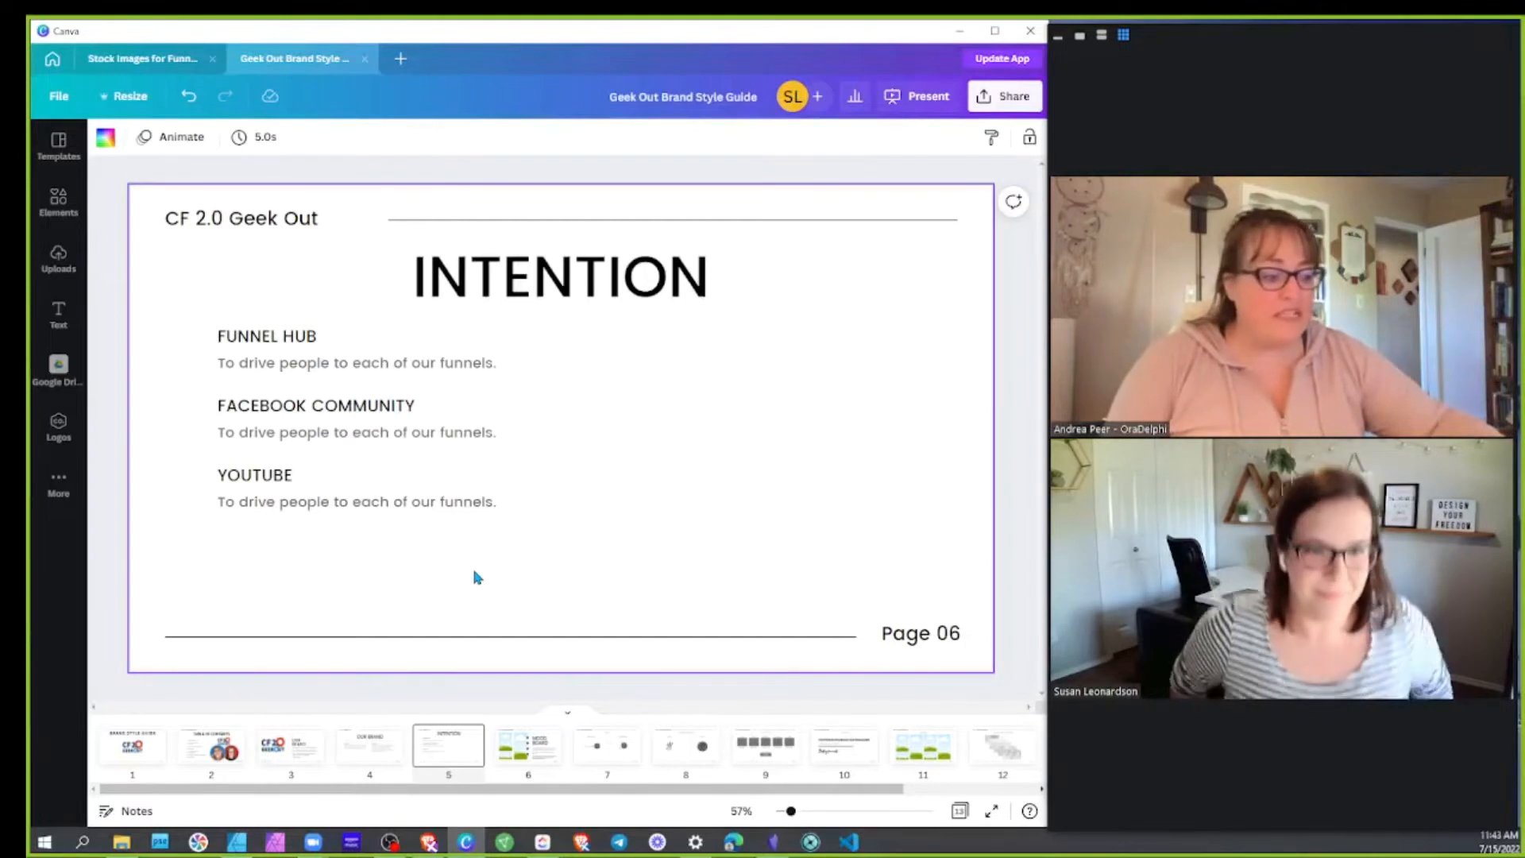
Rewrite the Facebook Community description as exchanging ideas and increasing communication among CF users
click(463, 436)
triple_click(462, 435)
text(to)
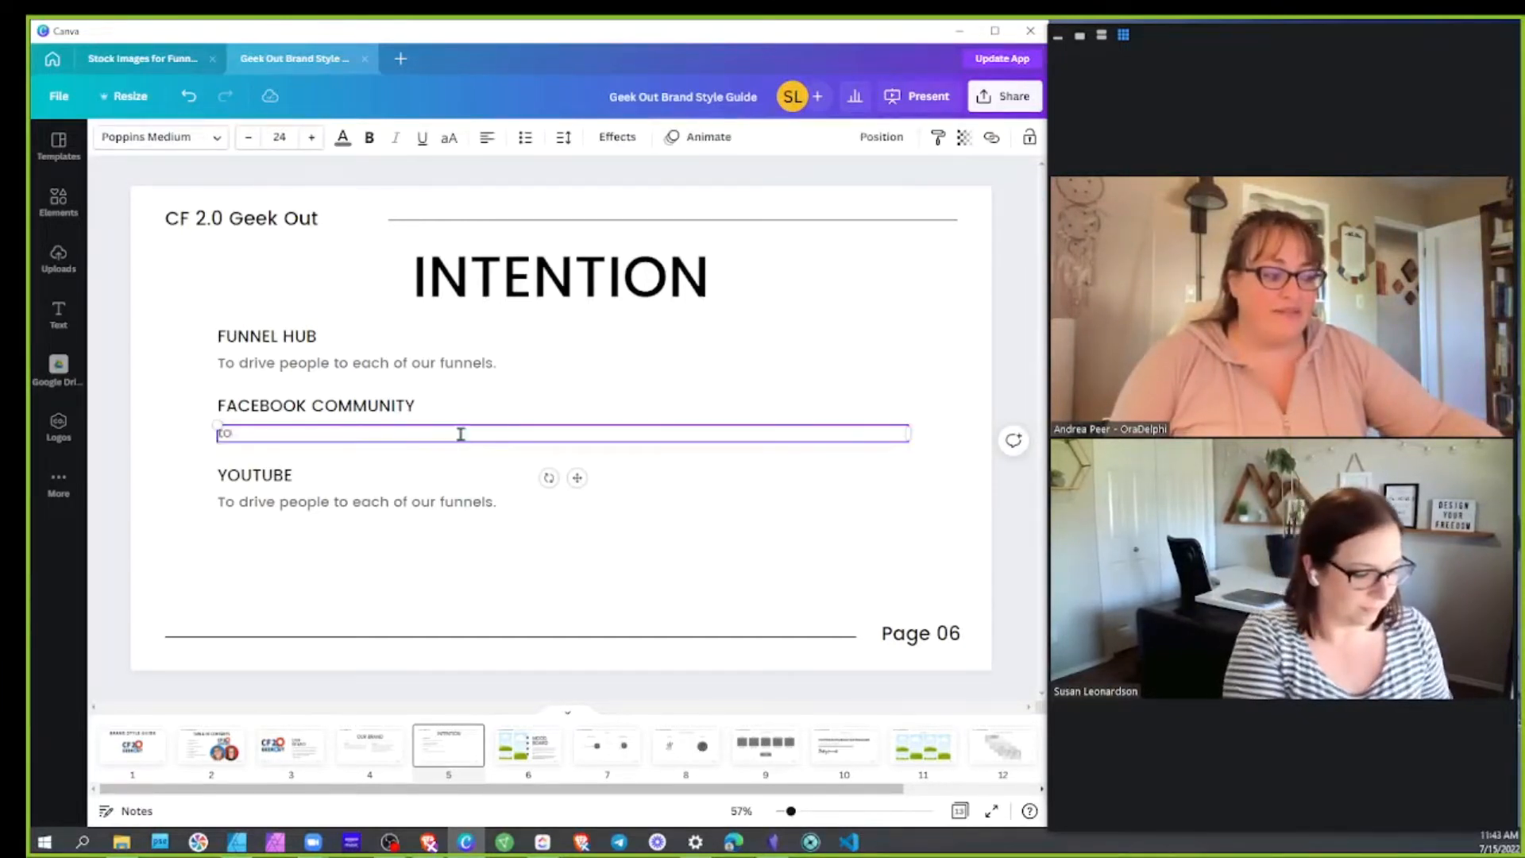
key(BackSpace)
key(BackSpace)
key(BackSpace)
key(BackSpace)
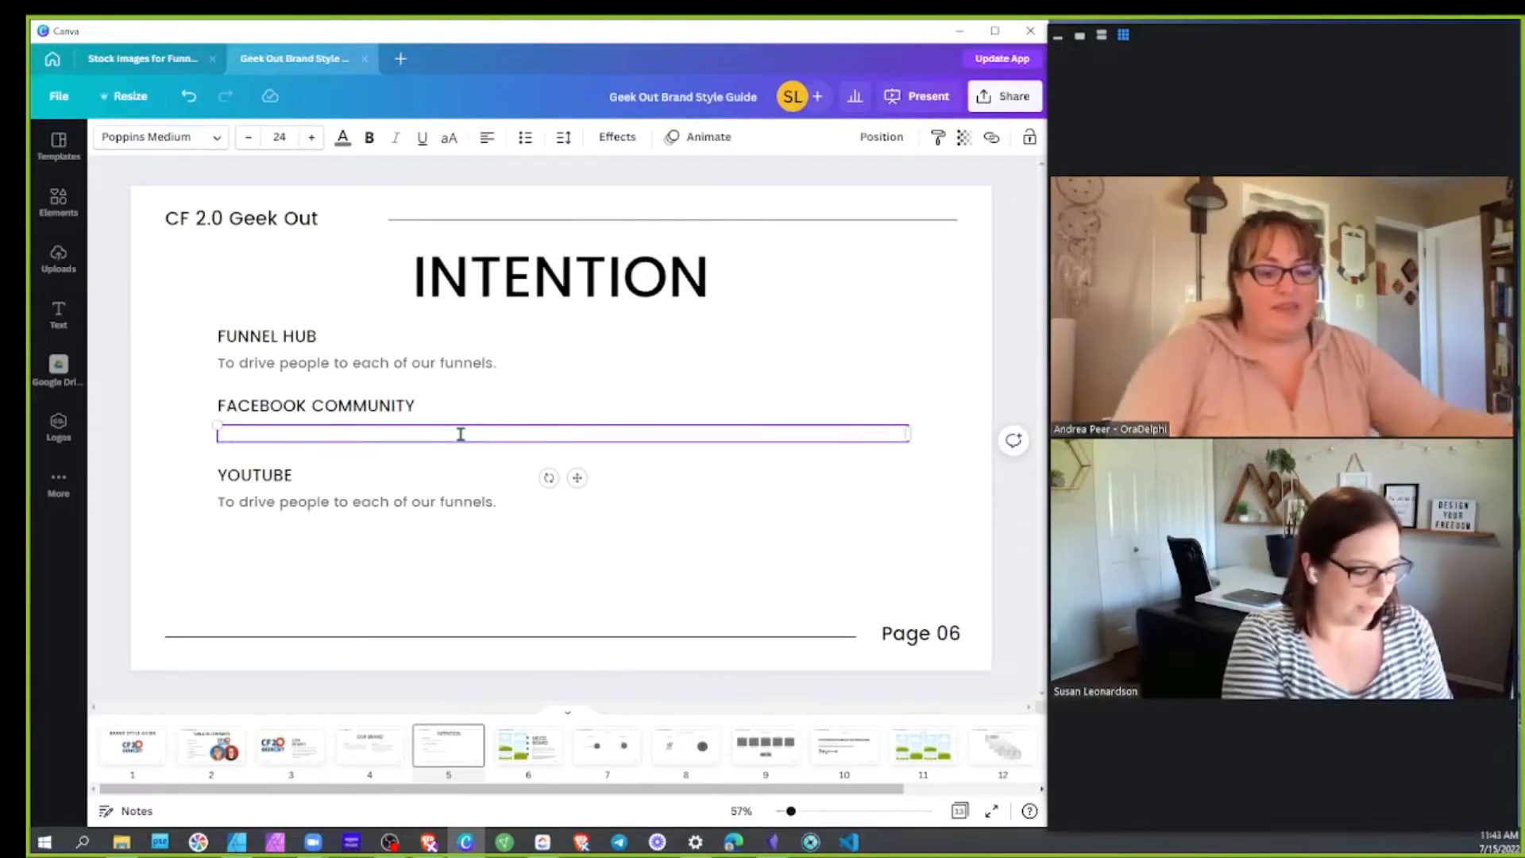
text(To)
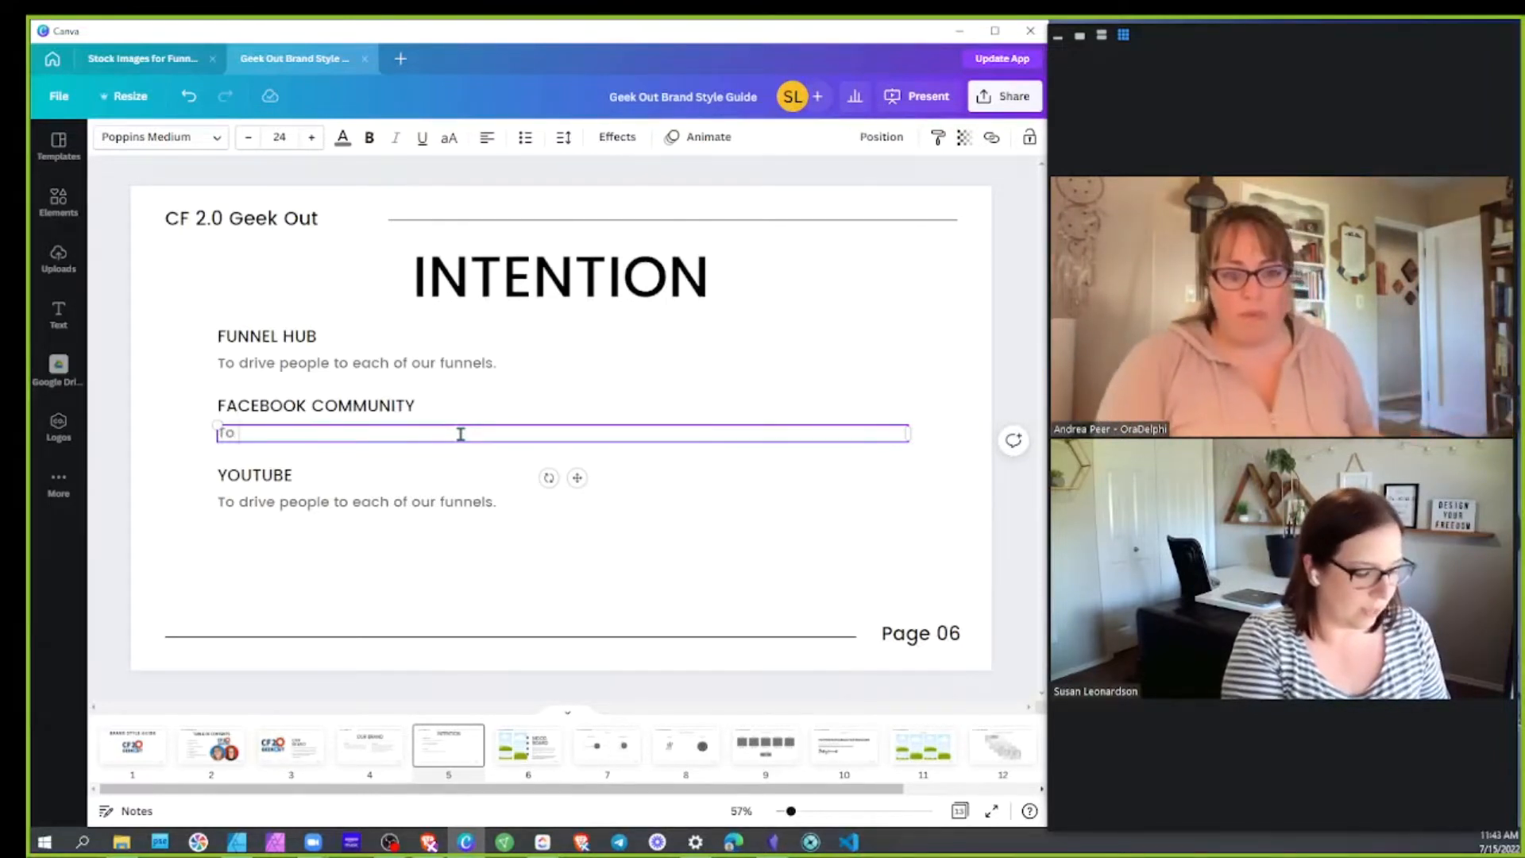
text( eexchange ide)
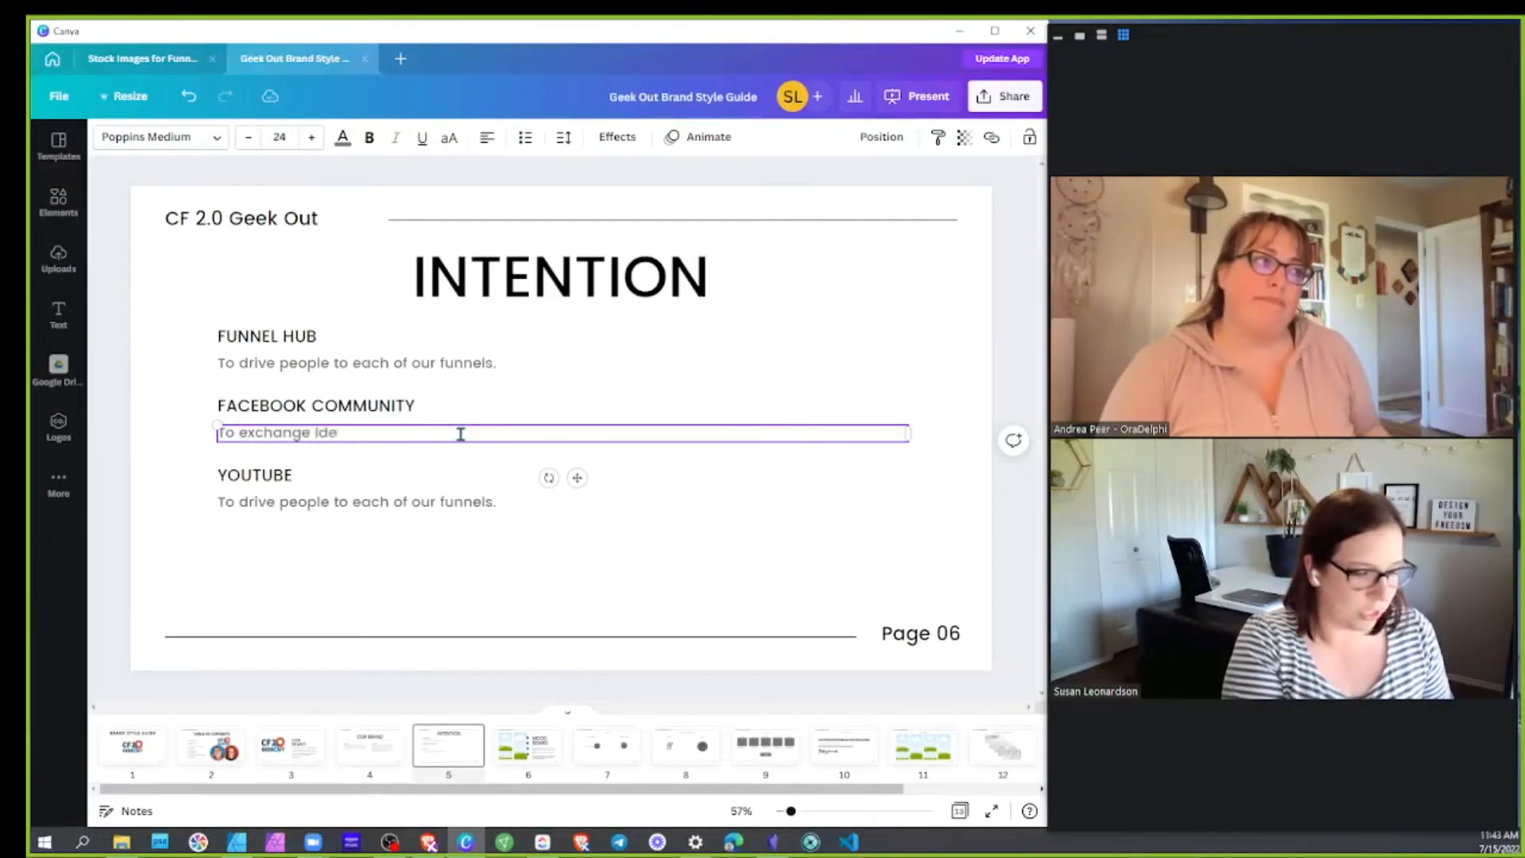
text(as and)
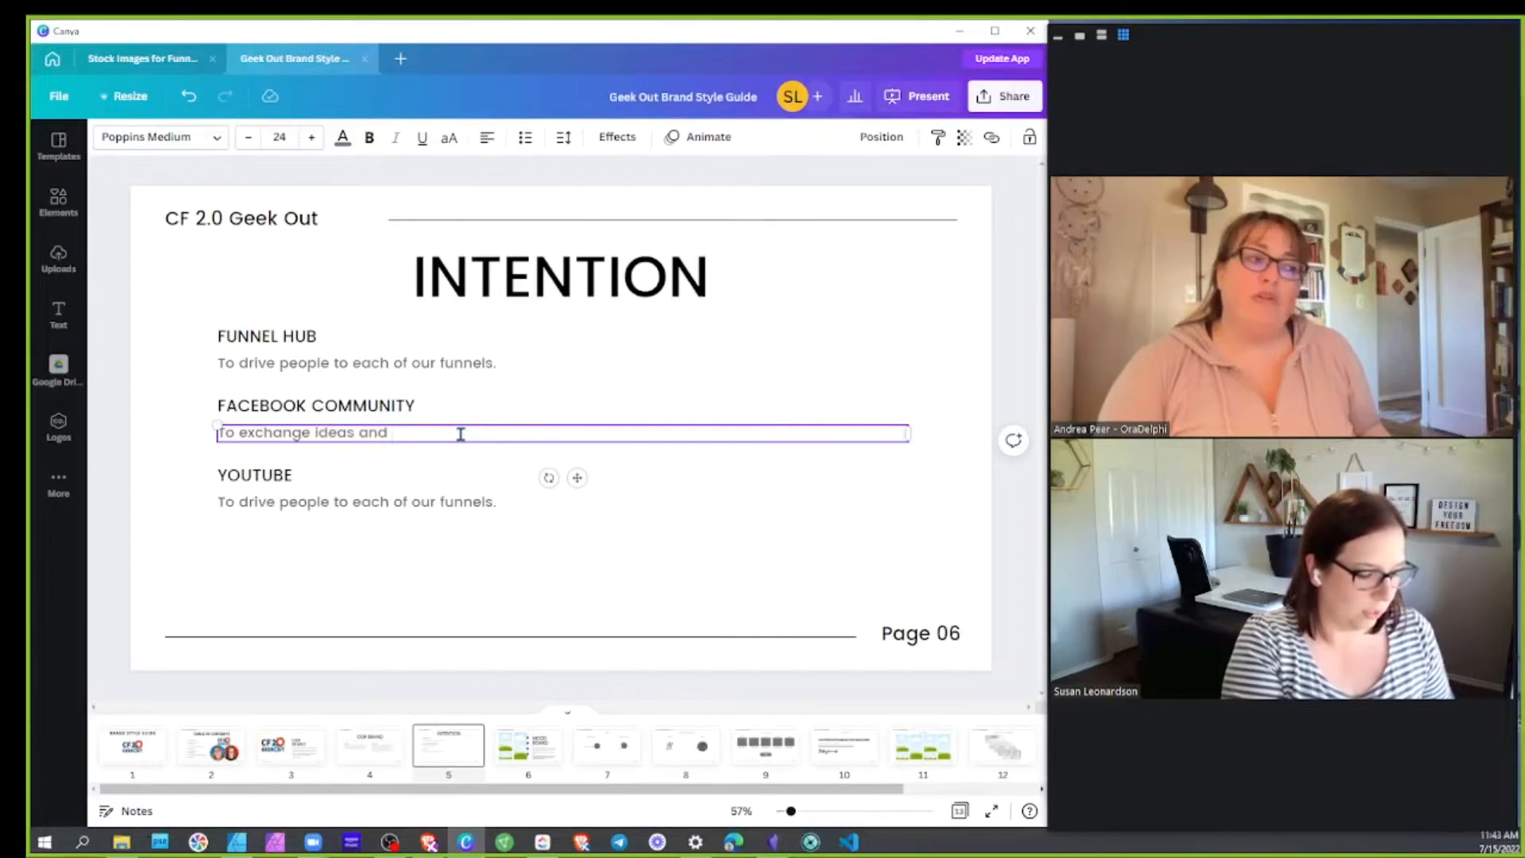
text( increase com)
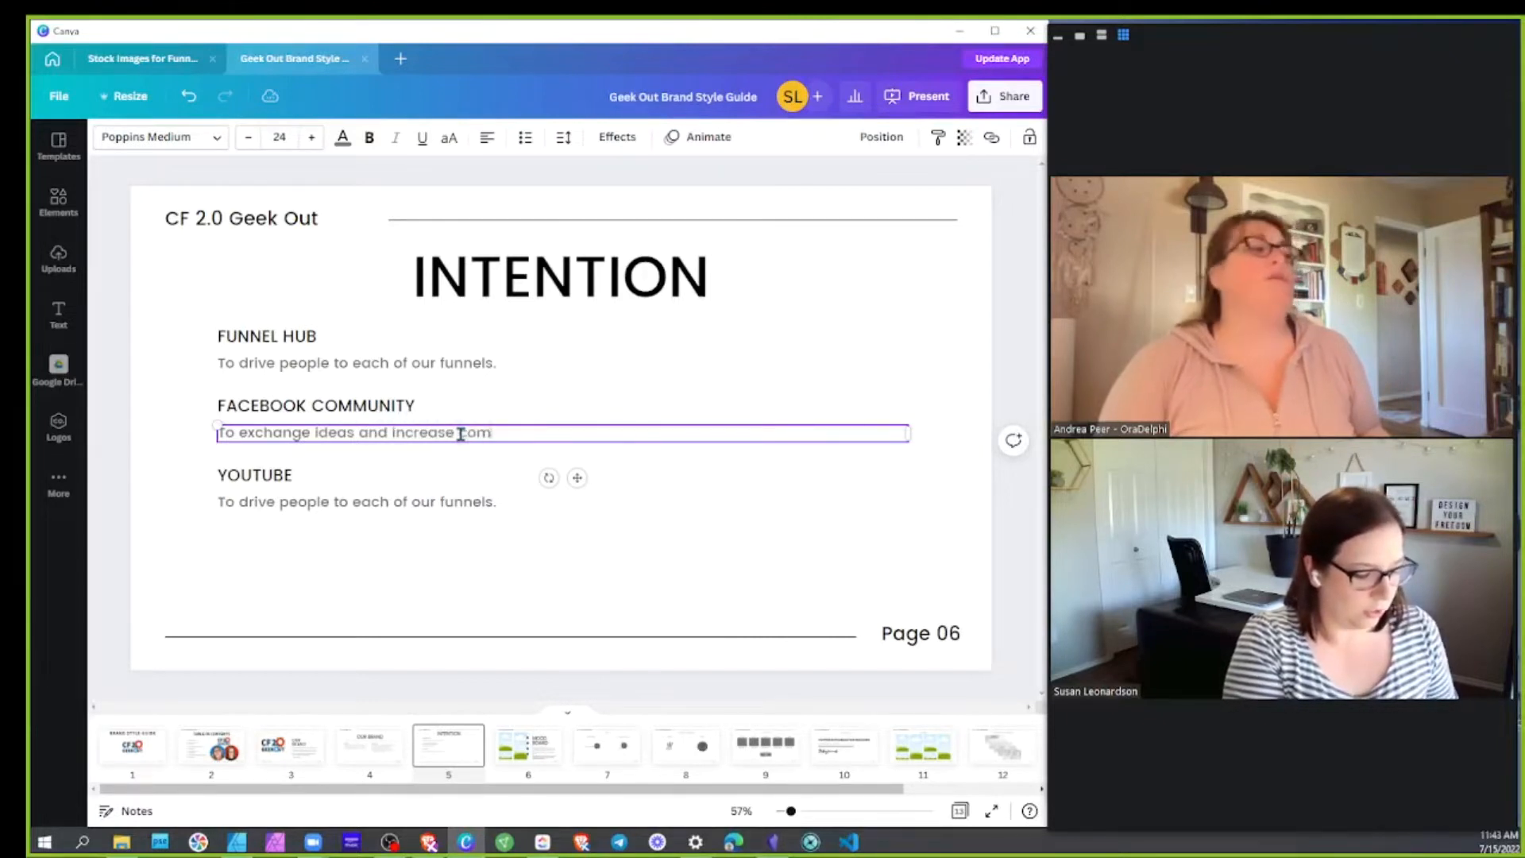
text(munication amongst CF users)
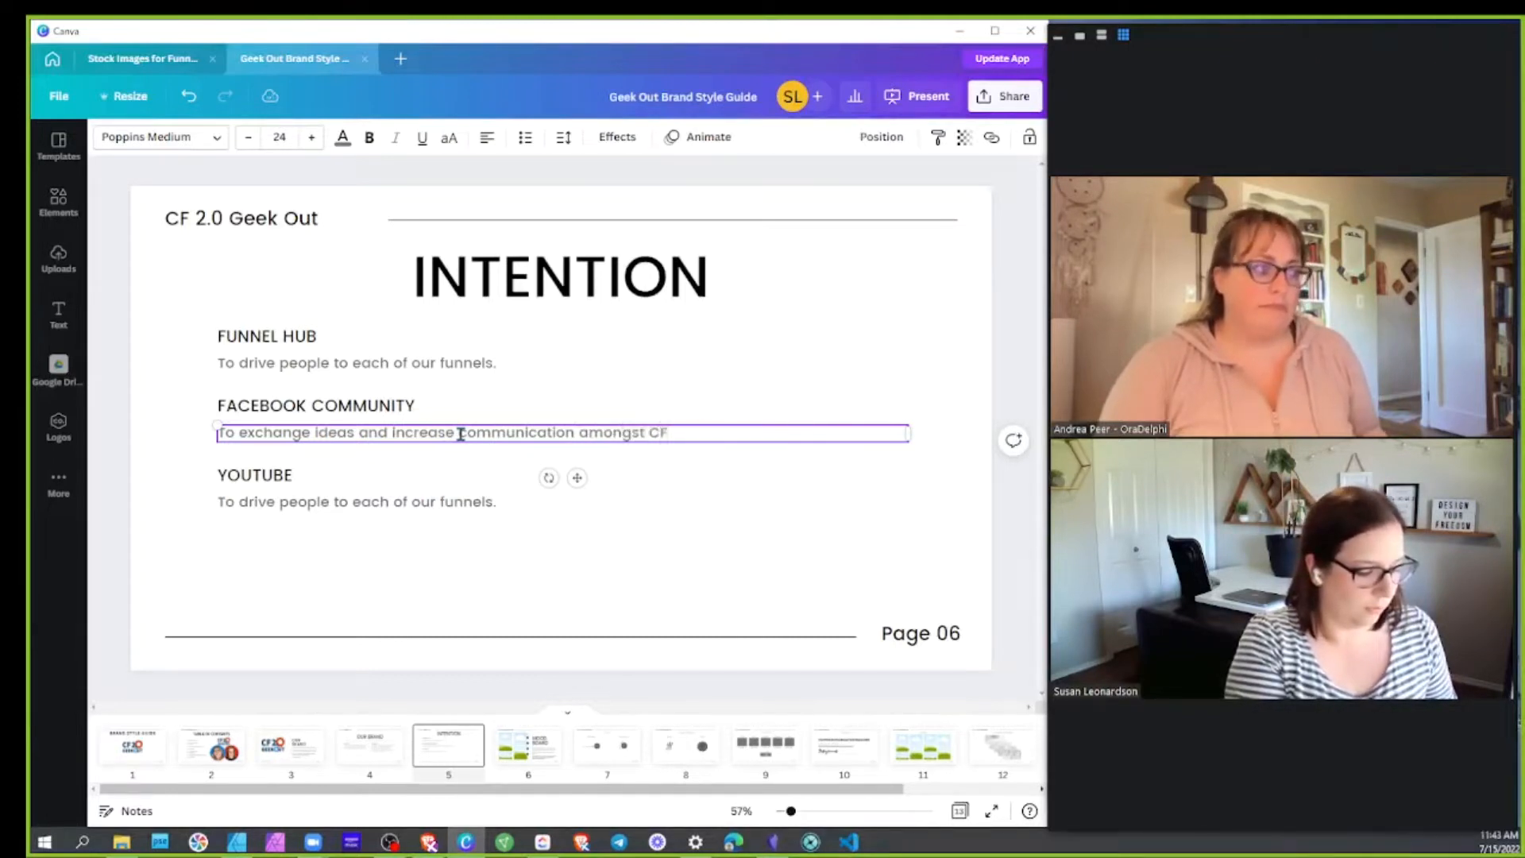
Change the YouTube description's ending from 'each of our funnels.' to 'the Facebook Group'
click(340, 501)
click(343, 501)
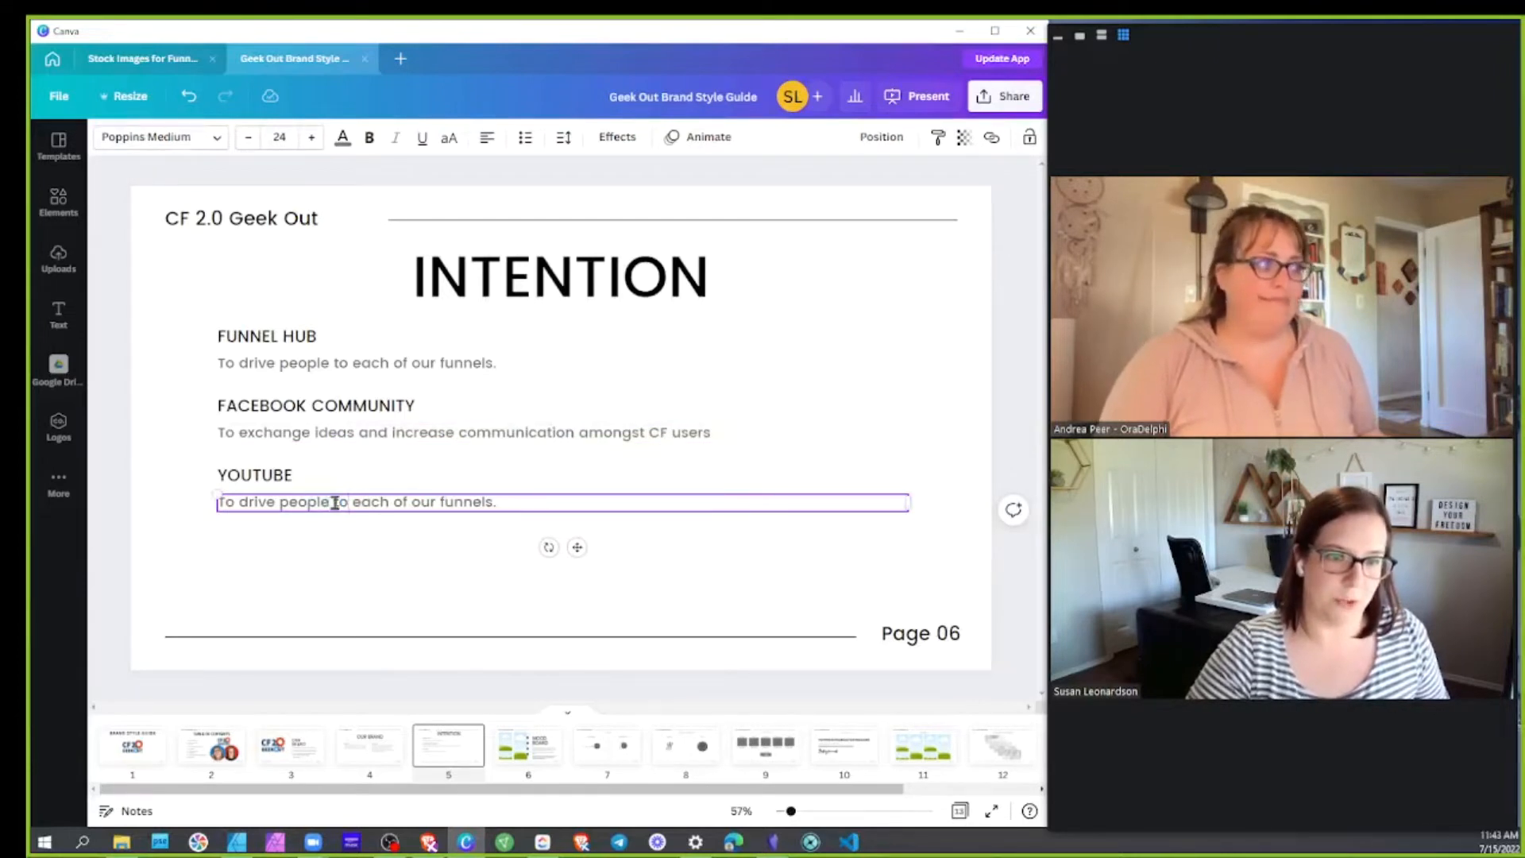
drag(352, 501, 506, 500)
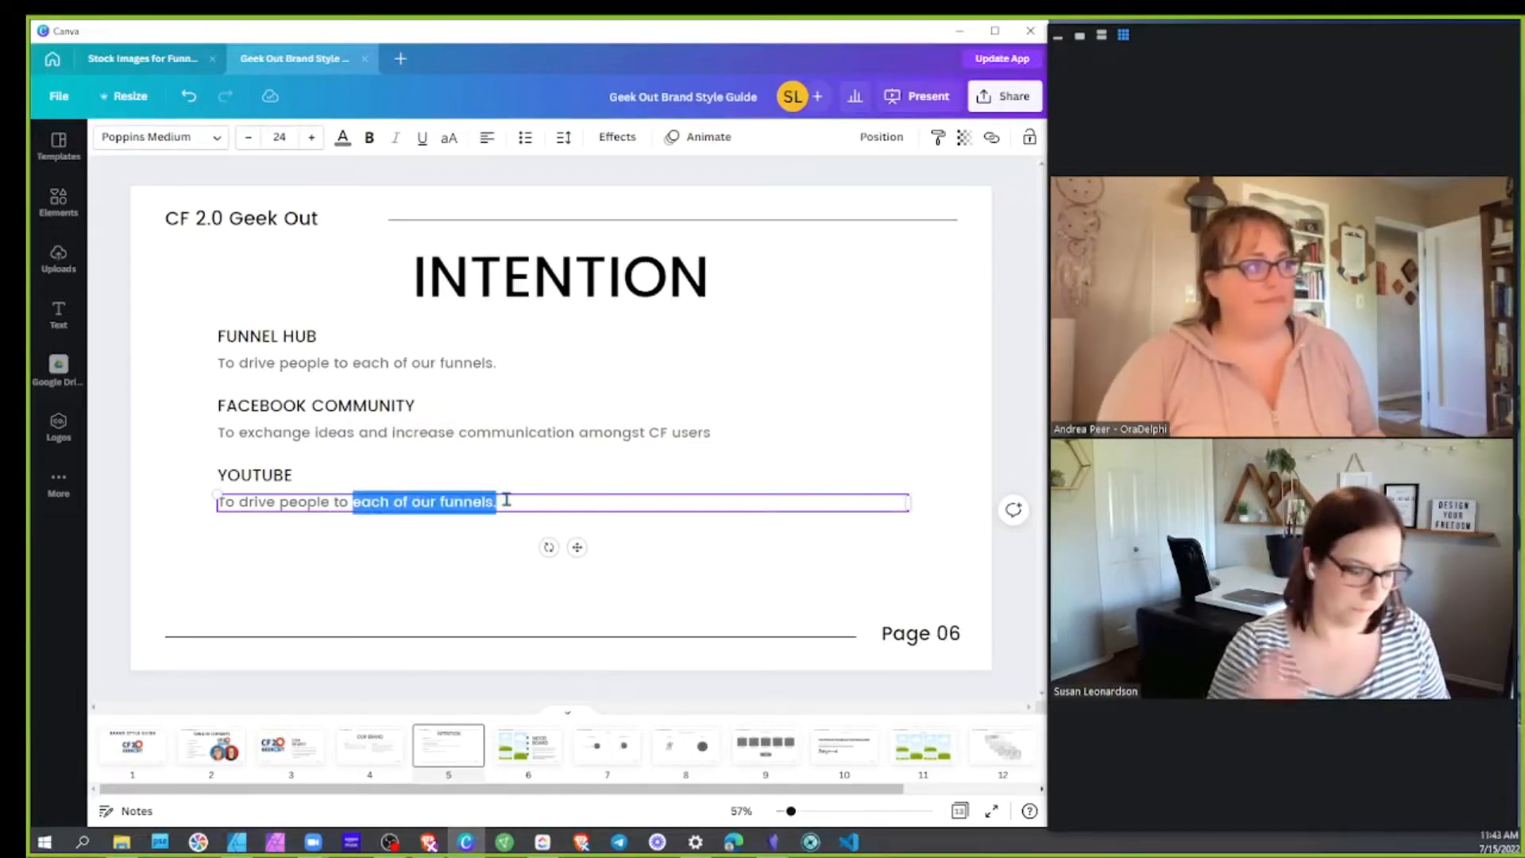
text(the )
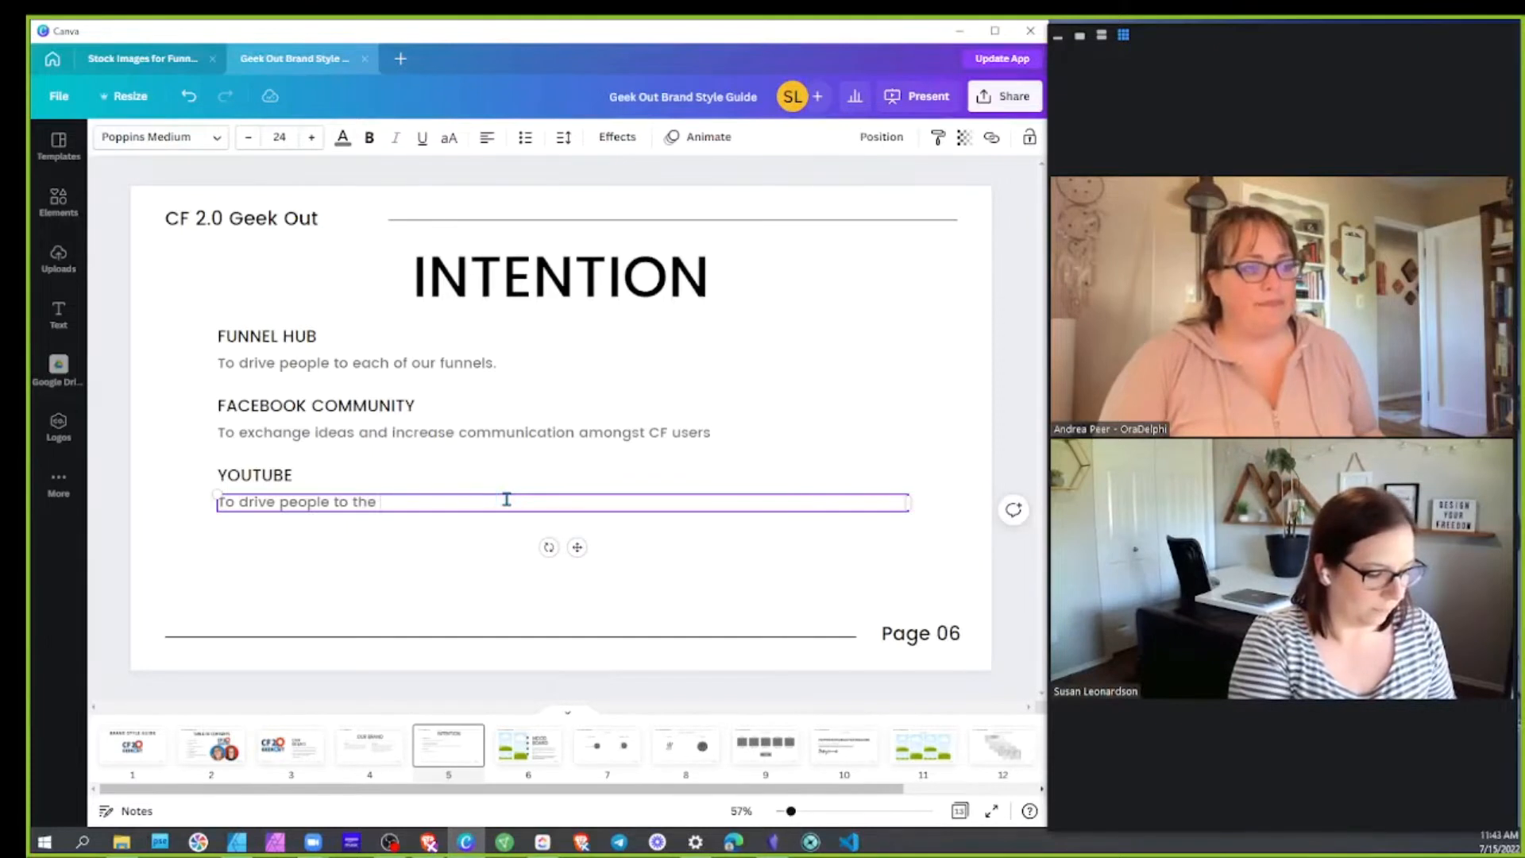
text(Facebook)
key(BackSpace)
text(book Group)
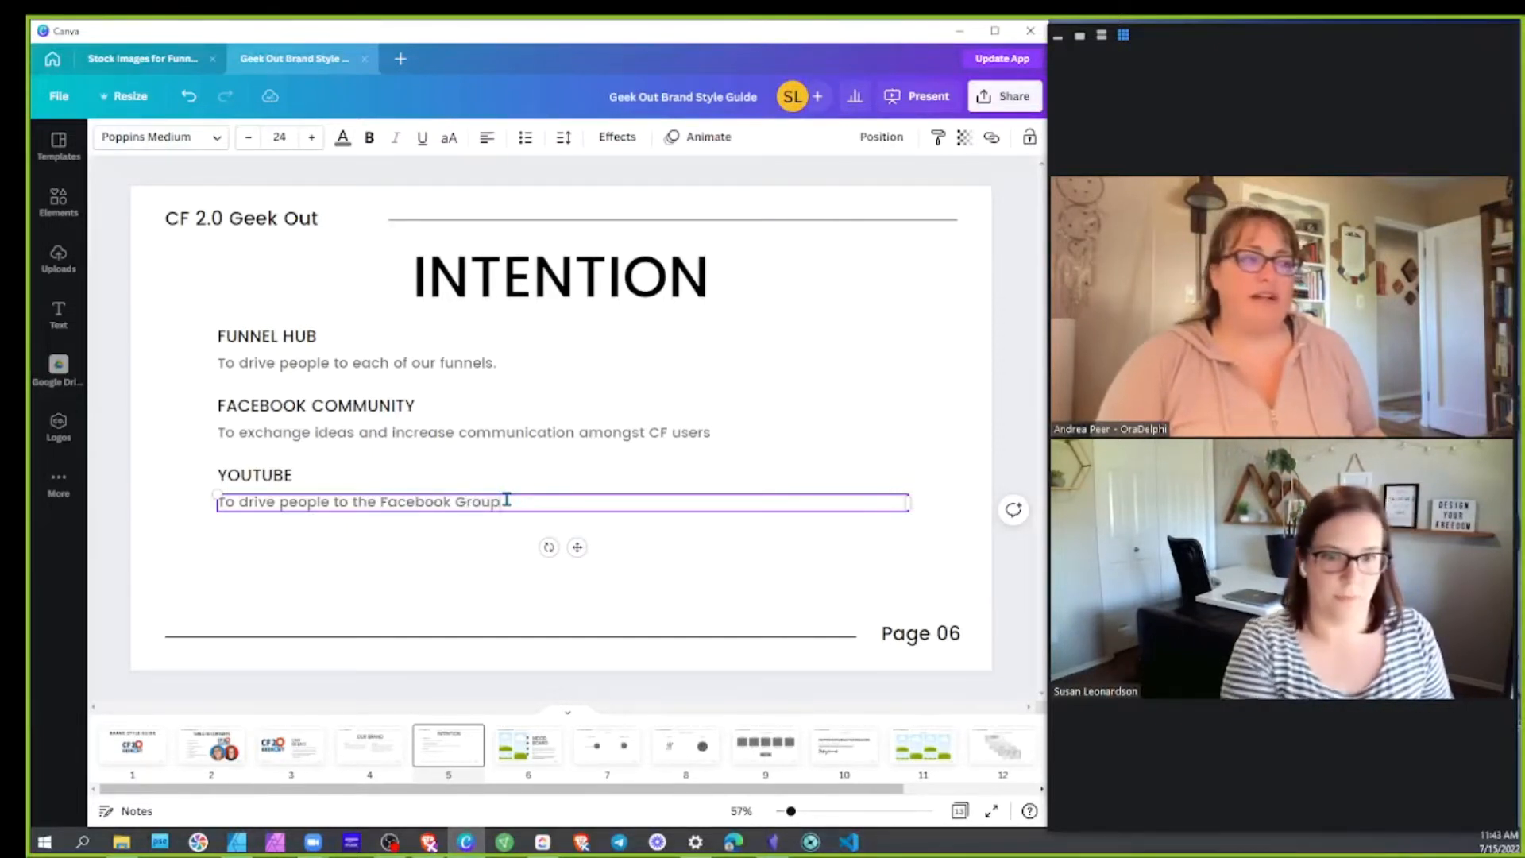
click(643, 564)
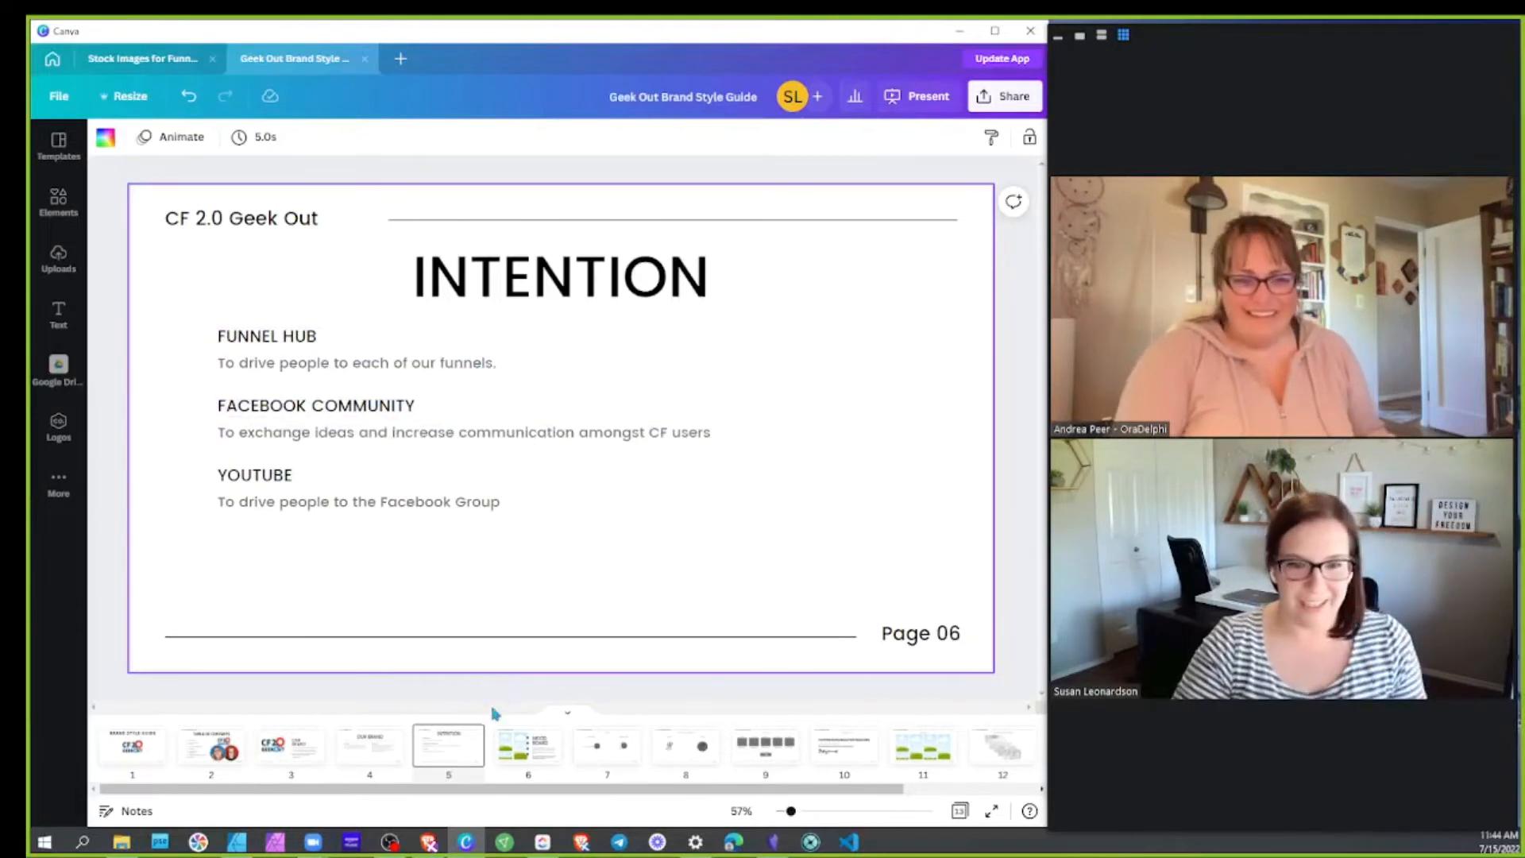
Go to slide 6, the Mood Board page
click(522, 754)
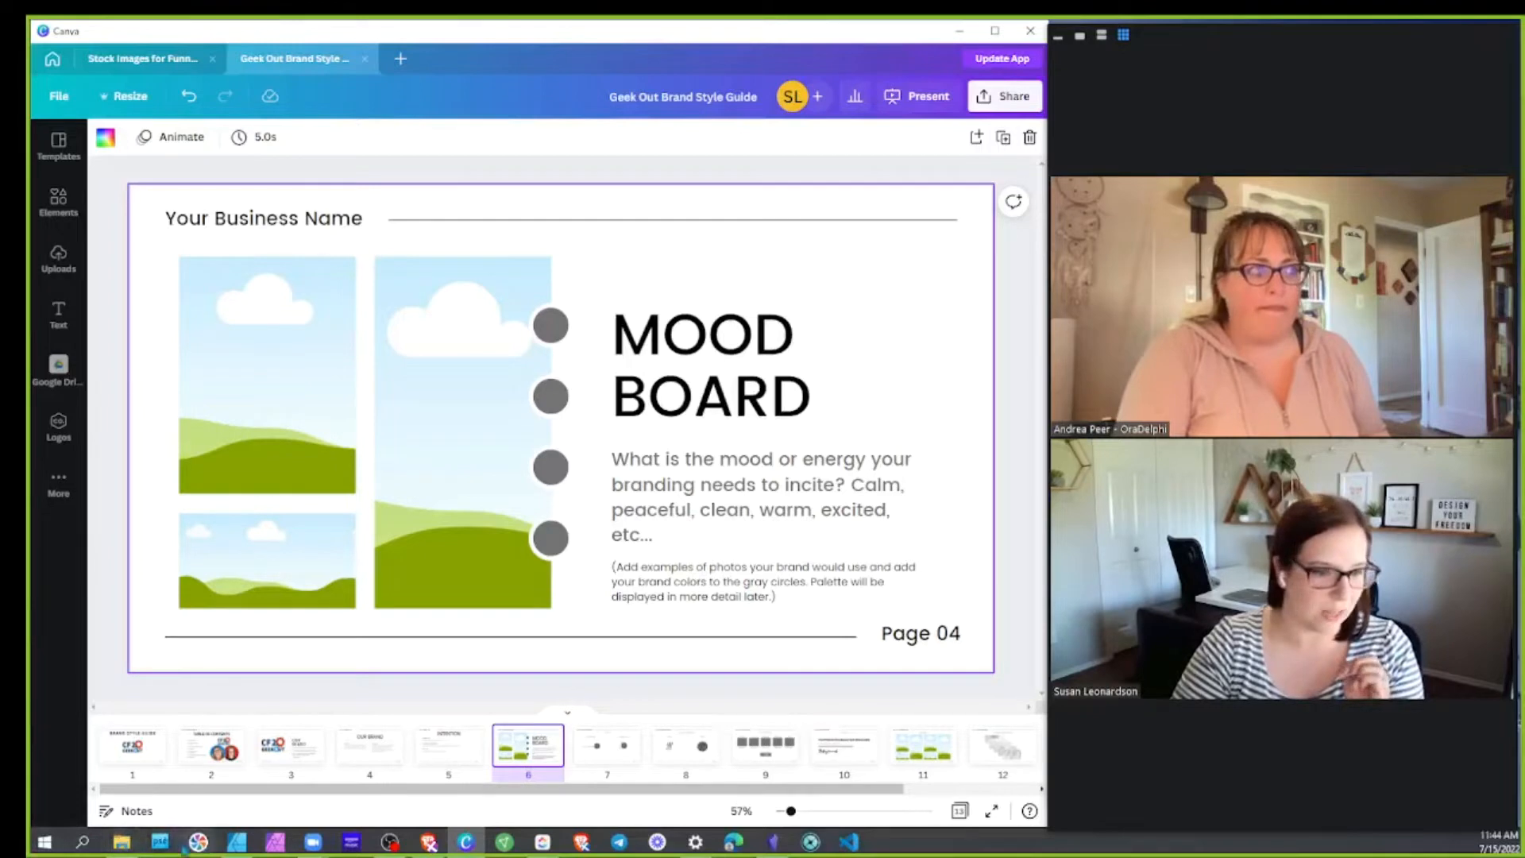
key(alt+Tab)
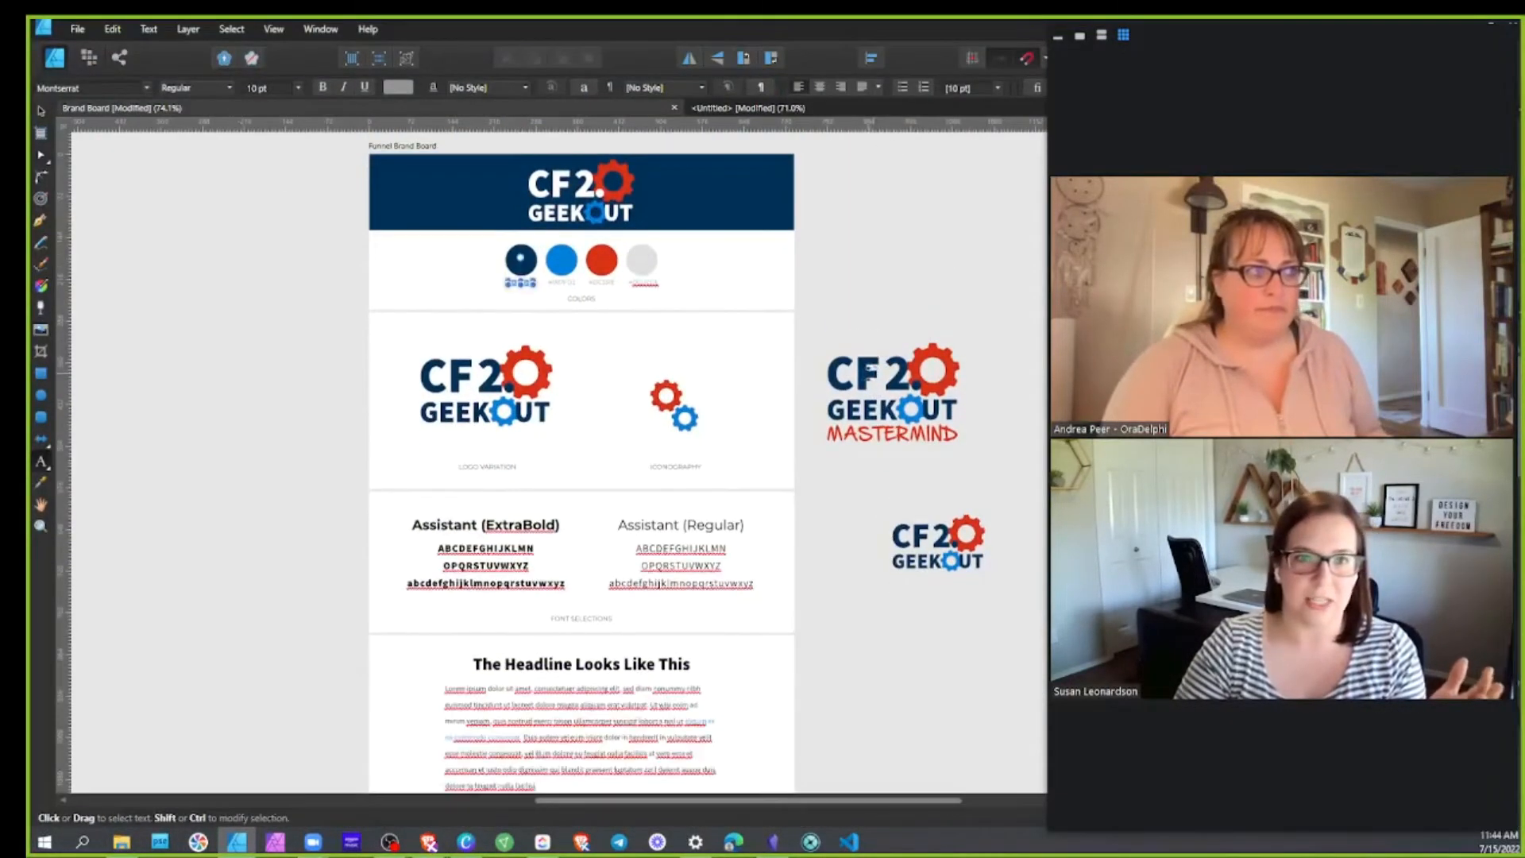
scroll(871, 384, down, 4)
scroll(794, 565, up, 5)
scroll(698, 477, up, 1)
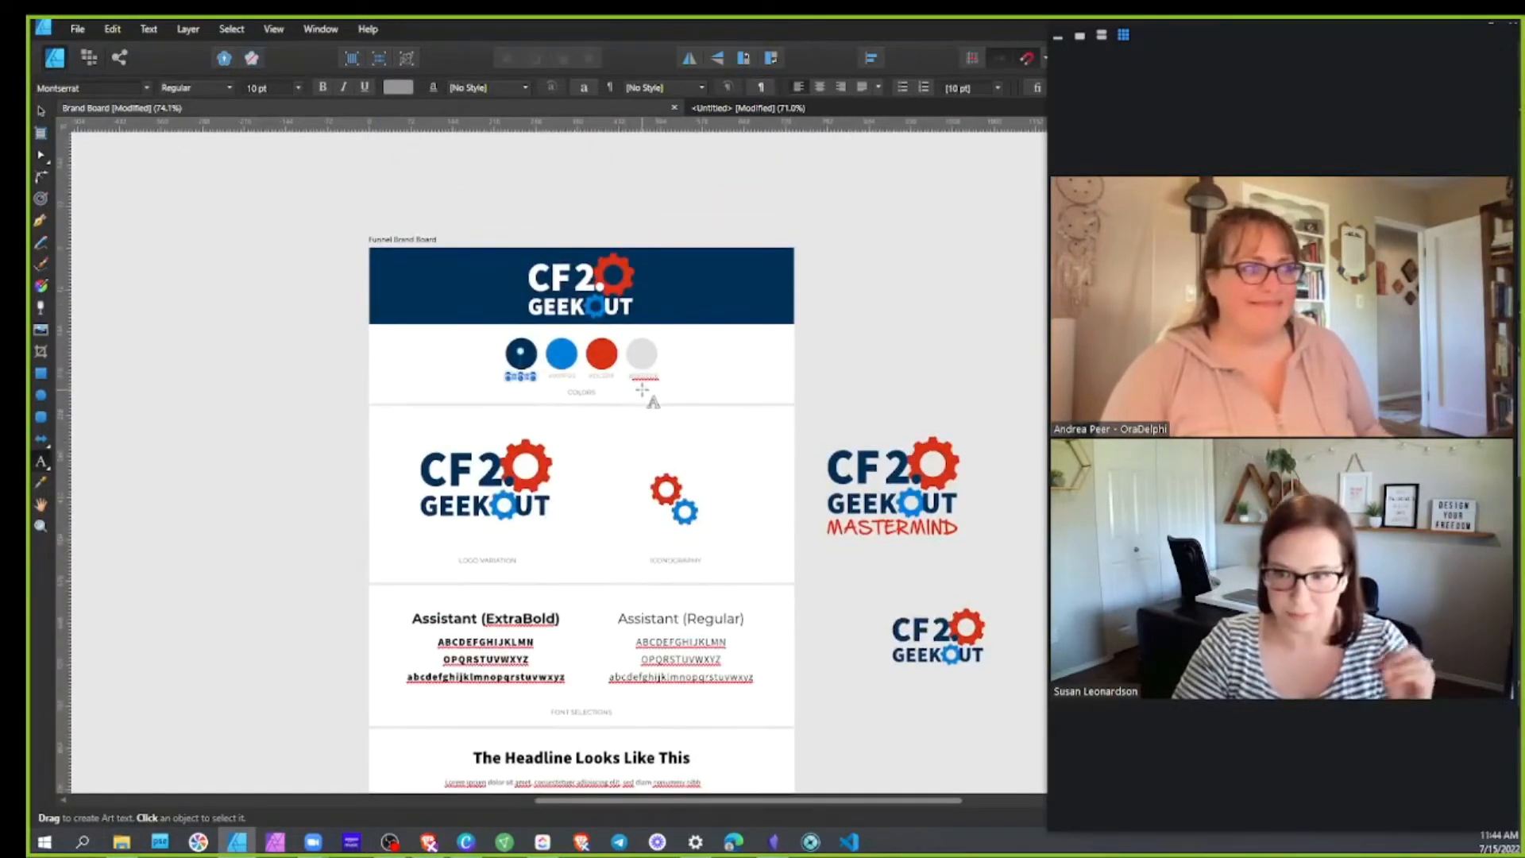
scroll(691, 383, down, 1)
scroll(605, 385, down, 1)
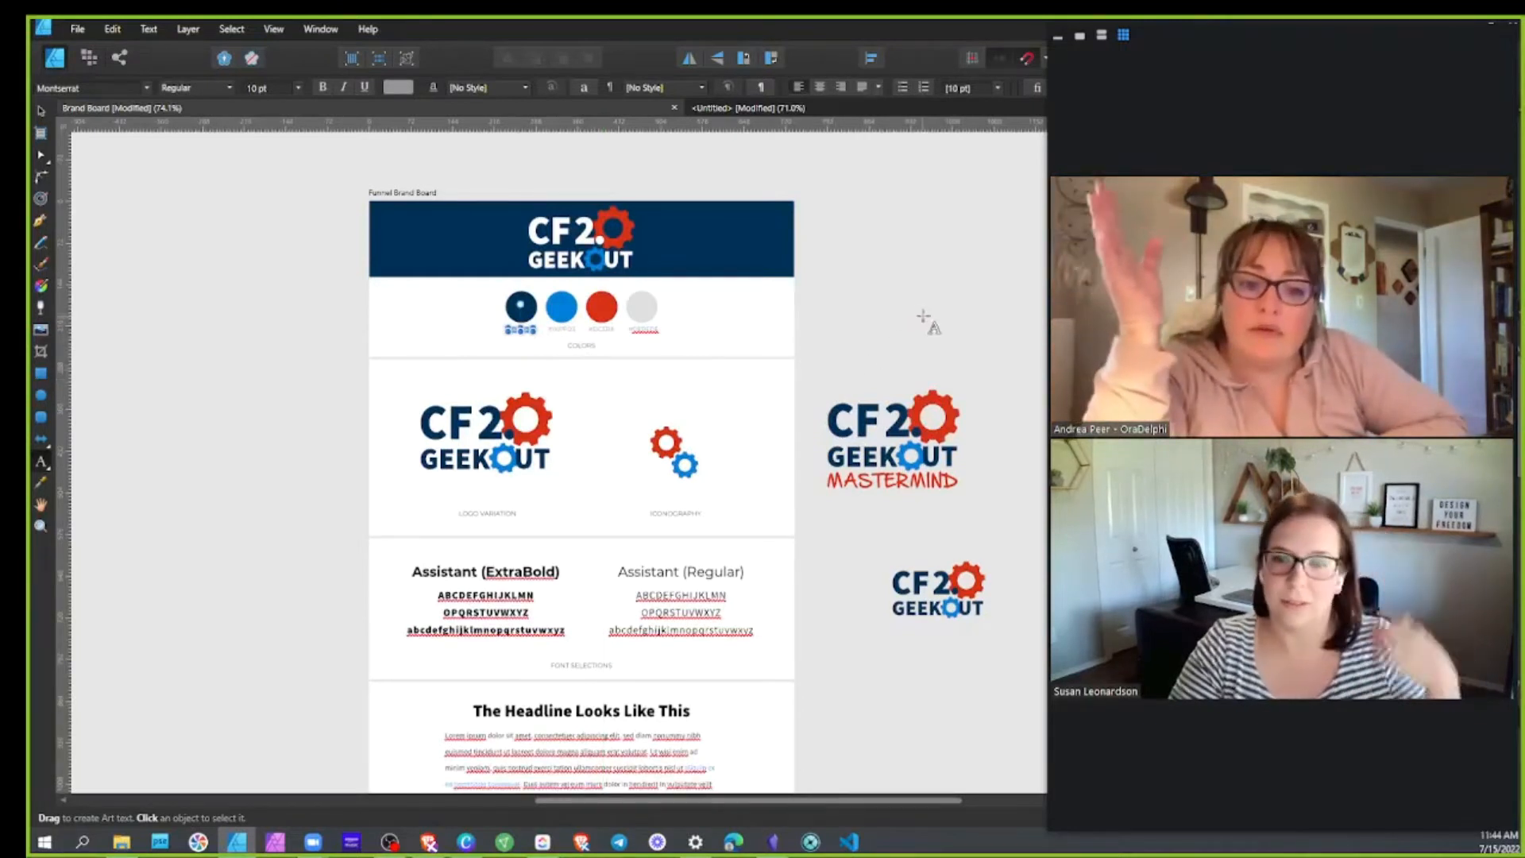
click(40, 113)
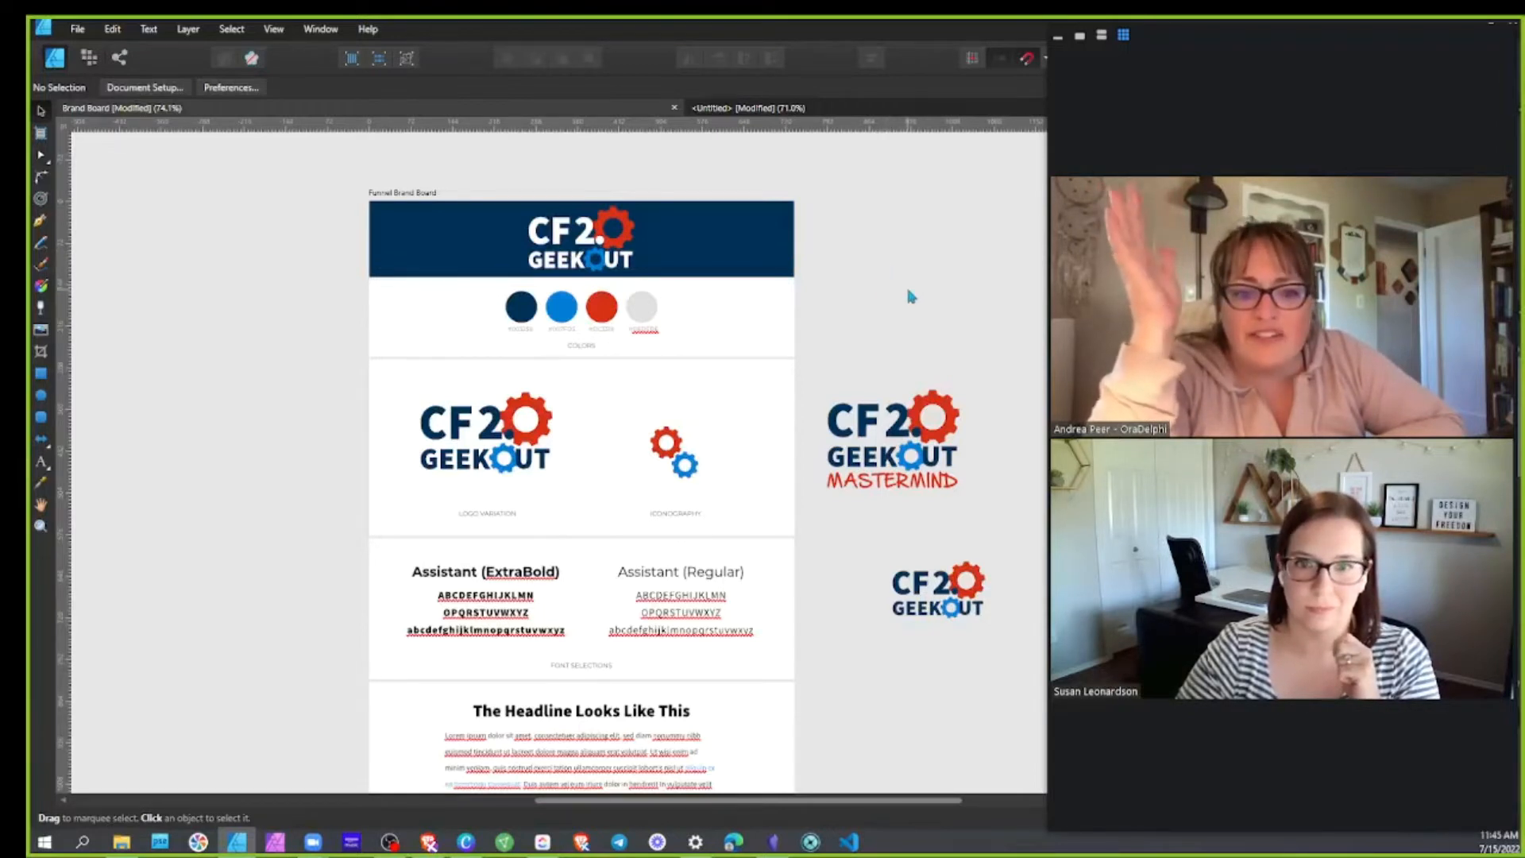
scroll(910, 296, down, 2)
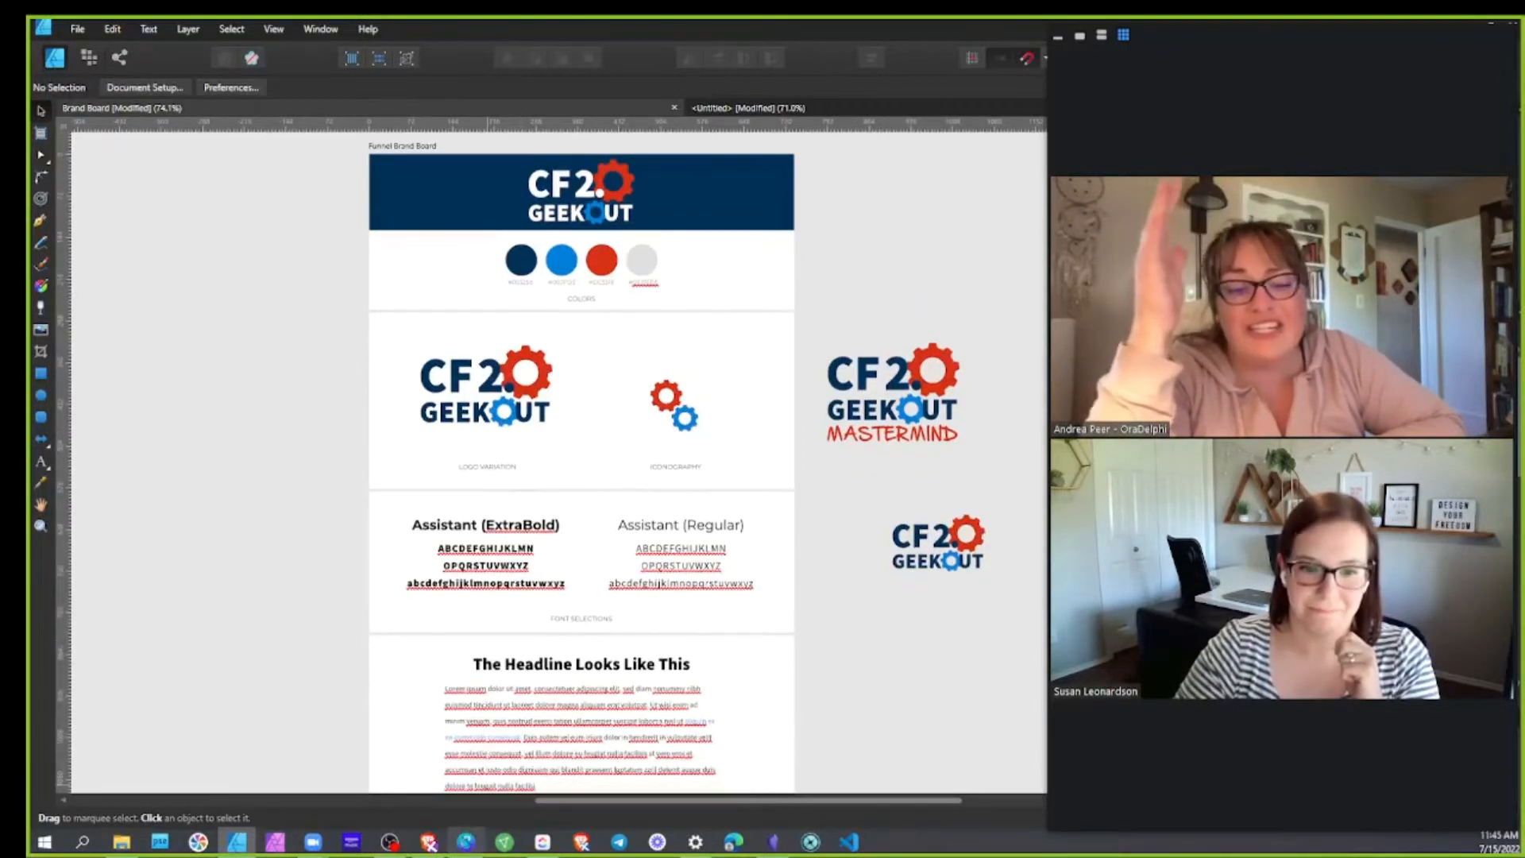
mouse_move(466, 841)
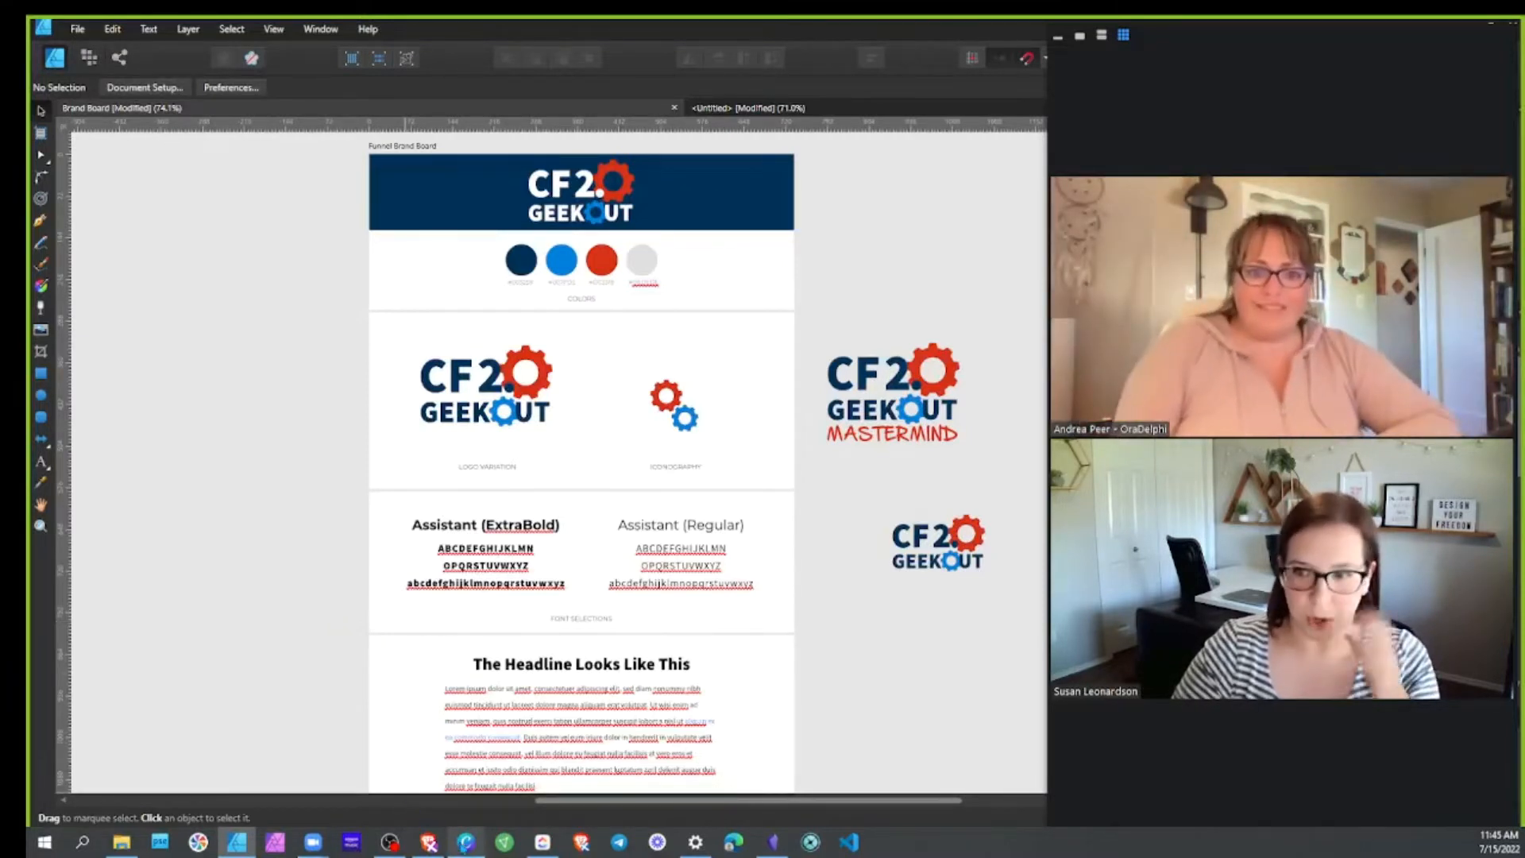
mouse_move(255, 851)
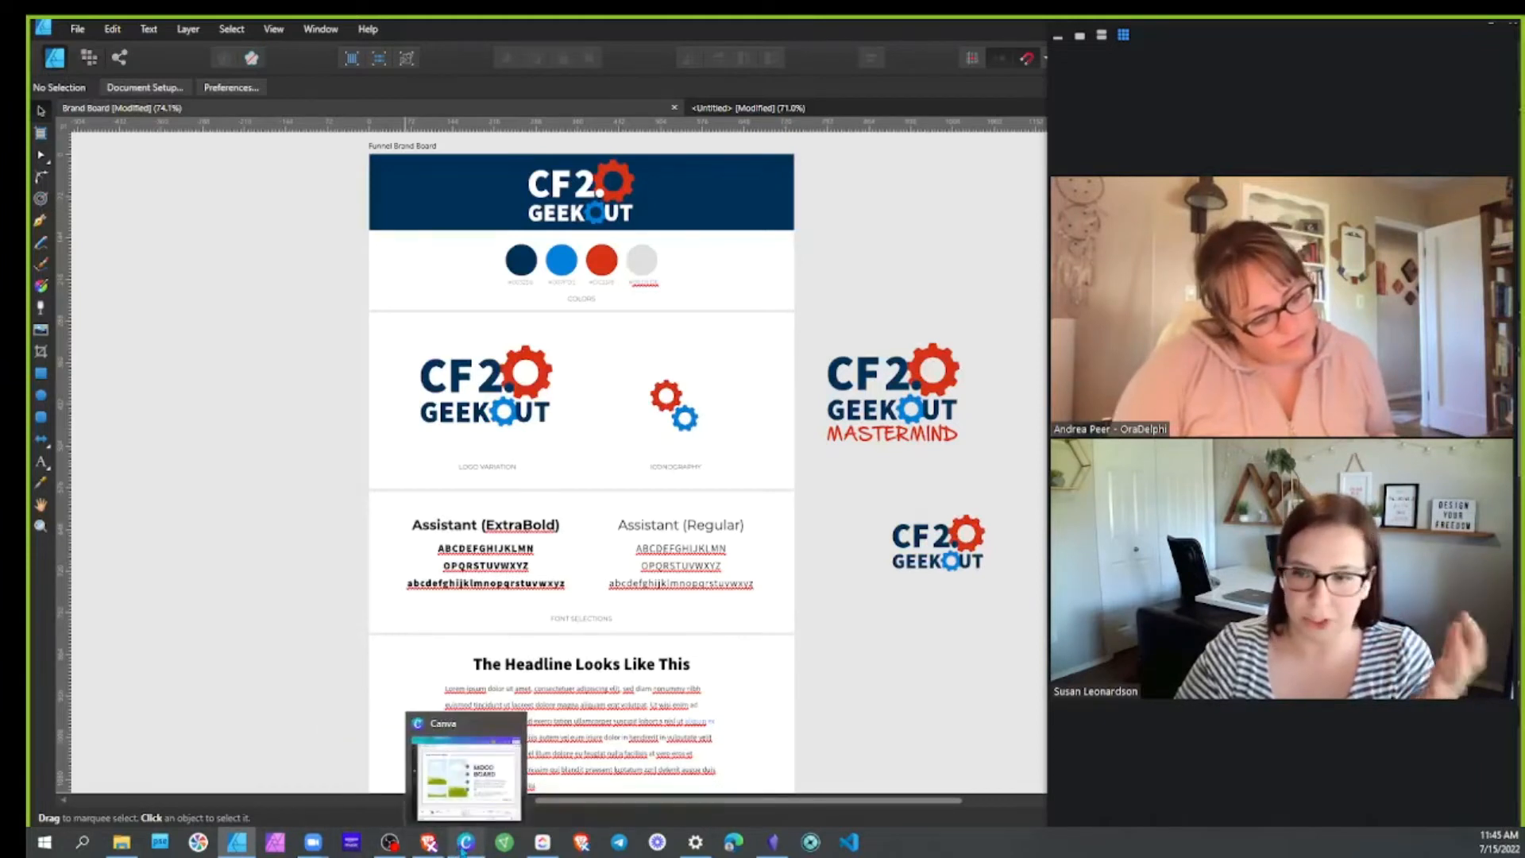
Open the Stock Images for Funnels design from Home, then return to the Geek Out style guide
click(464, 844)
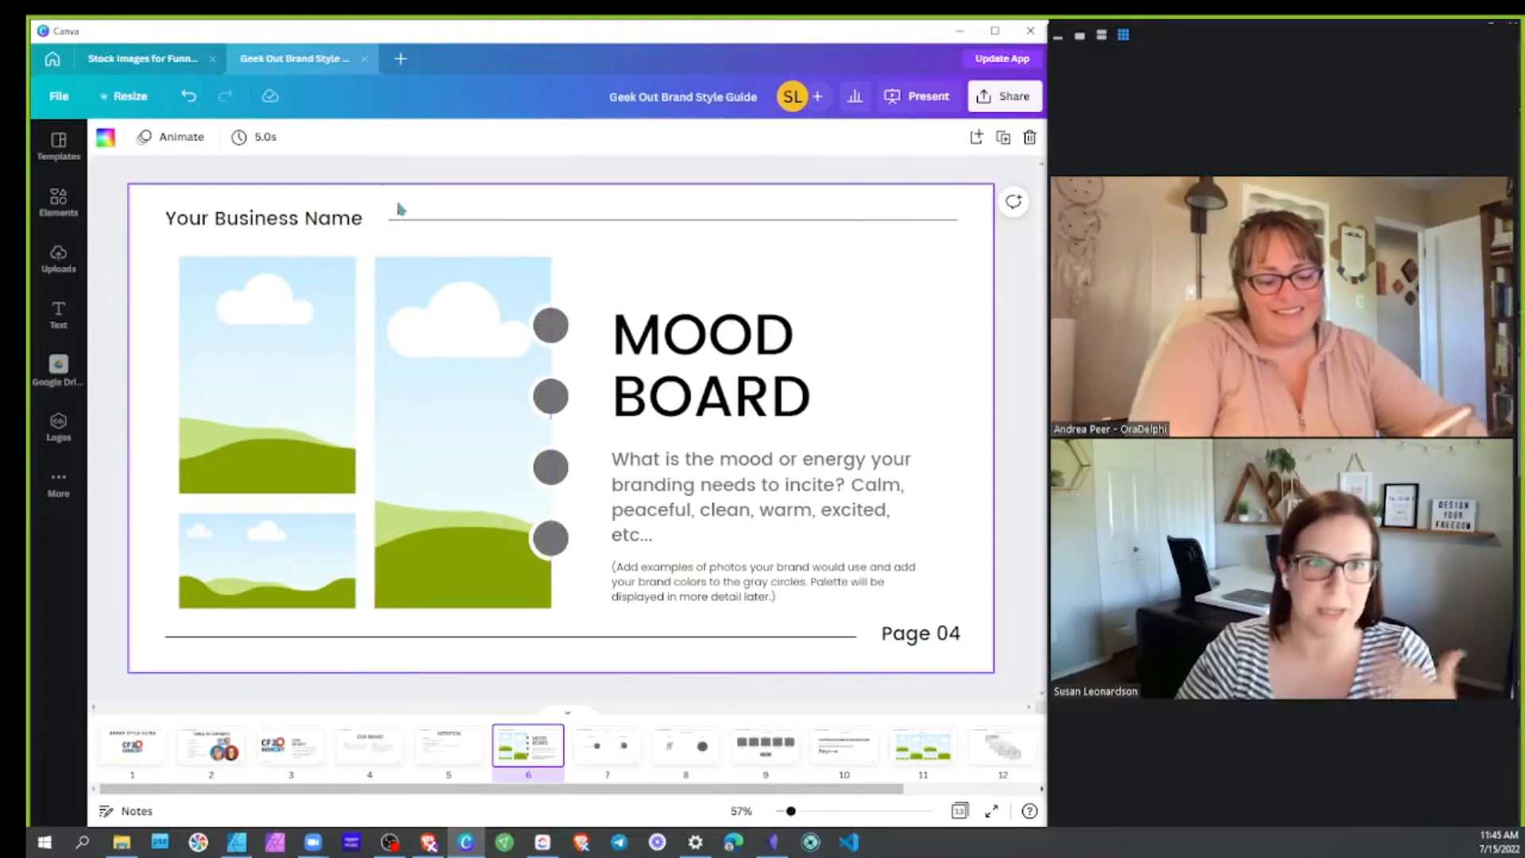
click(53, 58)
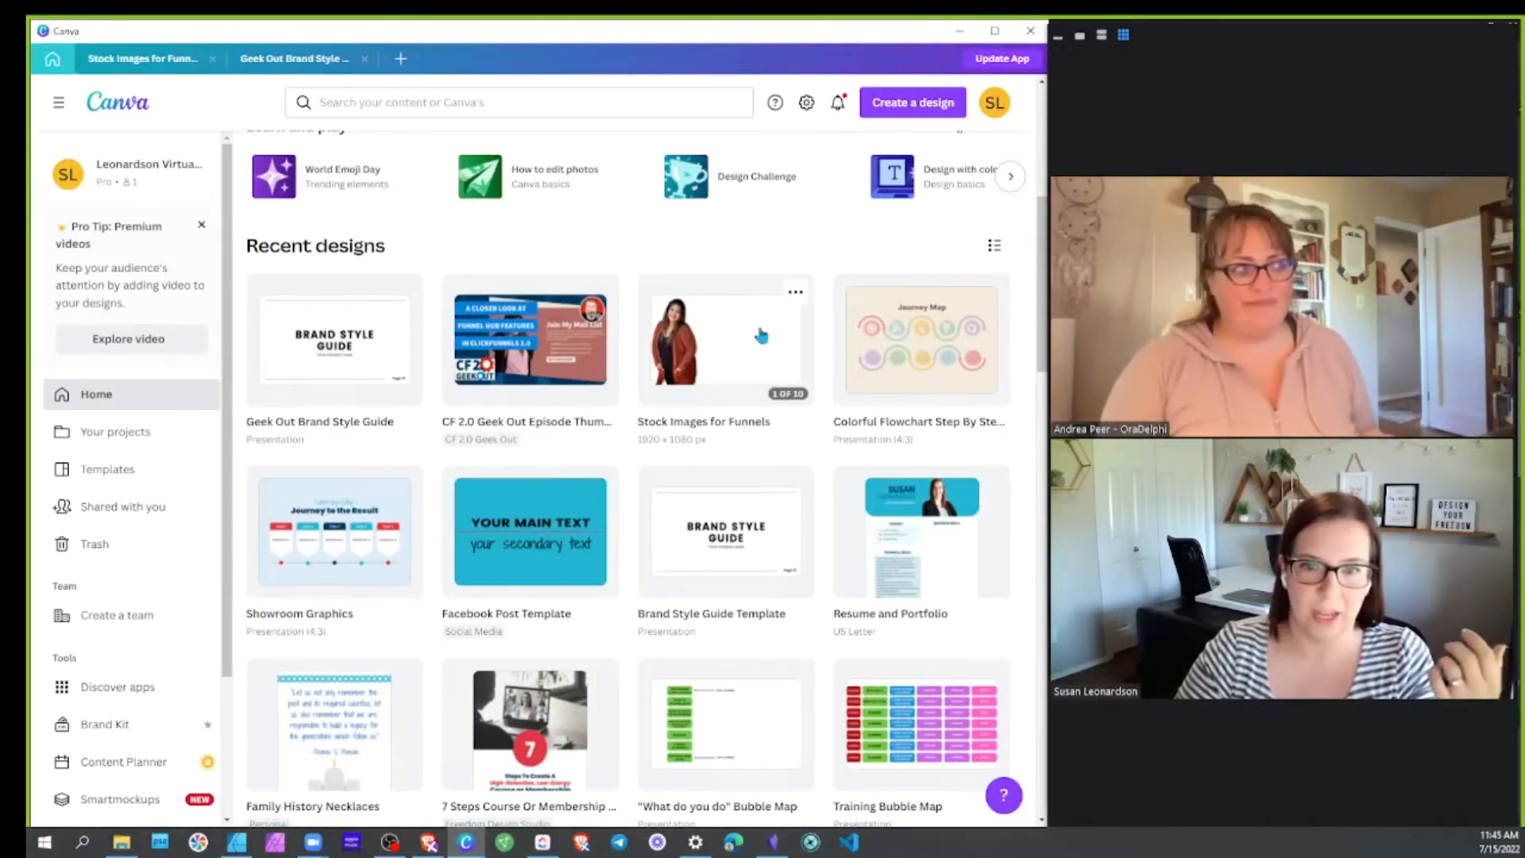
click(719, 349)
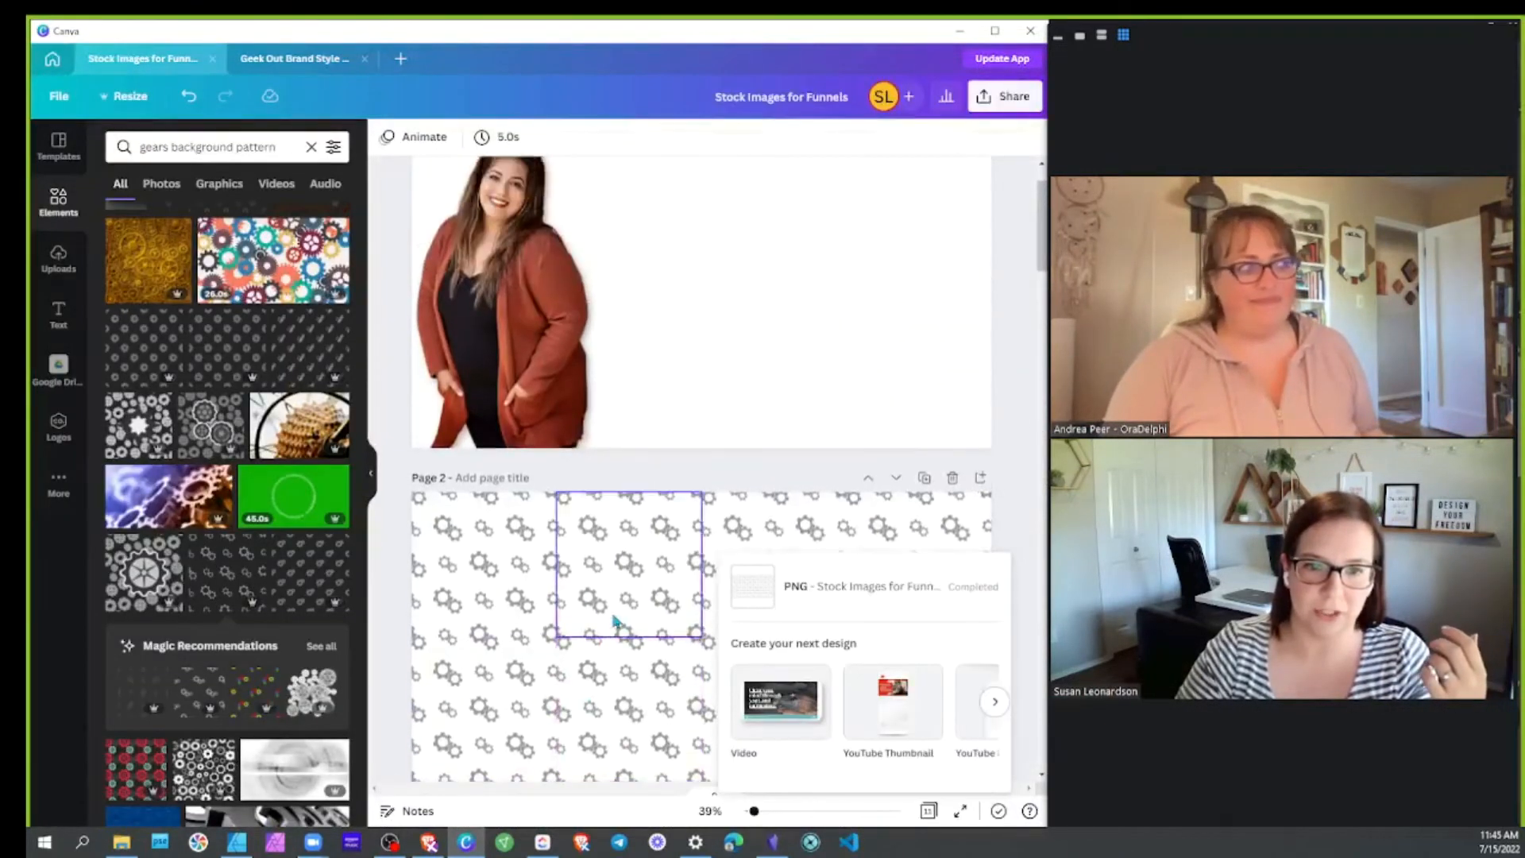
click(1016, 541)
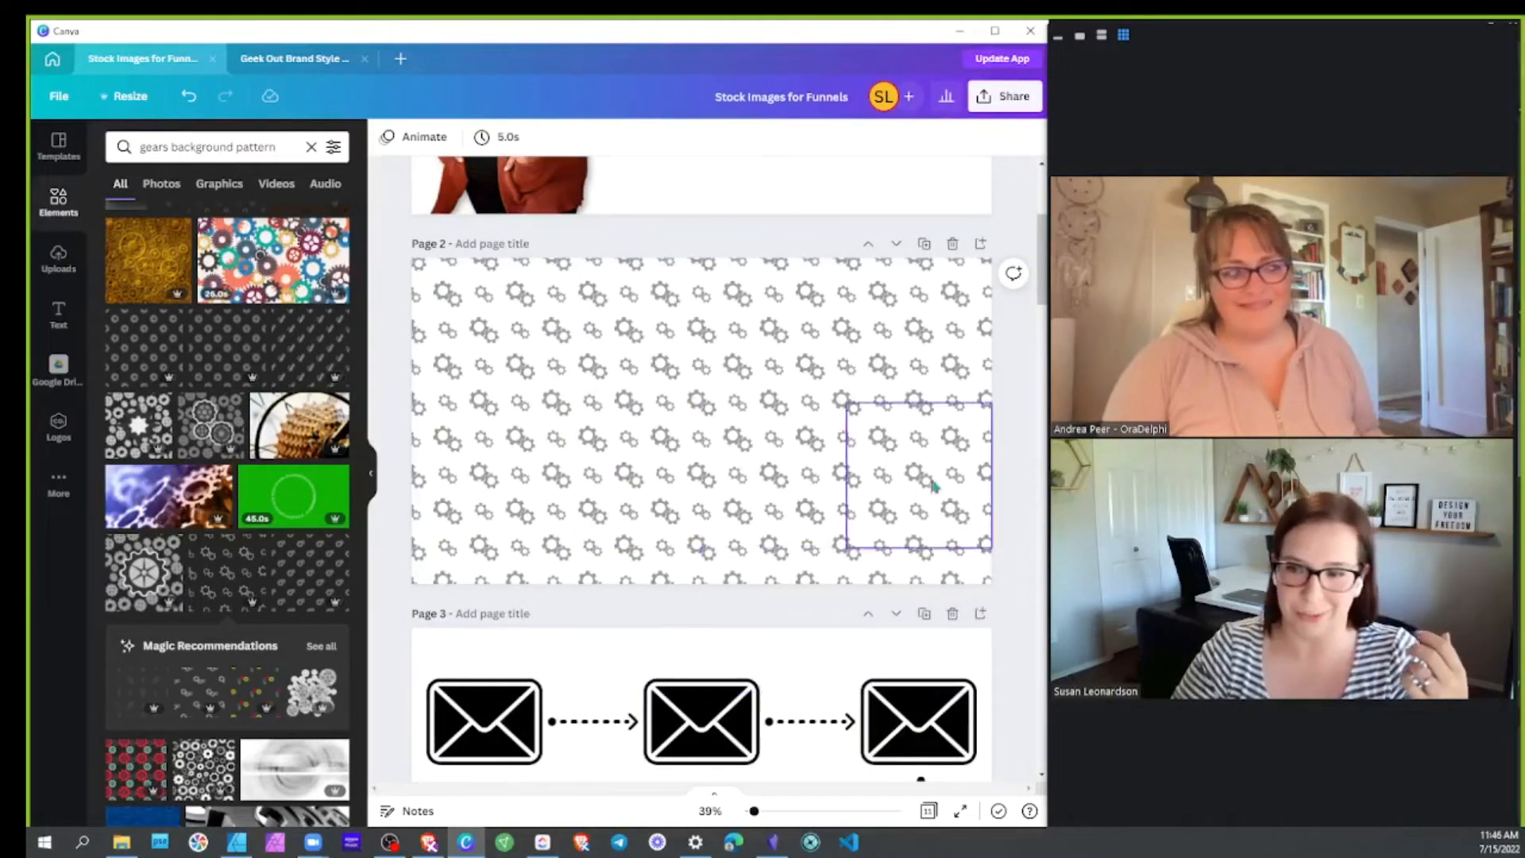
scroll(937, 447, up, 1)
scroll(938, 446, down, 1)
scroll(753, 444, up, 1)
scroll(623, 397, down, 6)
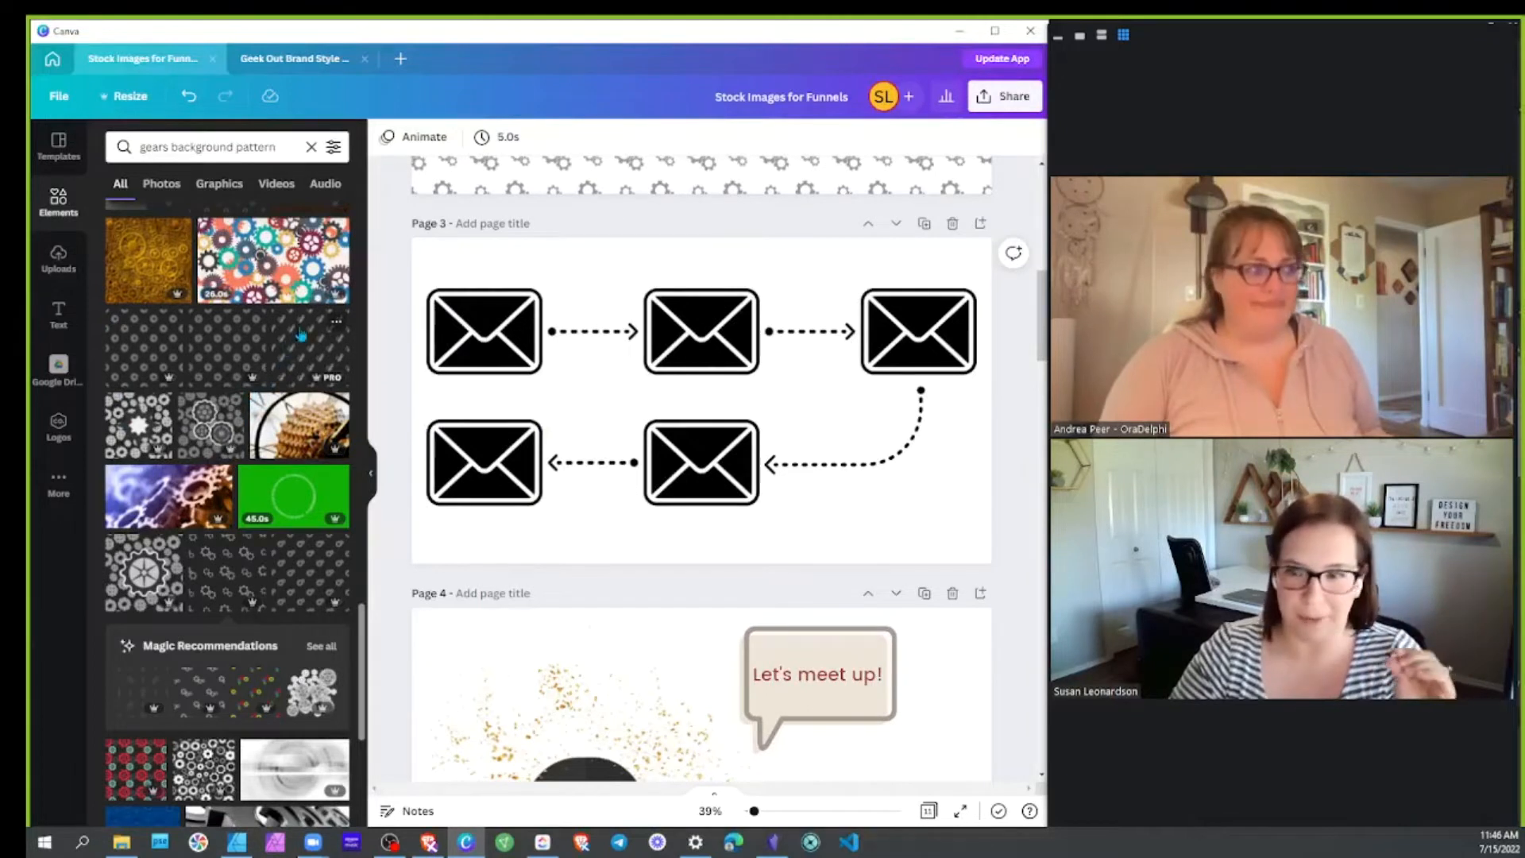
scroll(292, 345, up, 2)
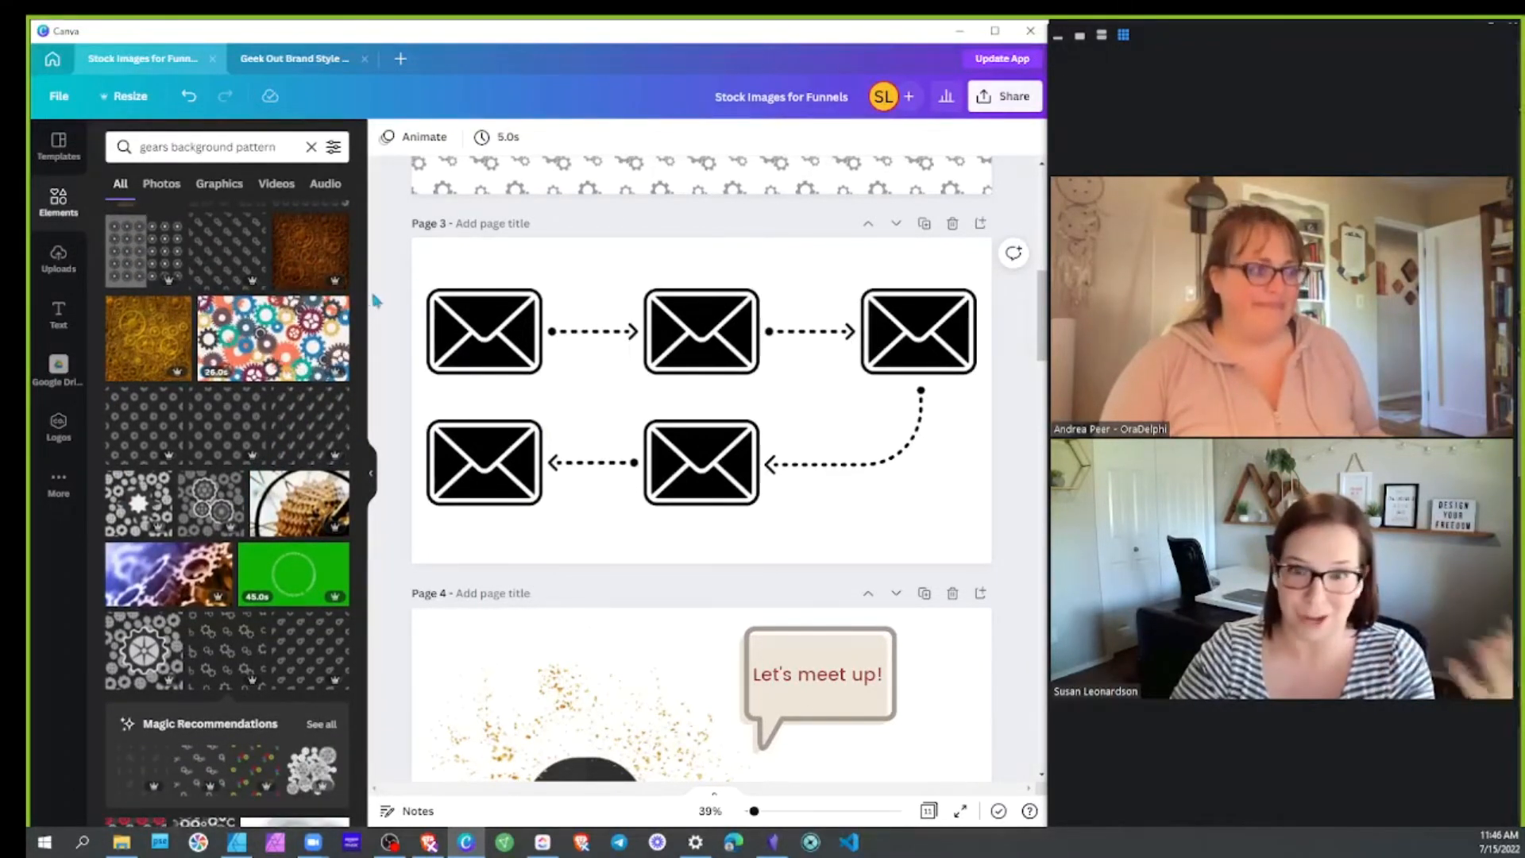
click(294, 58)
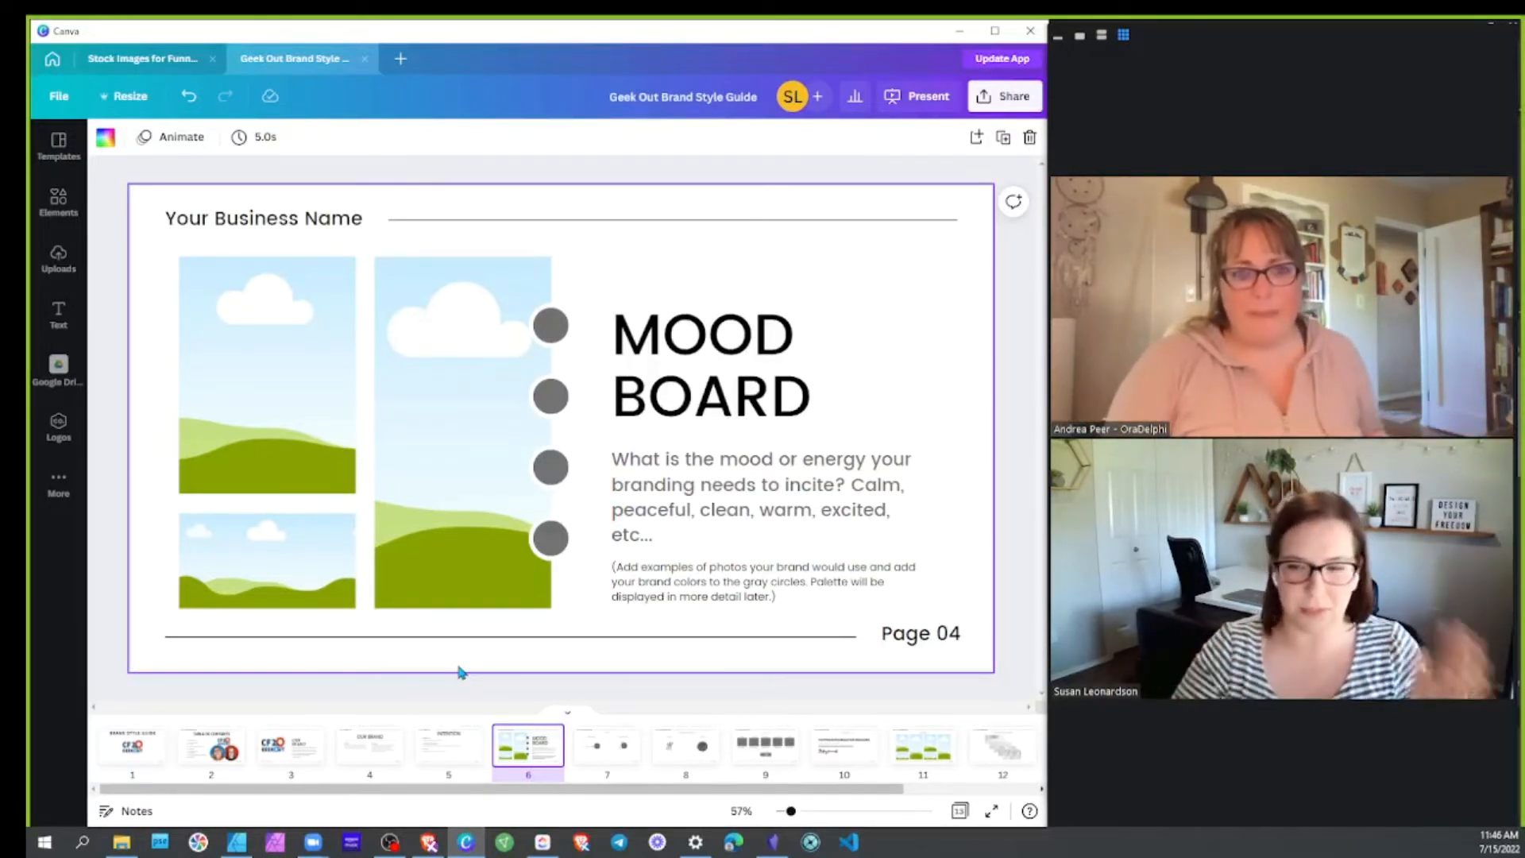
Switch to the Affinity Publisher Funnel Brand Board window
click(237, 843)
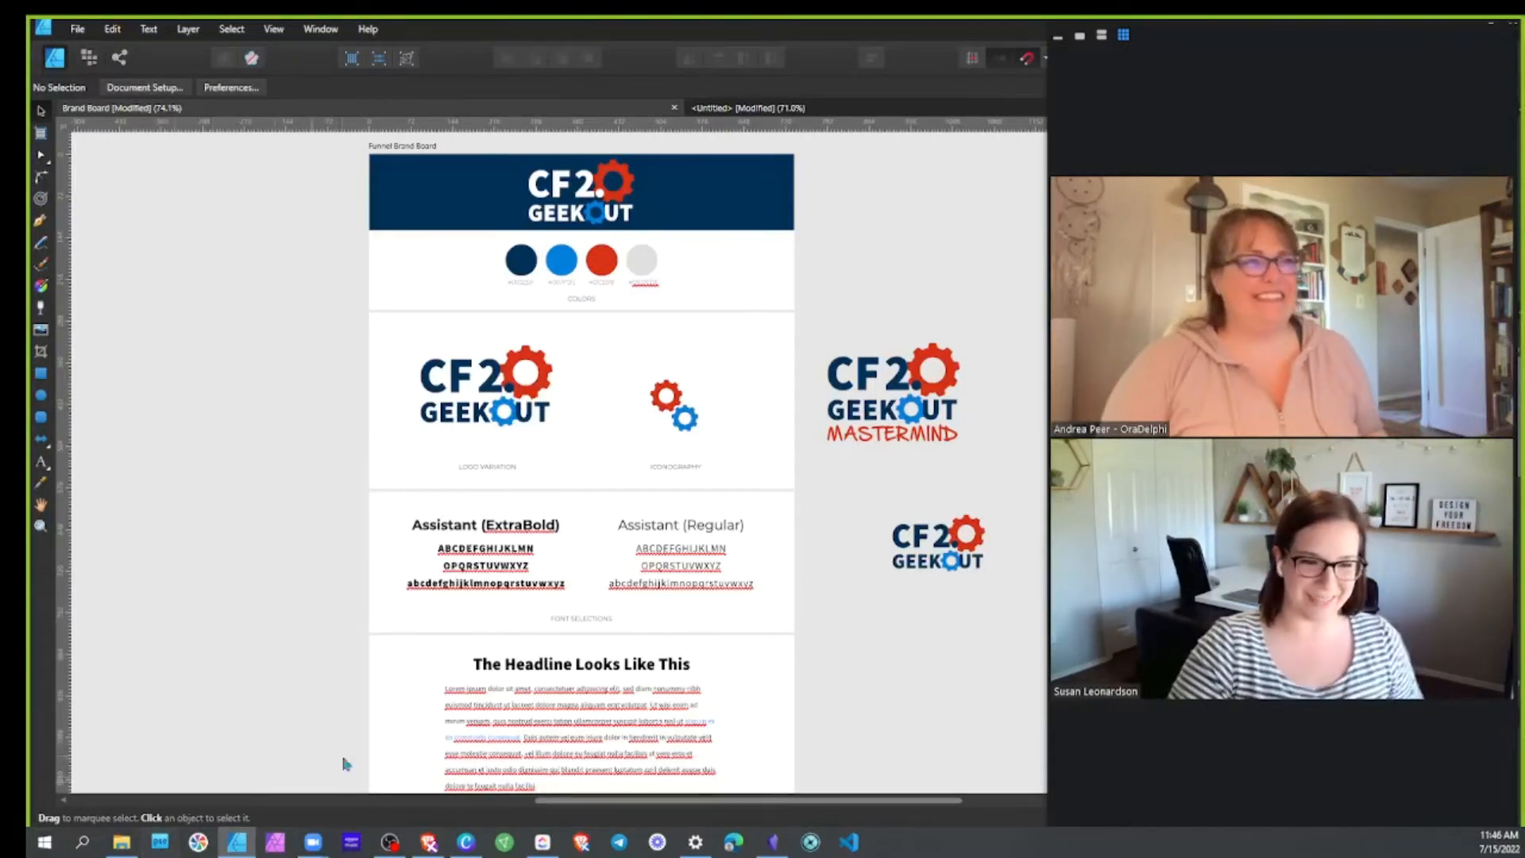
scroll(714, 444, up, 3)
scroll(796, 467, down, 2)
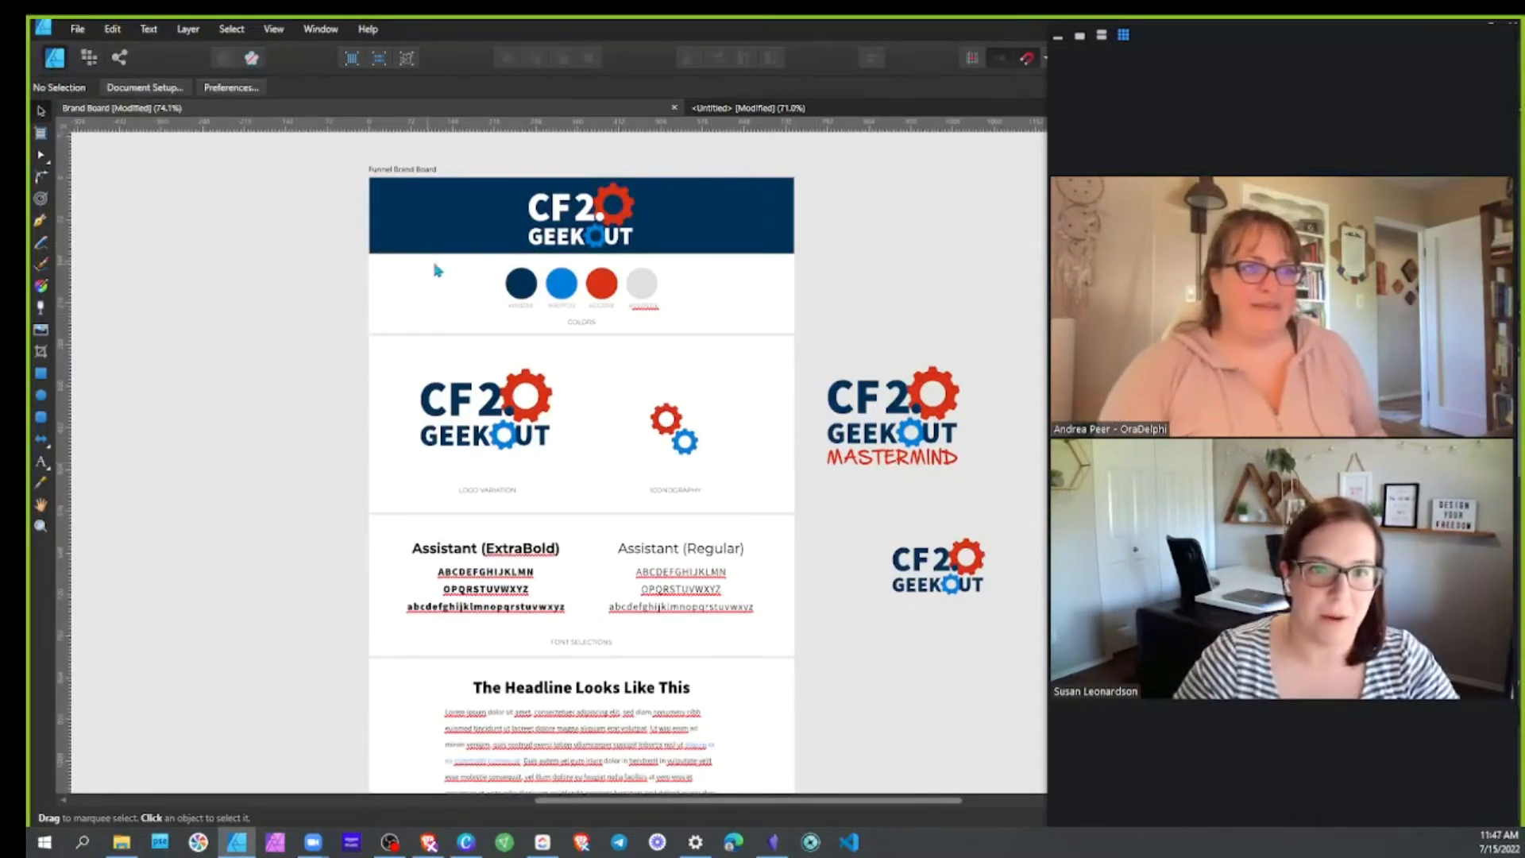
scroll(746, 619, down, 5)
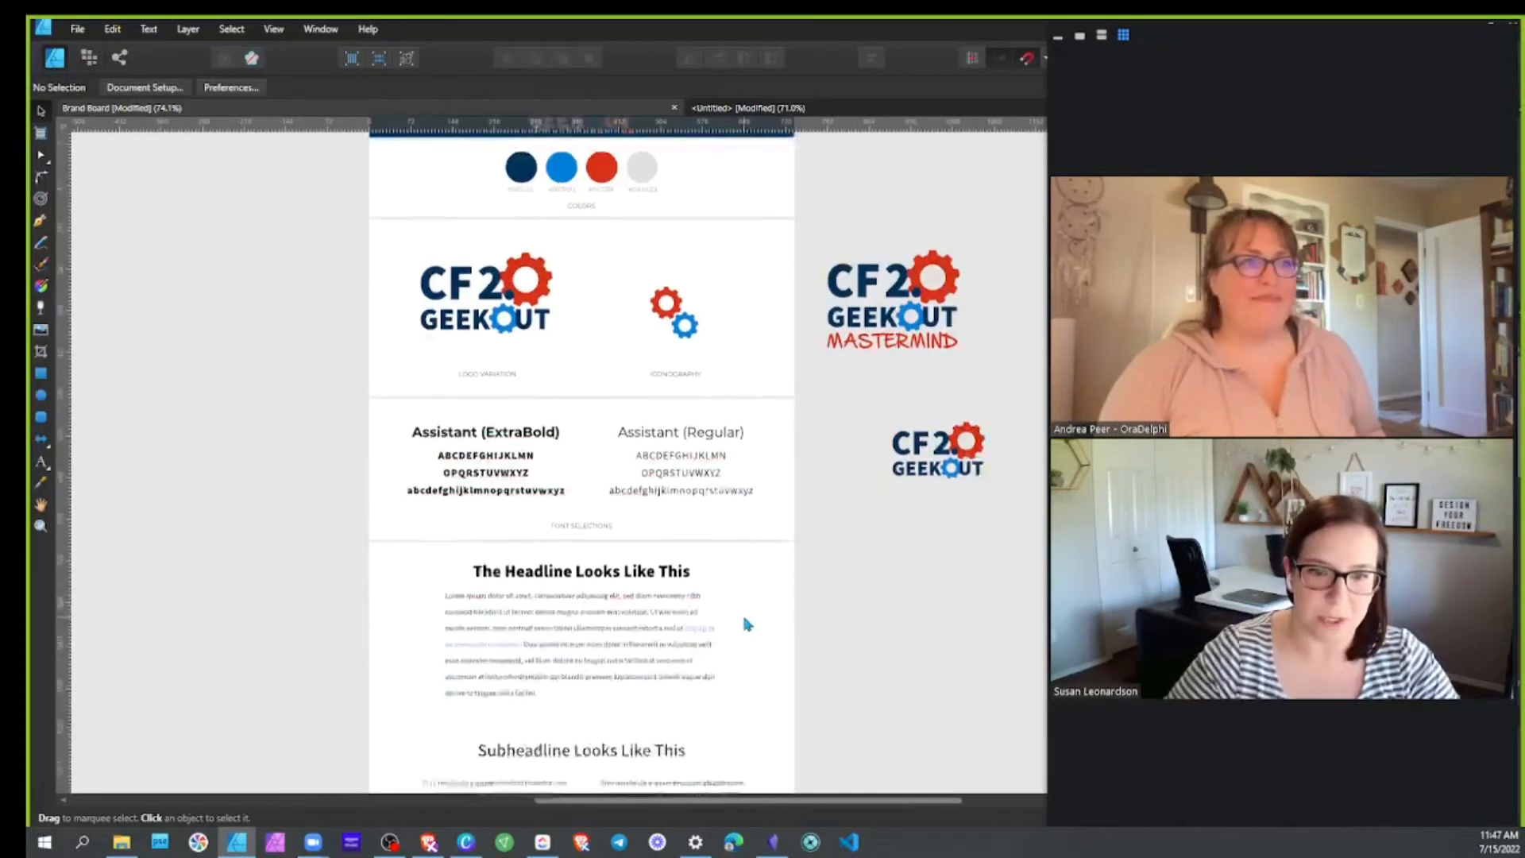
scroll(745, 623, down, 3)
scroll(704, 633, up, 7)
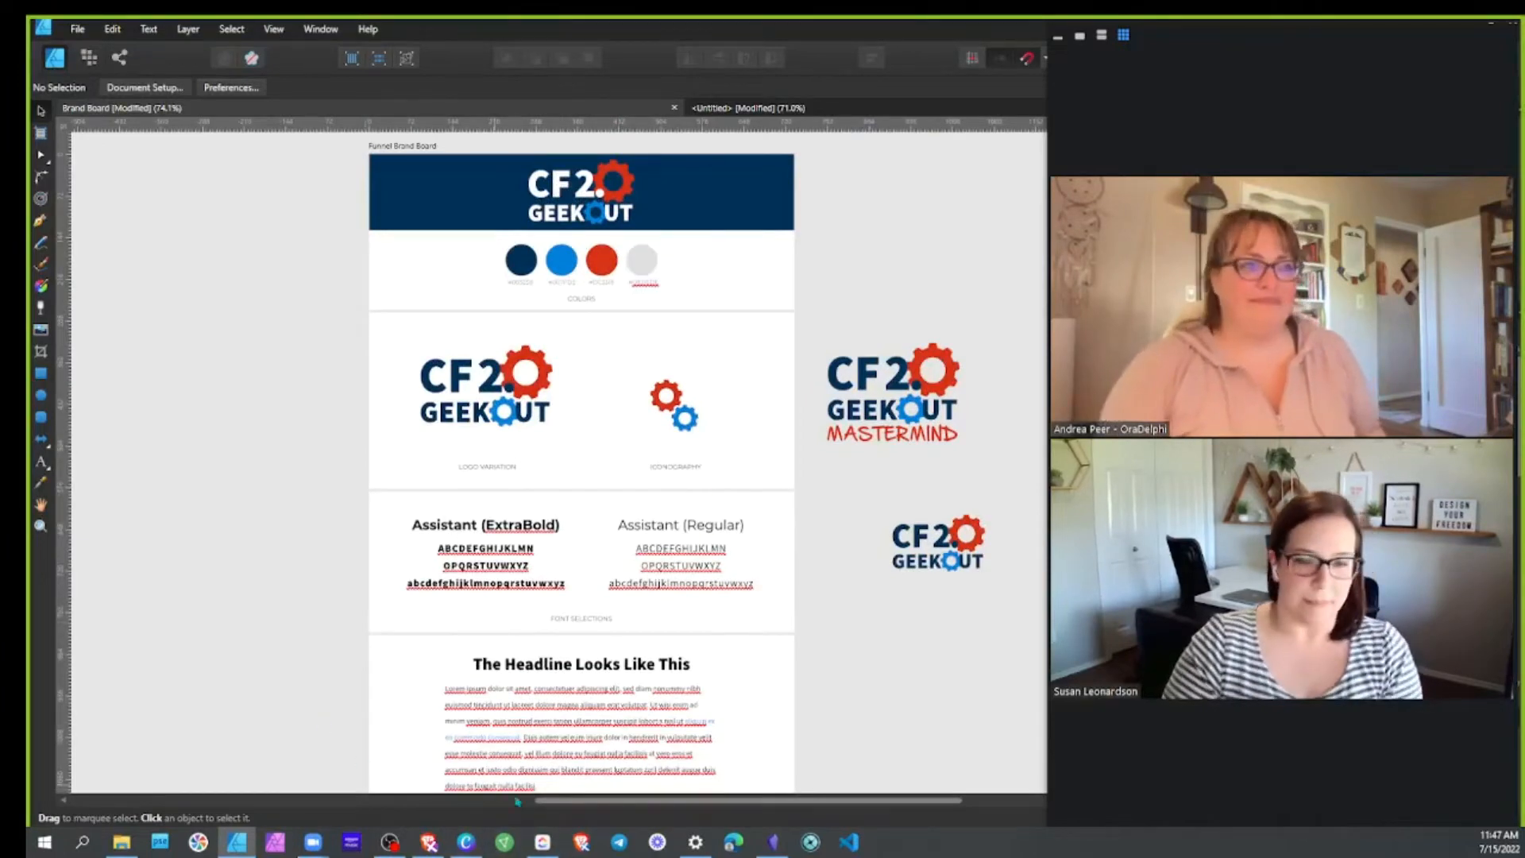
Replace the Mood Board question paragraph with the mood words 'Geeky, fun,'
click(466, 842)
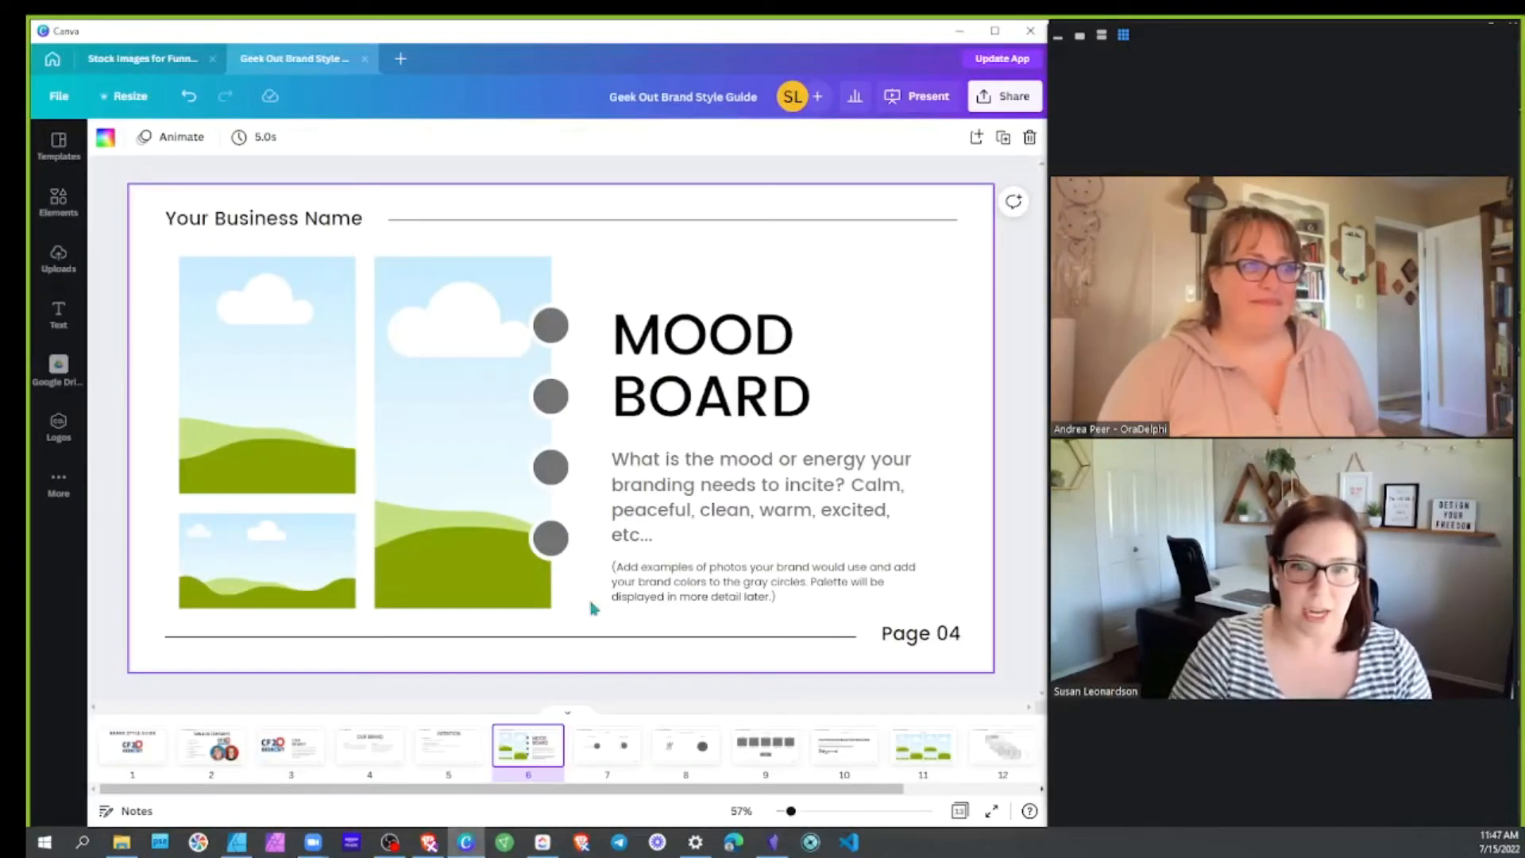
scroll(699, 508, up, 5)
scroll(725, 429, down, 5)
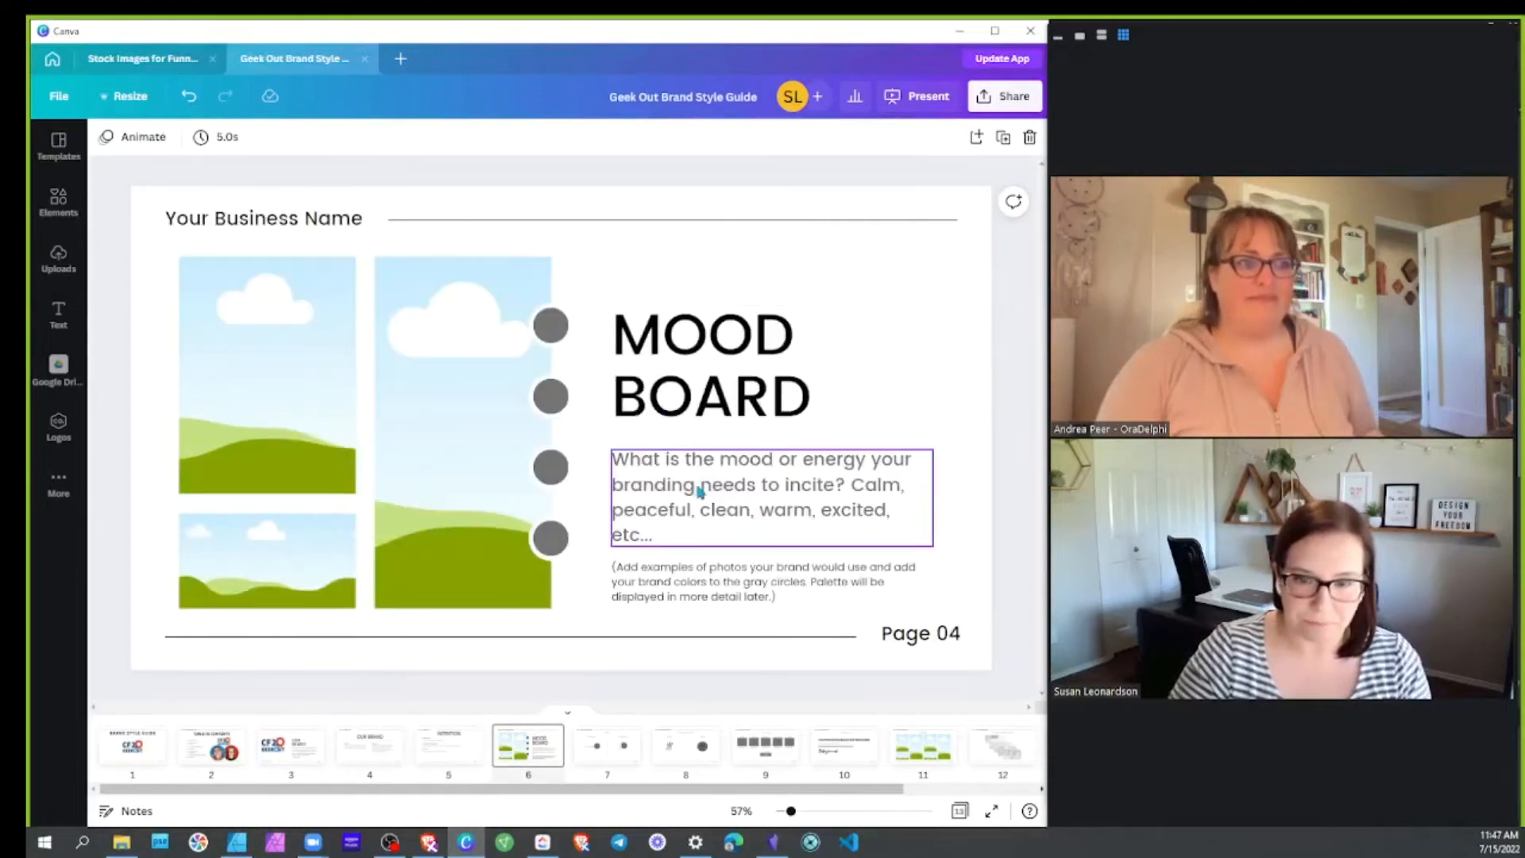
double_click(758, 480)
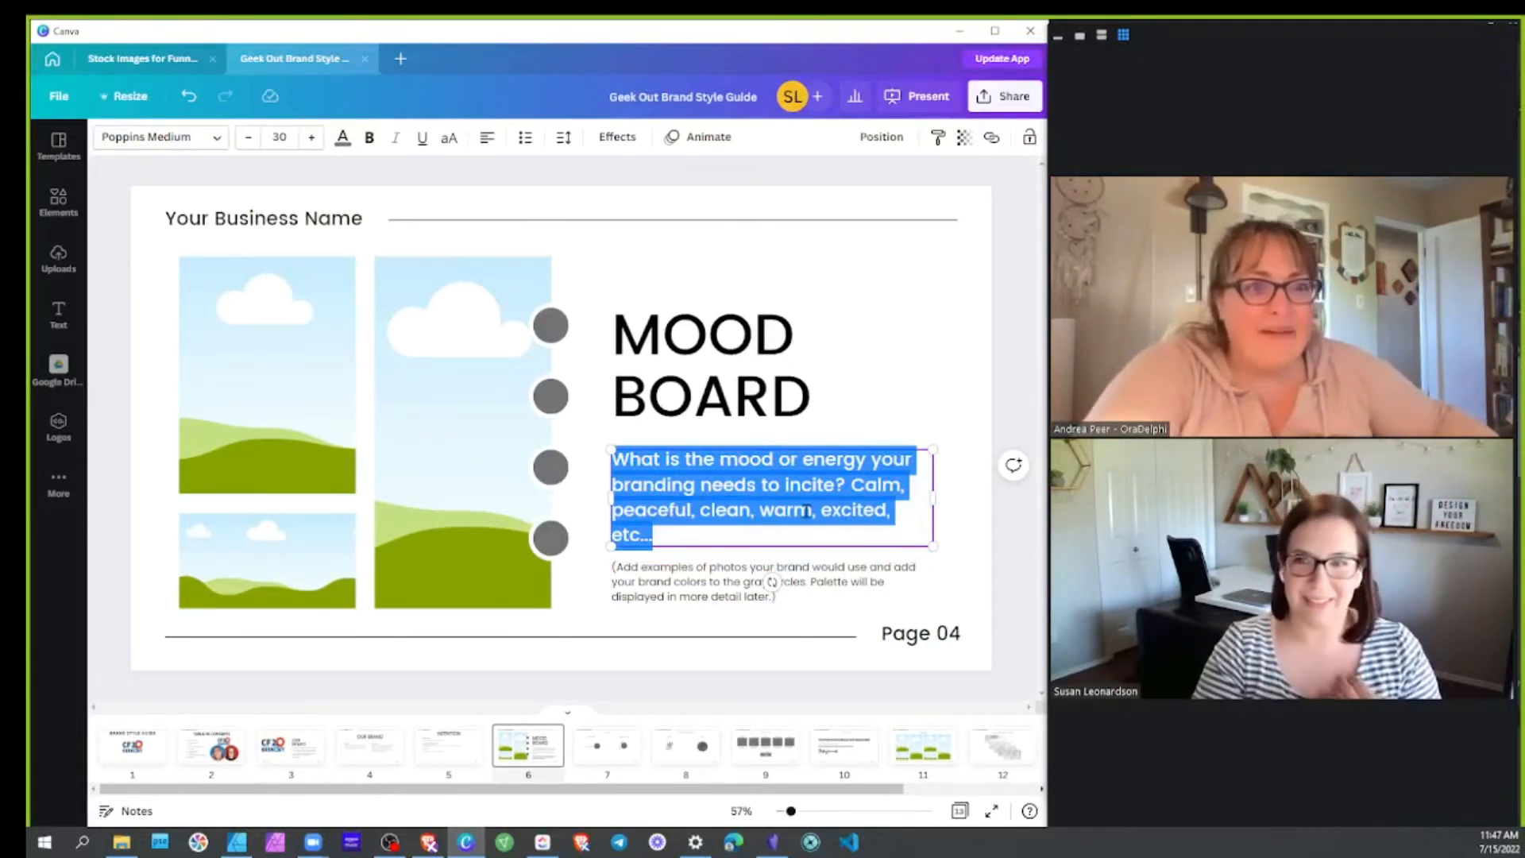
text(Geeky, fun,)
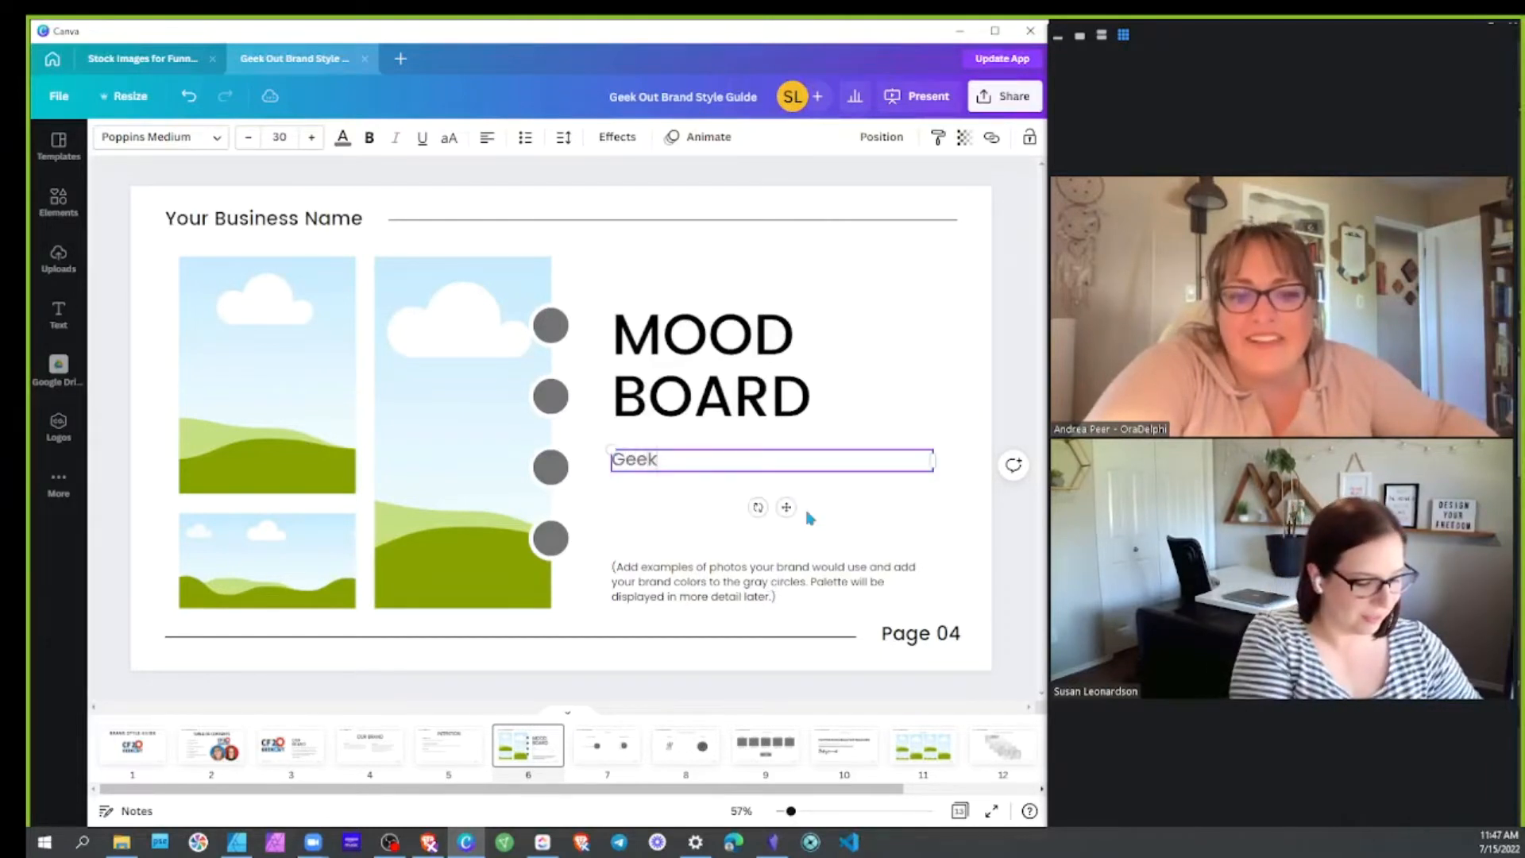
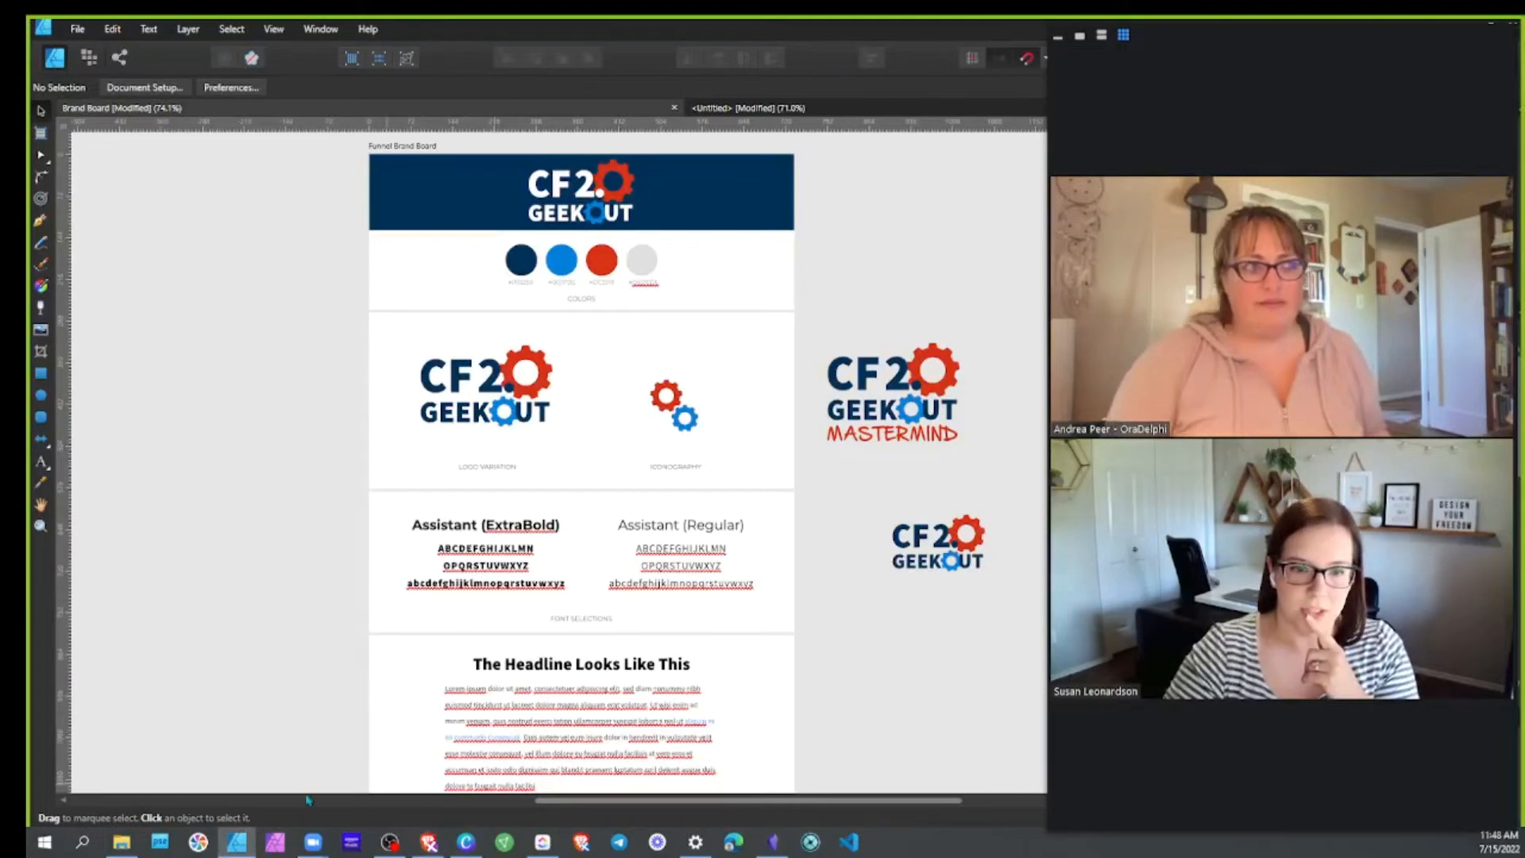
Minimize the brand board and move the Brave window with ClickFunnels Domains onto the main screen
click(1491, 24)
drag(32, 95, 687, 38)
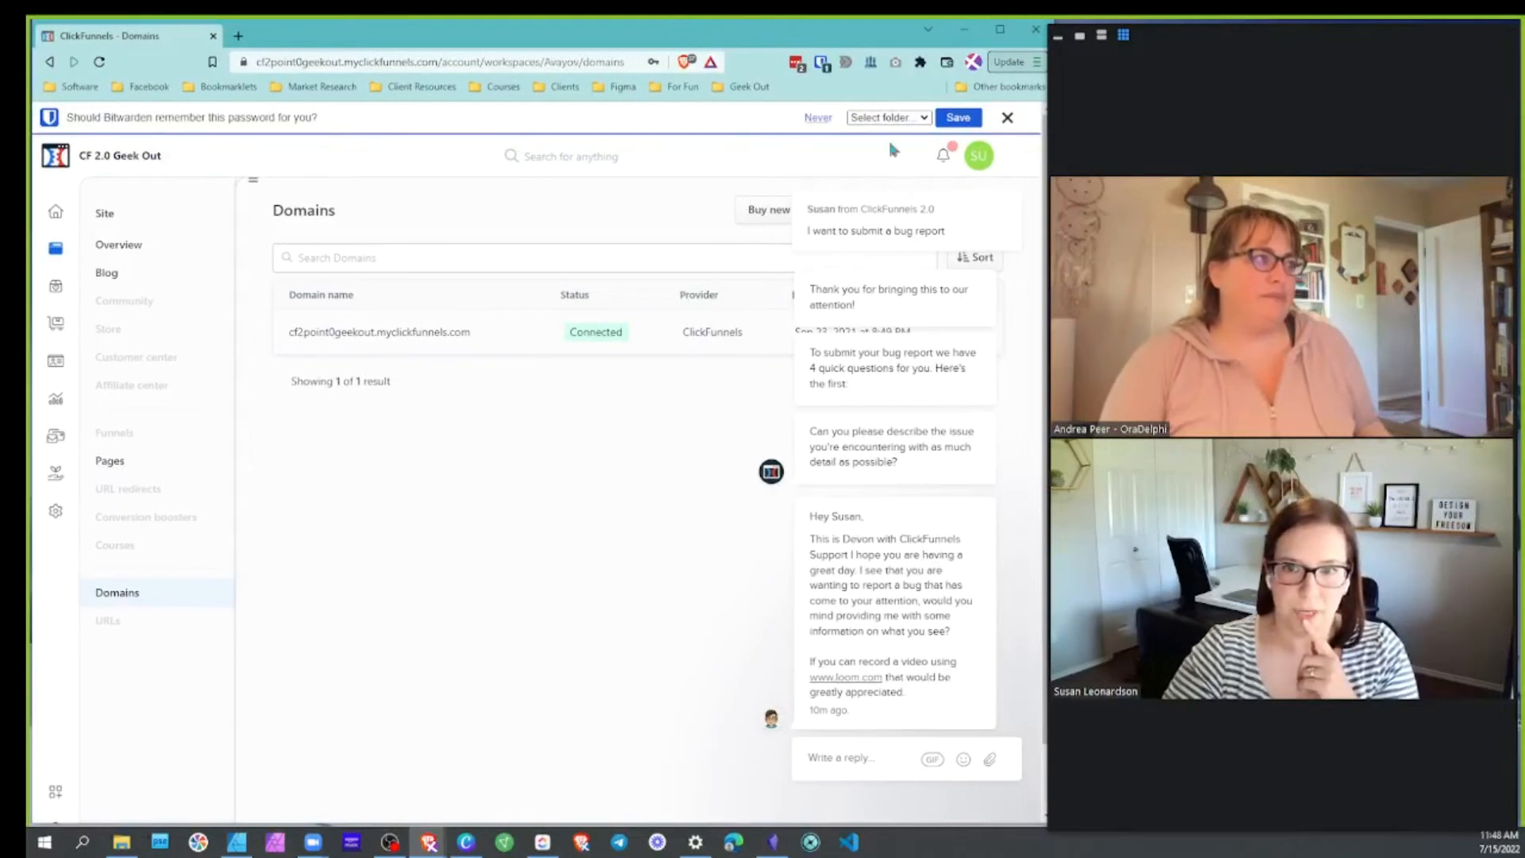
Close the support chat and highlight the cf2point0geekout and myclickfunnels parts of the domain
mouse_move(985, 612)
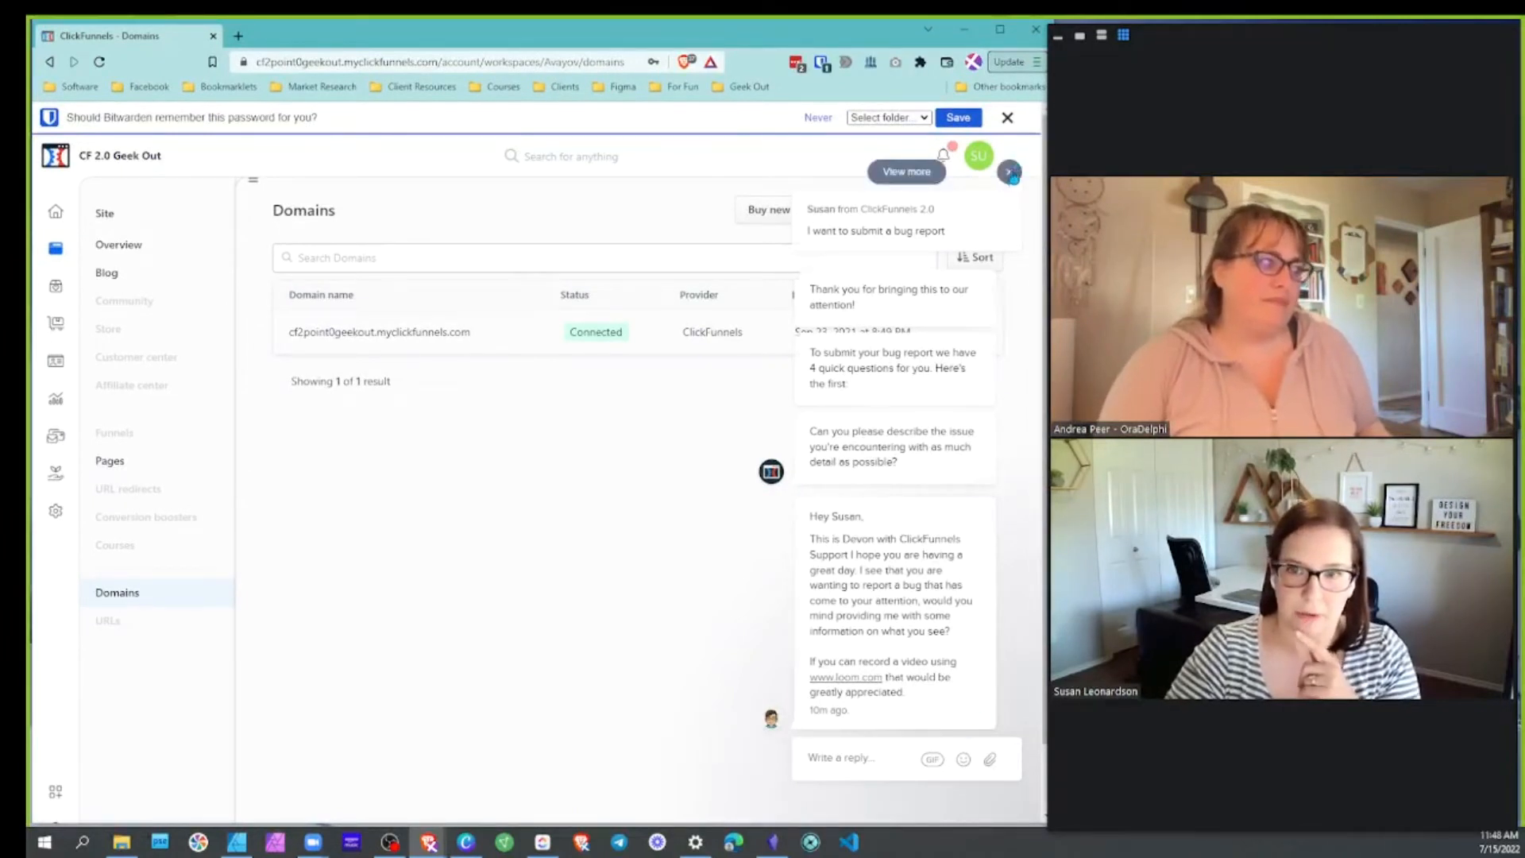
click(1008, 171)
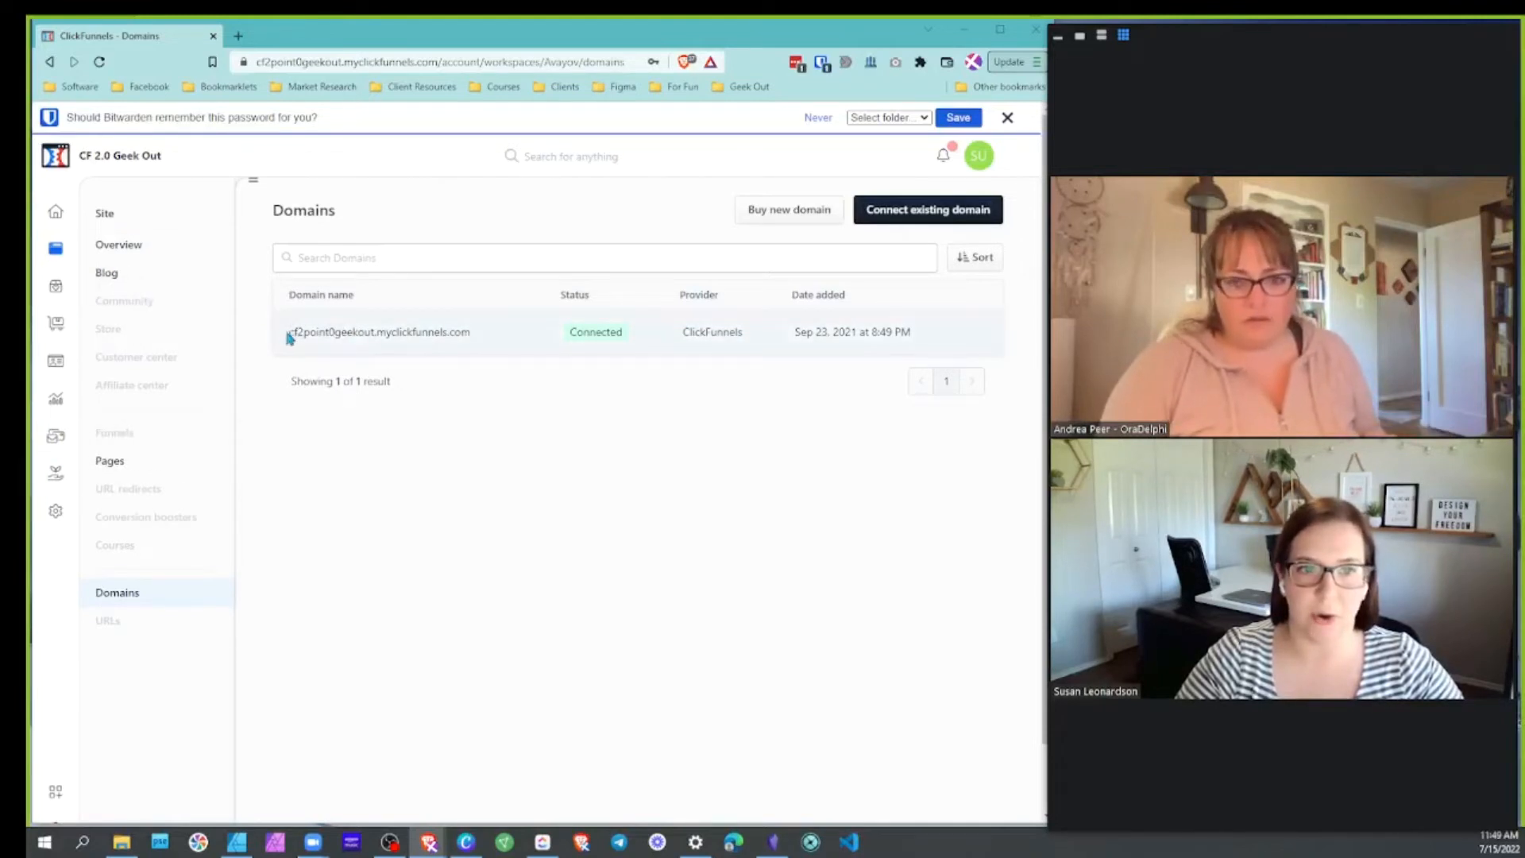
drag(289, 333, 378, 332)
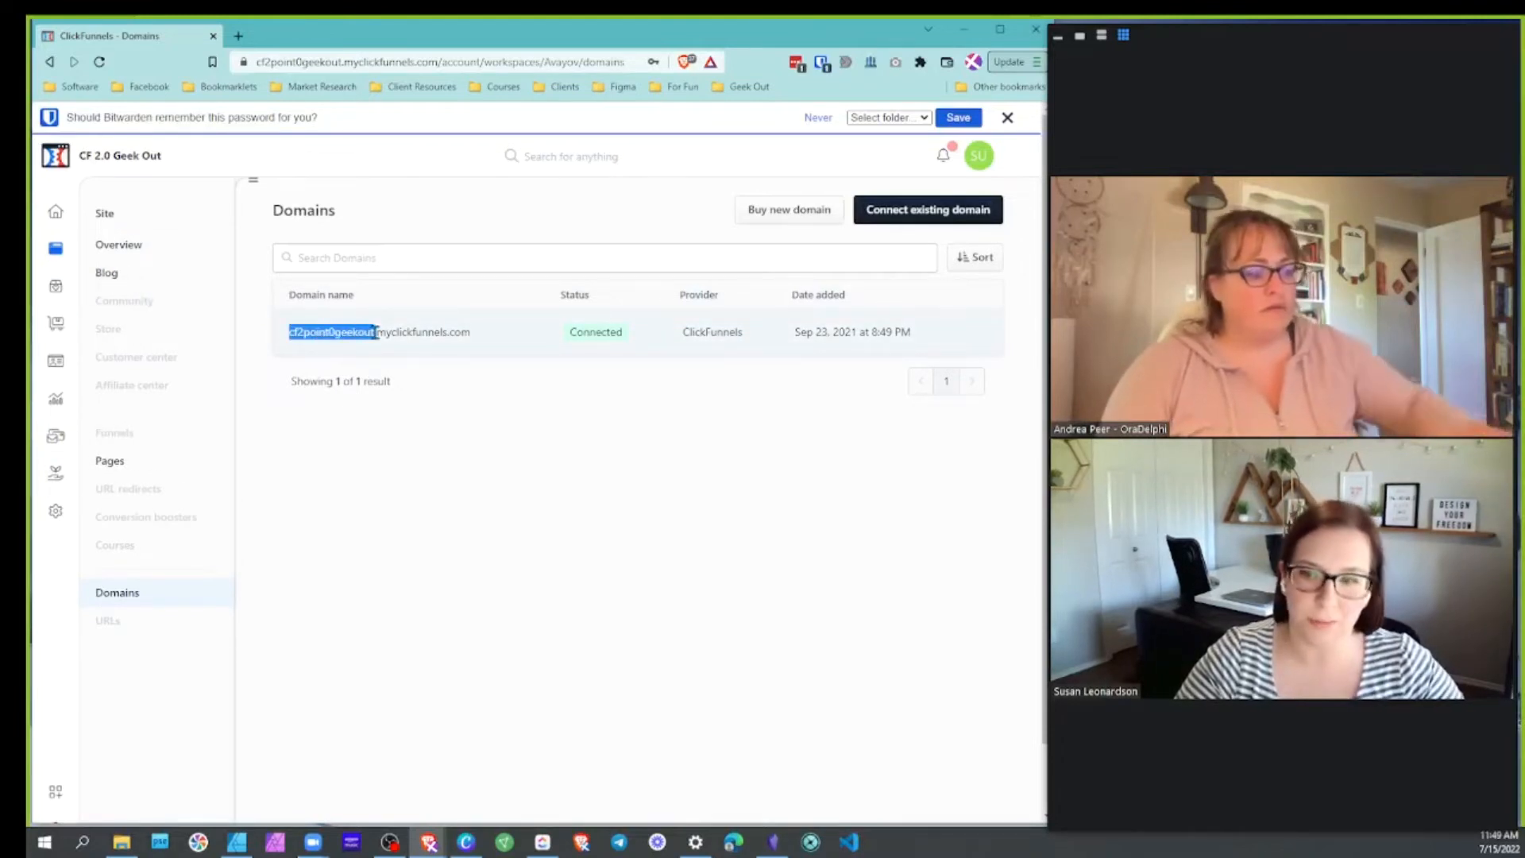
click(386, 330)
drag(377, 332, 449, 332)
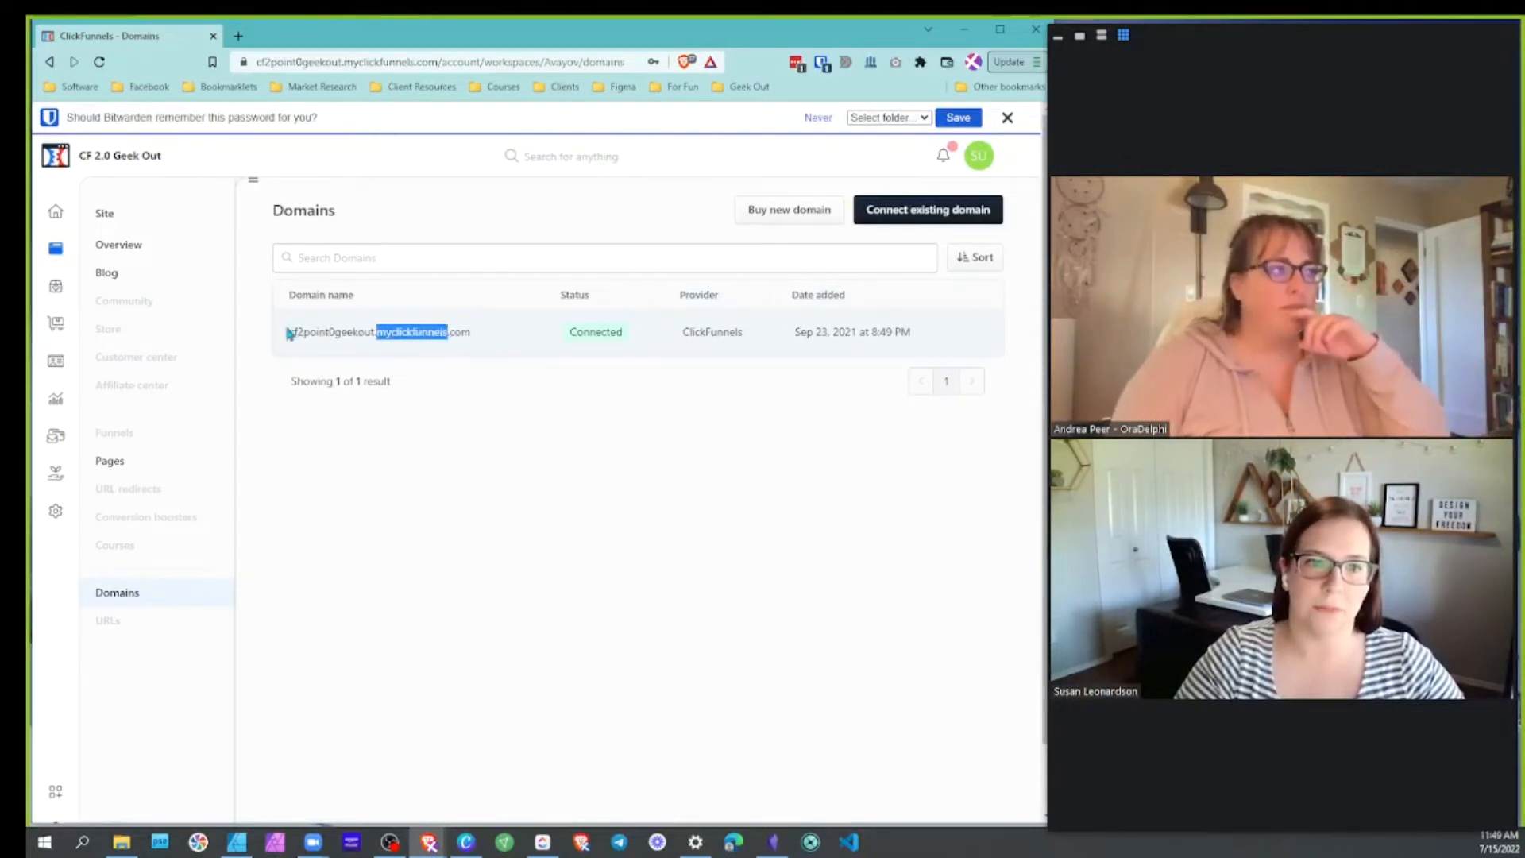
drag(341, 332, 370, 332)
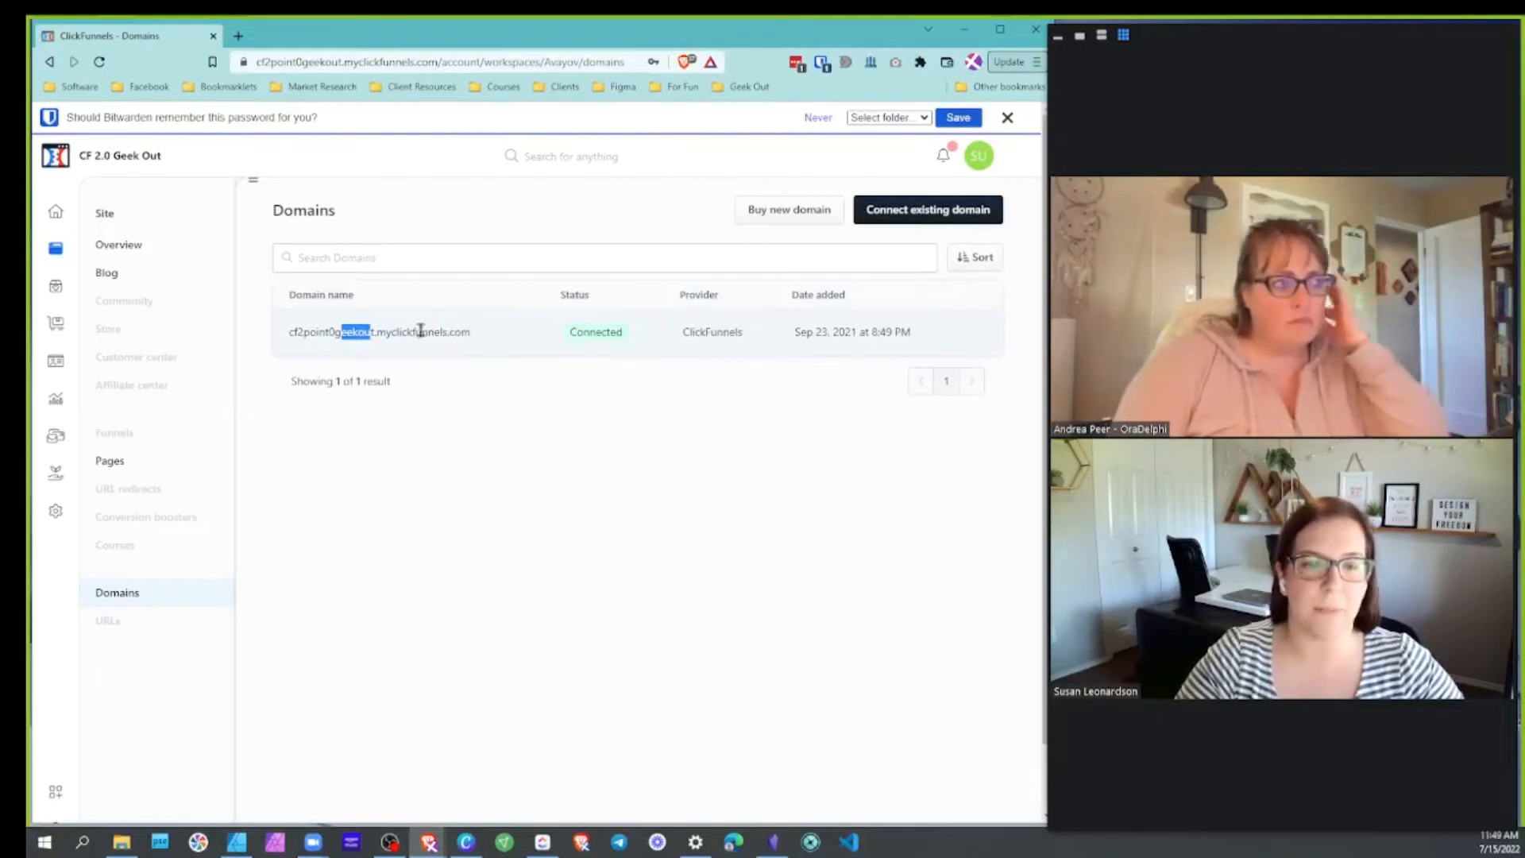
click(501, 352)
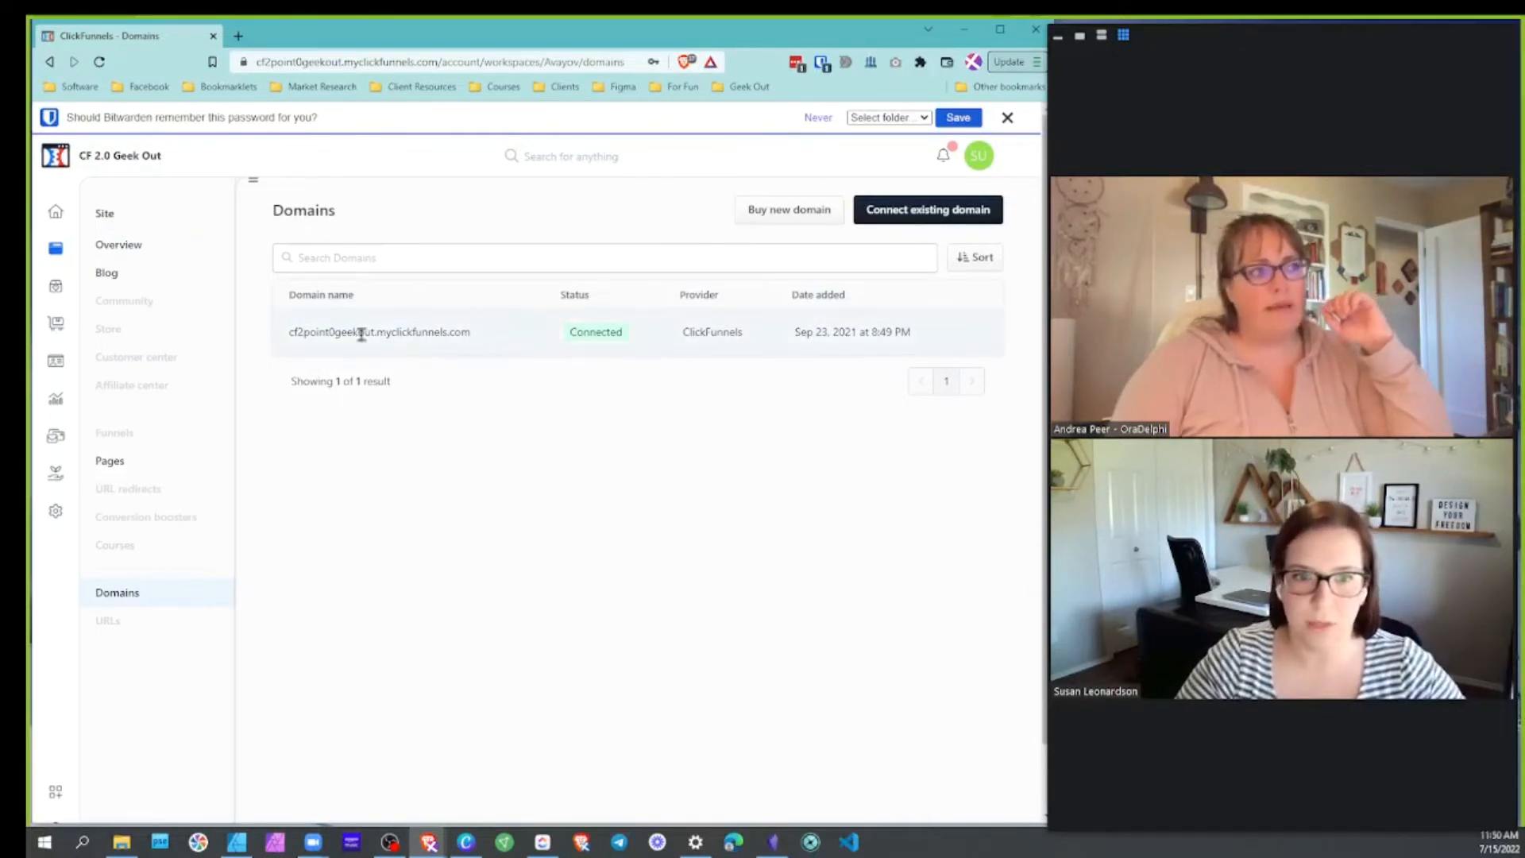
click(910, 212)
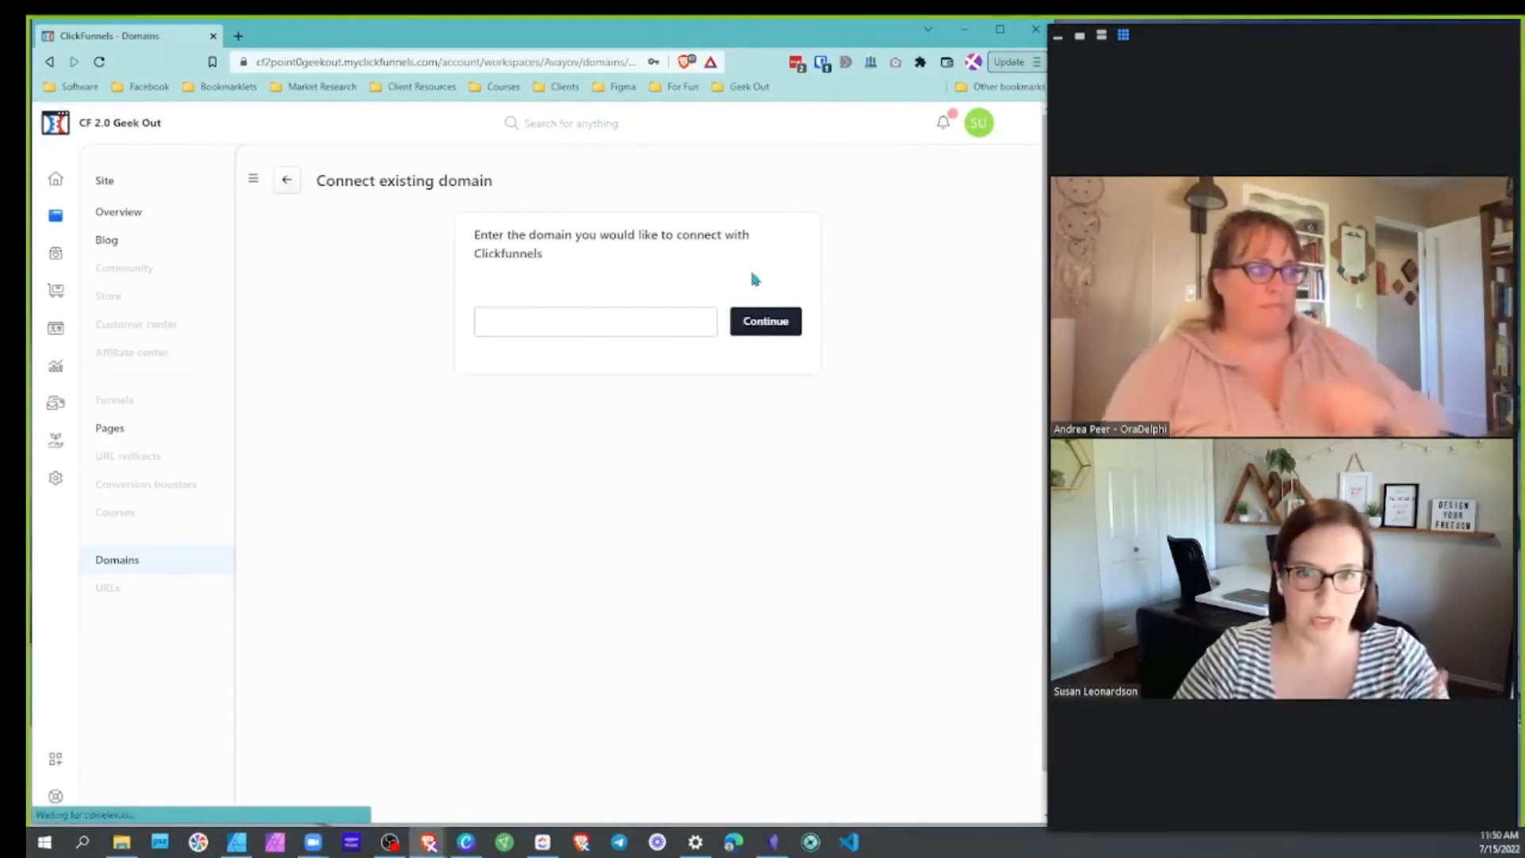
click(666, 326)
click(599, 364)
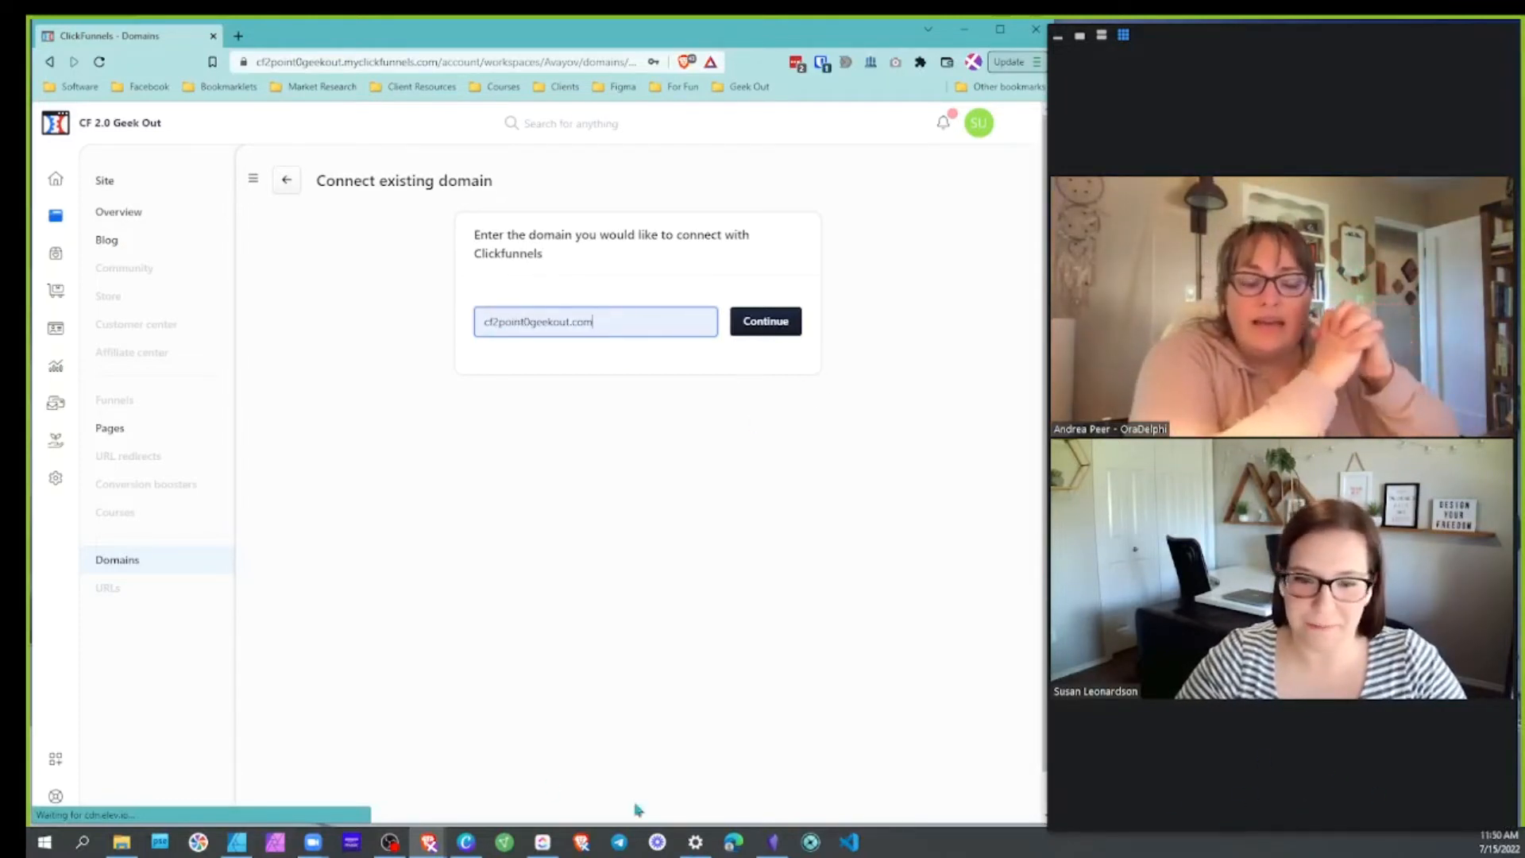
click(390, 842)
click(393, 850)
click(314, 843)
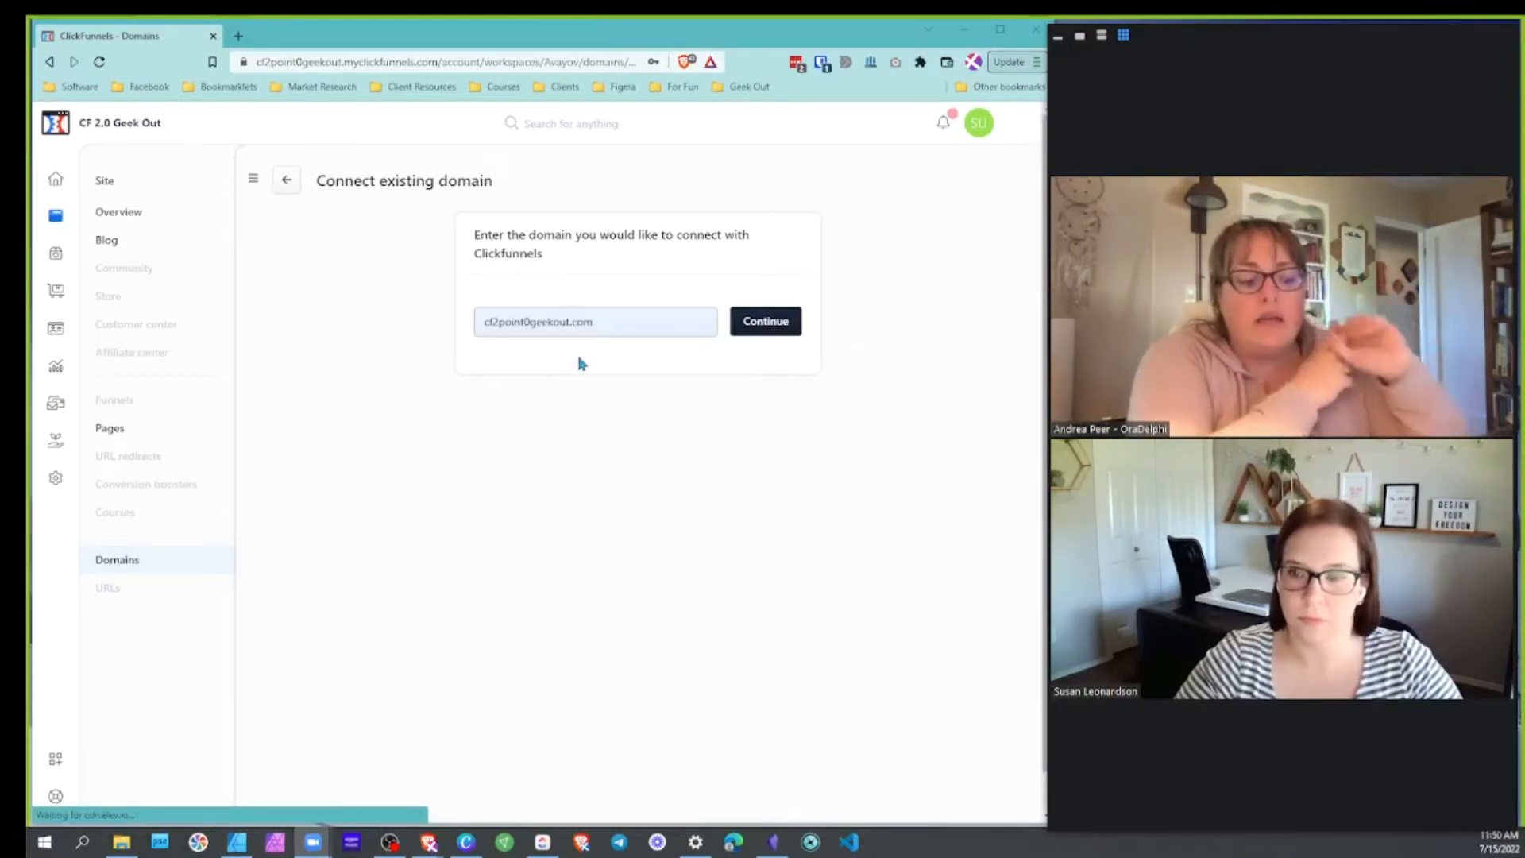
click(286, 180)
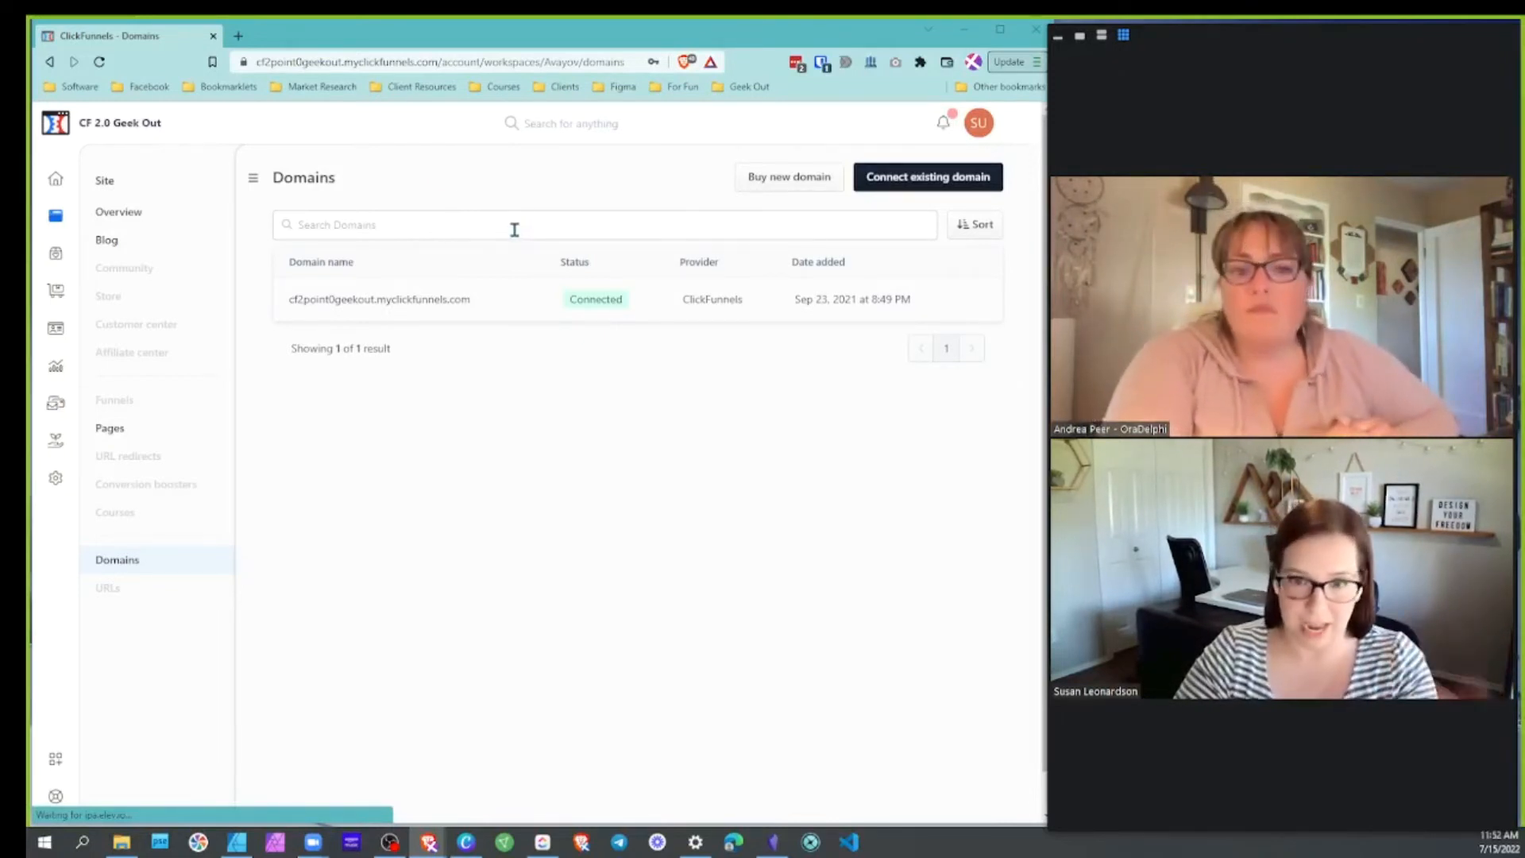
Start connecting an existing domain and put the cursor in the empty domain field
click(743, 196)
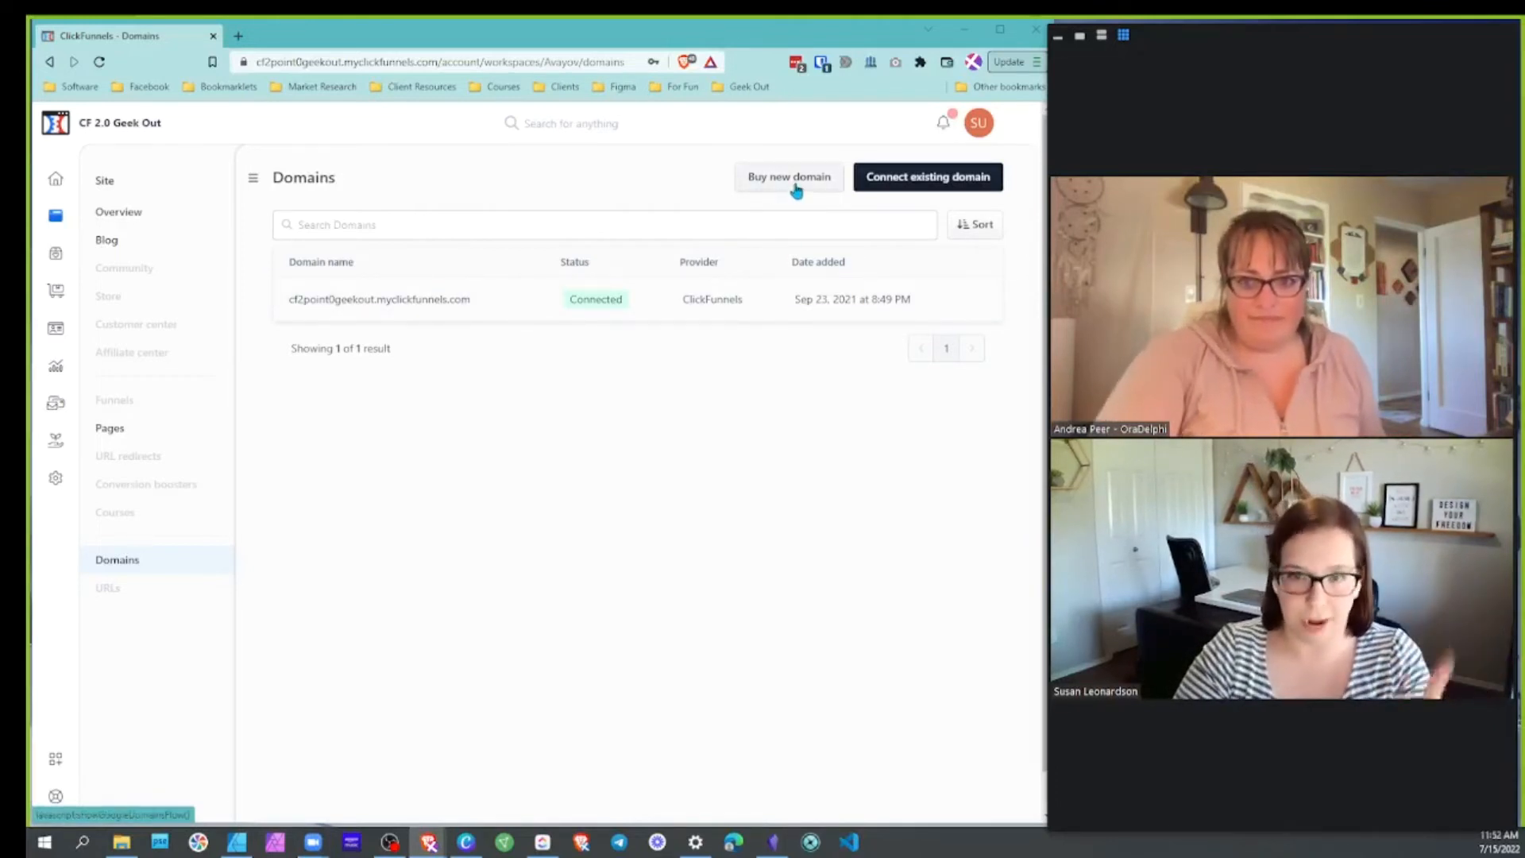
click(925, 181)
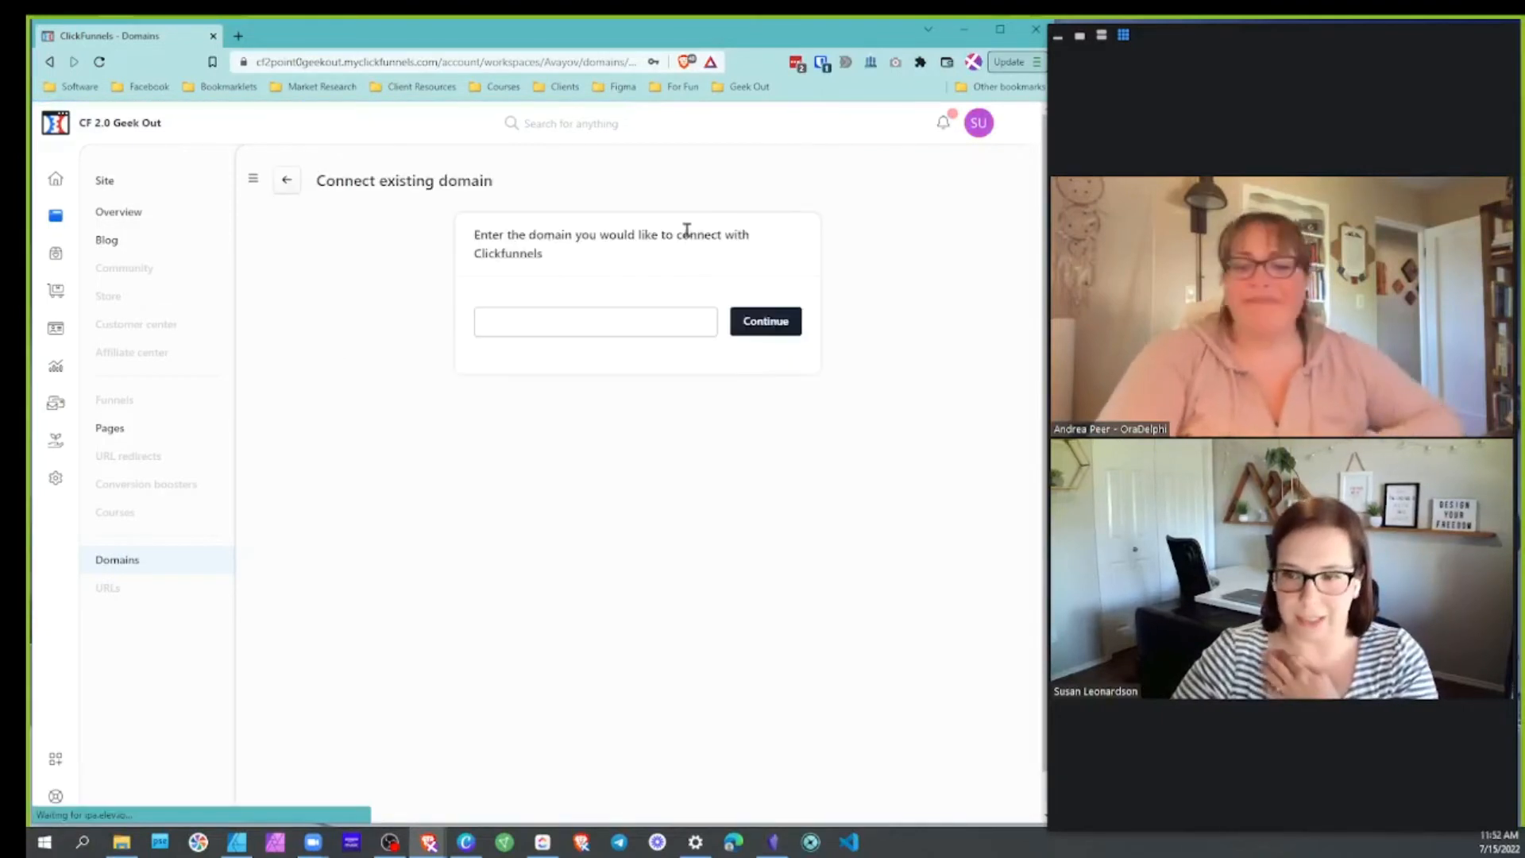
click(638, 317)
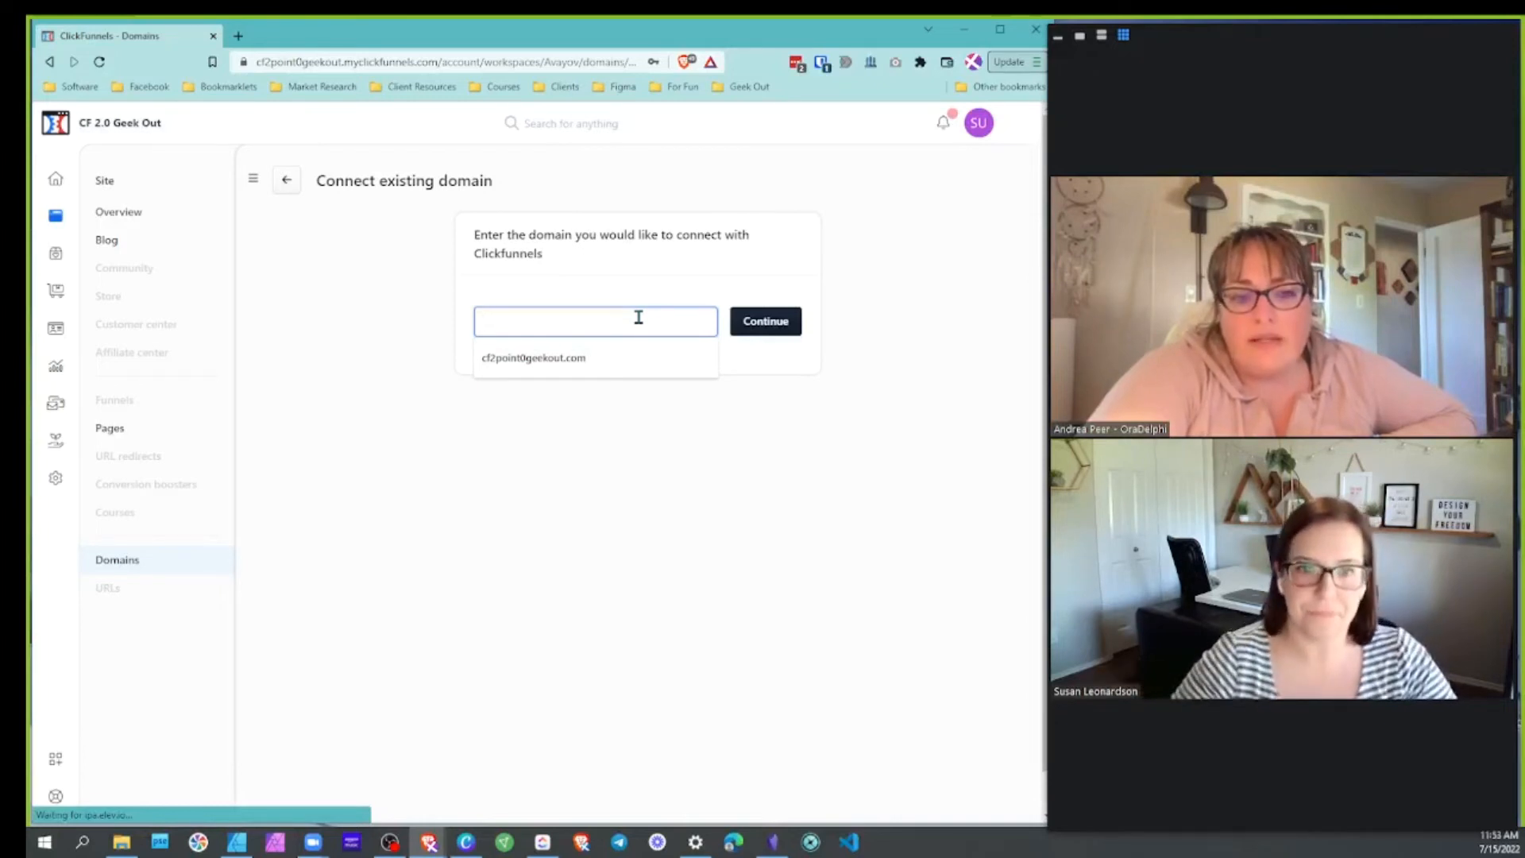
click(603, 362)
click(749, 324)
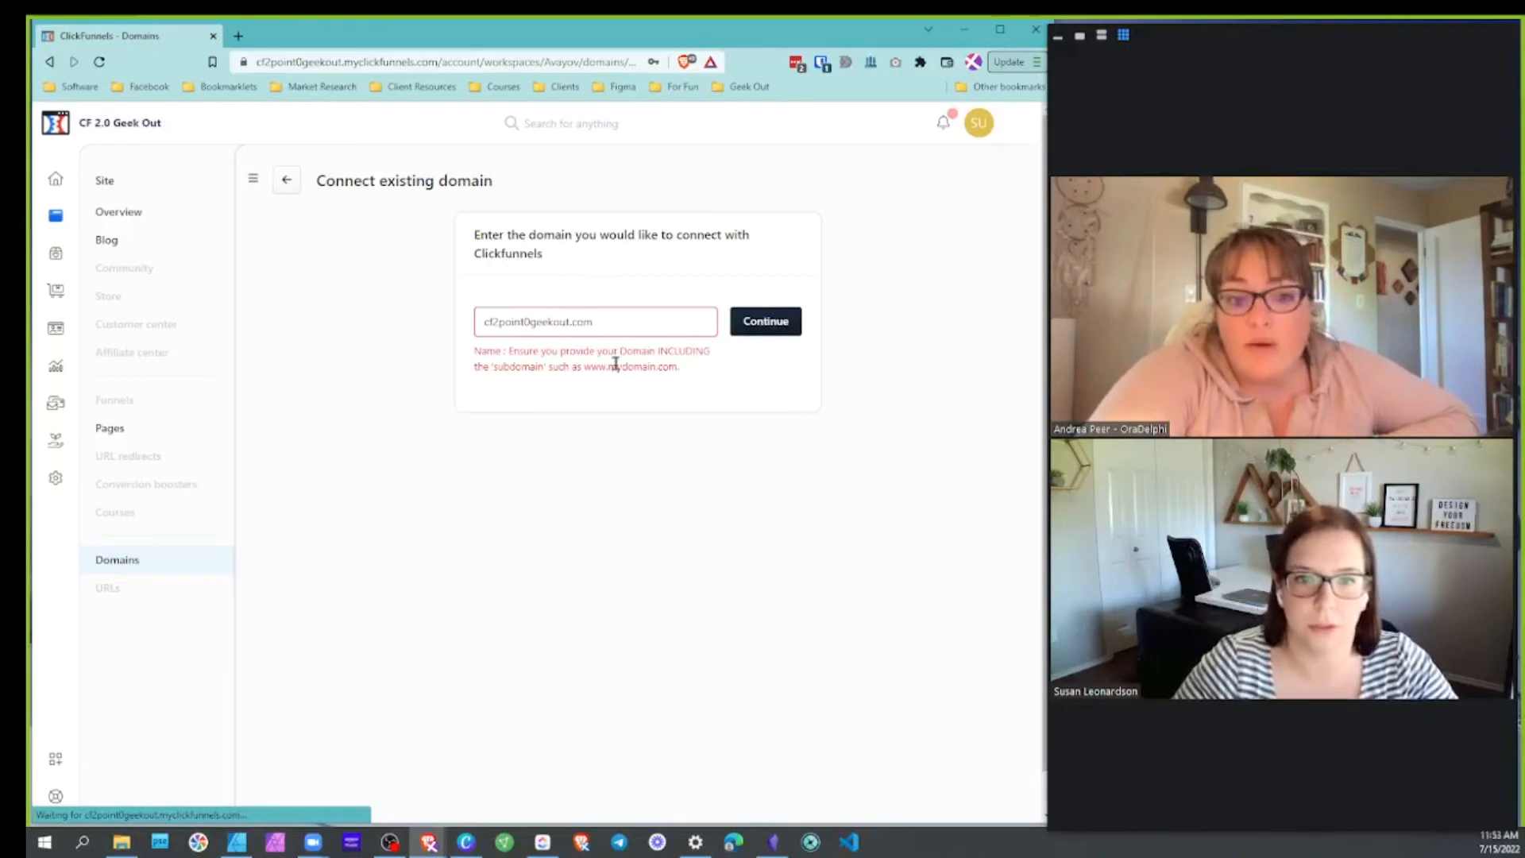
click(476, 323)
text(www.)
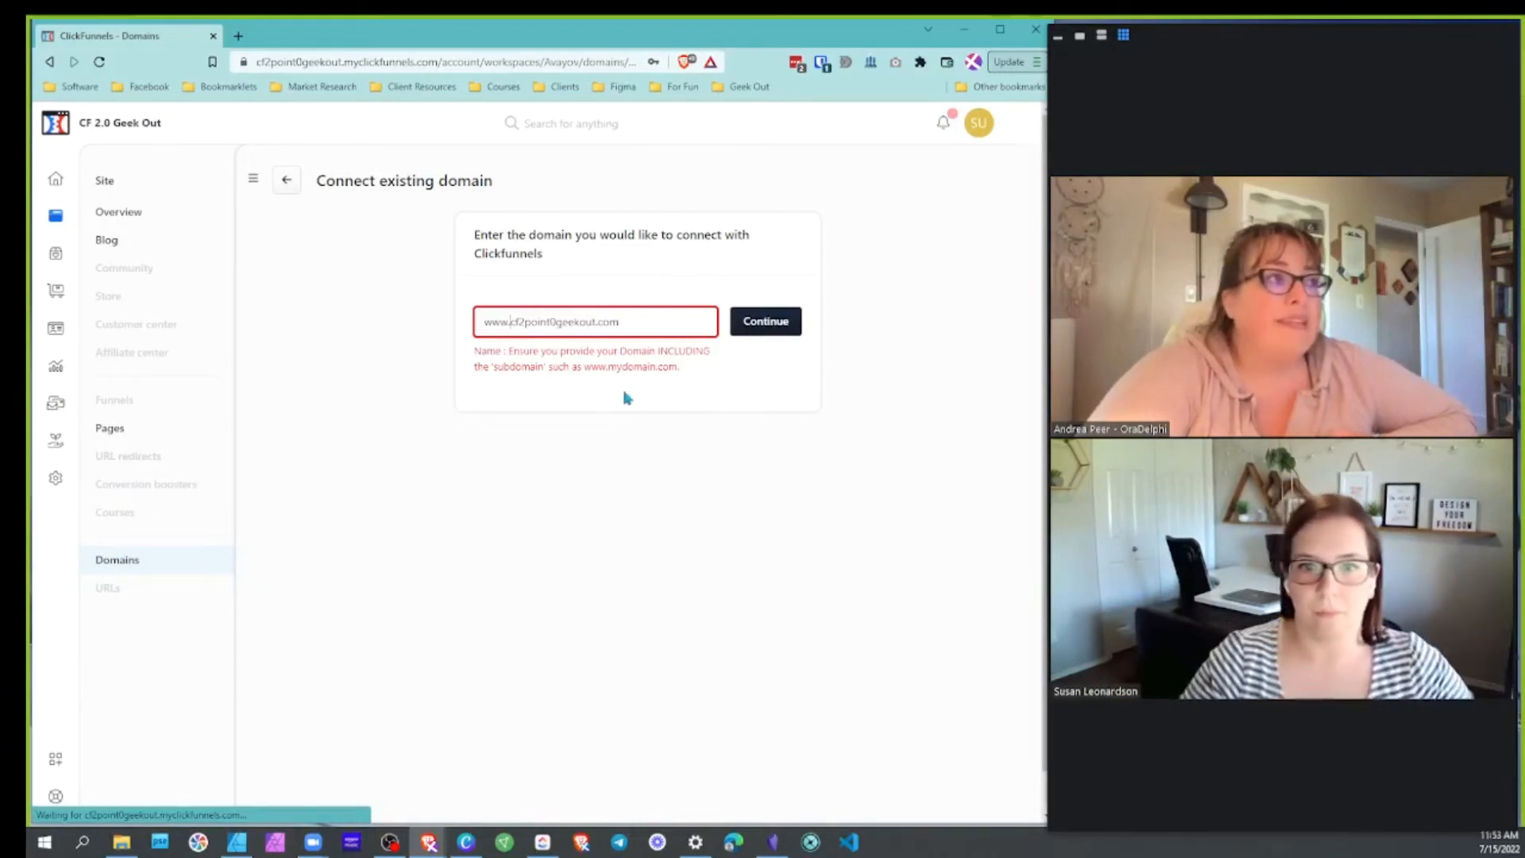
drag(512, 321, 492, 320)
click(508, 326)
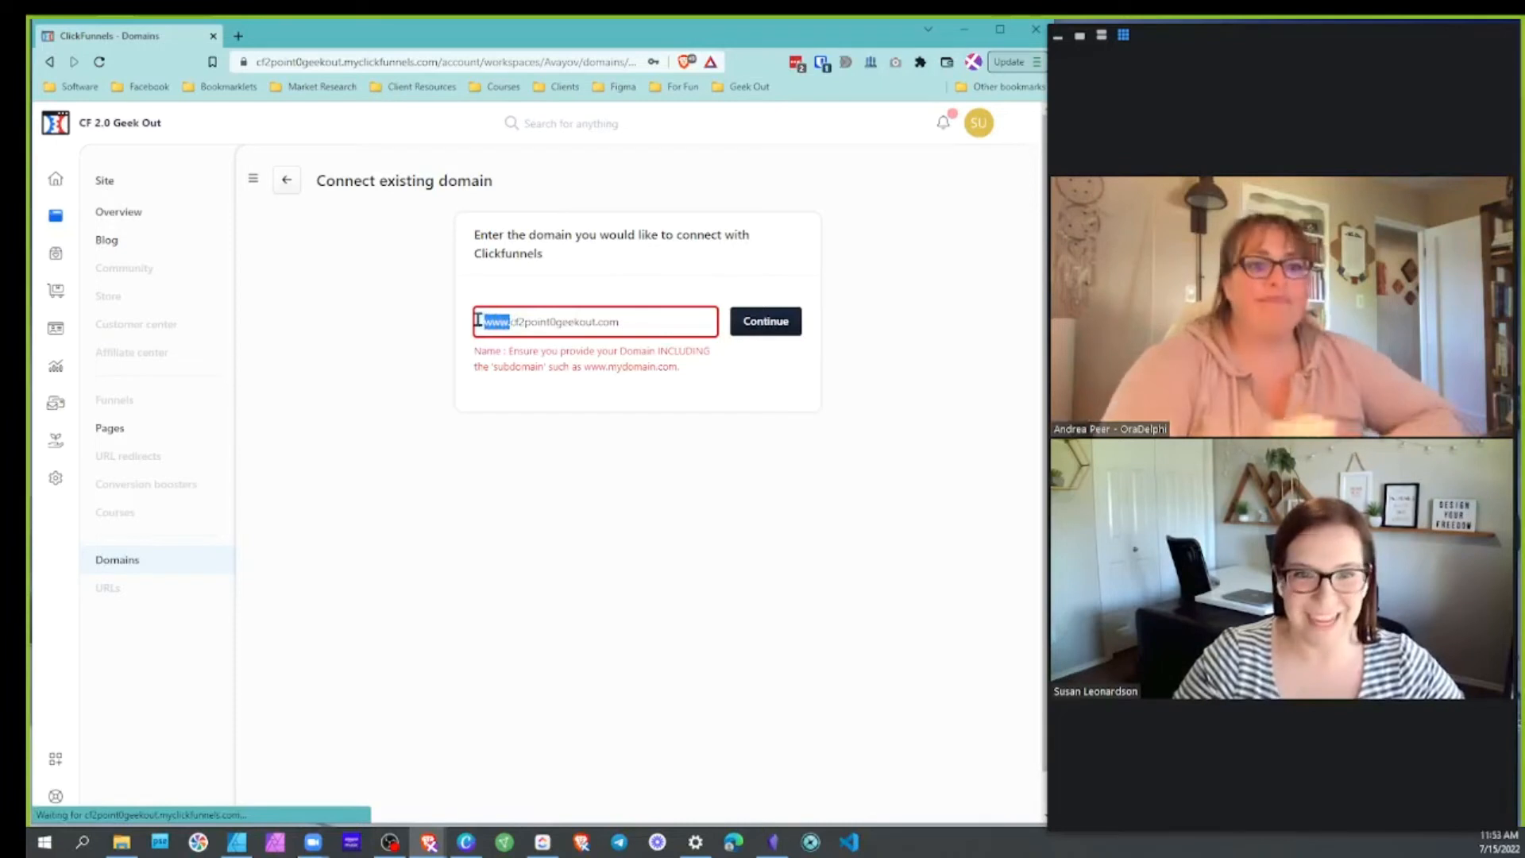
key(BackSpace)
key(BackSpace)
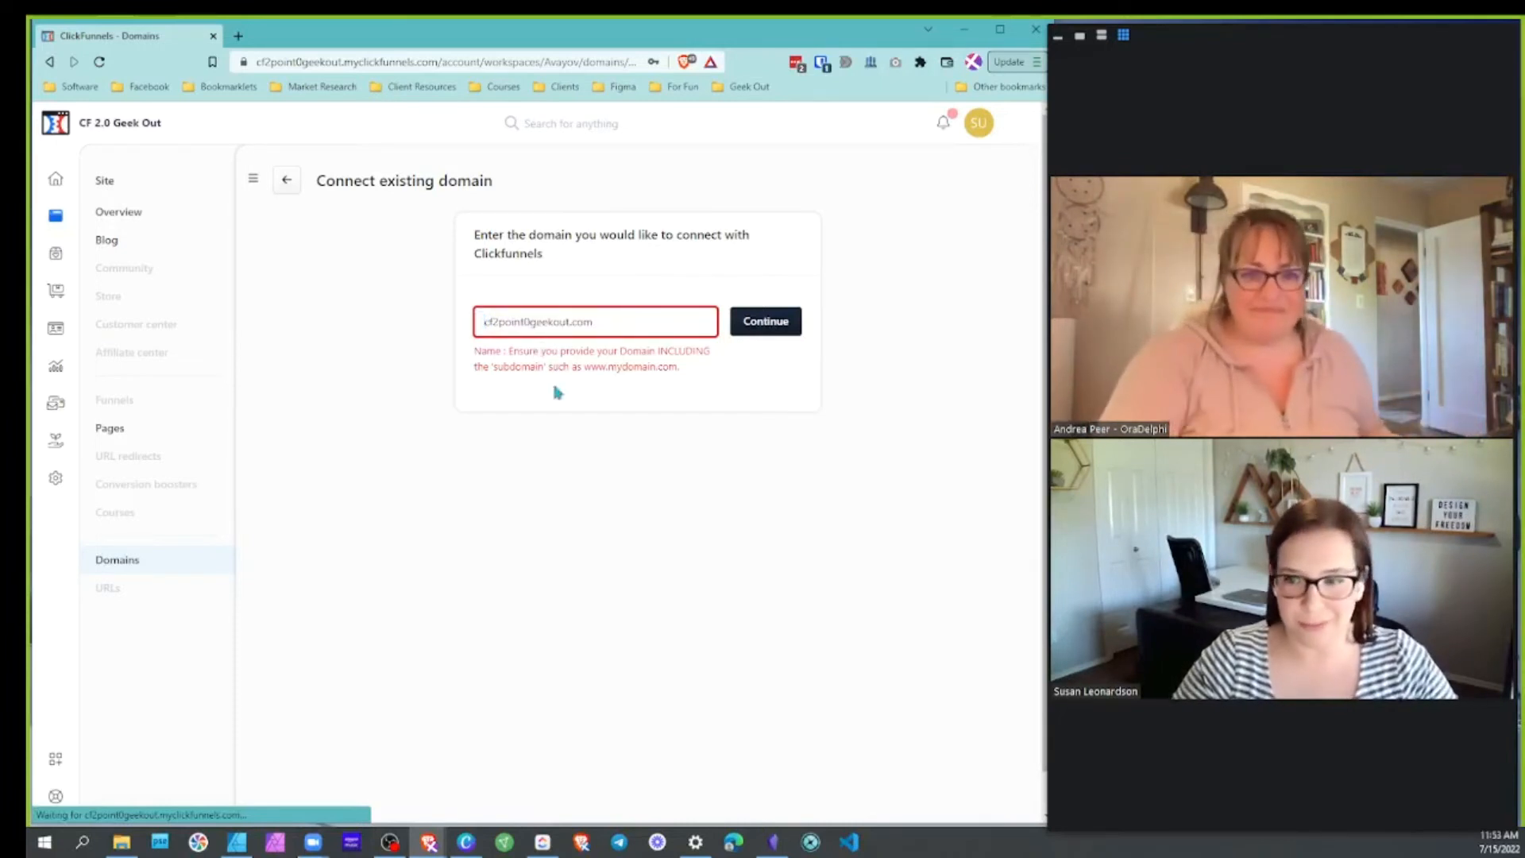
double_click(487, 320)
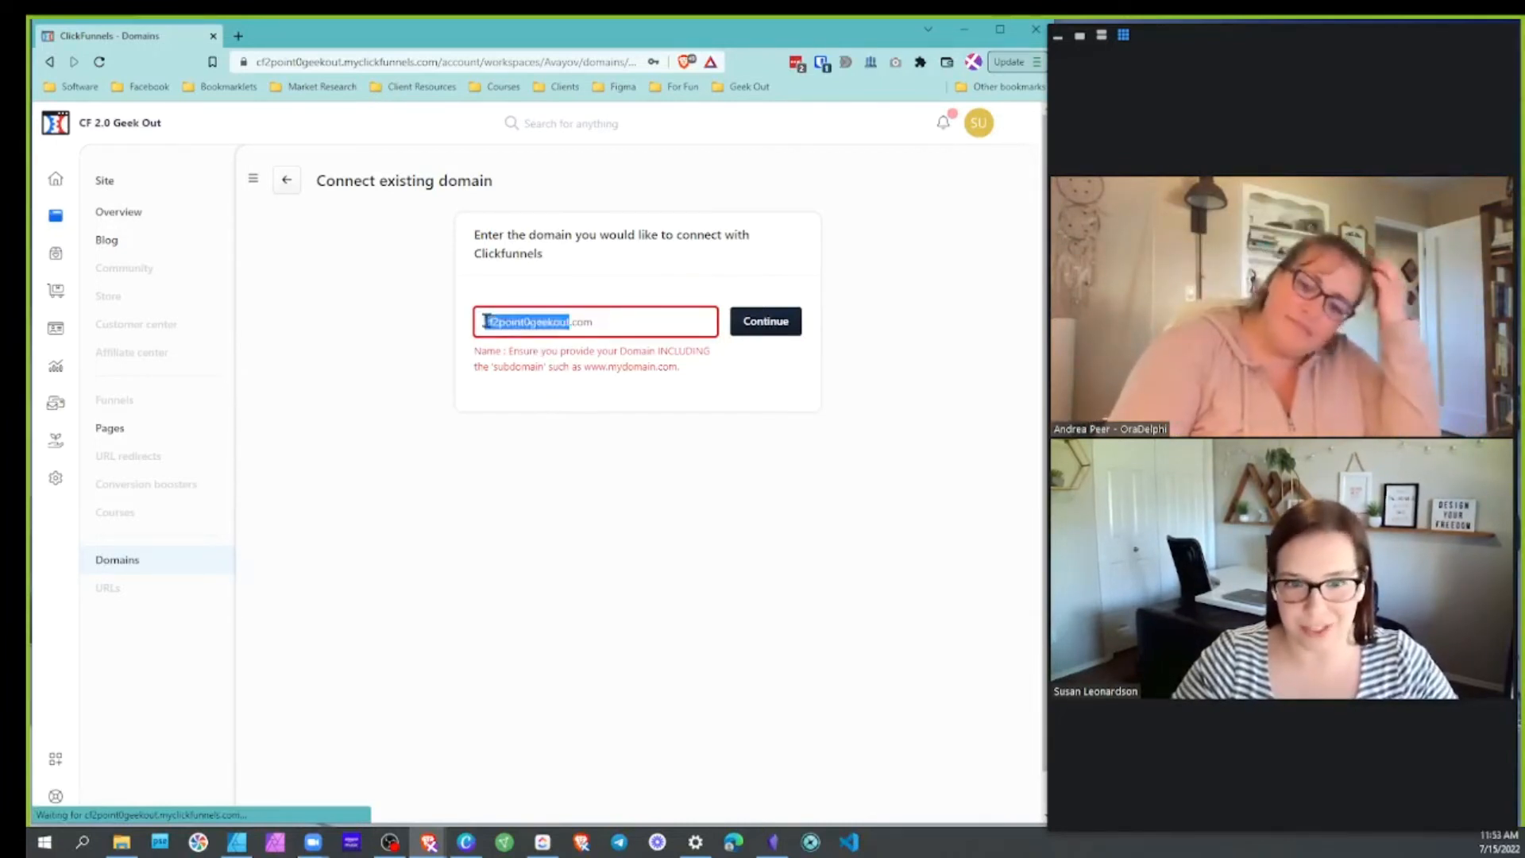
click(609, 368)
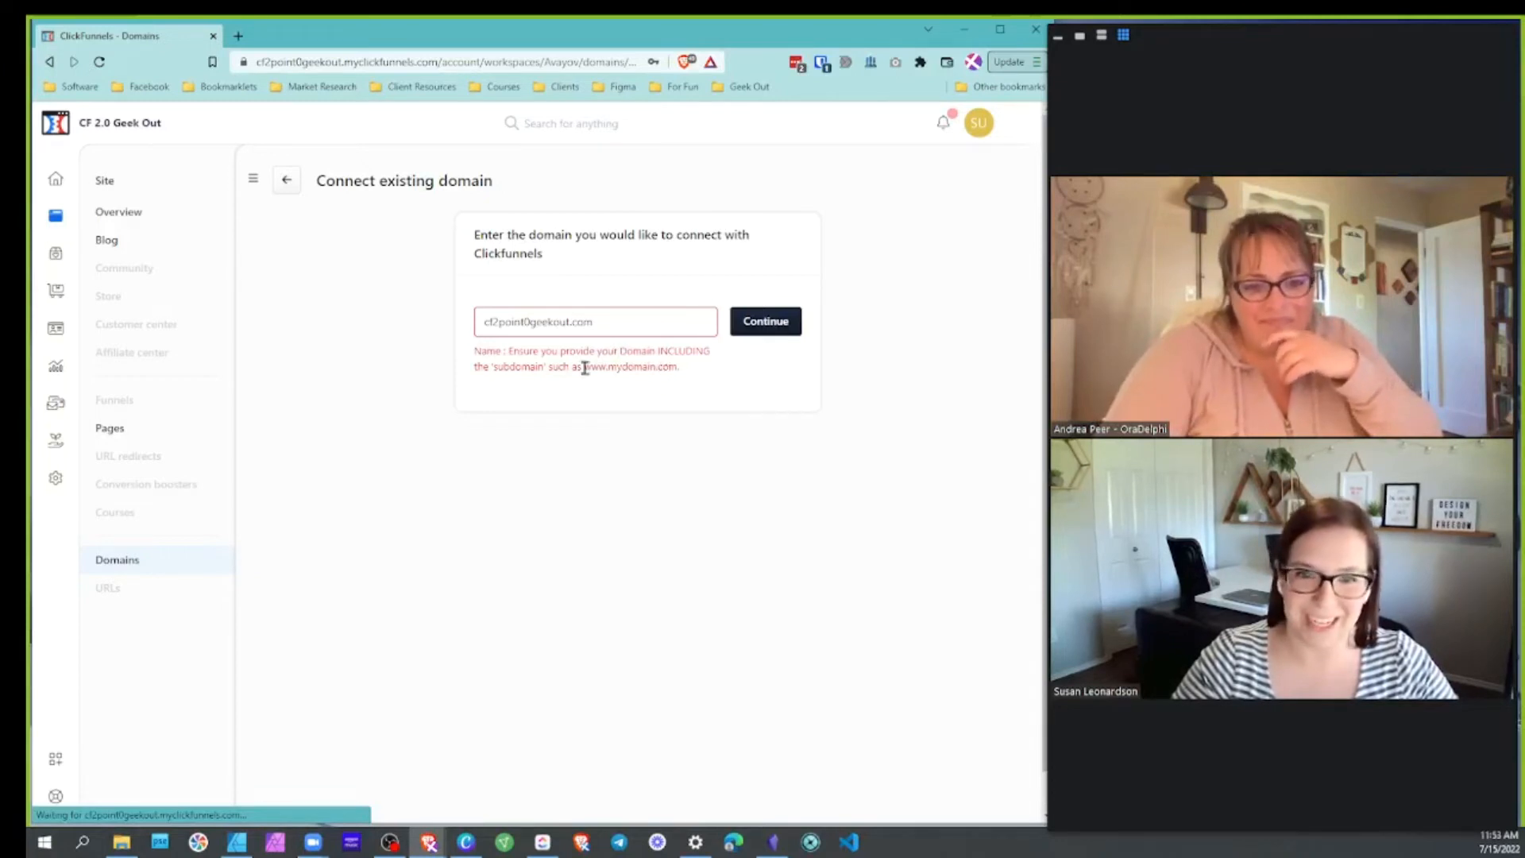
mouse_move(582, 367)
mouse_down()
mouse_move(657, 368)
mouse_move(609, 367)
mouse_up()
click(604, 324)
double_click(482, 321)
triple_click(481, 322)
key(BackSpace)
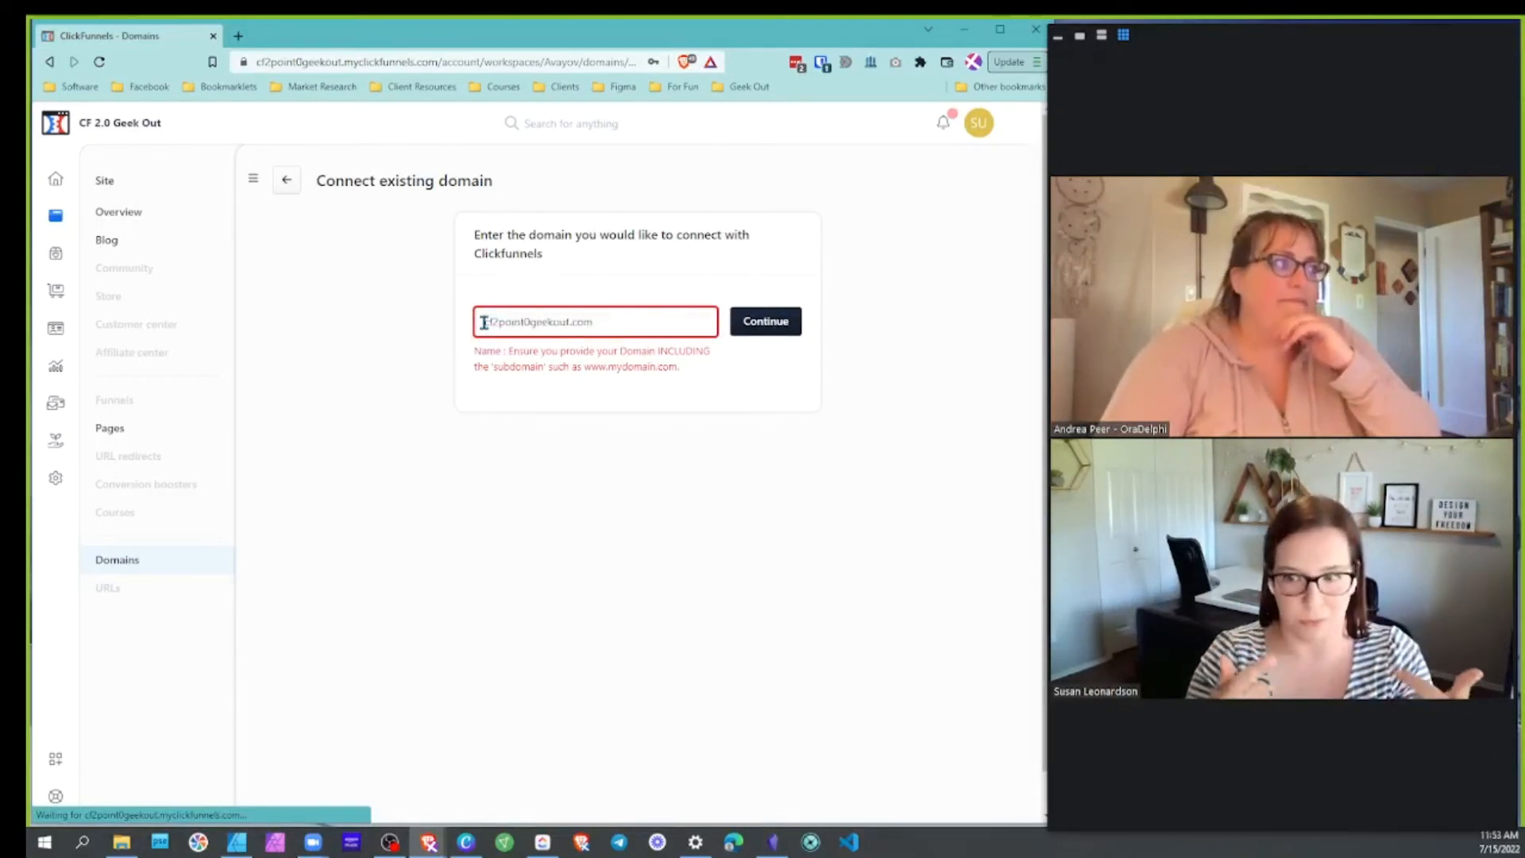
text(www.)
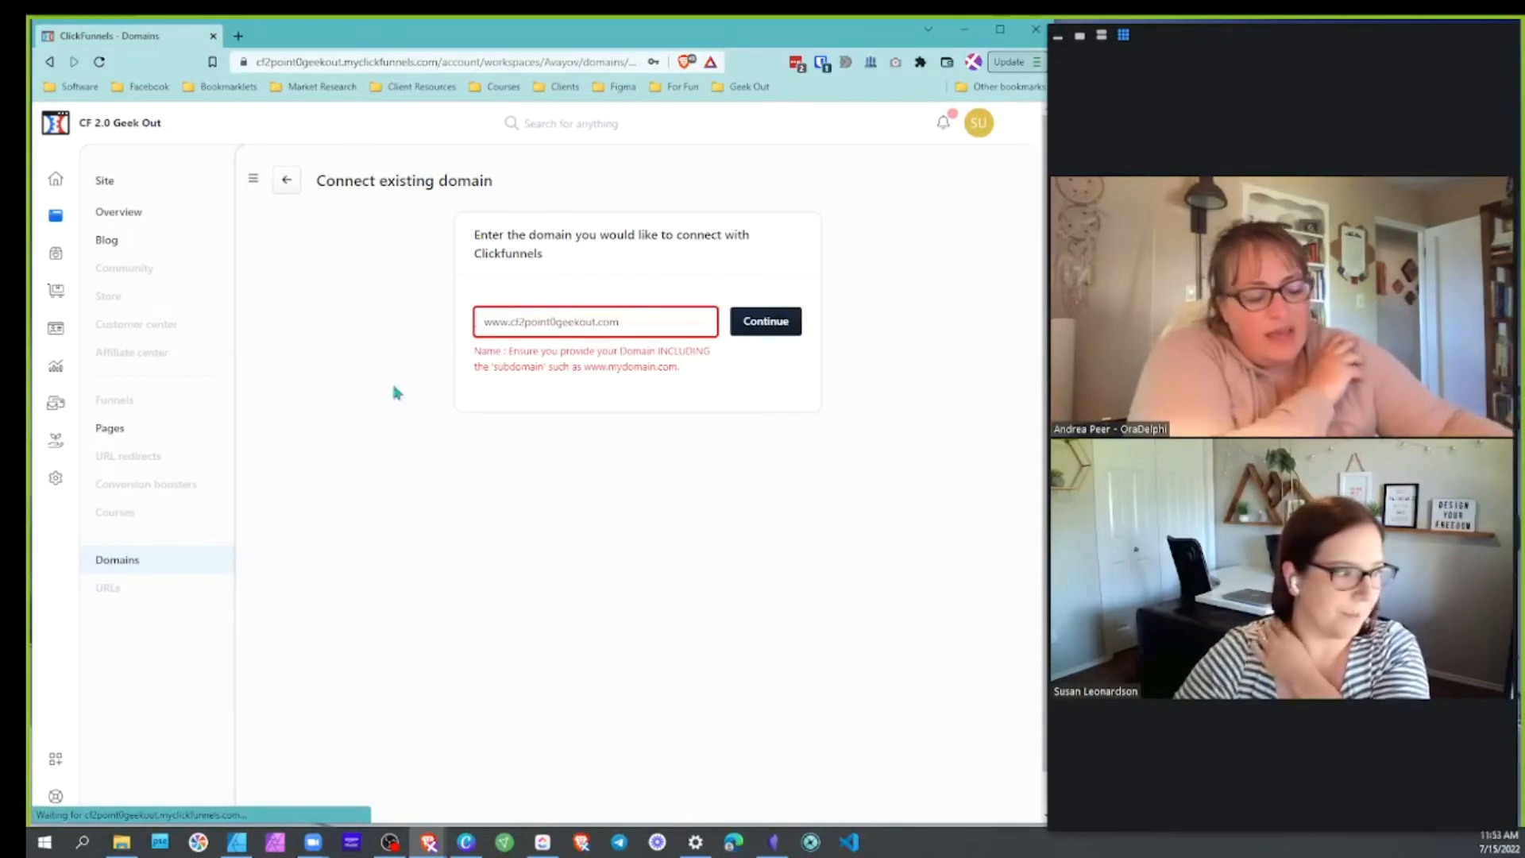
click(765, 322)
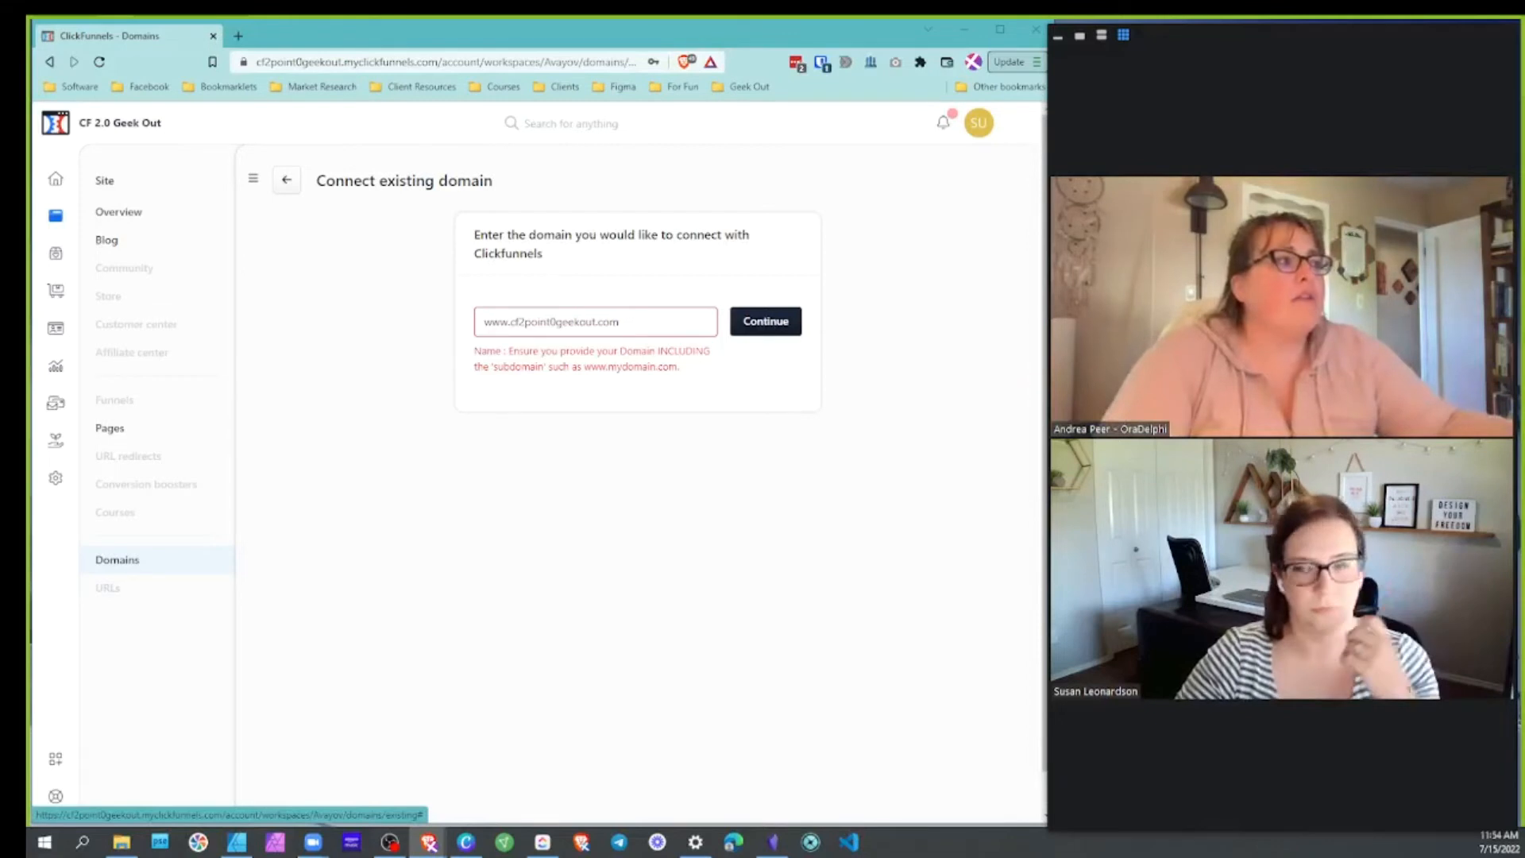
click(746, 329)
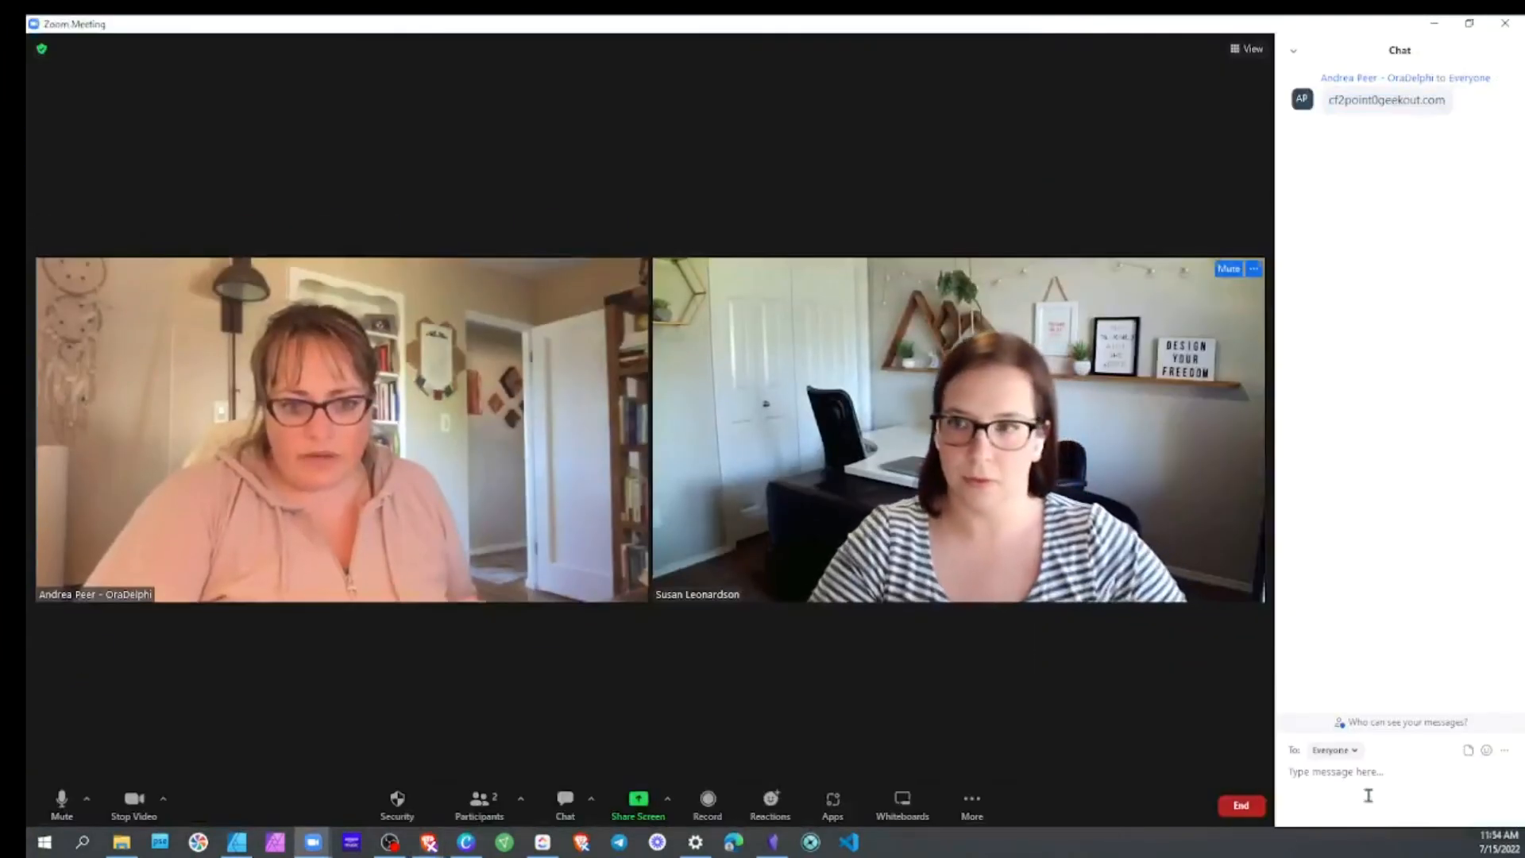
Hide the Zoom meeting chat panel
click(565, 801)
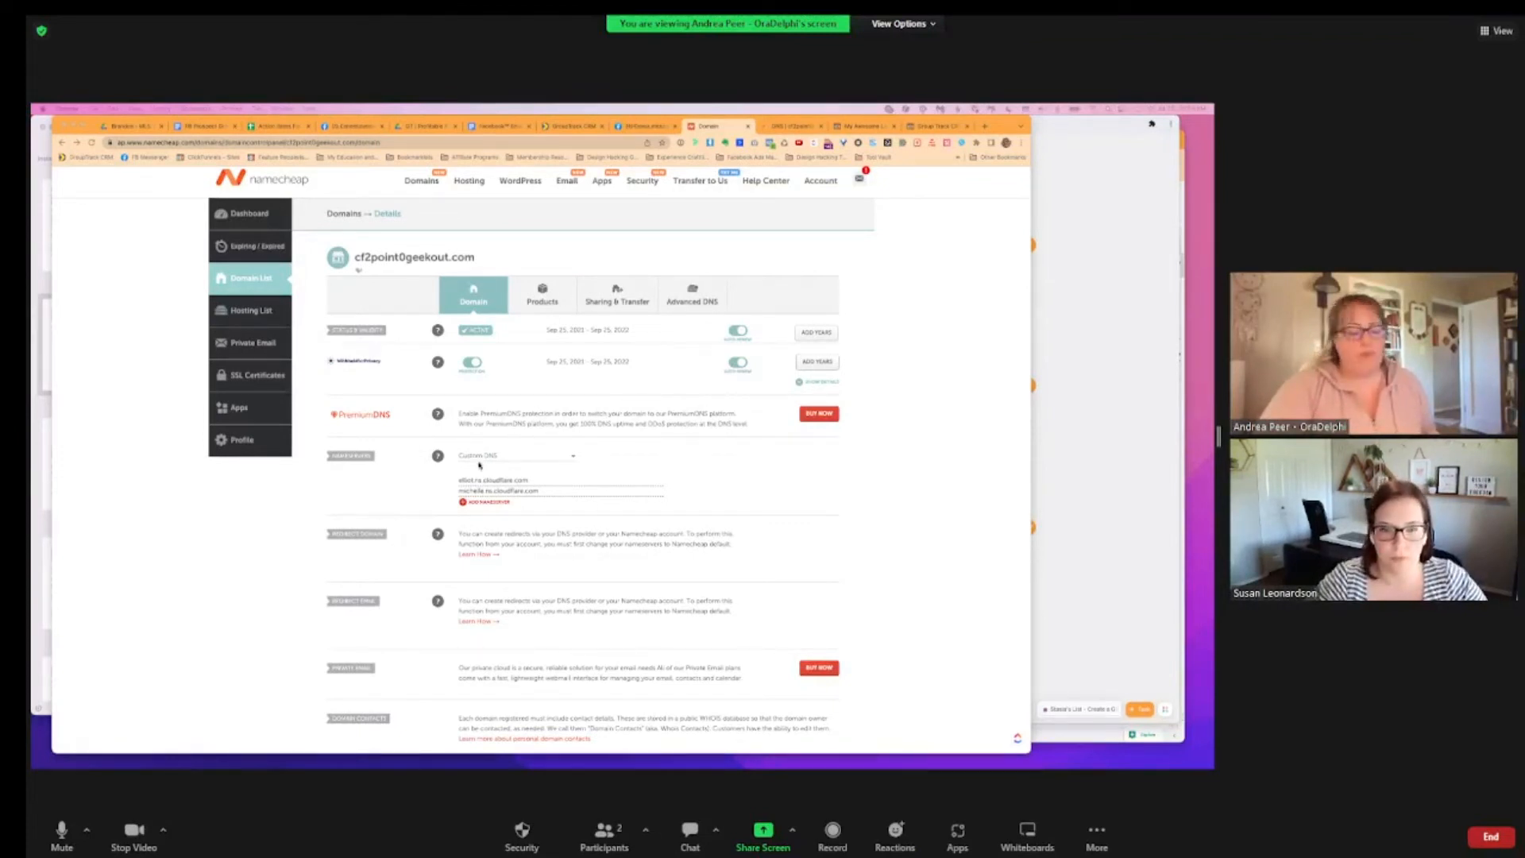
click(573, 456)
click(525, 502)
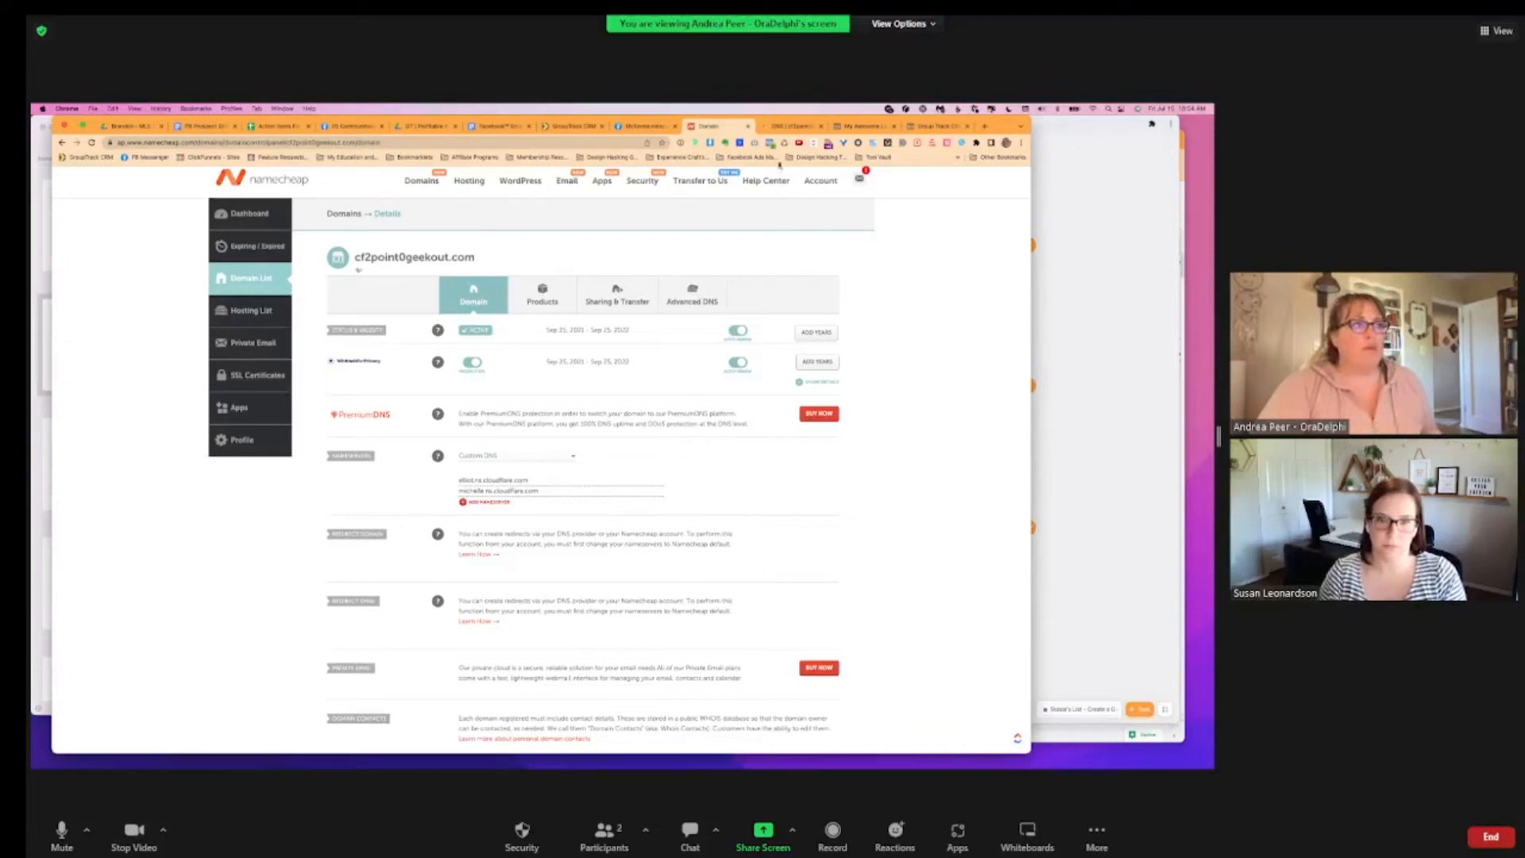
Switch to Cloudflare's DNS records for cf2point0geekout.com and scroll through the list
click(785, 126)
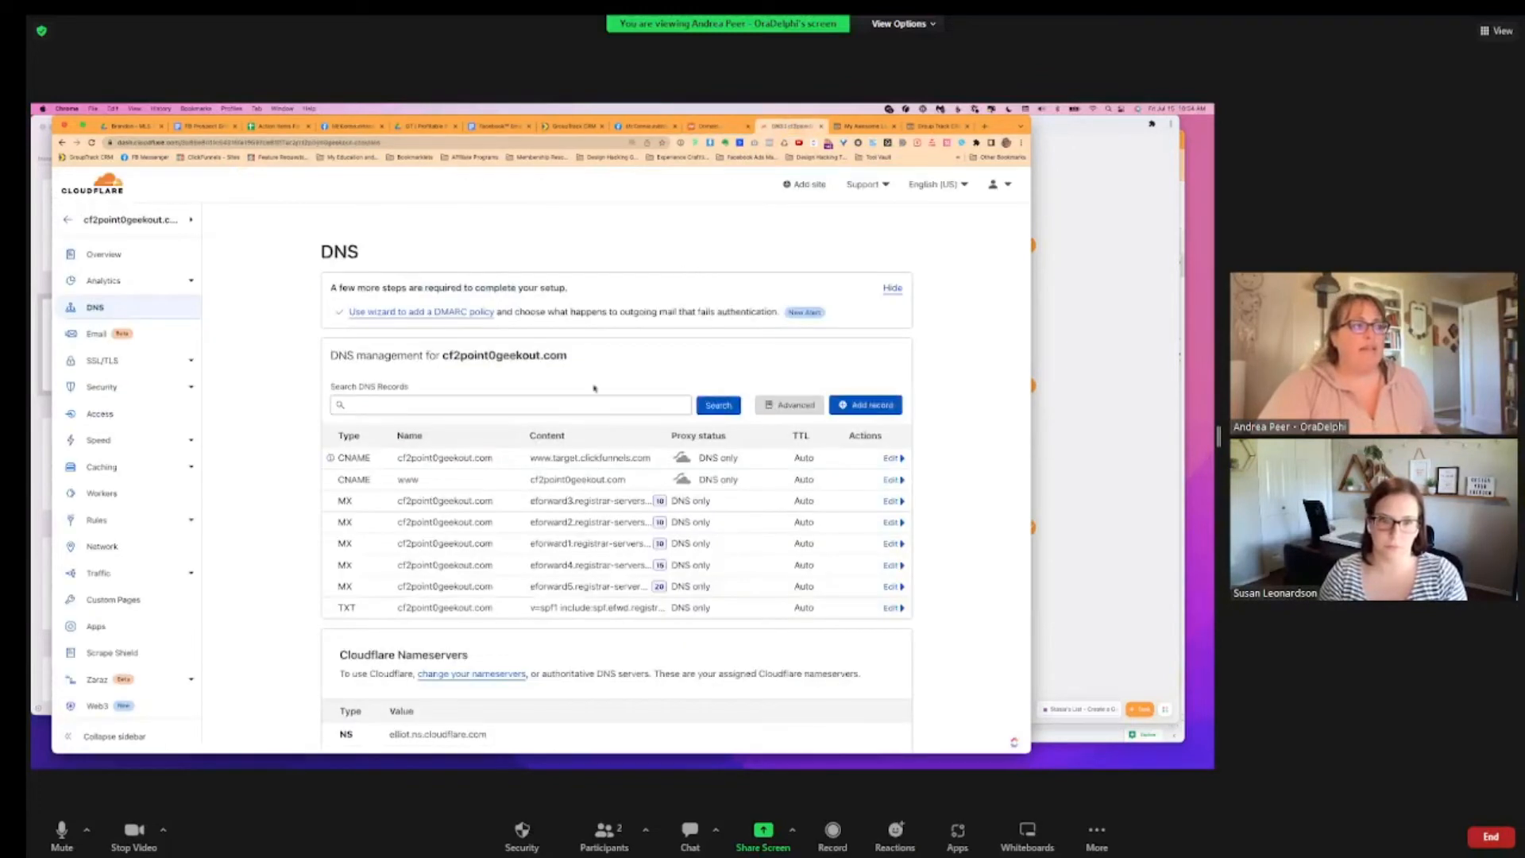
scroll(556, 373, down, 2)
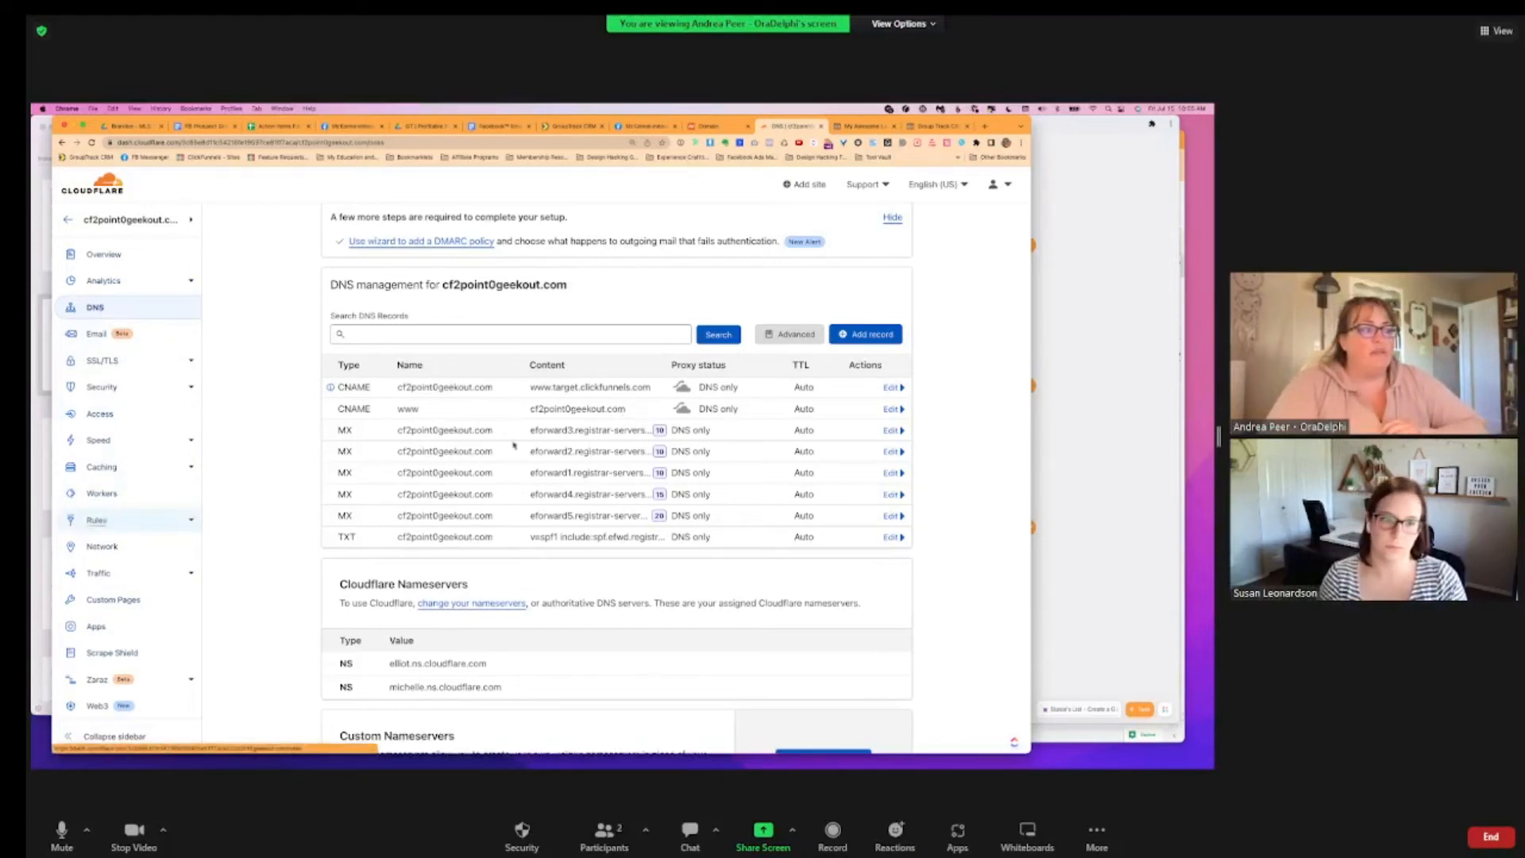
click(96, 520)
scroll(599, 489, down, 3)
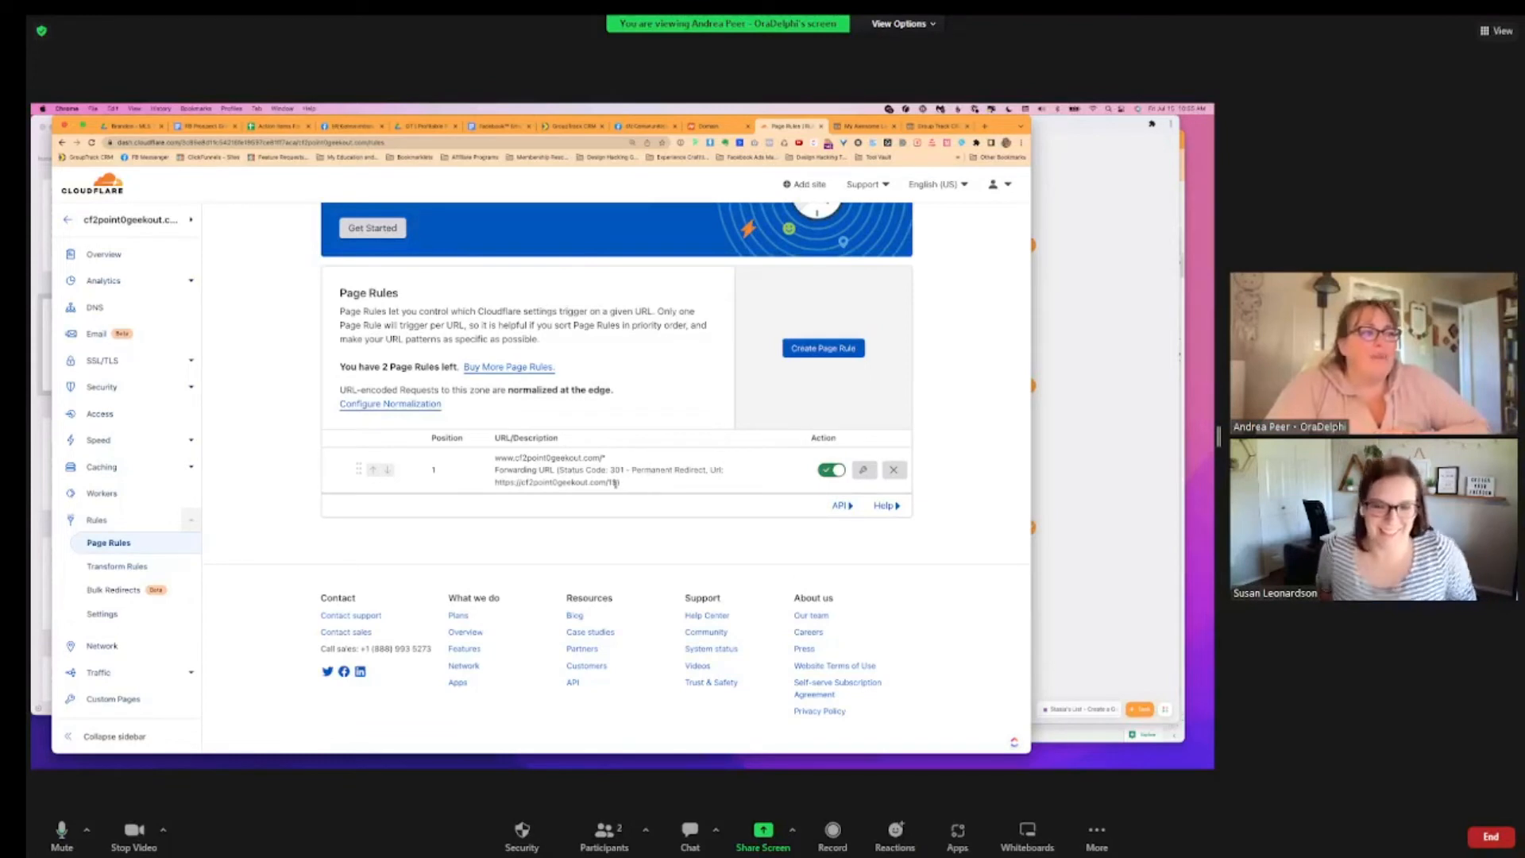
mouse_move(518, 495)
mouse_down()
mouse_move(608, 468)
mouse_move(494, 483)
mouse_up()
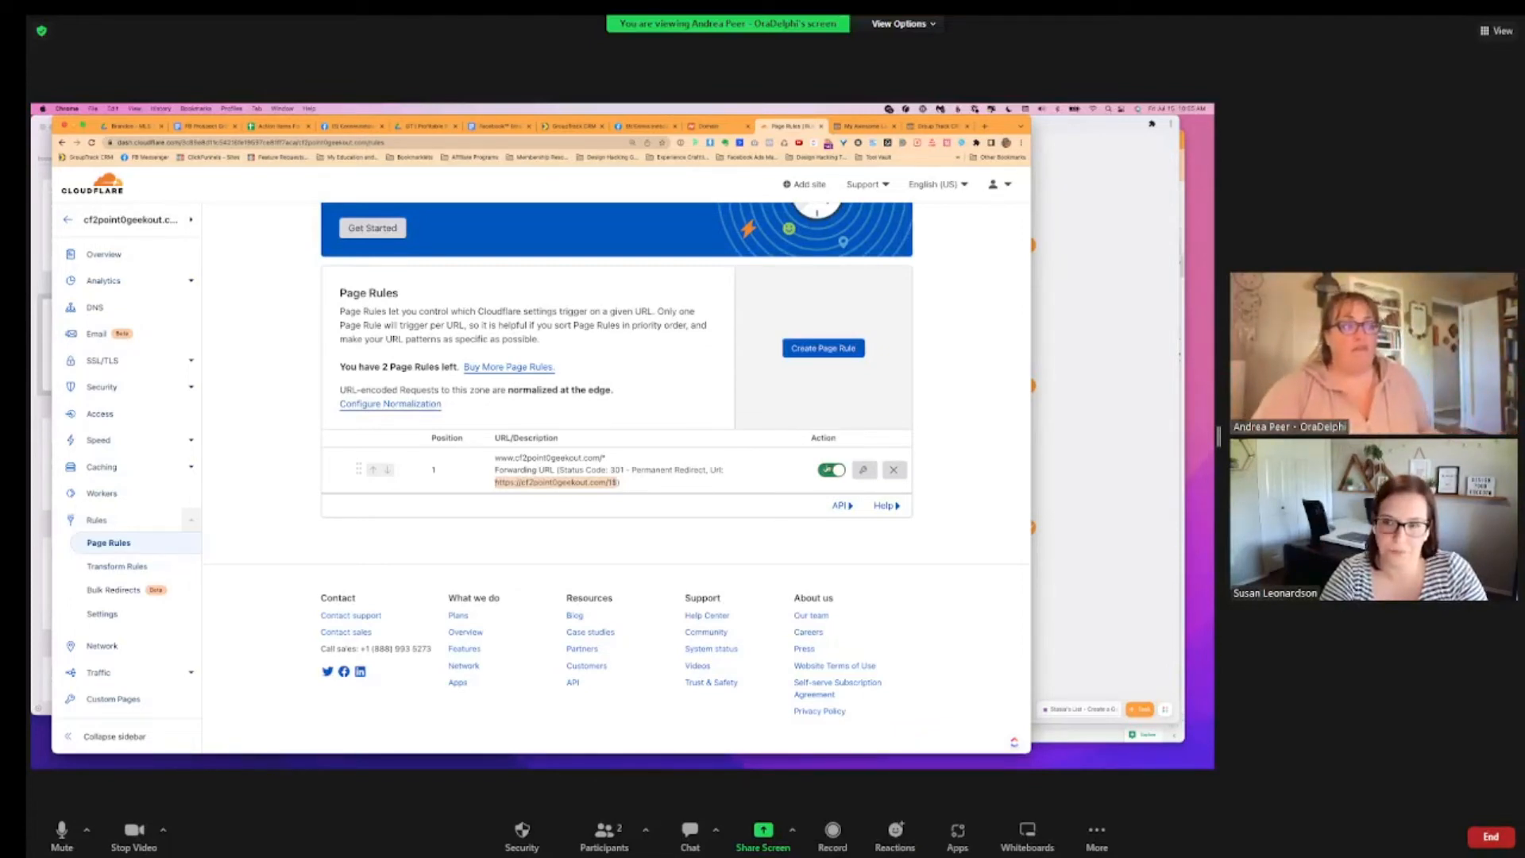
click(863, 469)
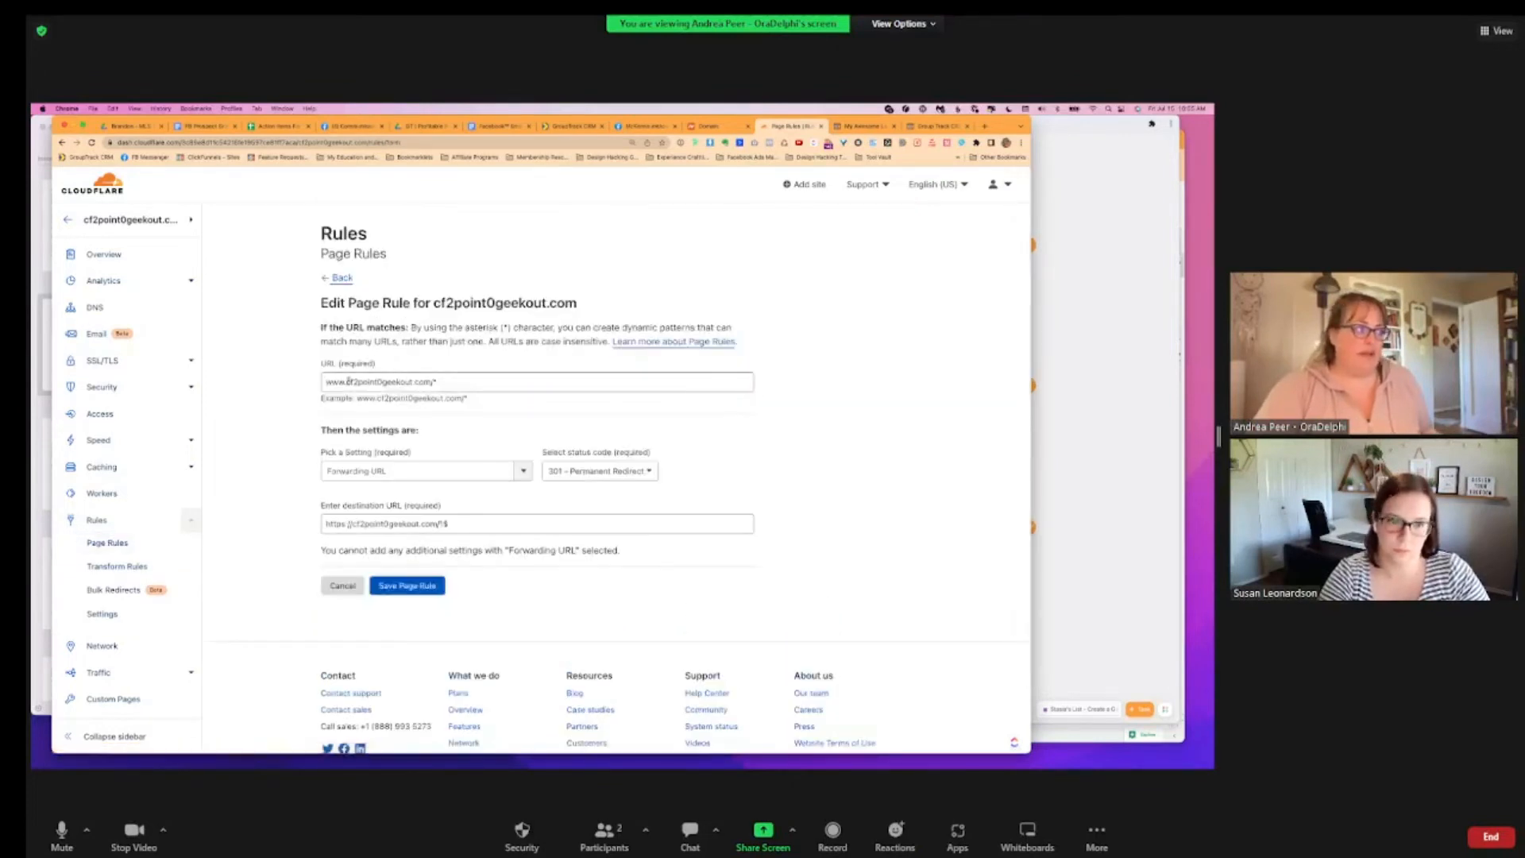
drag(345, 382, 269, 381)
key(BackSpace)
text(https://)
text(//)
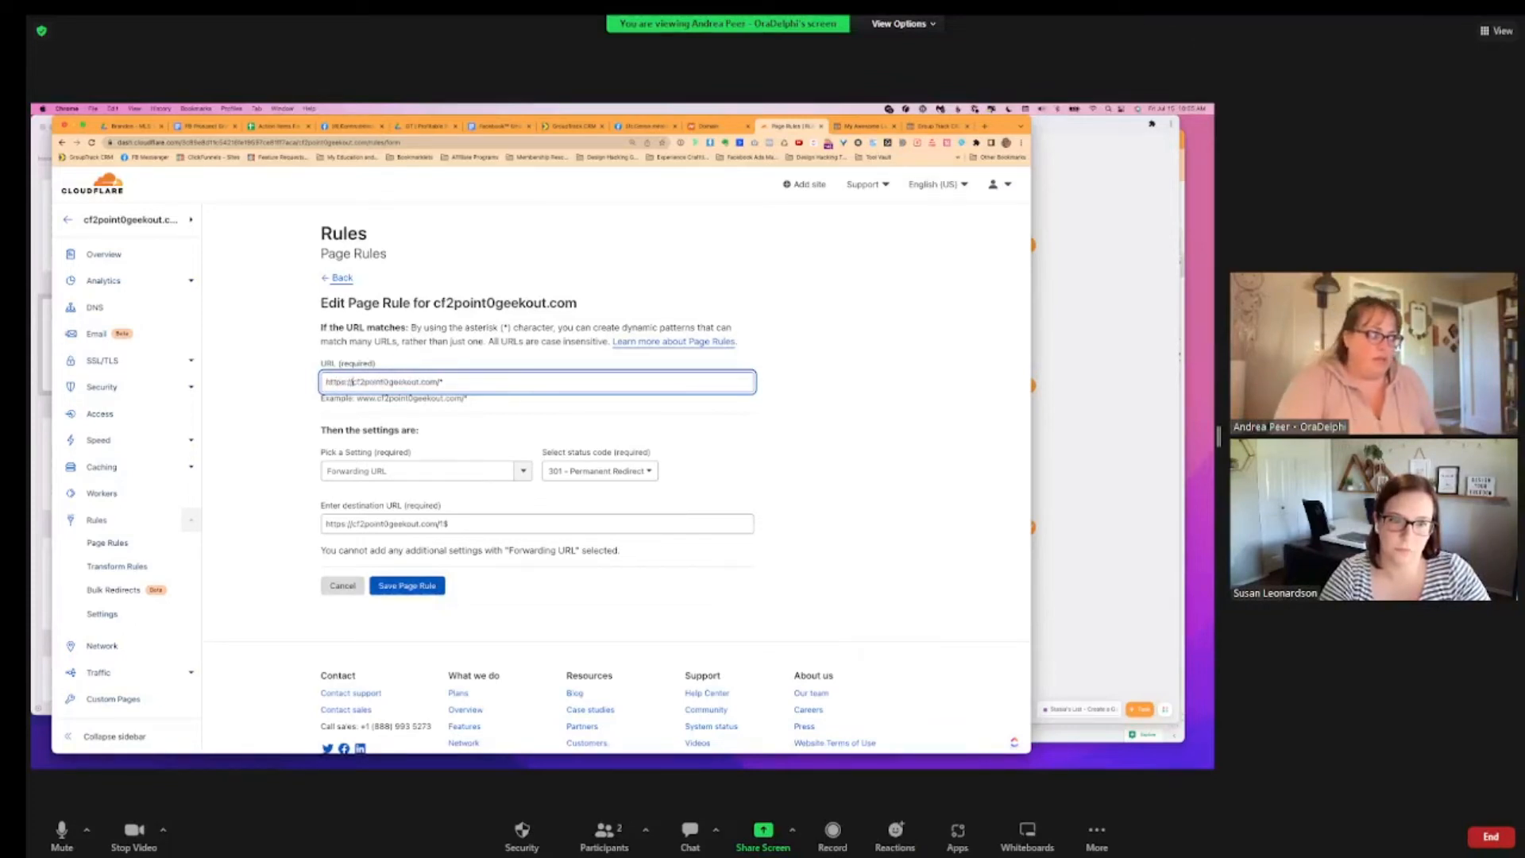
drag(354, 523, 224, 518)
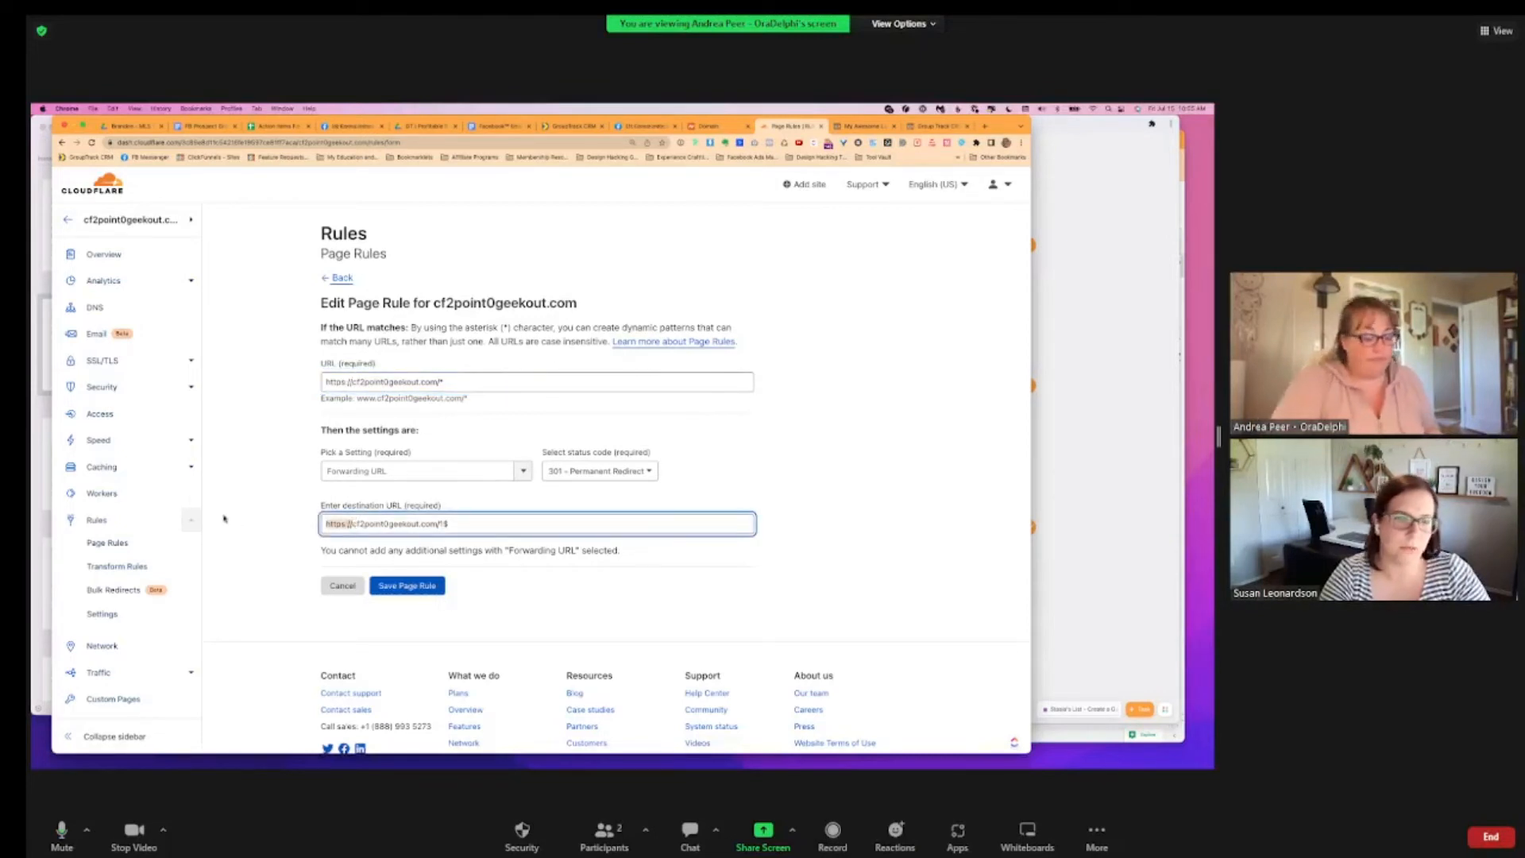
text(www.)
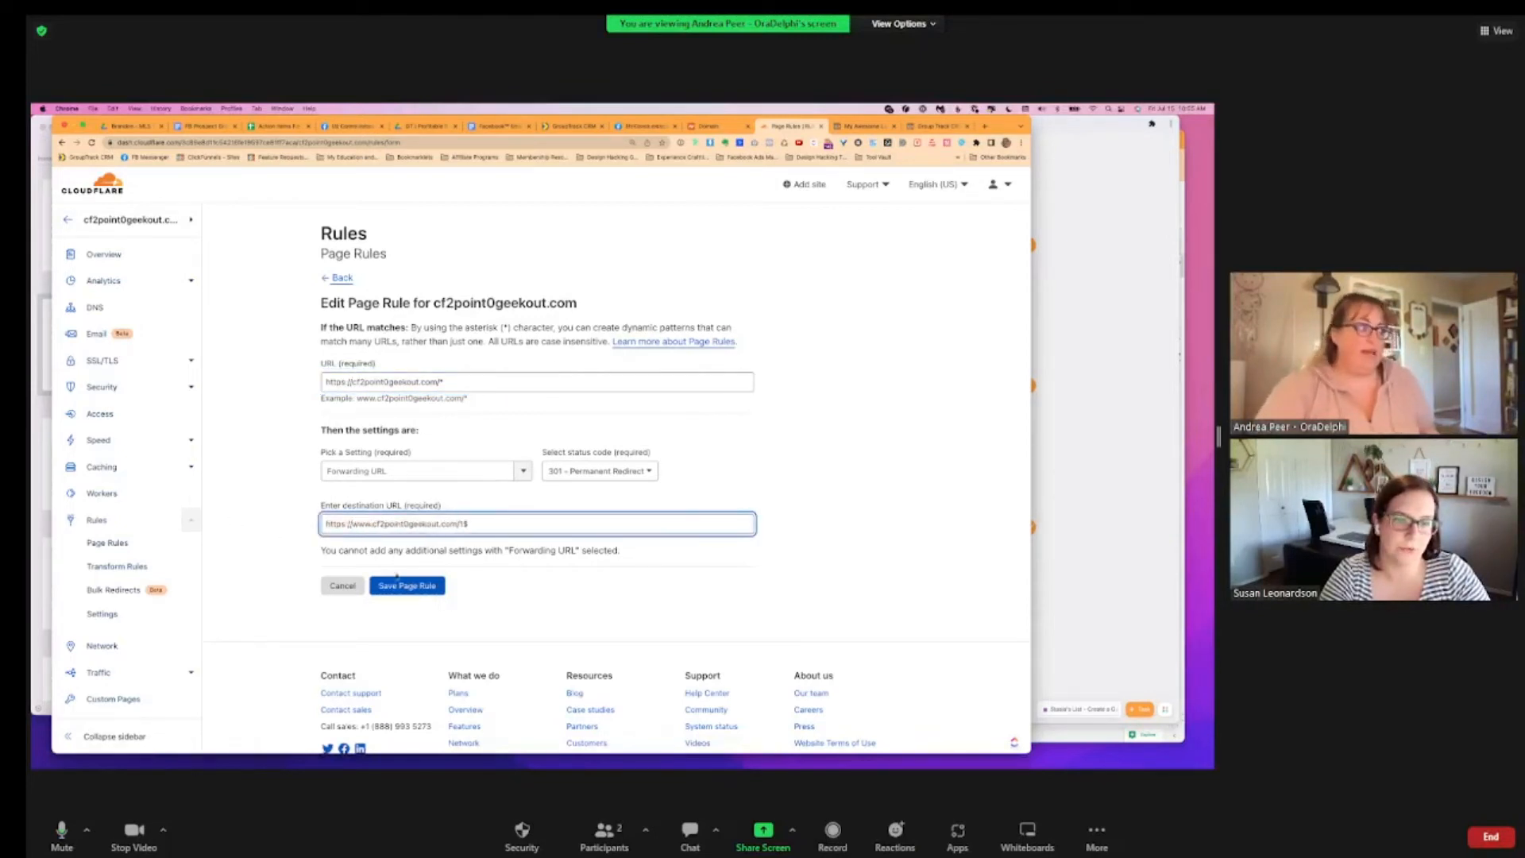
click(418, 588)
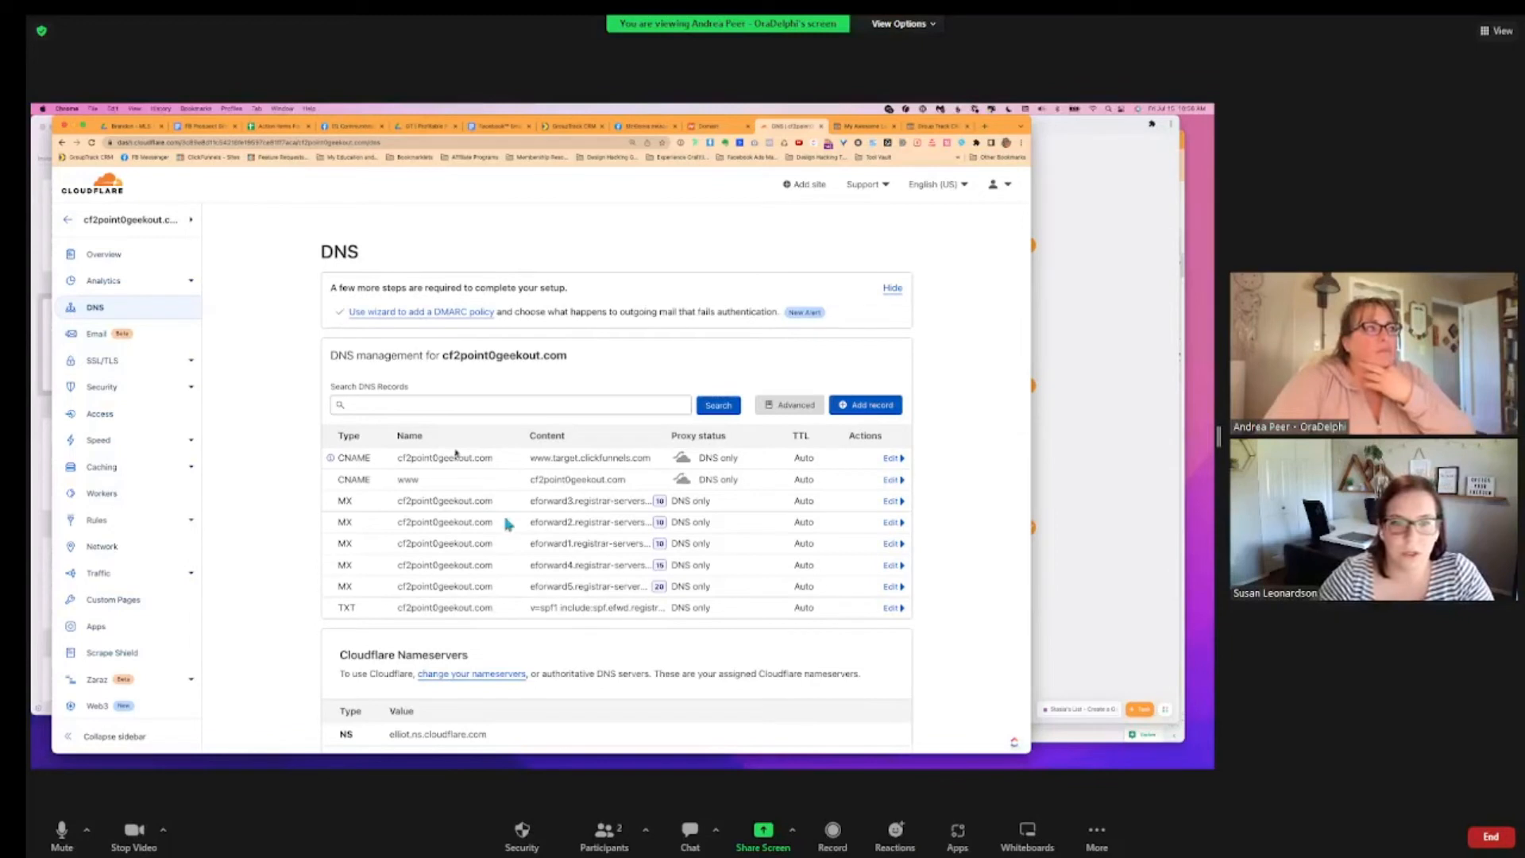
Change the www CNAME record's target to target.clickfunnels.com and save it
click(428, 485)
triple_click(563, 520)
text(targ)
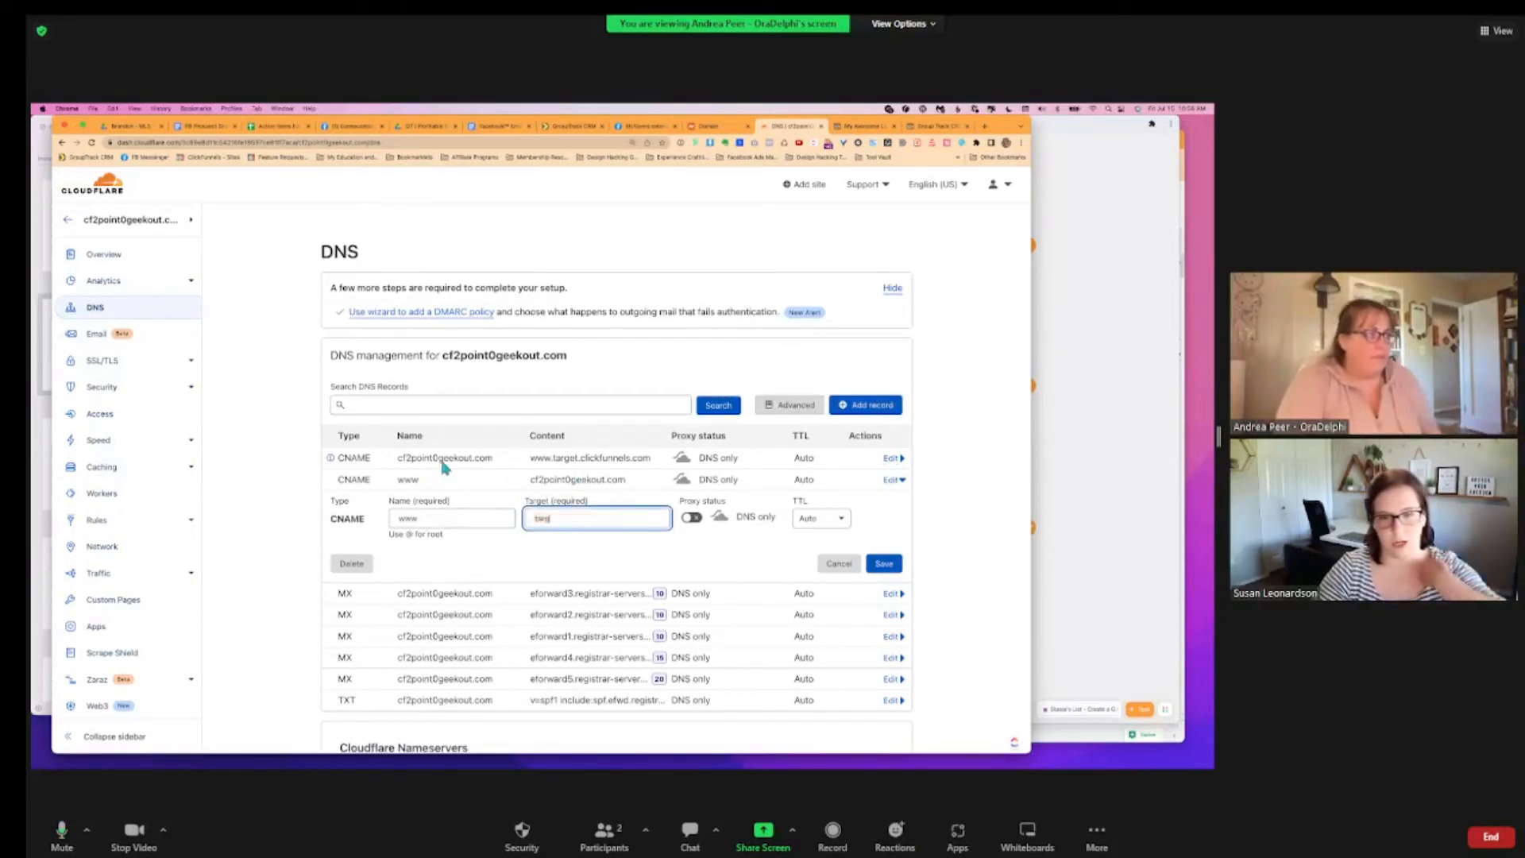
text(et.clic)
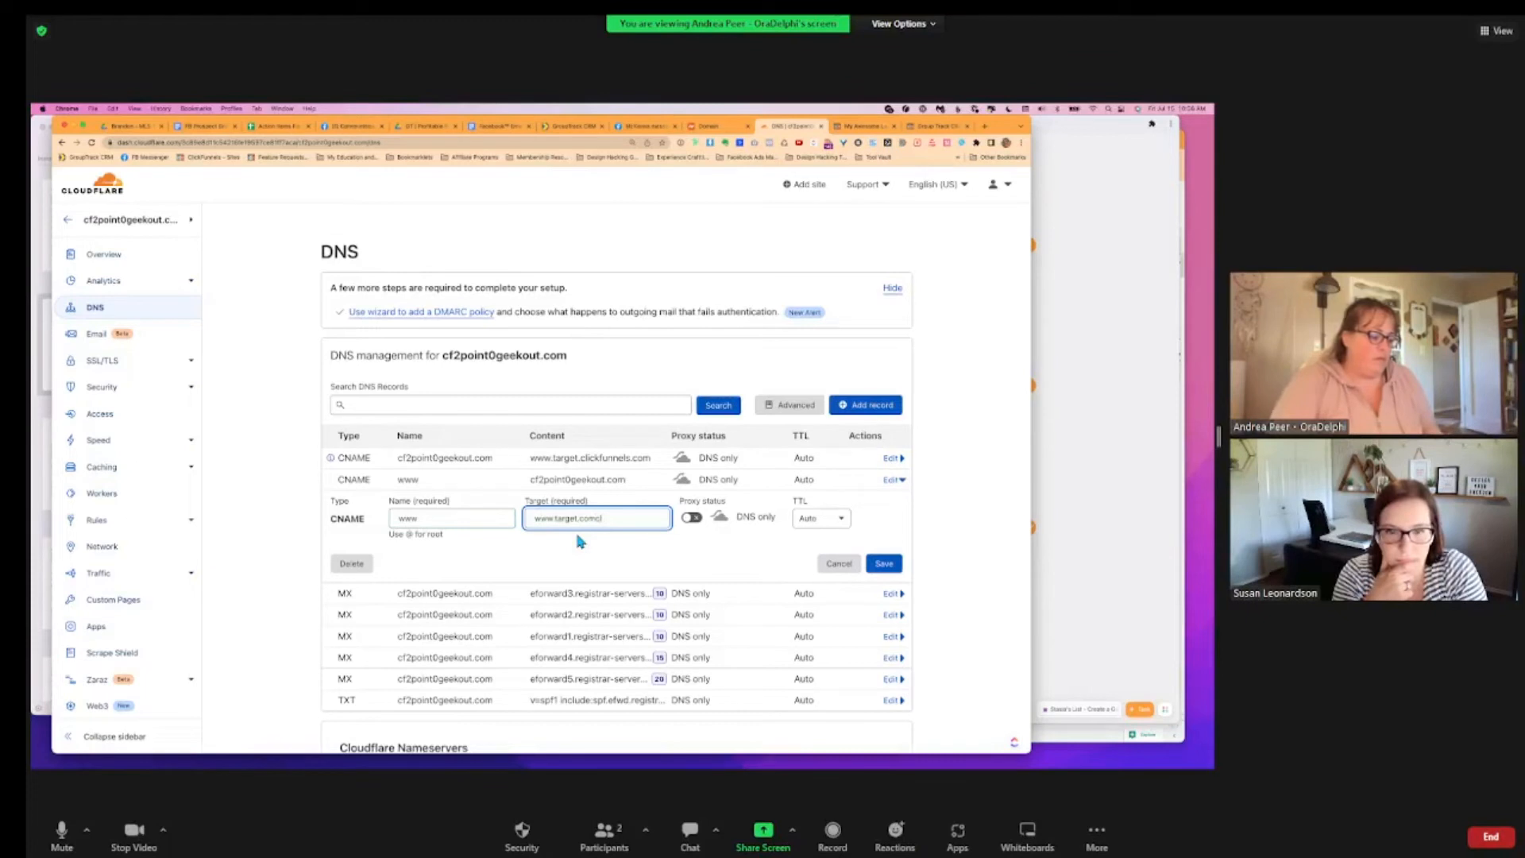
key(super+a)
text(target.c)
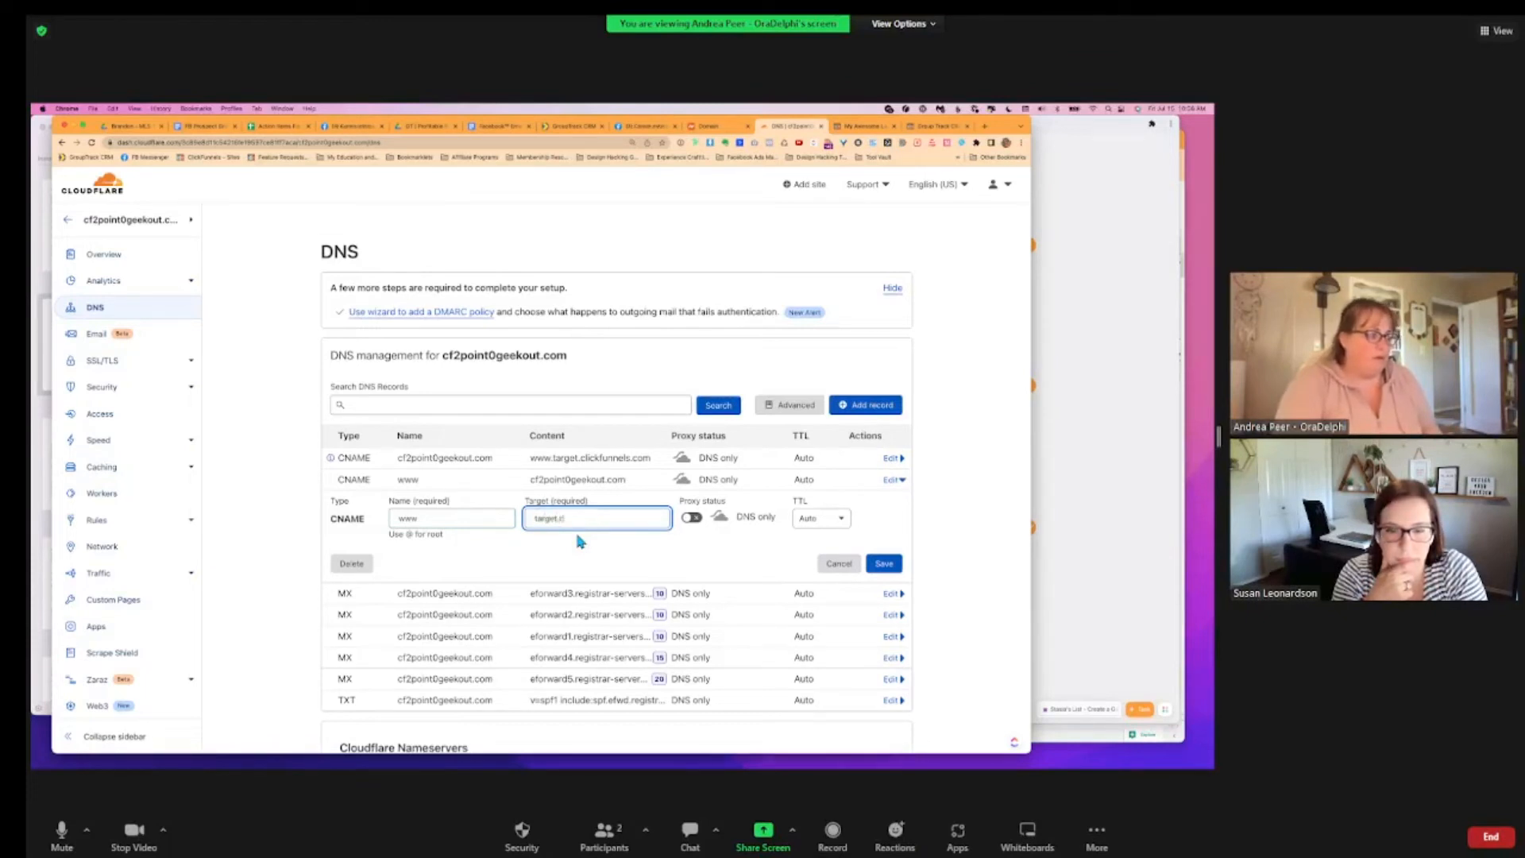
text(lick)
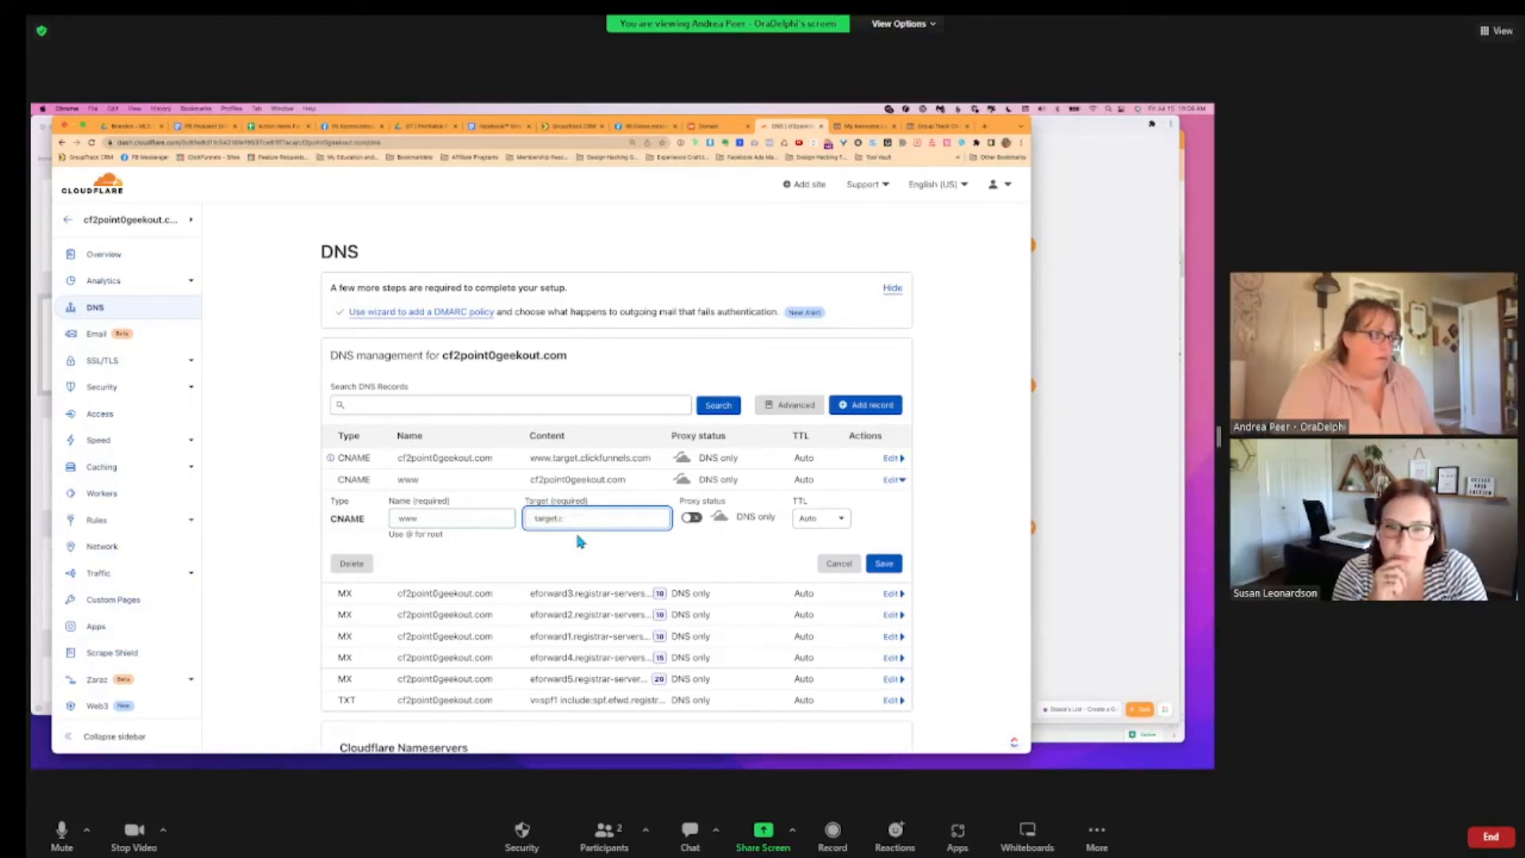
text(funnels.com)
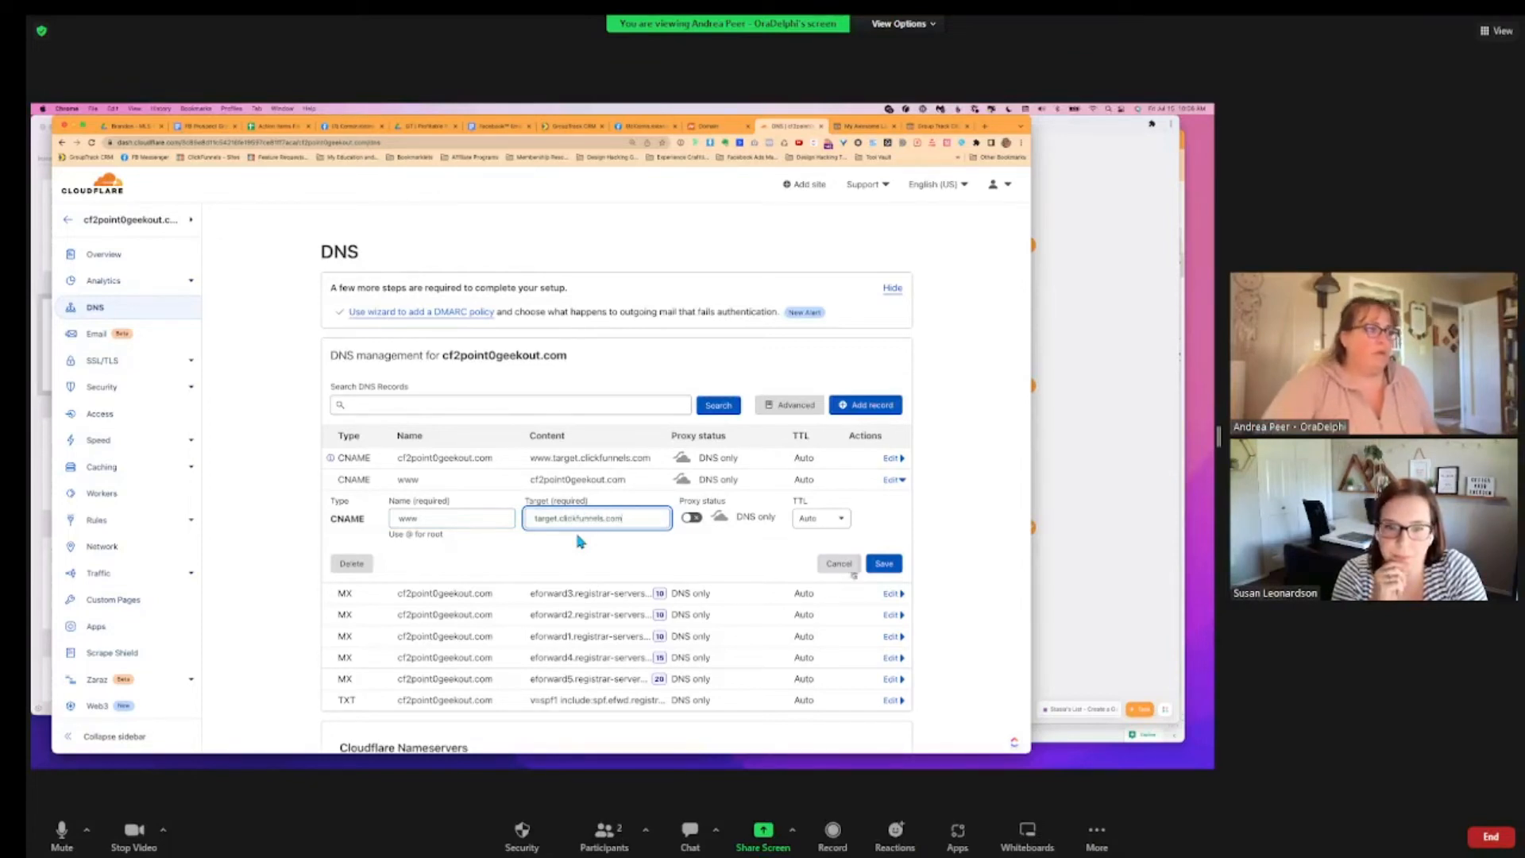
click(890, 567)
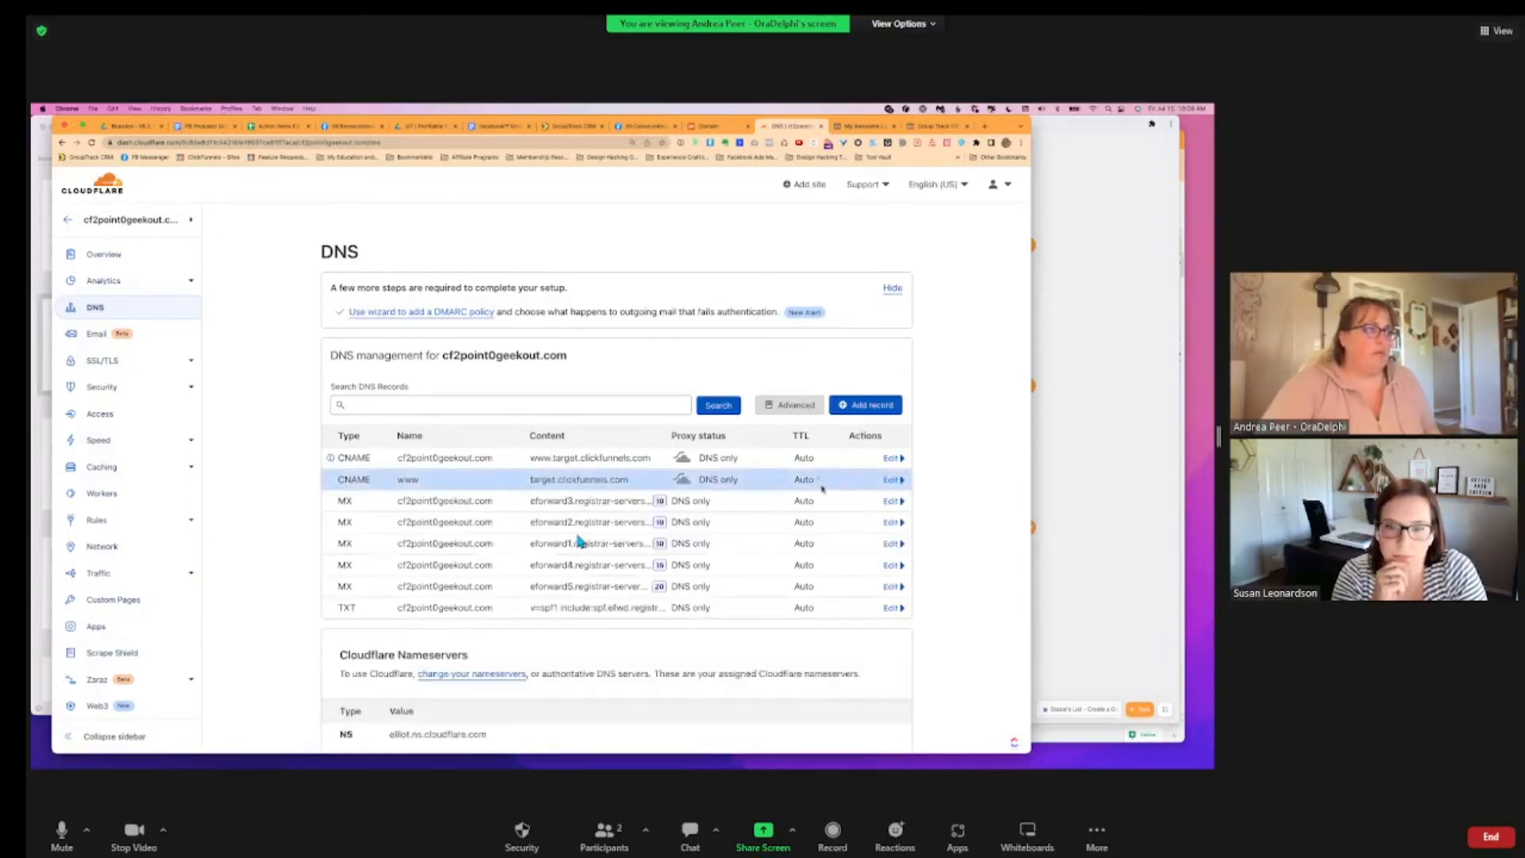
Edit the root CNAME record, setting its name to @ and trying a new www target
click(892, 459)
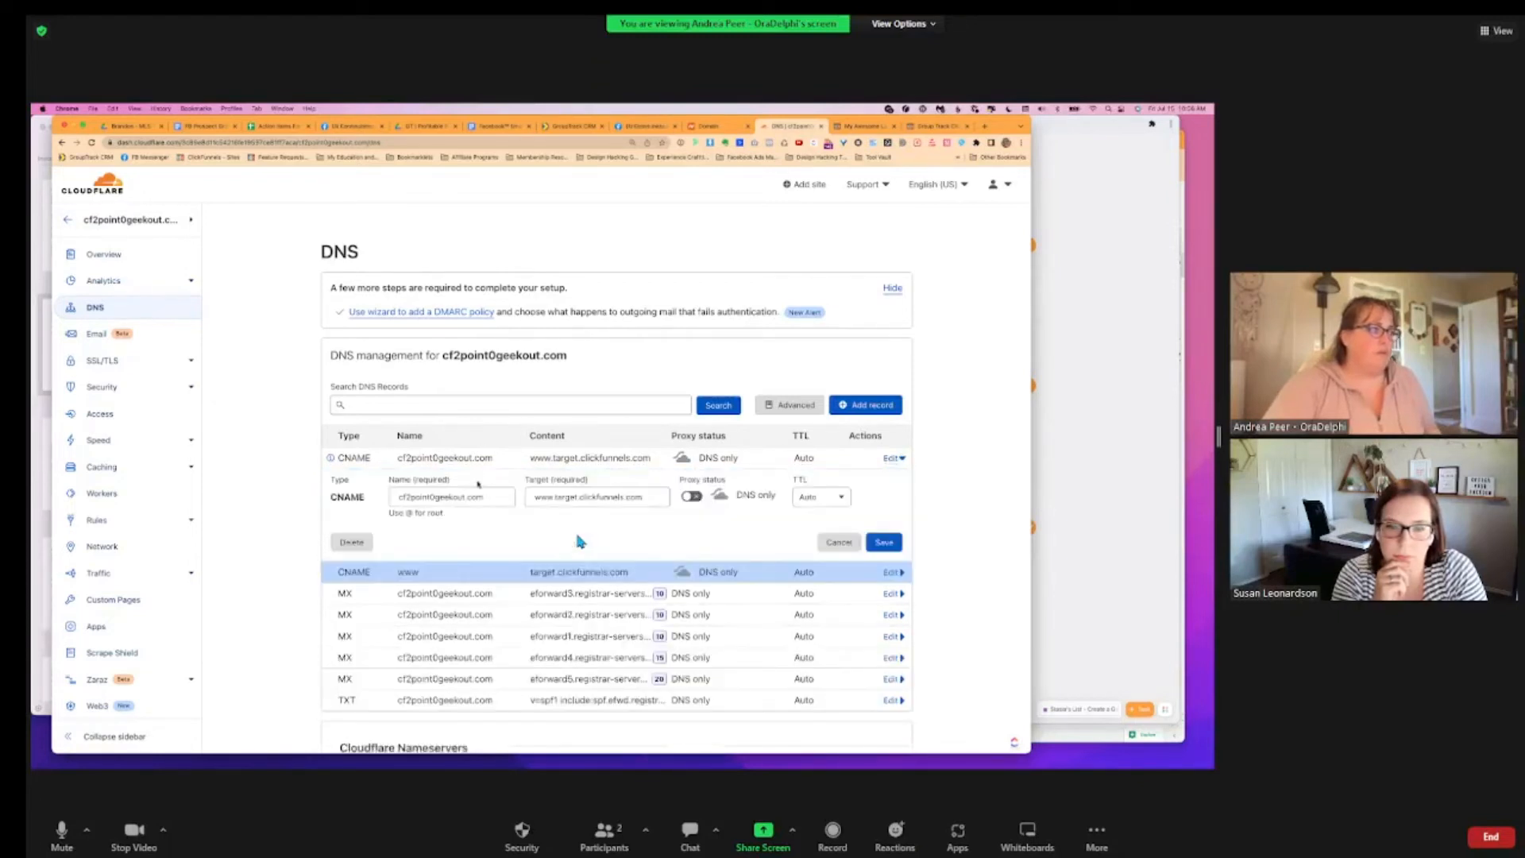
drag(485, 497, 394, 497)
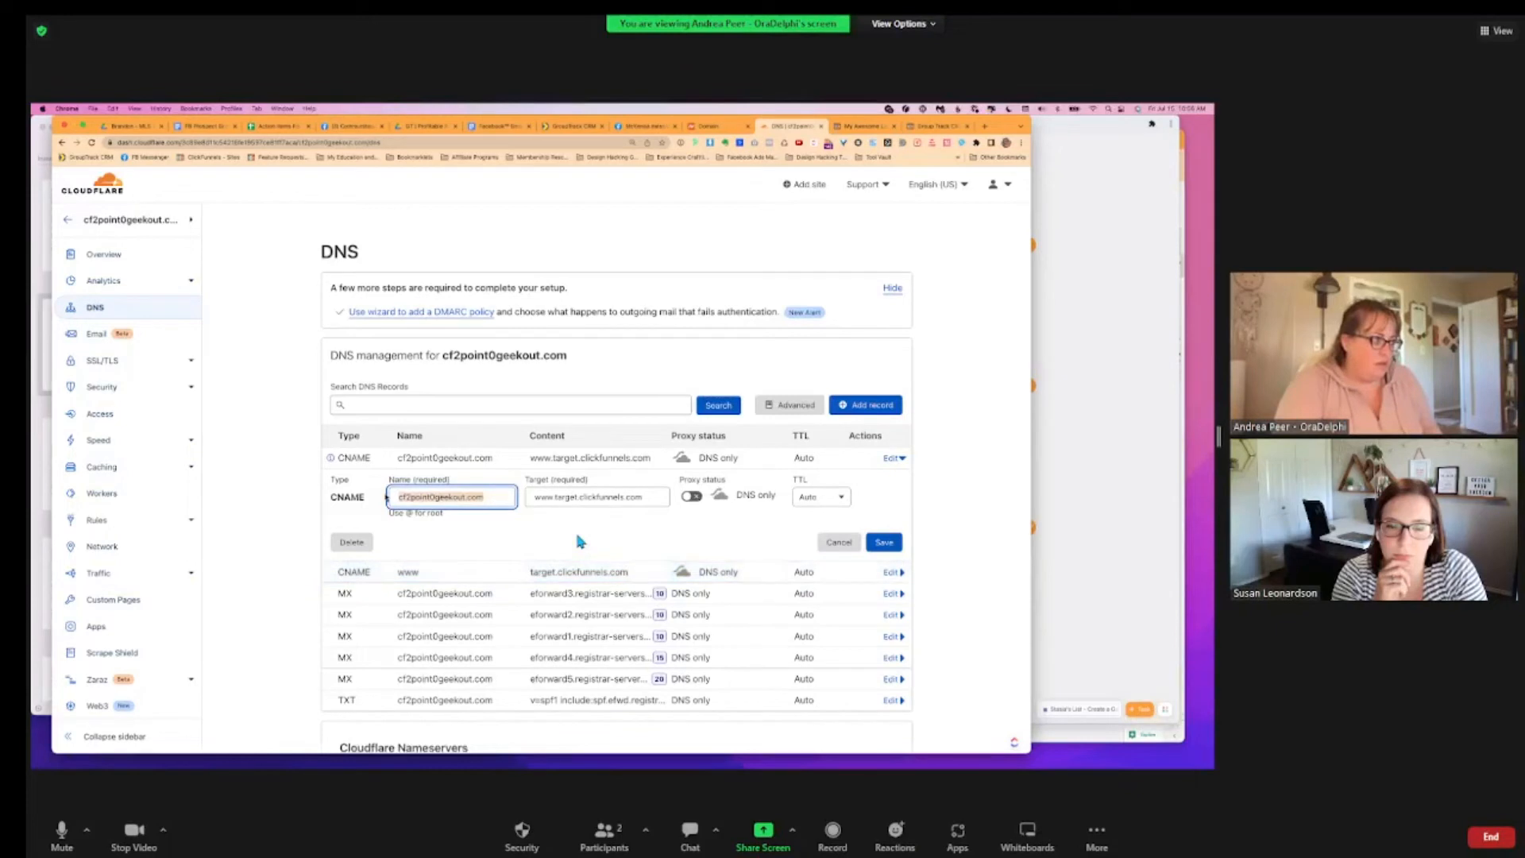
text(@)
key(Tab)
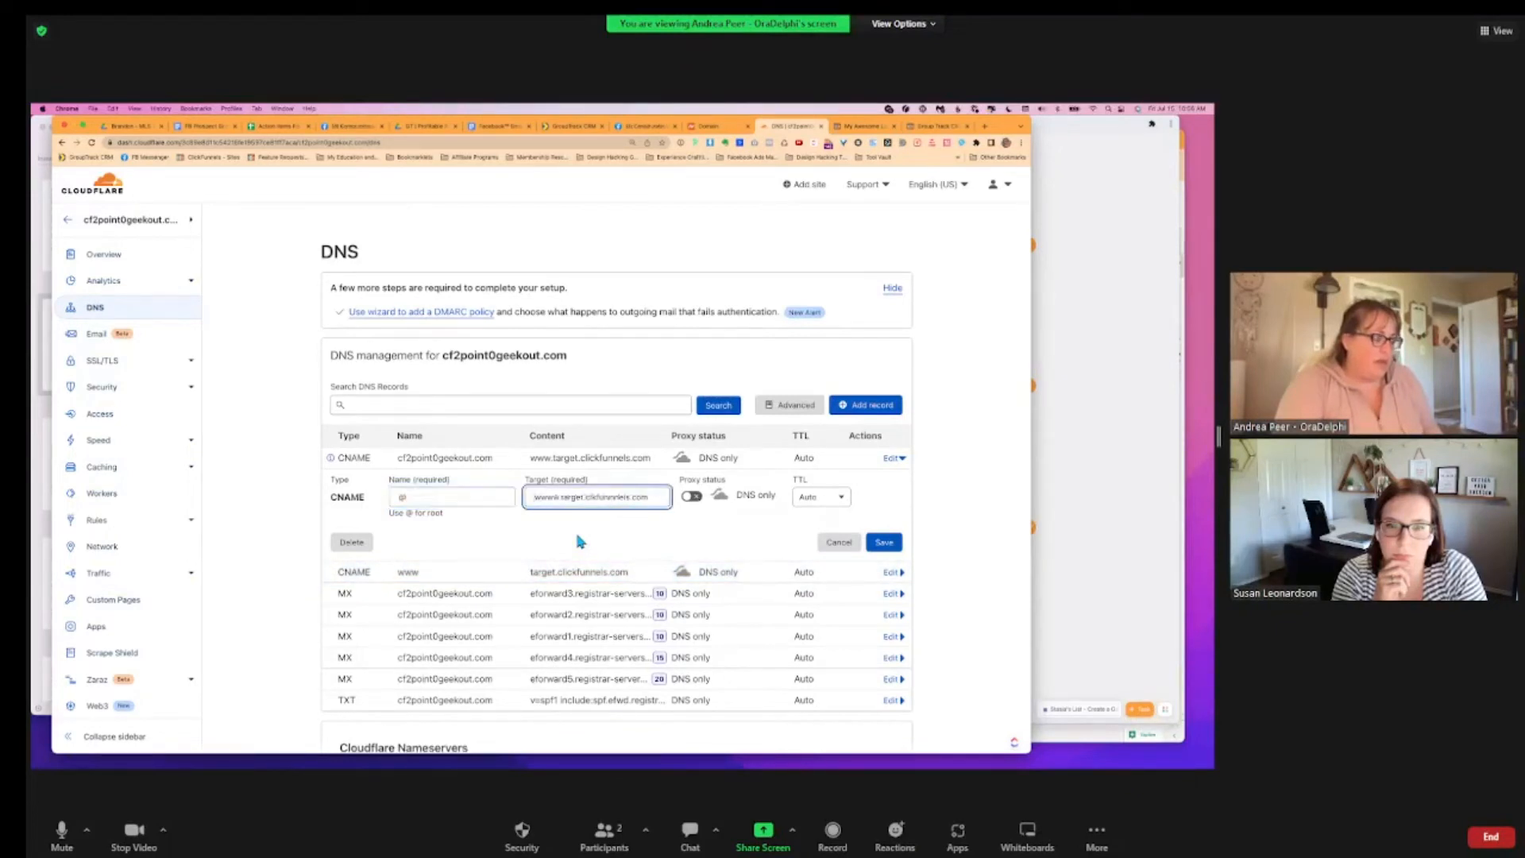
text(wwwm)
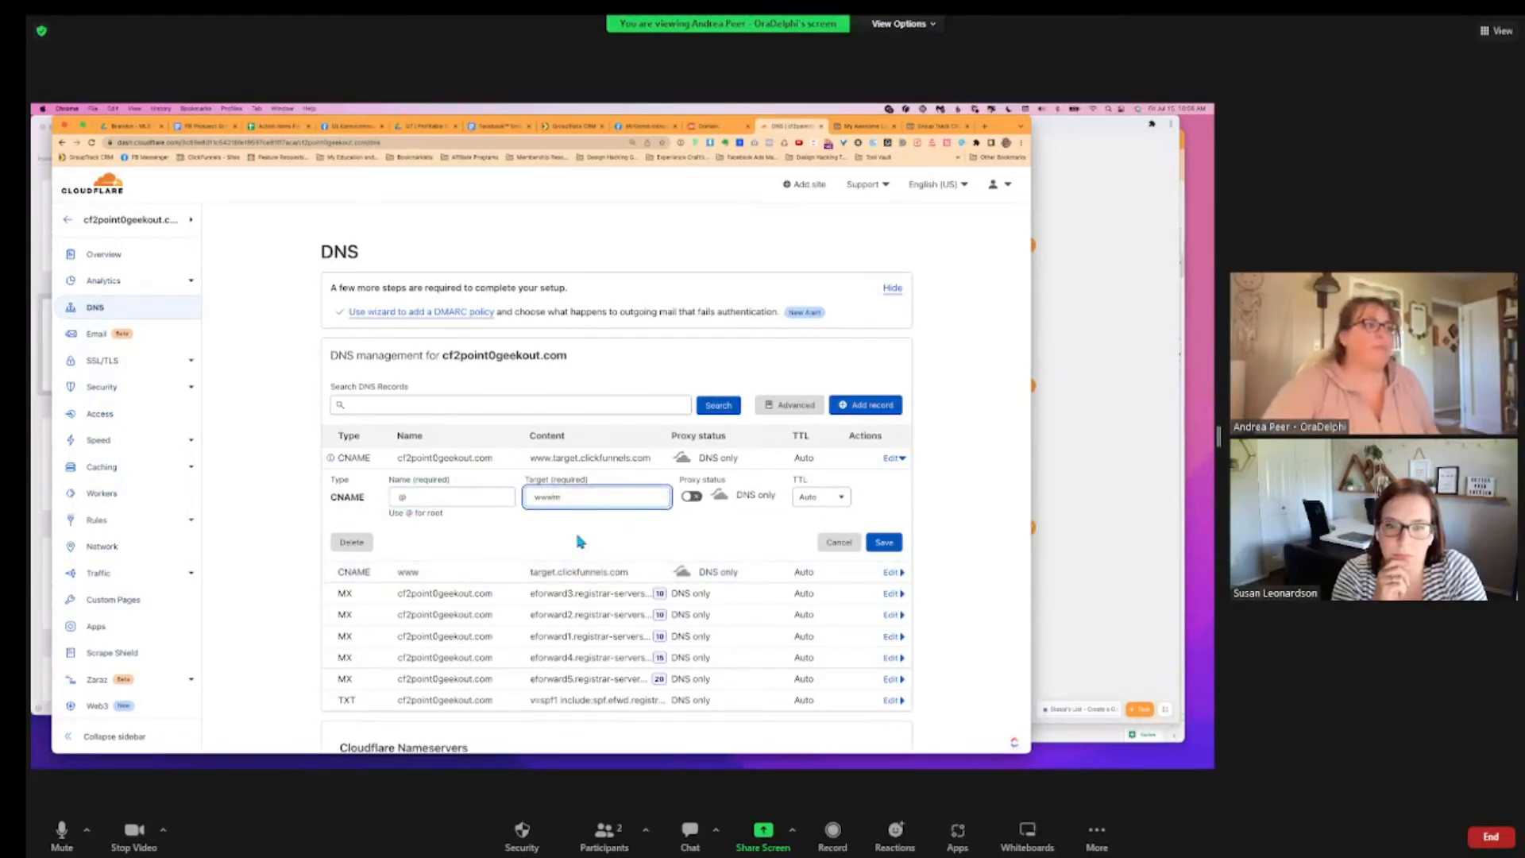
key(BackSpace)
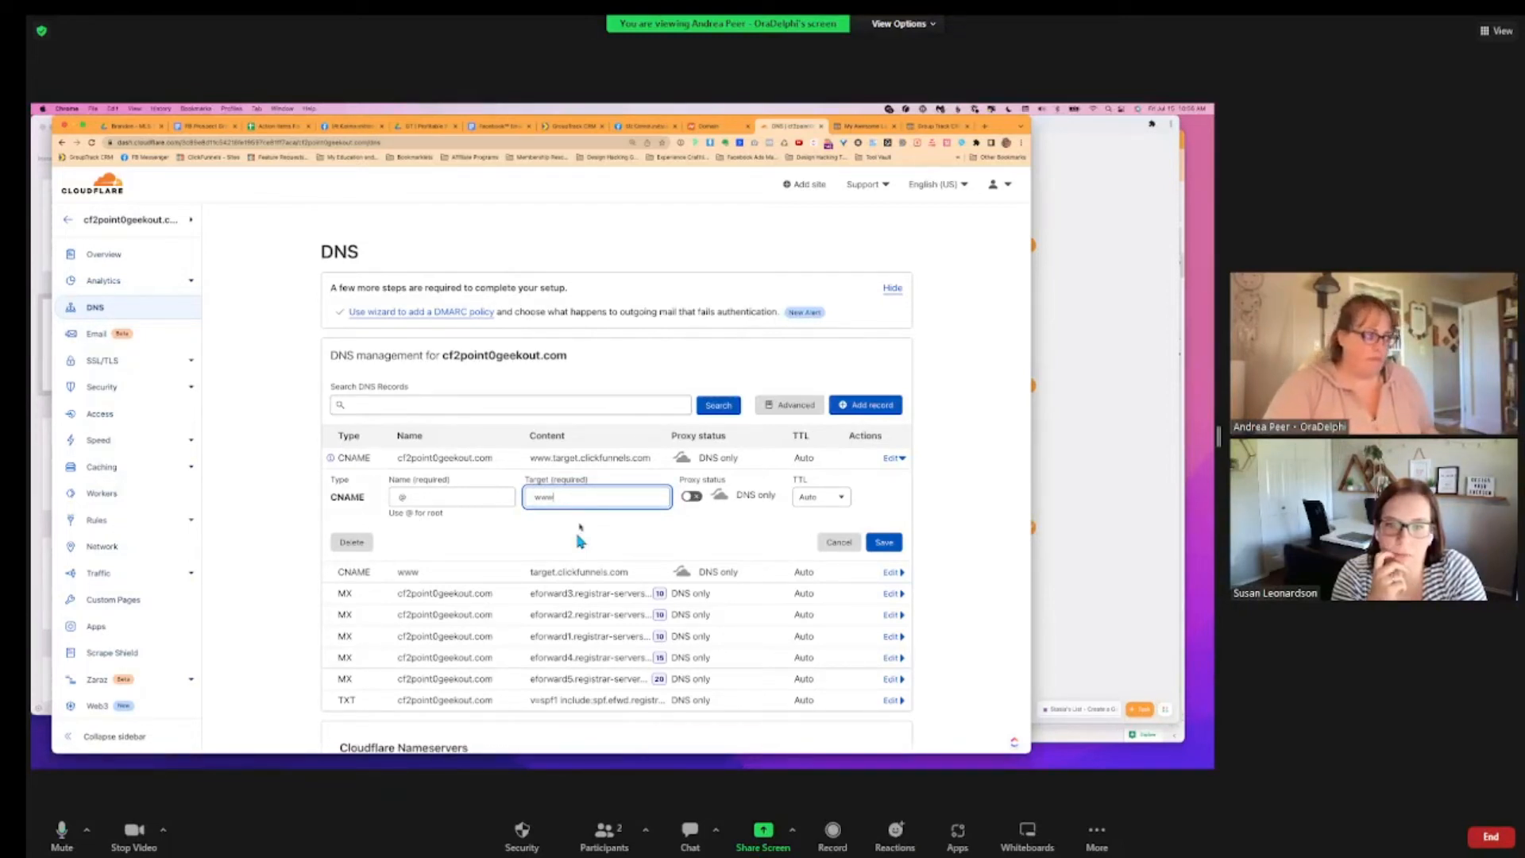
click(884, 545)
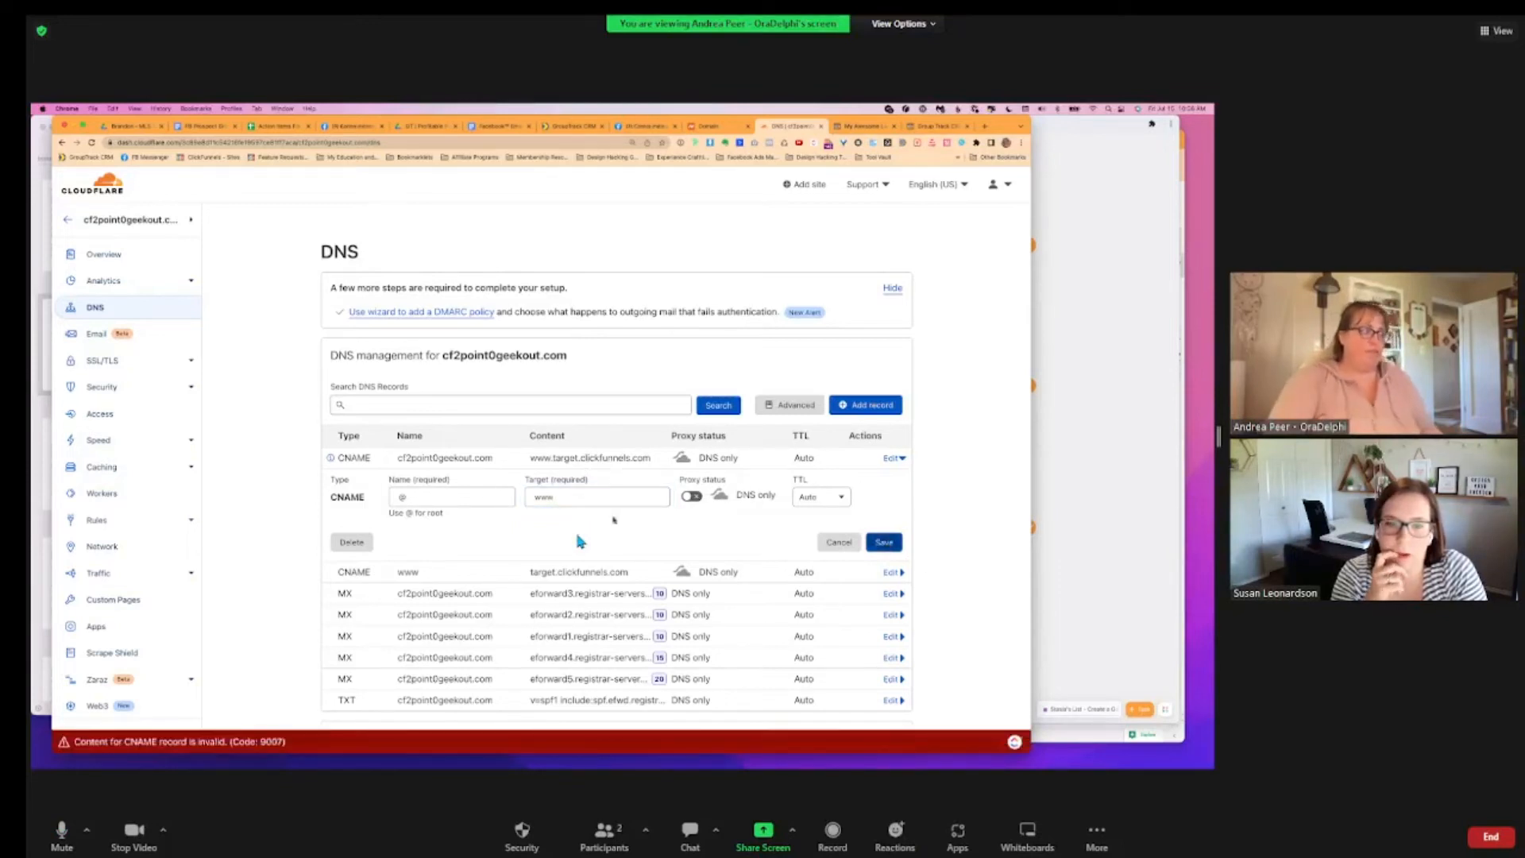
Retry saving it as www pointing to cf2point0geekout.com, then delete the record instead
click(591, 495)
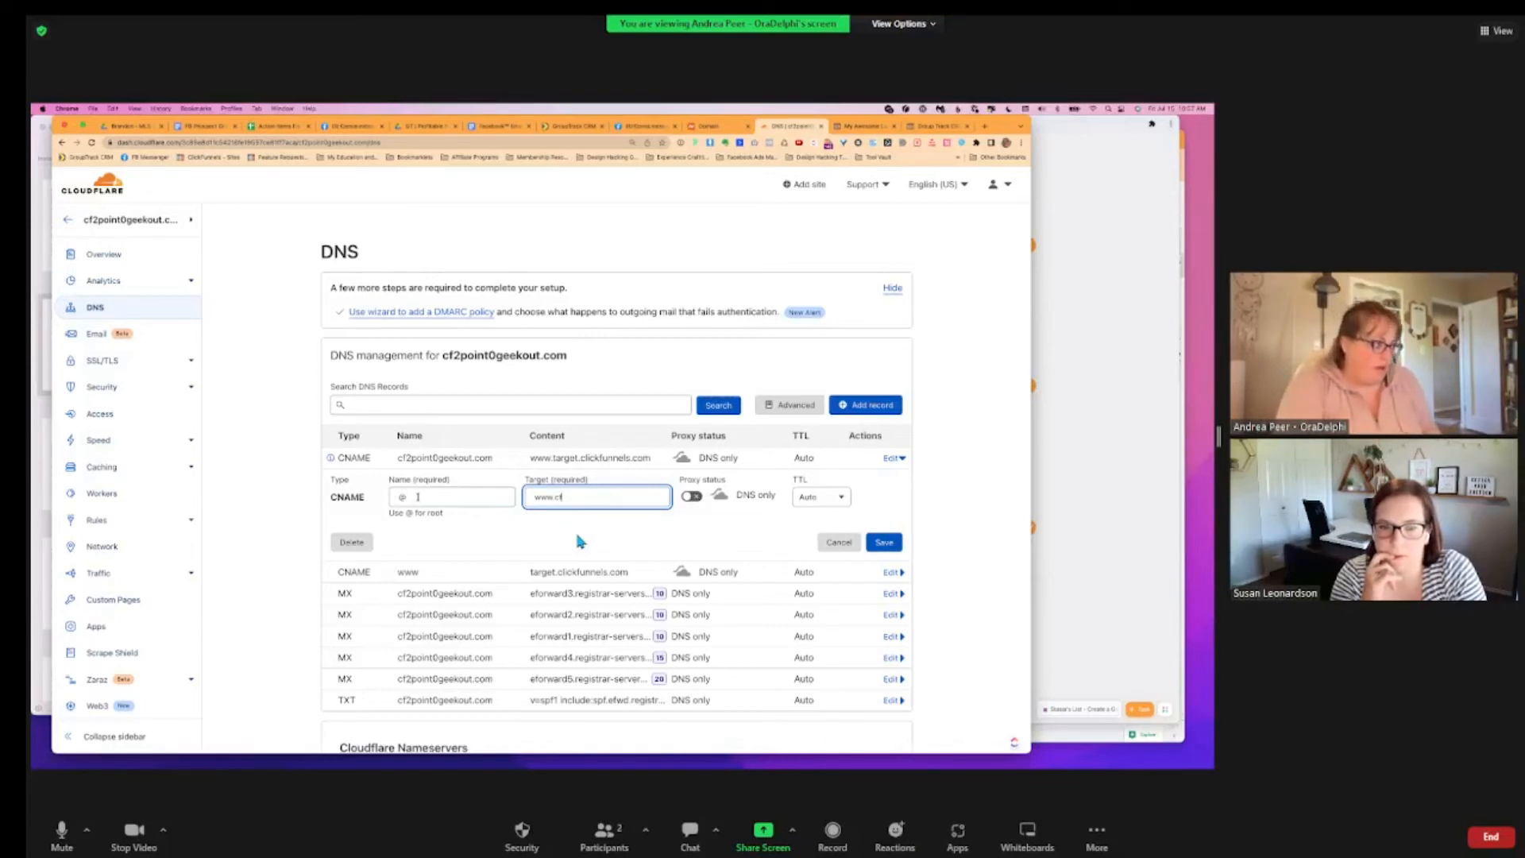
text(2)
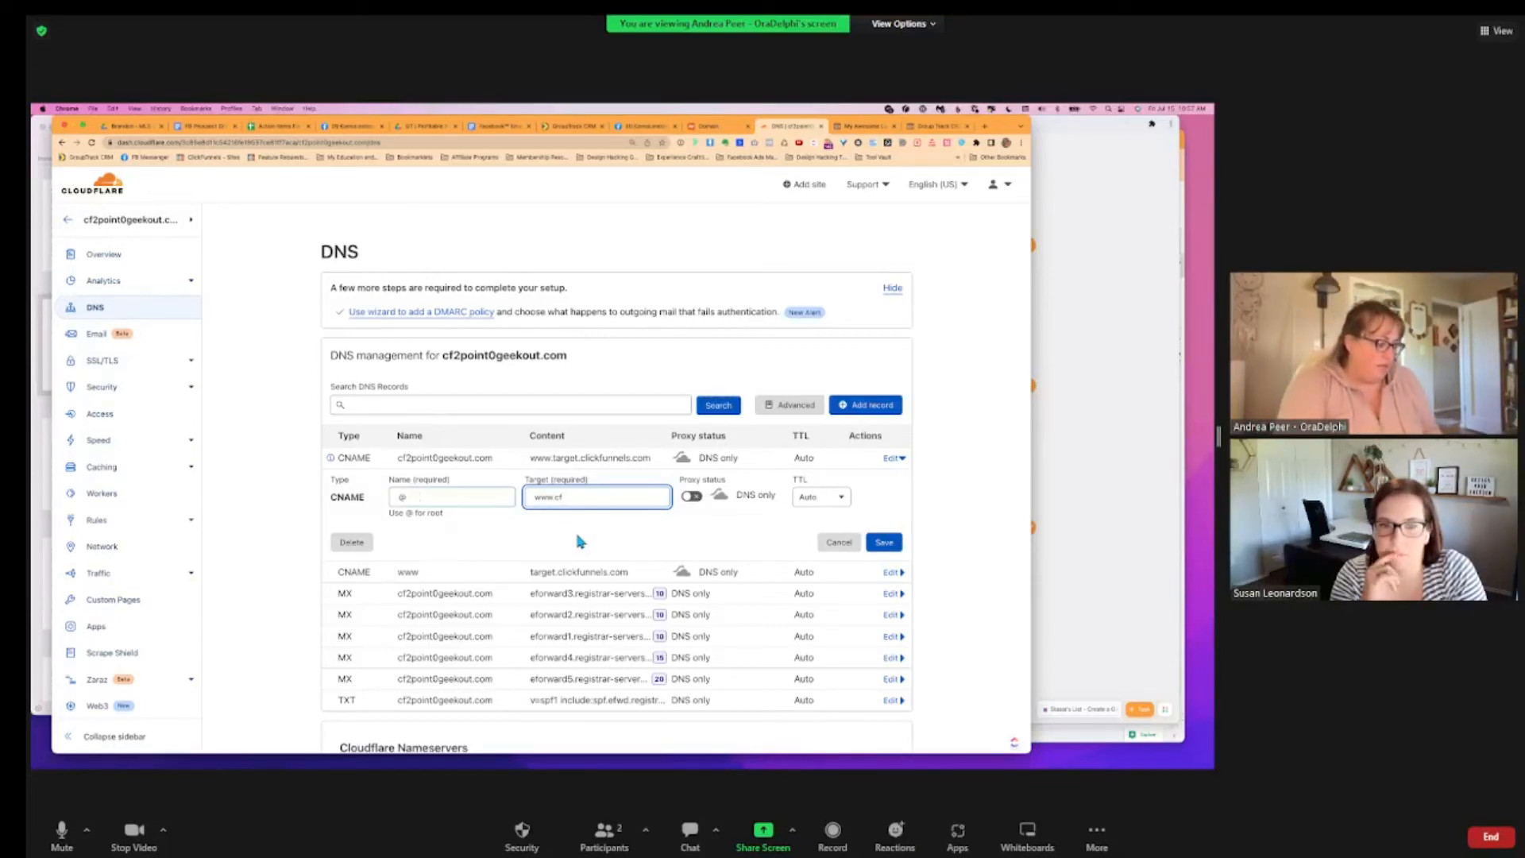
text(point)
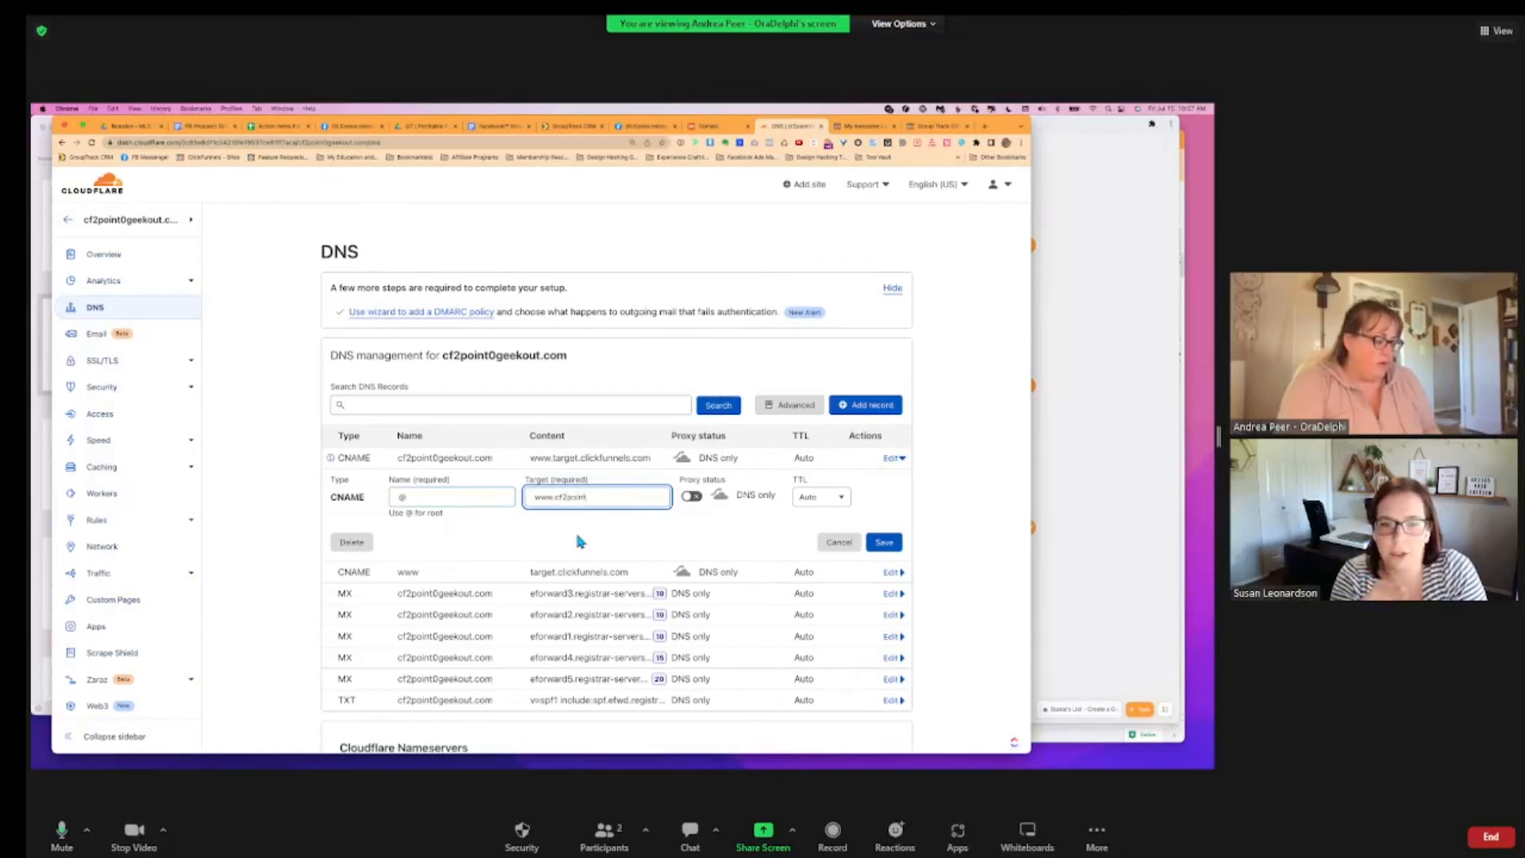
text(0geekout.com)
key(shift+Tab)
key(BackSpace)
text(www)
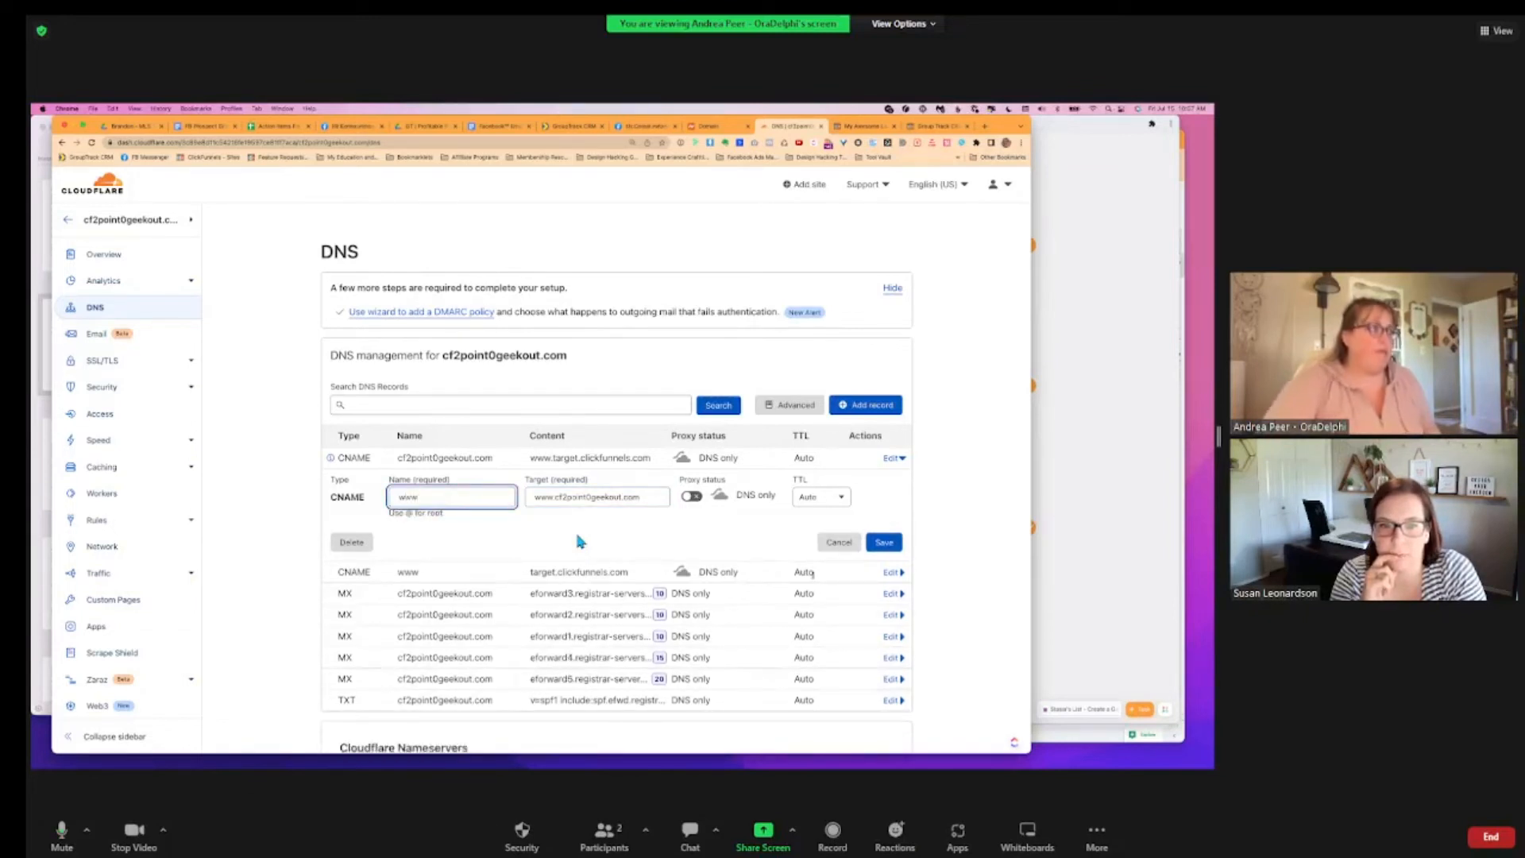
click(874, 548)
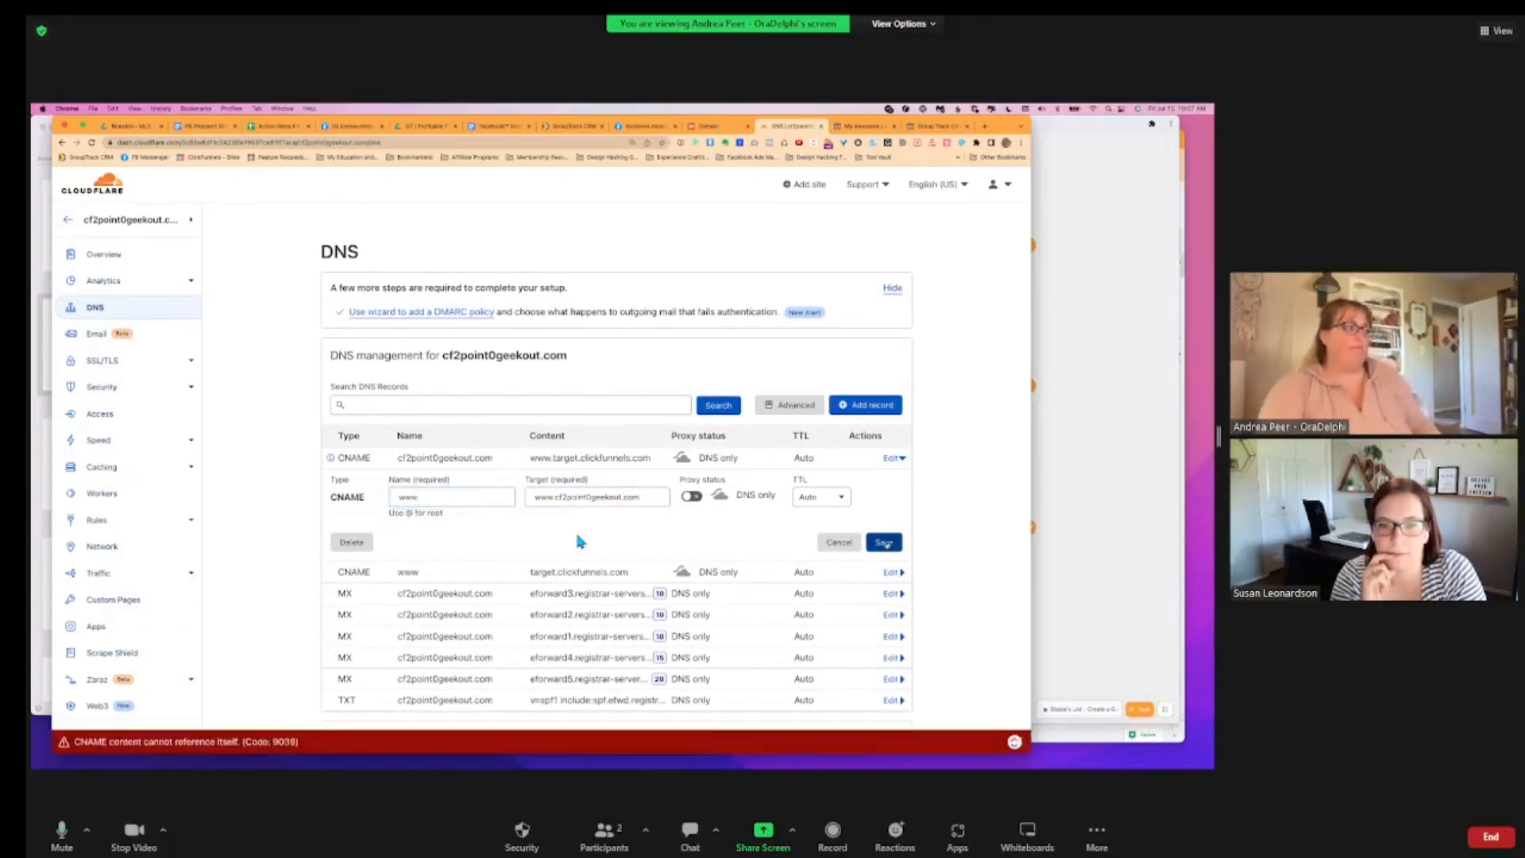
click(555, 497)
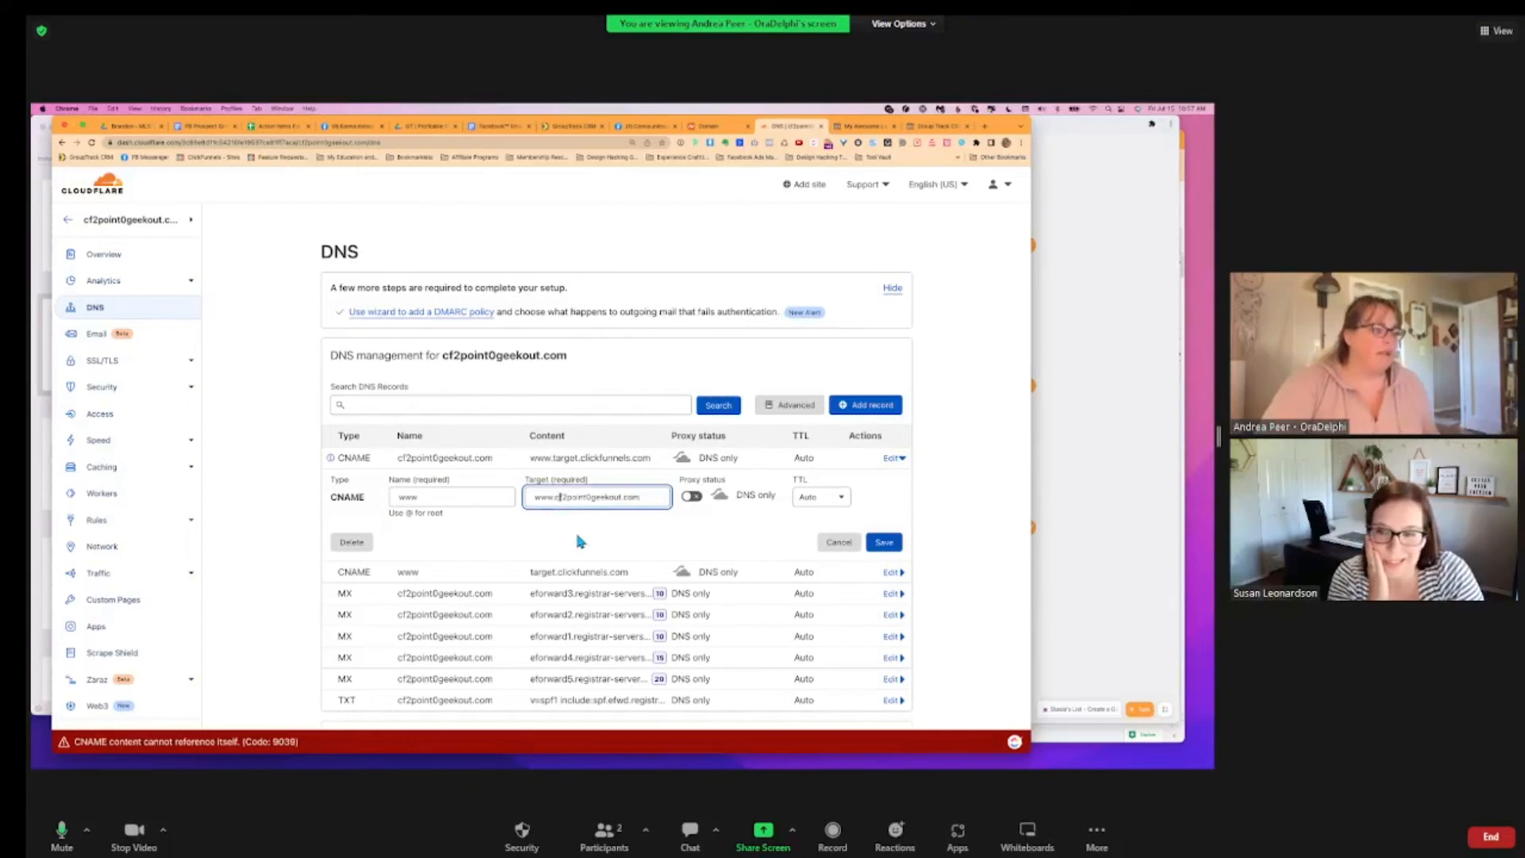
key(BackSpace)
key(BackSpace)
key(BackSpace)
key(BackSpace)
click(883, 543)
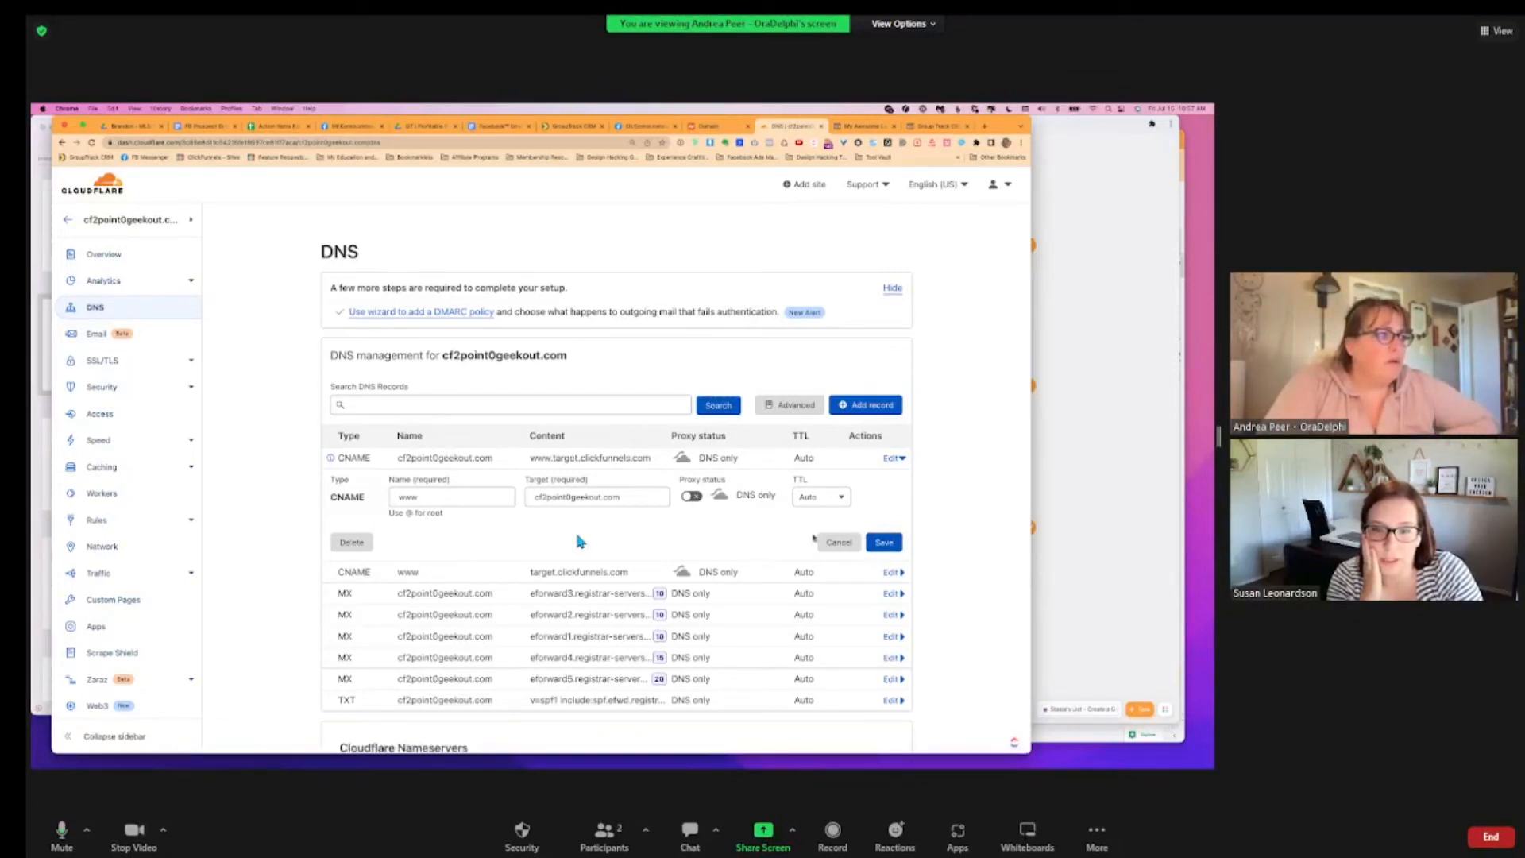
click(355, 543)
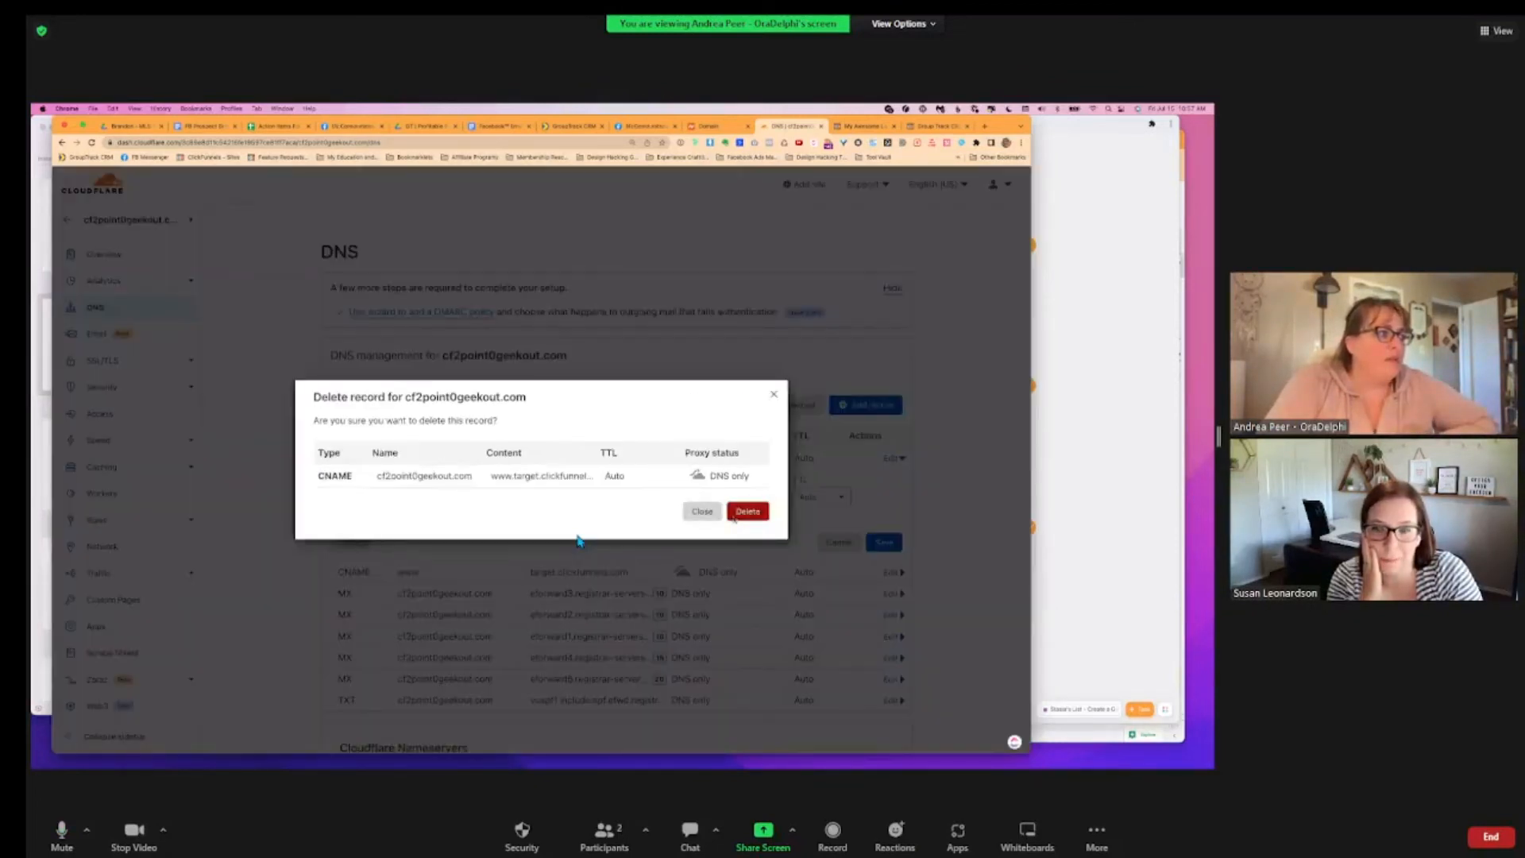
click(739, 512)
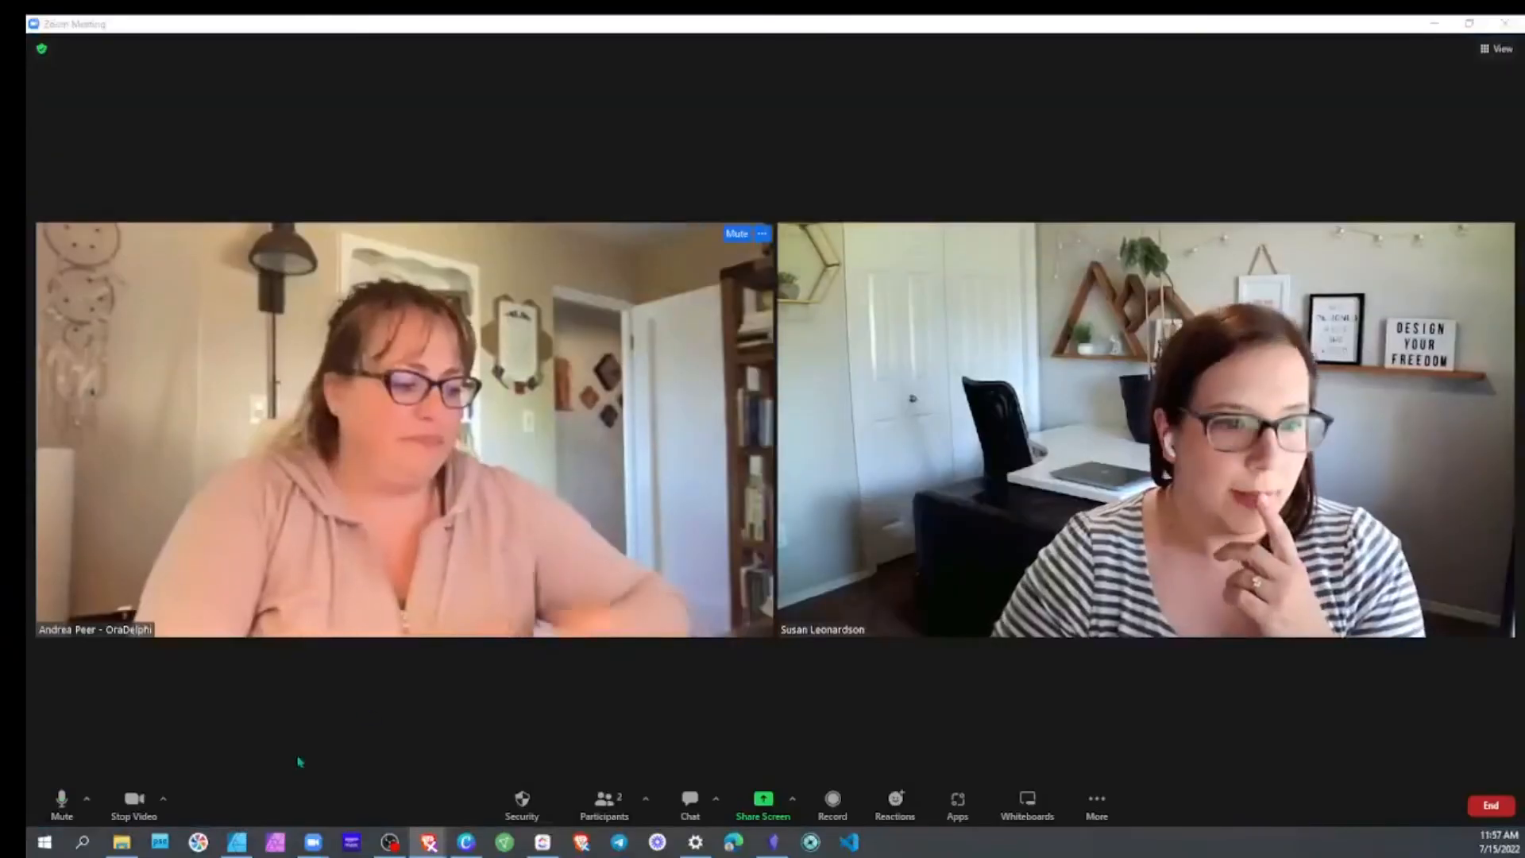
Share the screen showing the browser's ClickFunnels domain page in the Zoom meeting
click(762, 802)
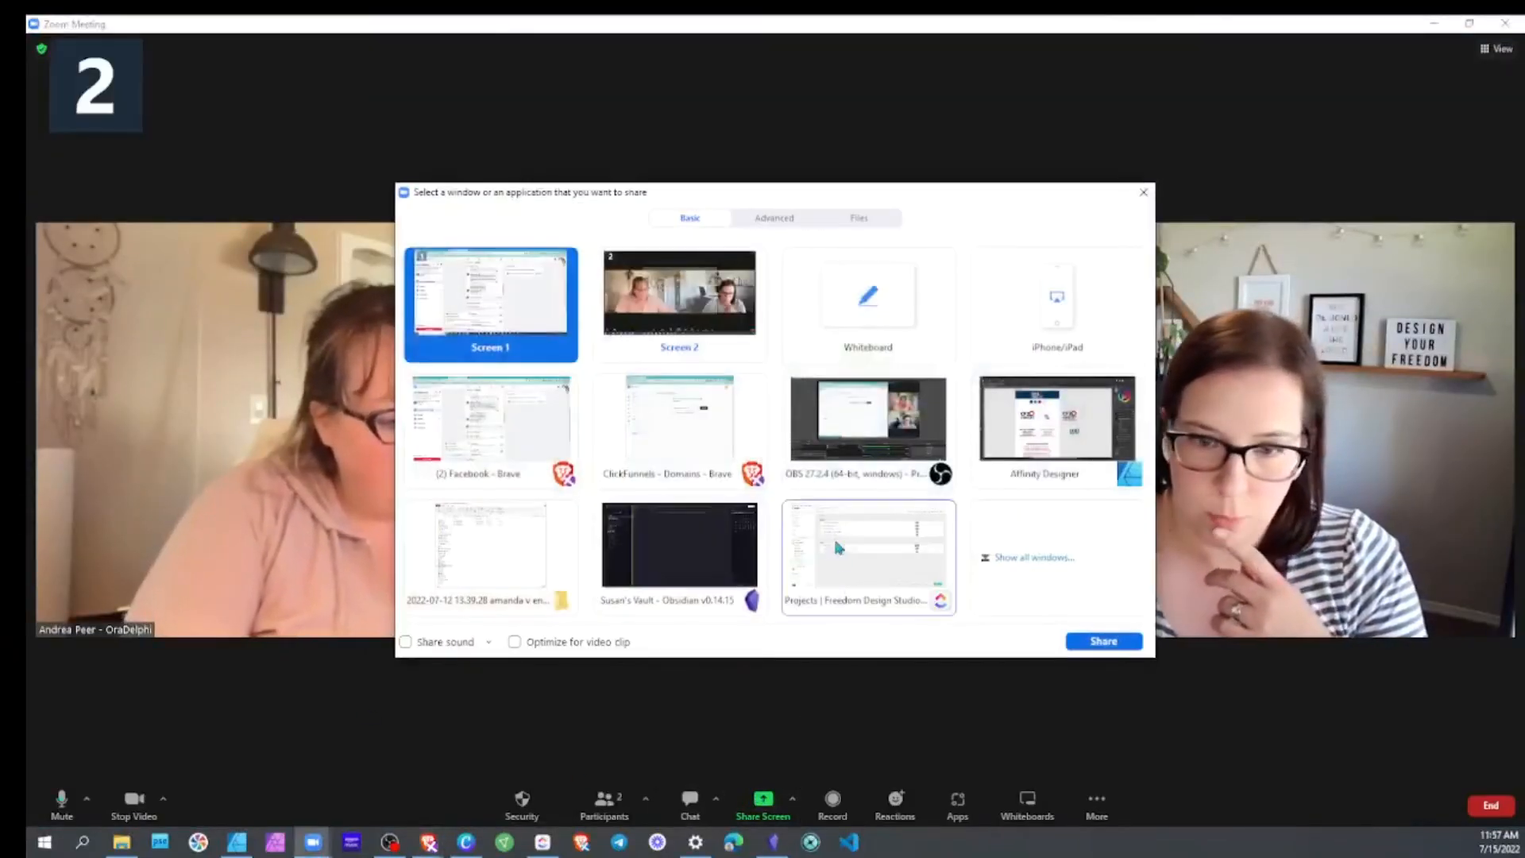
click(689, 338)
click(551, 316)
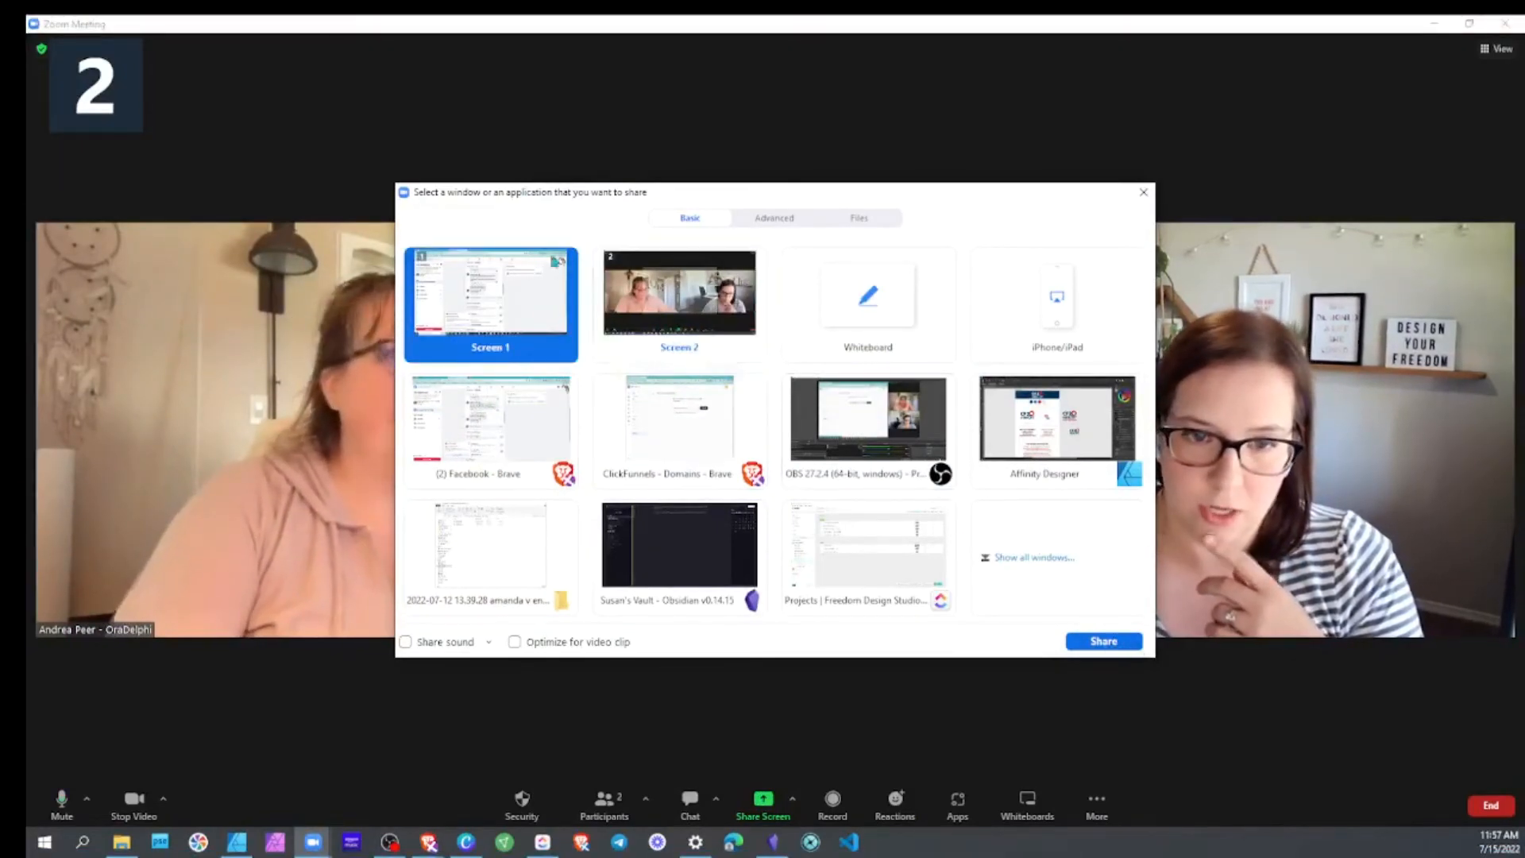
click(689, 318)
click(1103, 641)
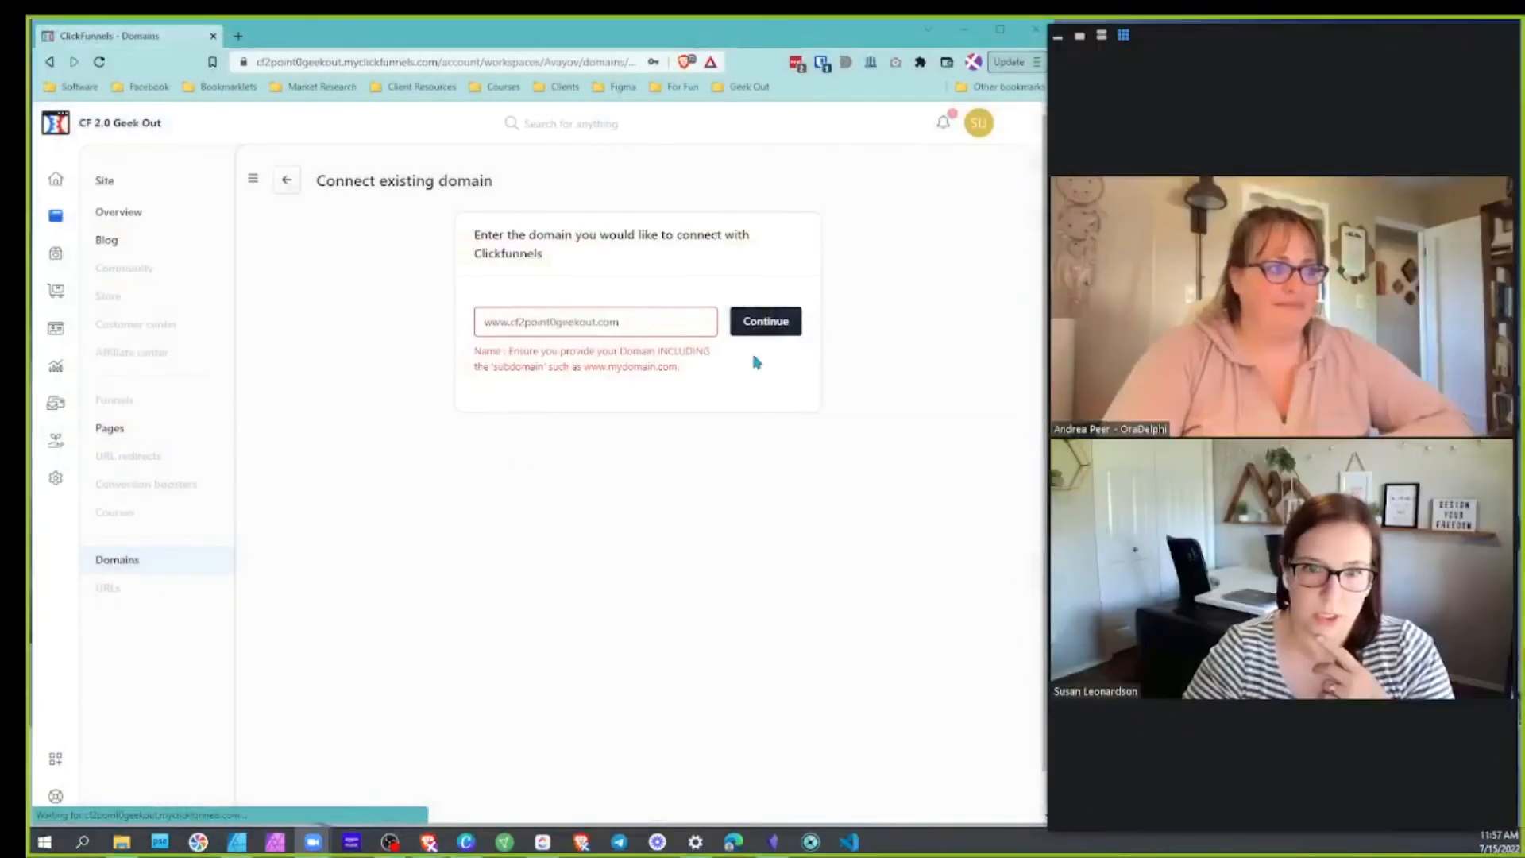
click(503, 323)
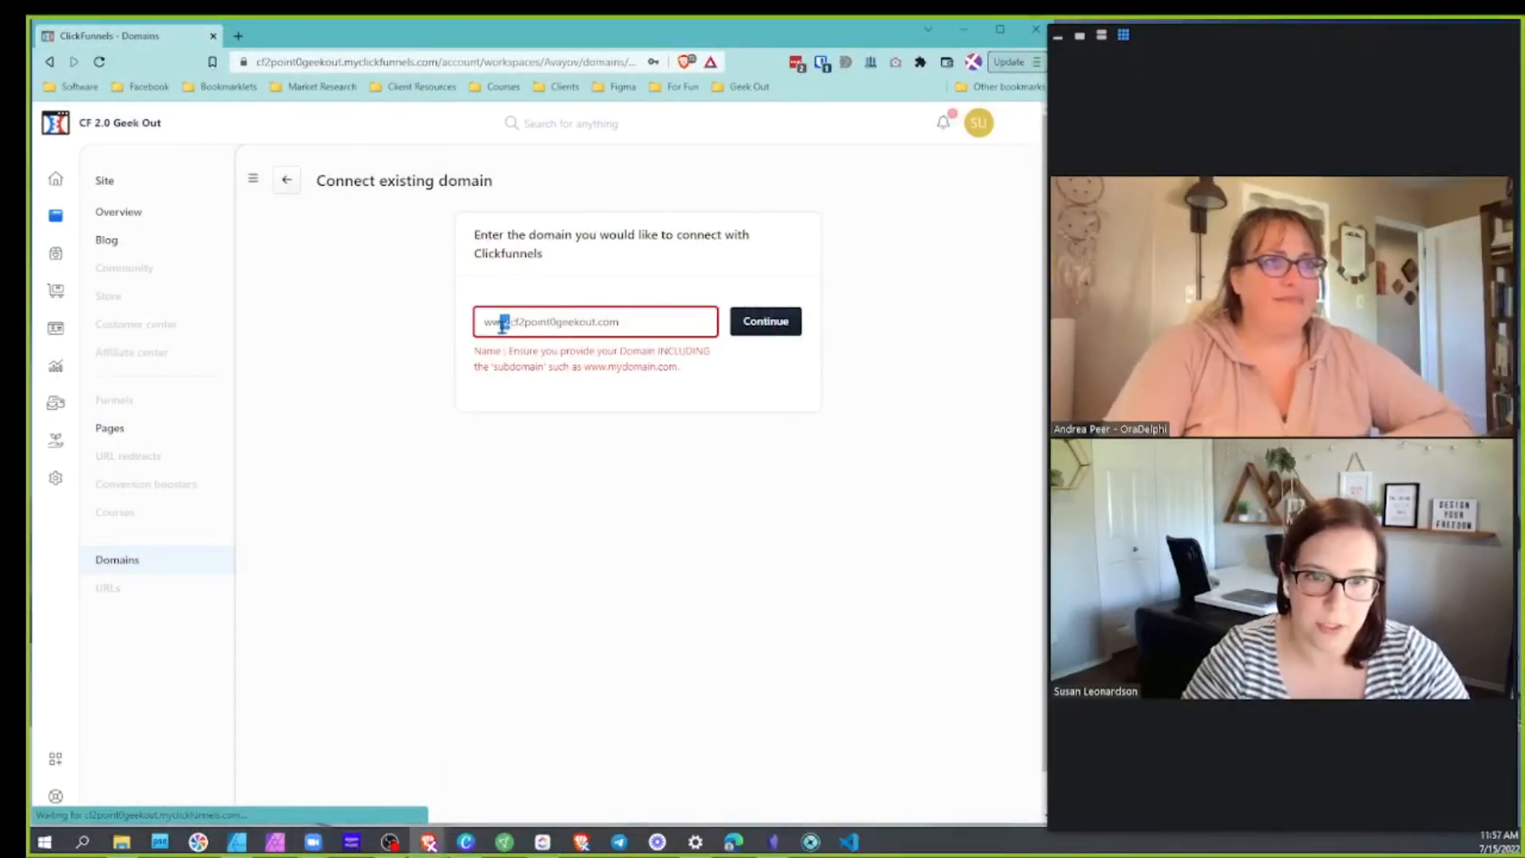
click(758, 322)
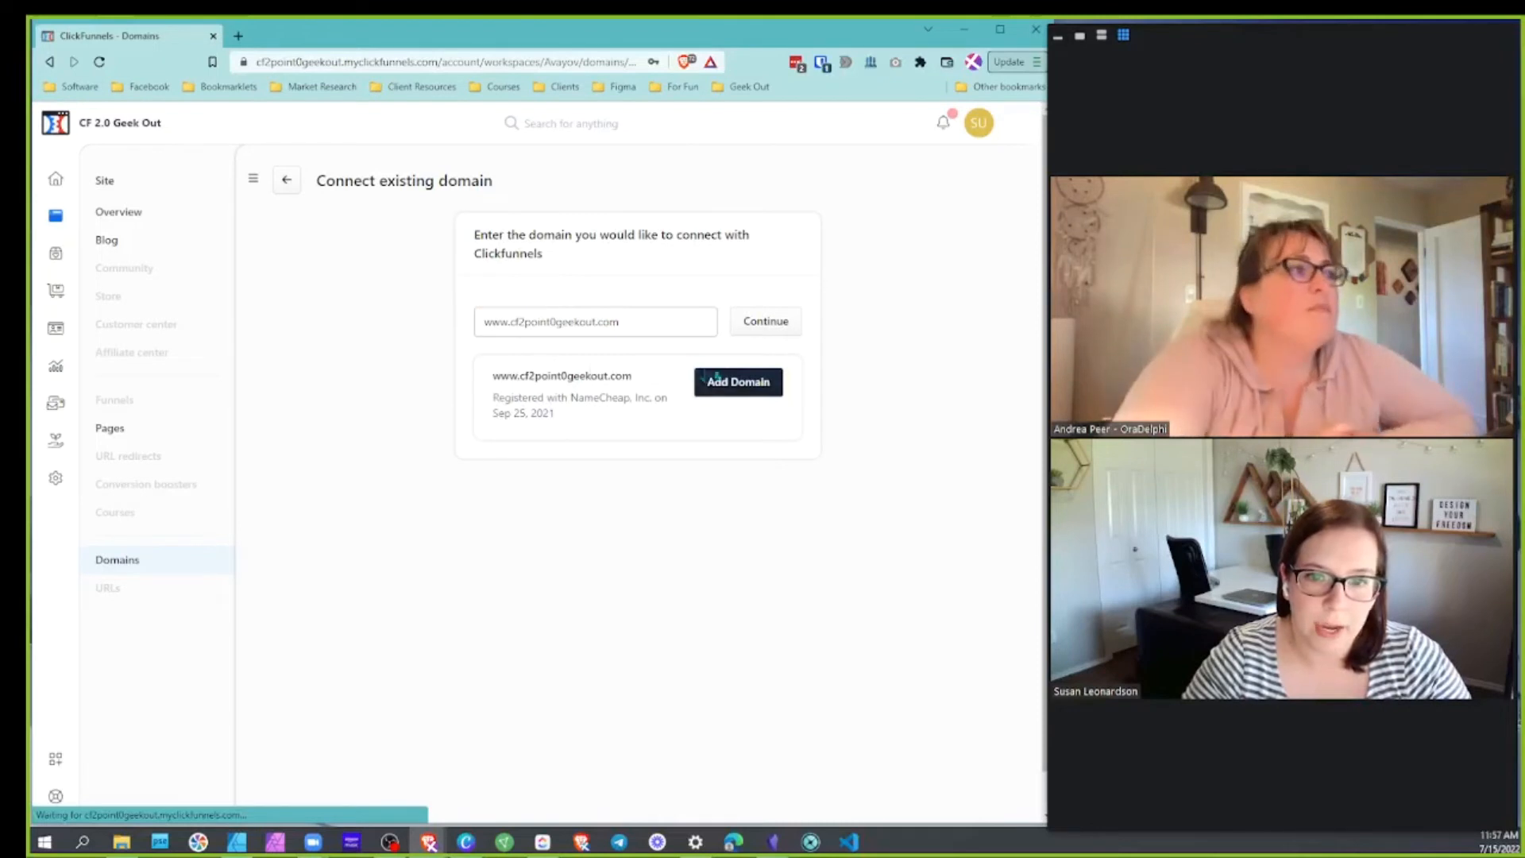
drag(491, 396, 639, 409)
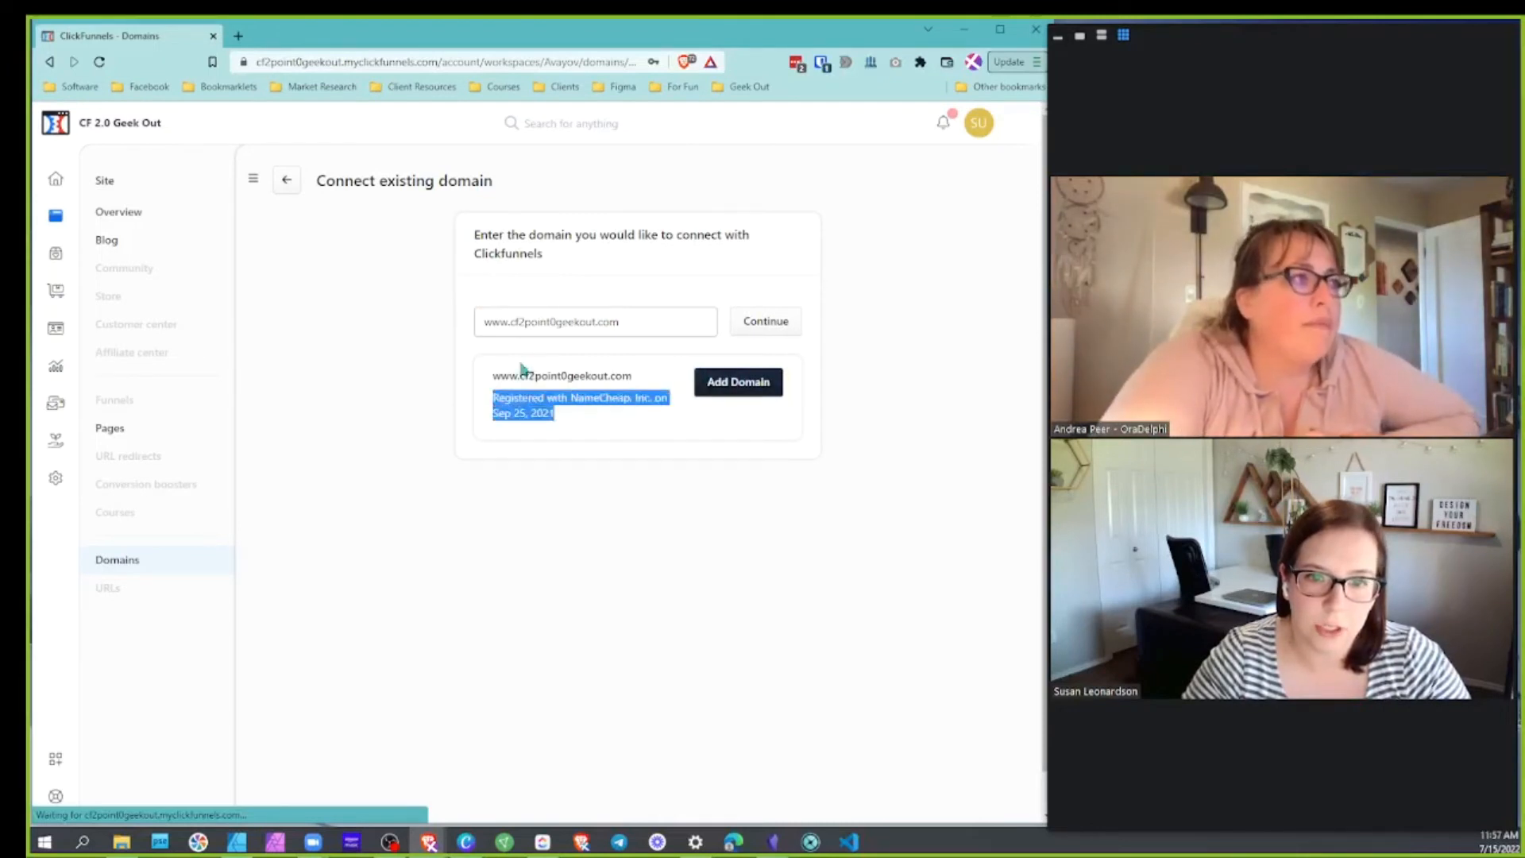
click(753, 389)
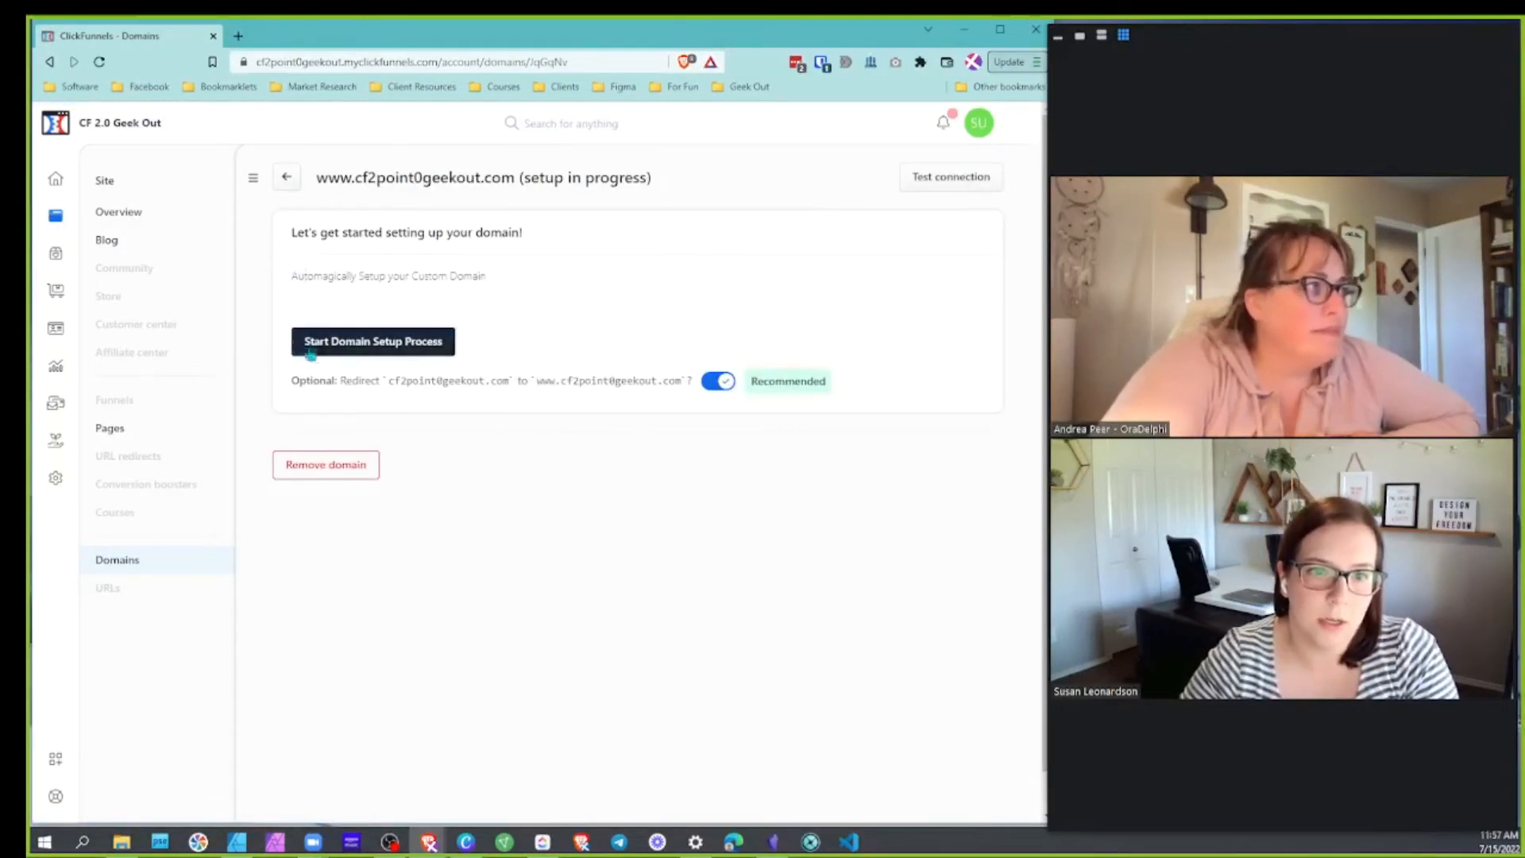
Try the automatic domain setup, close the helper, and toggle the root-to-www redirect off and back on
click(388, 351)
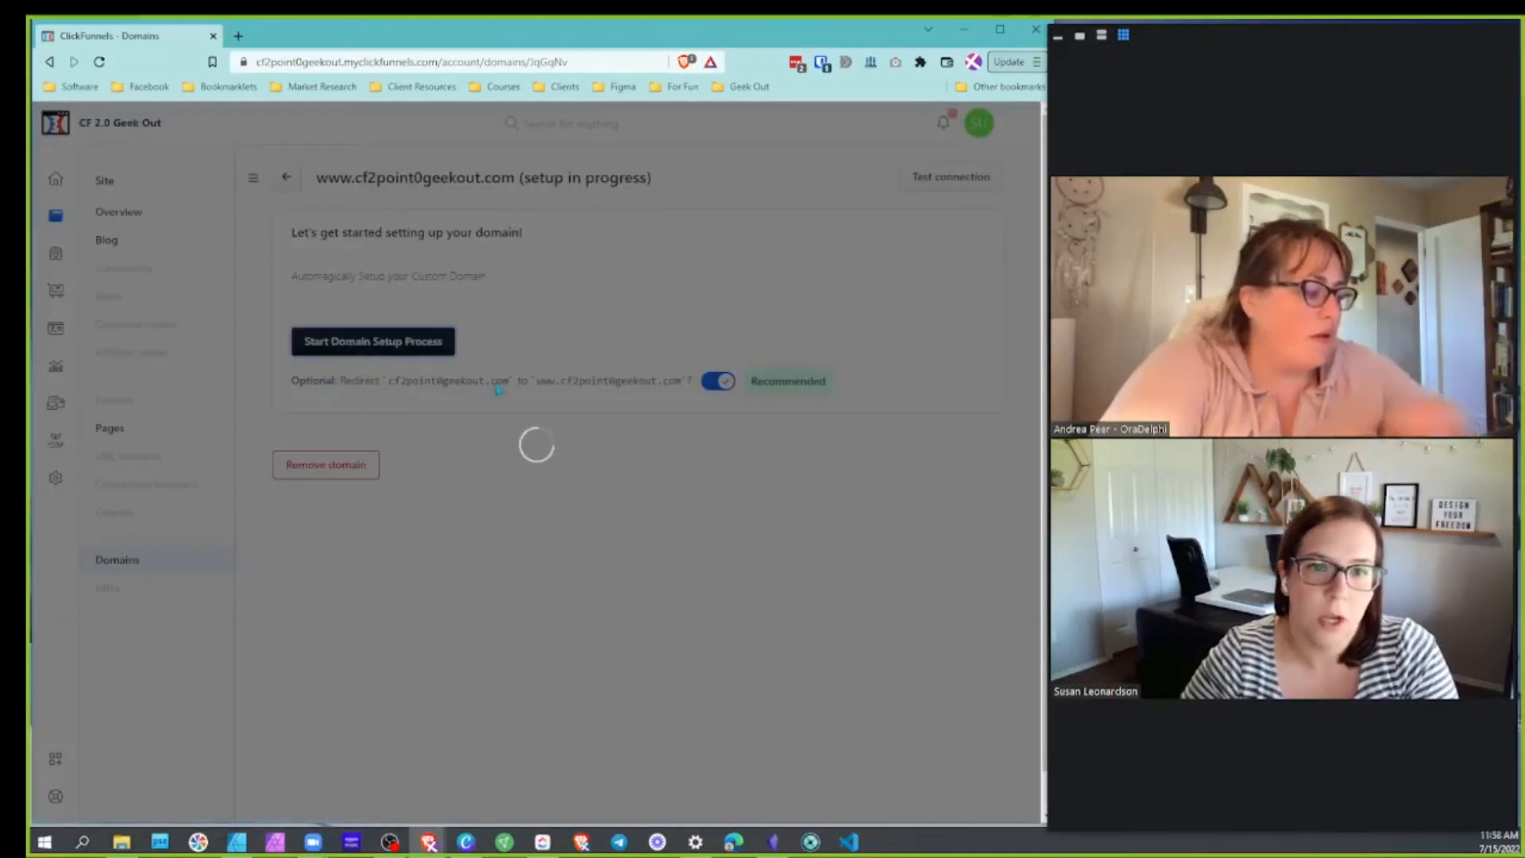
click(729, 270)
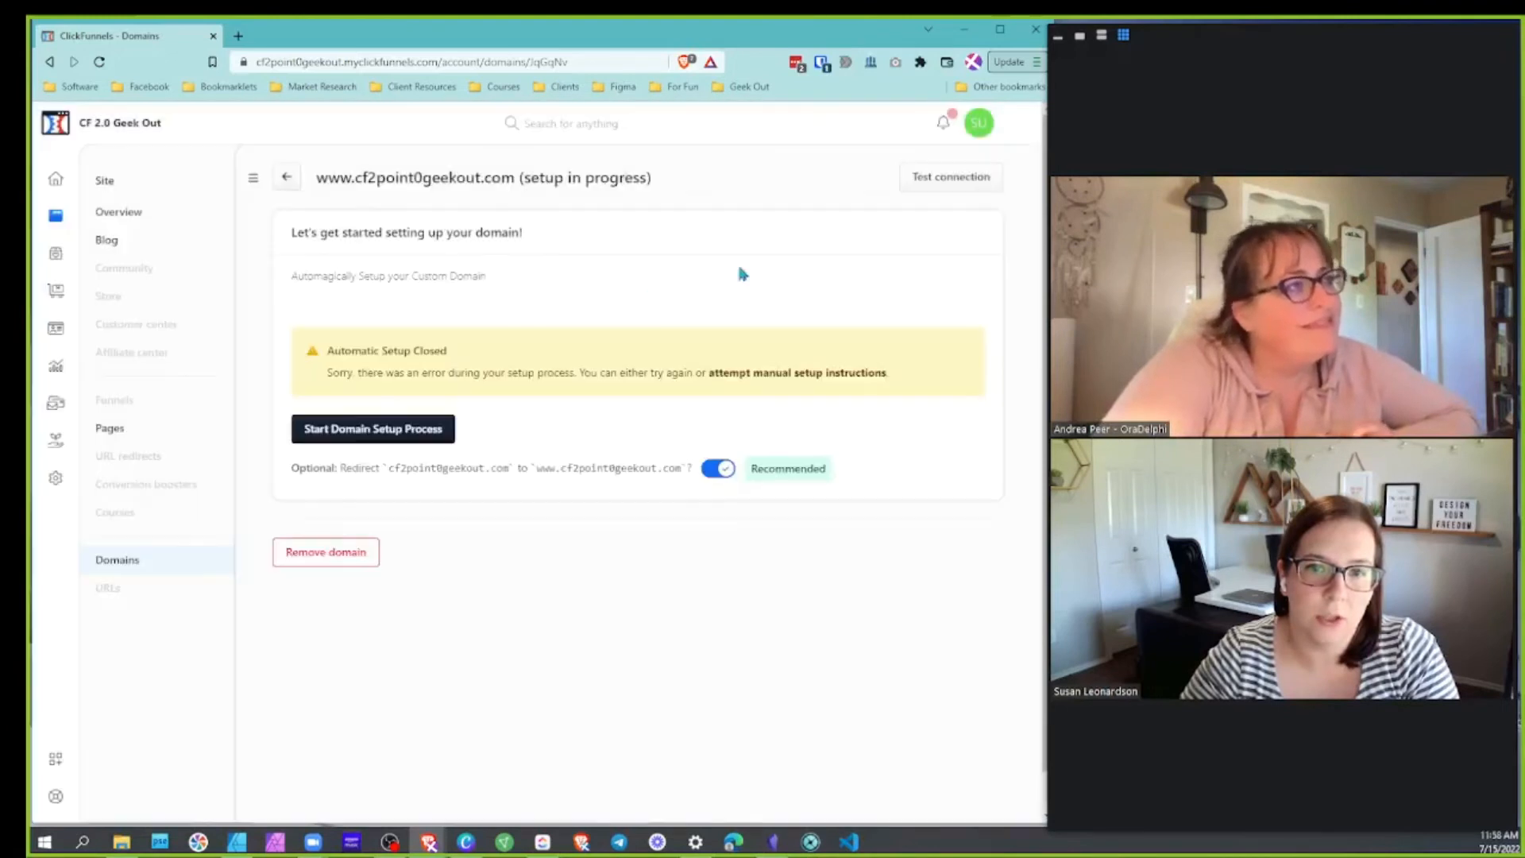
drag(301, 484, 688, 475)
click(374, 480)
click(520, 481)
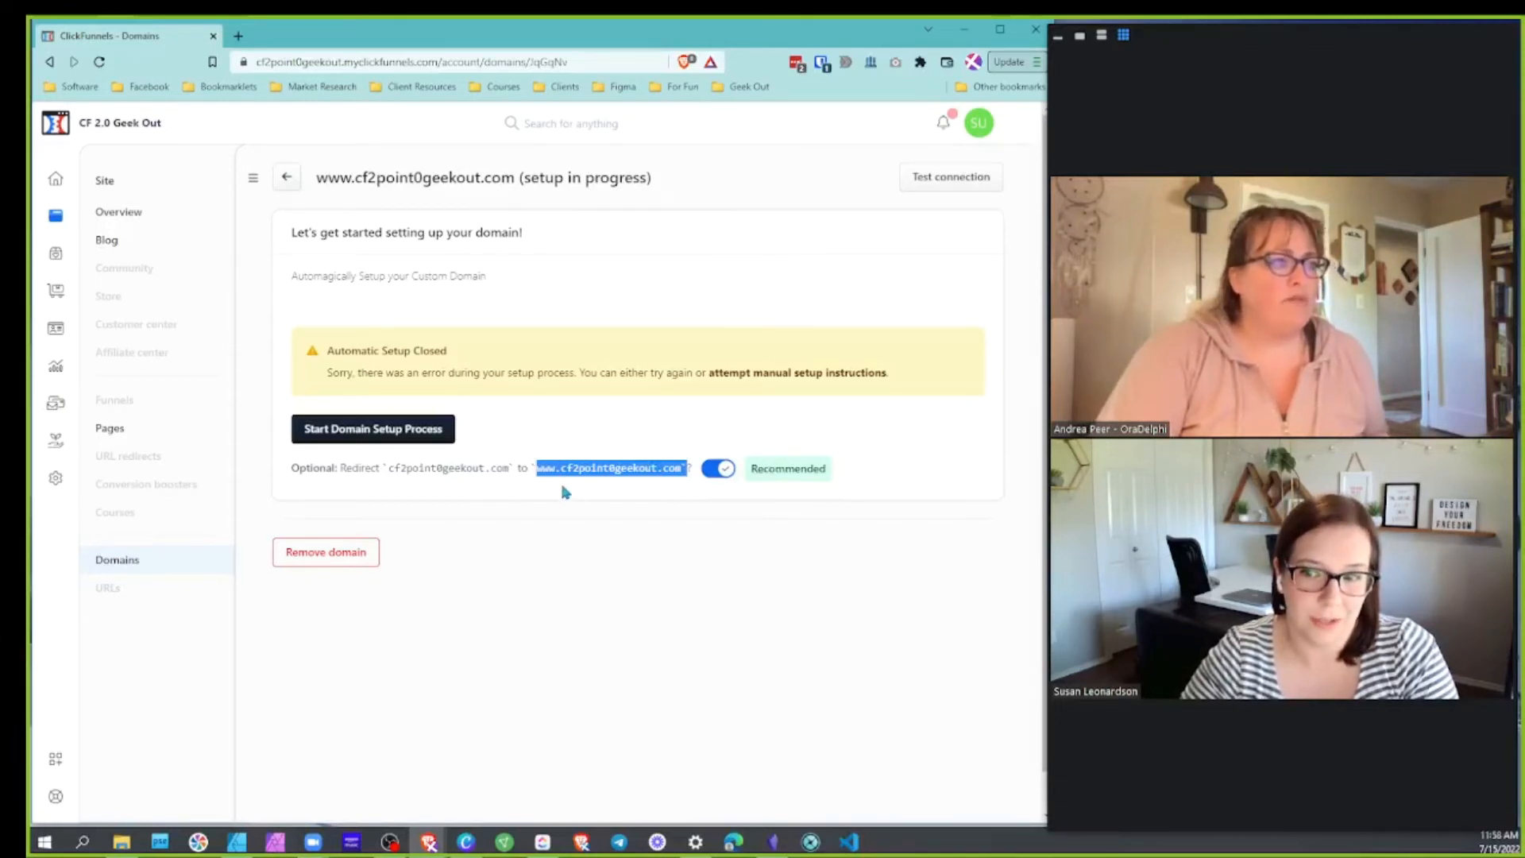
Restart the automatic setup through to the Cloudflare login, then move the browser off the shared screen
click(339, 429)
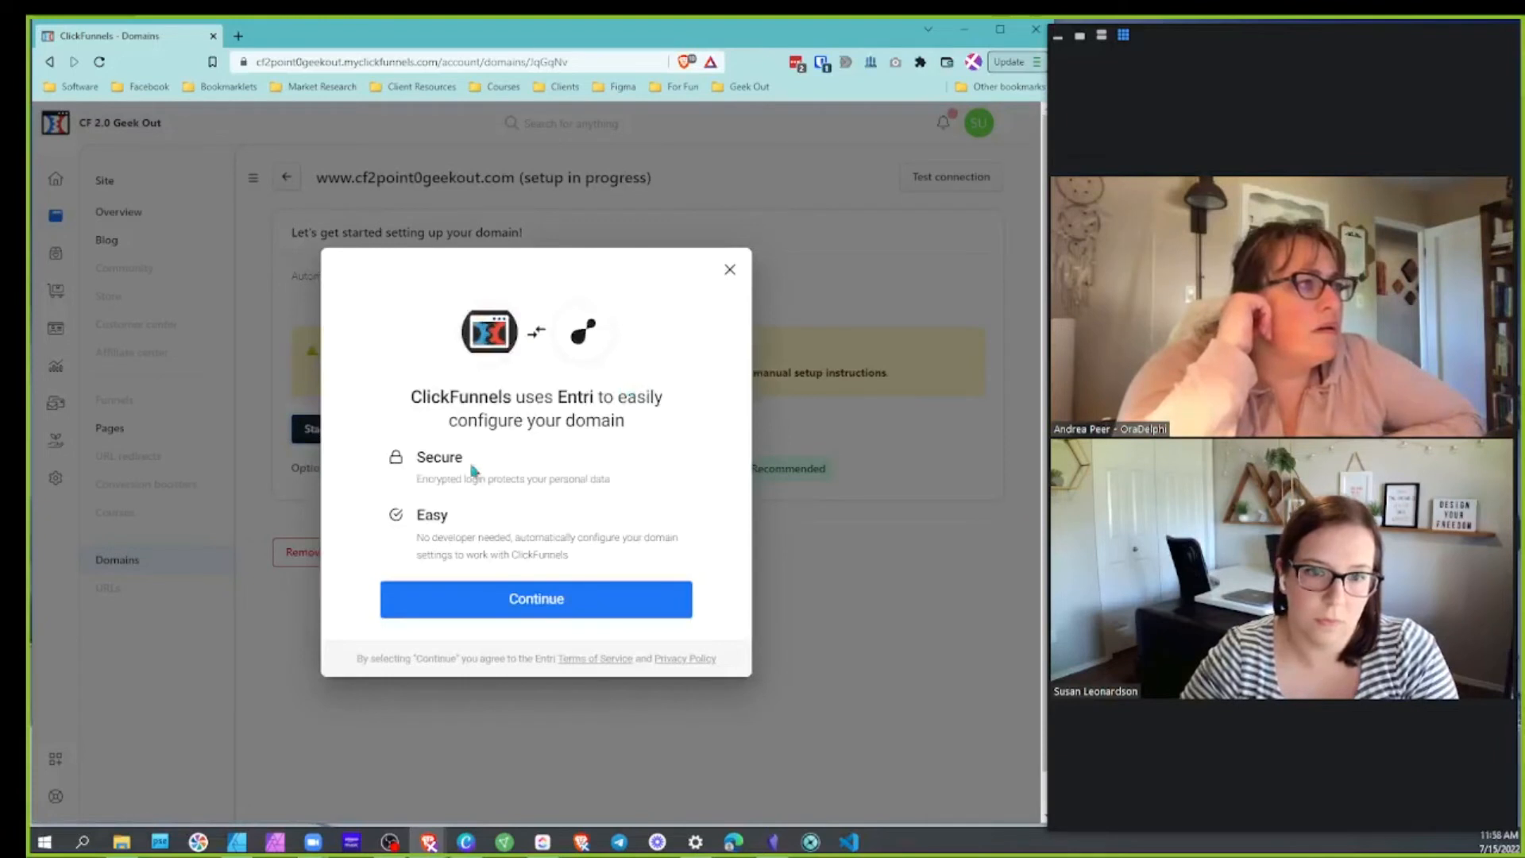
click(538, 601)
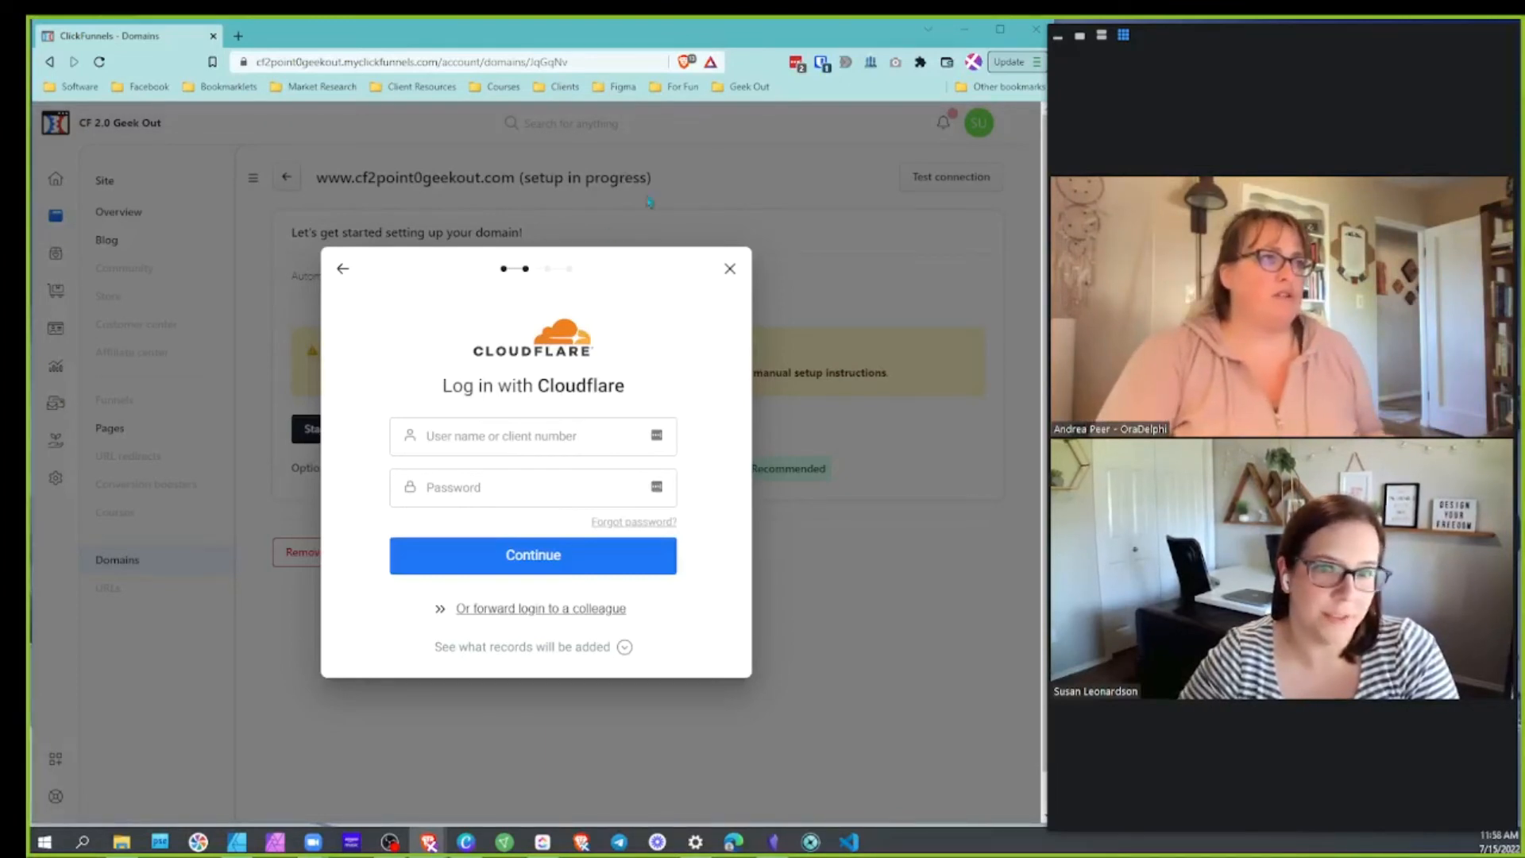
drag(719, 27, 30, 46)
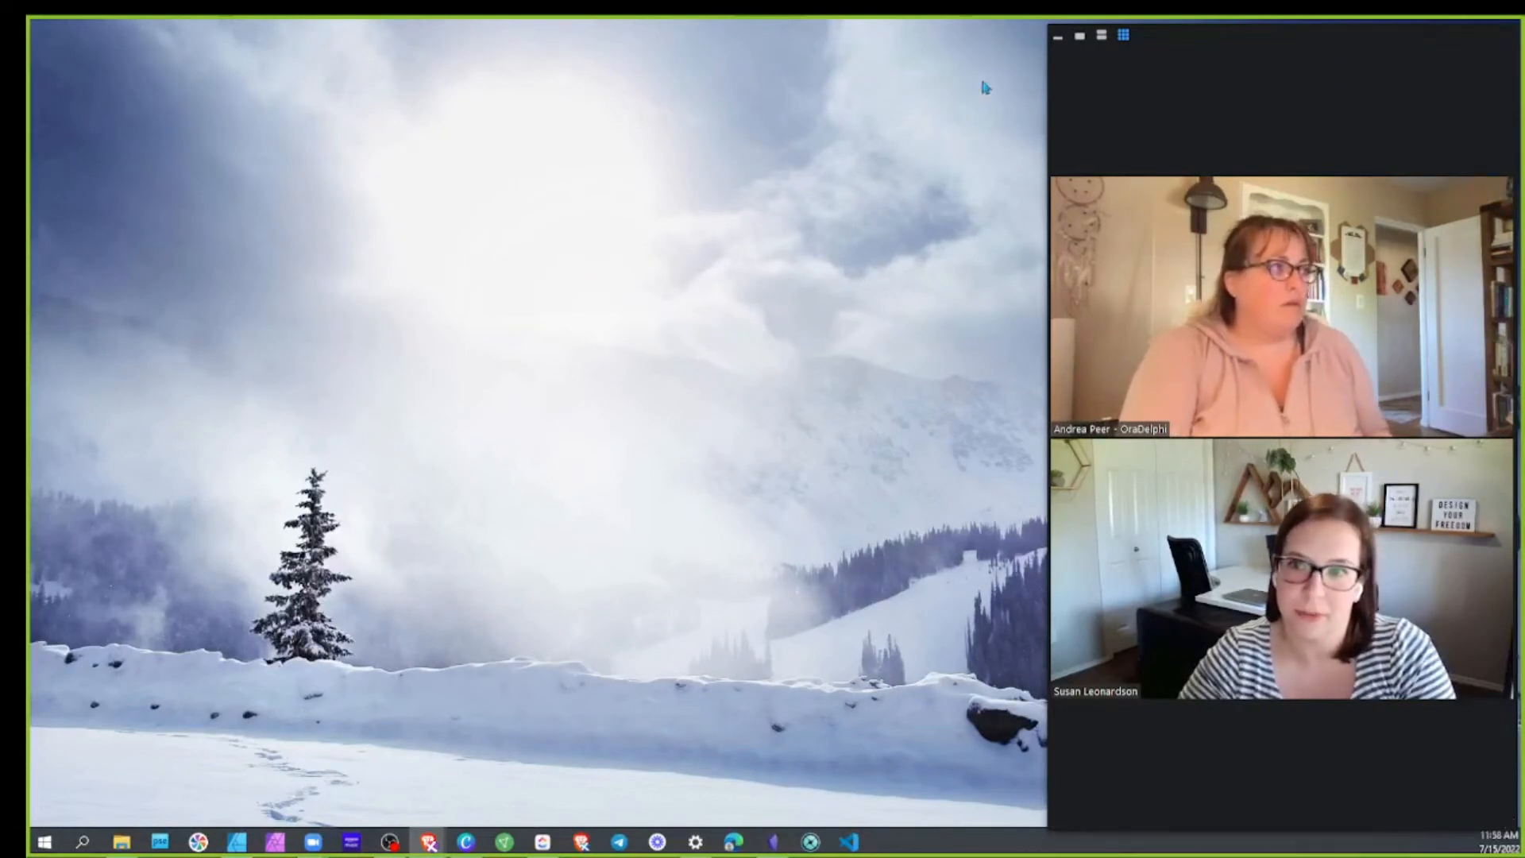
Narrow the Zoom window to the right side and place the browser back beside it
drag(1050, 86, 32, 127)
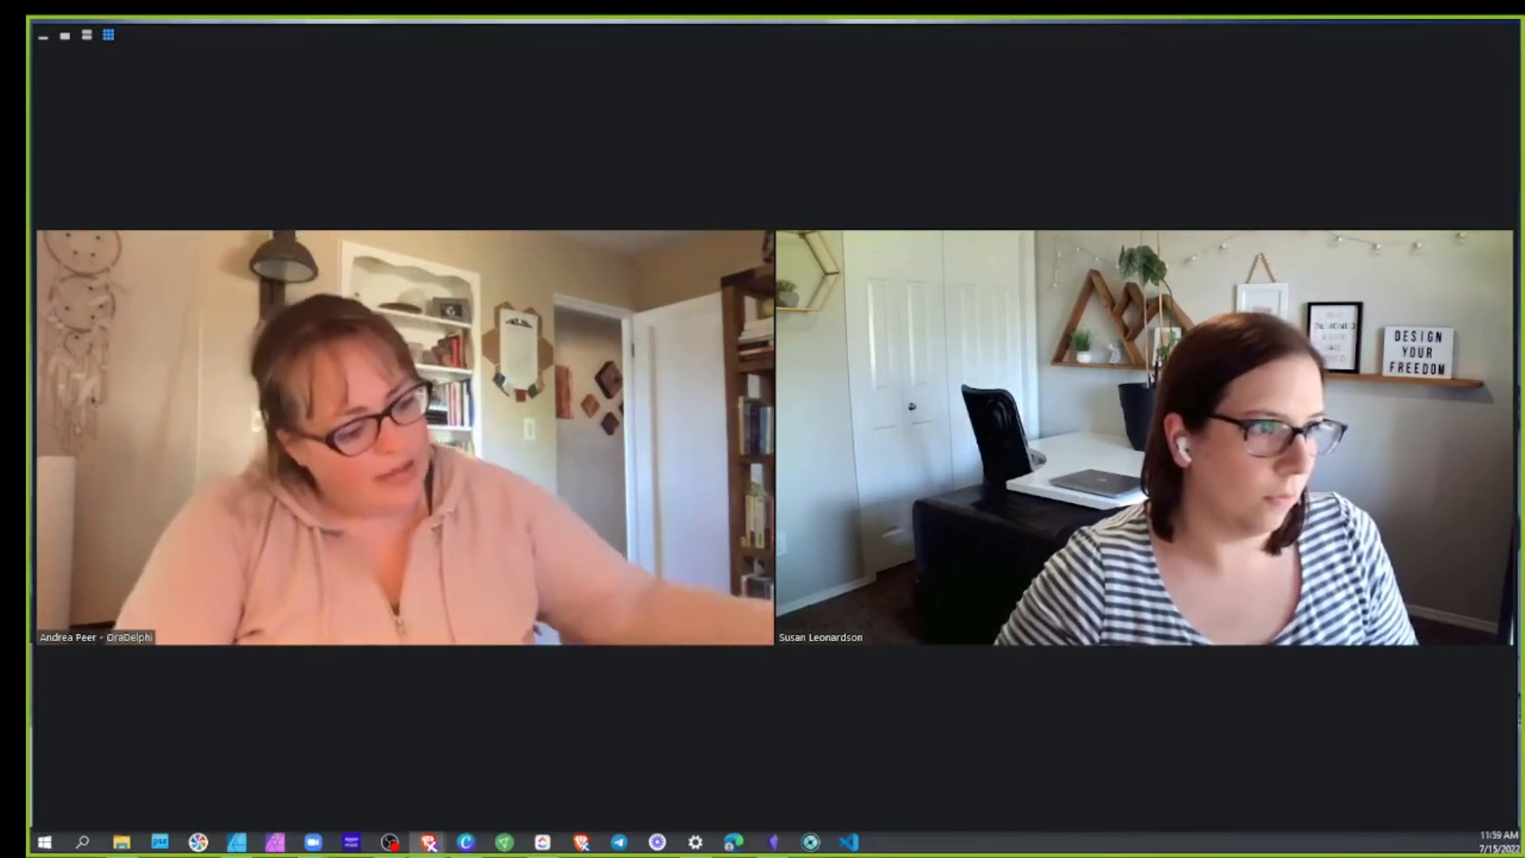
drag(36, 101, 1031, 139)
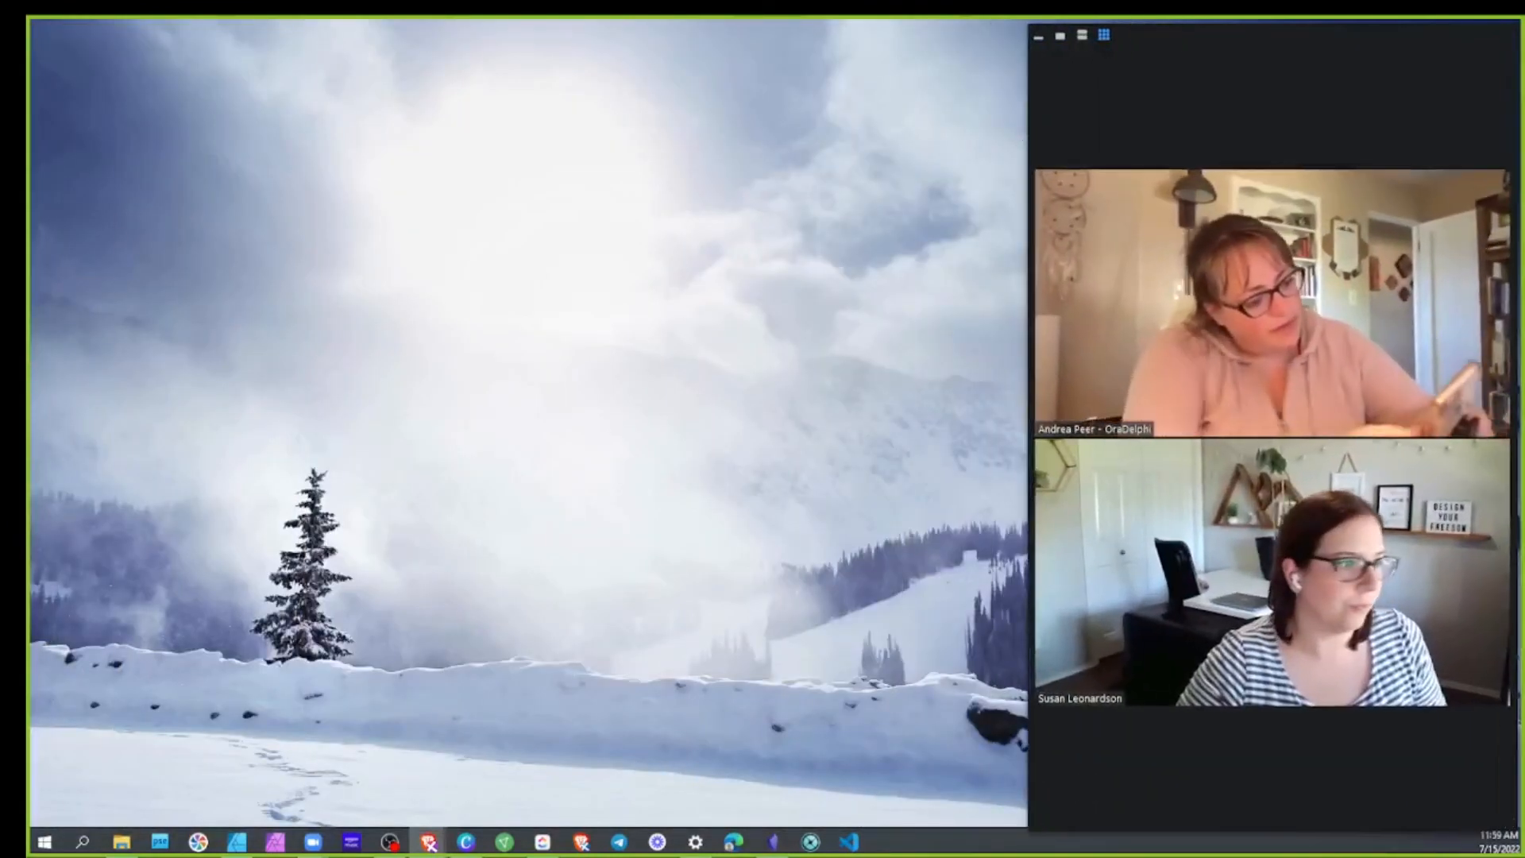
drag(32, 40, 538, 19)
drag(818, 33, 543, 44)
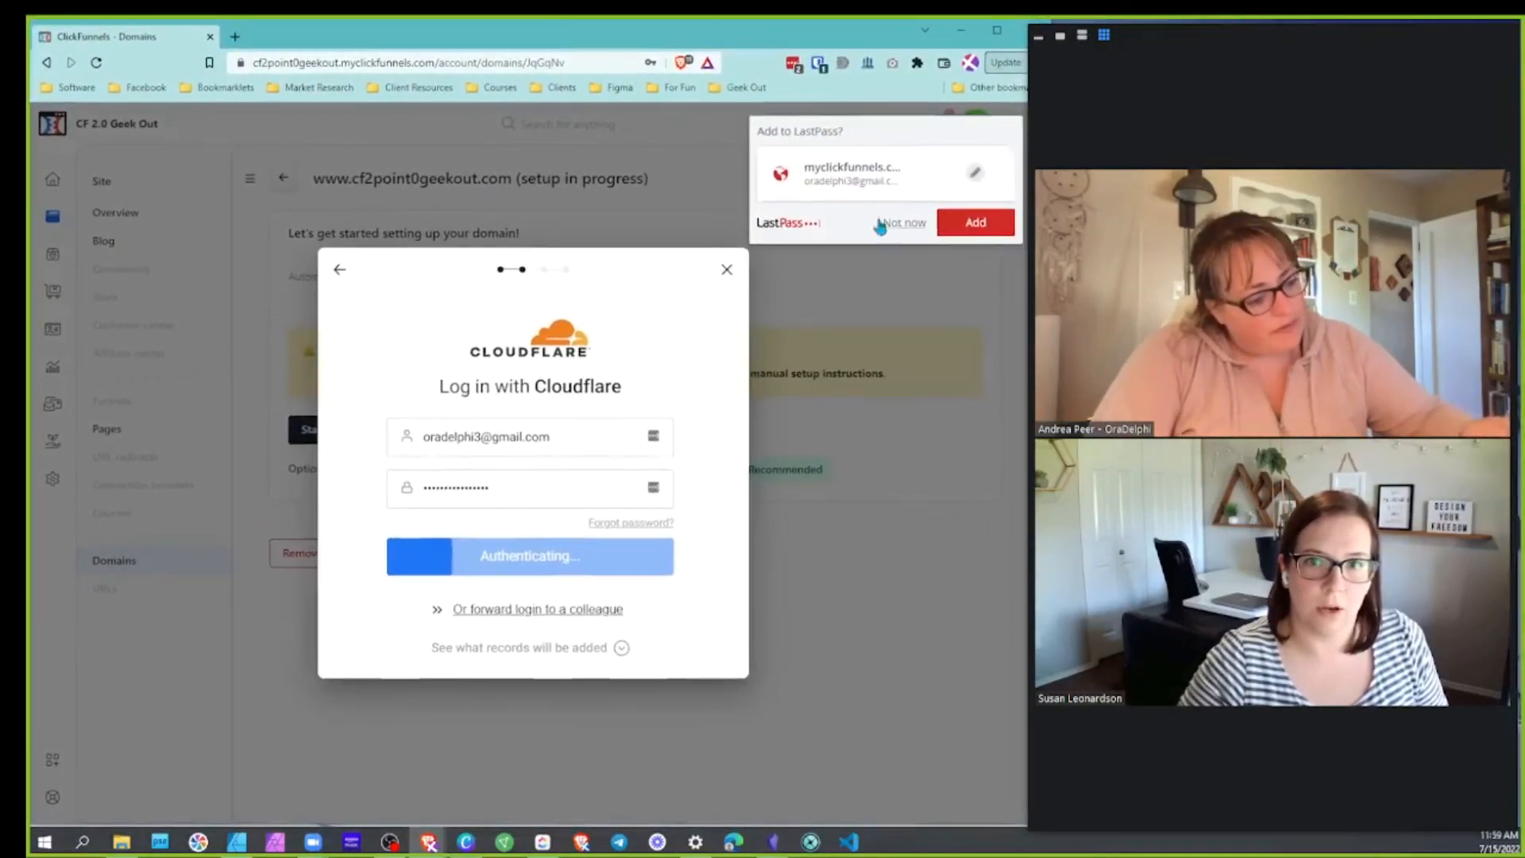
Dismiss the LastPass offer, review the DNS records to be added, approve the update, and finish
click(881, 223)
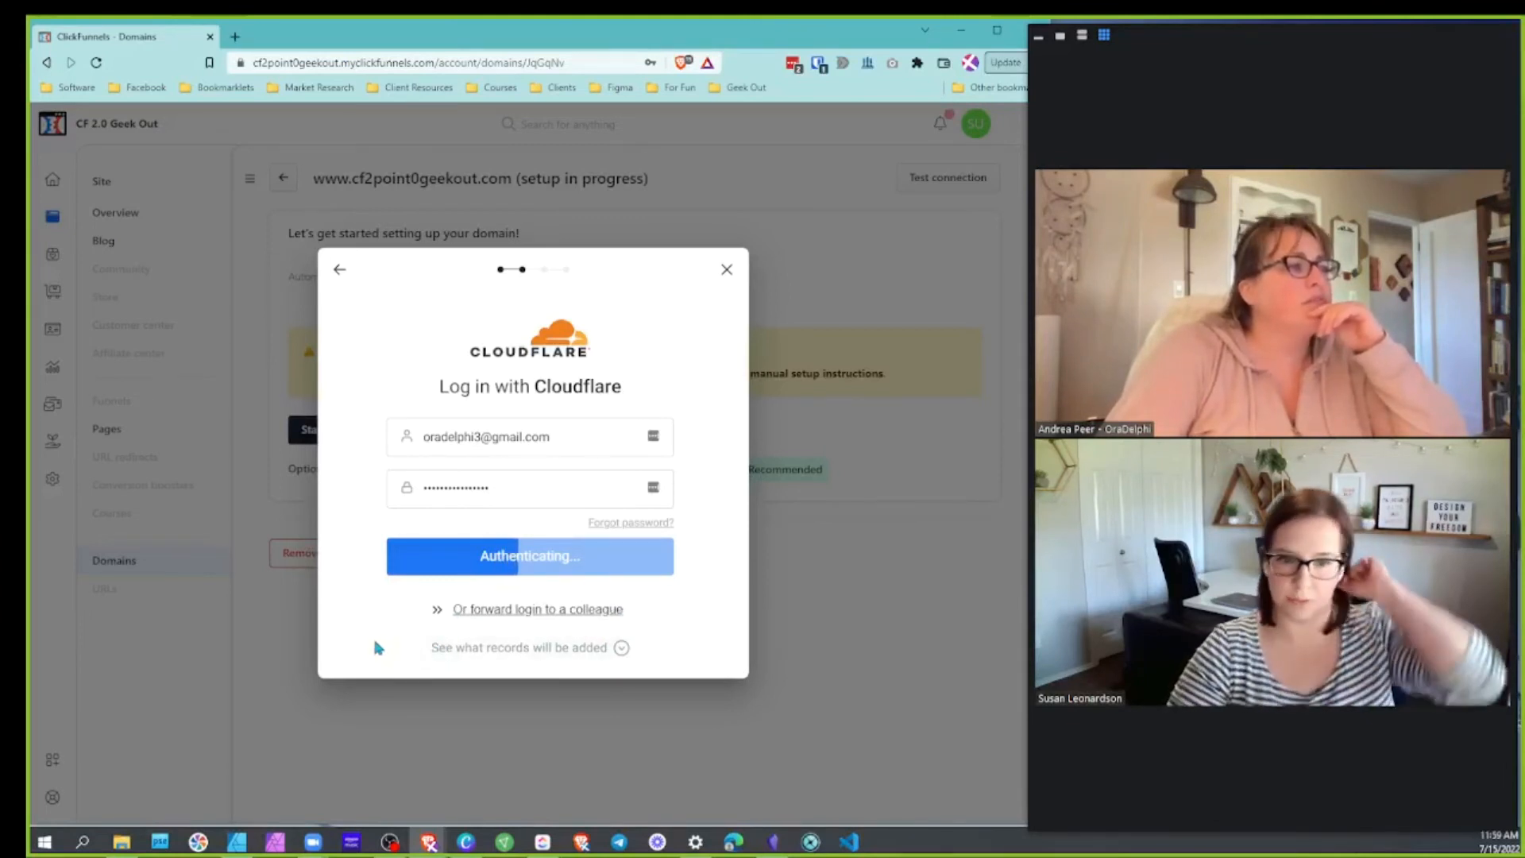
click(618, 647)
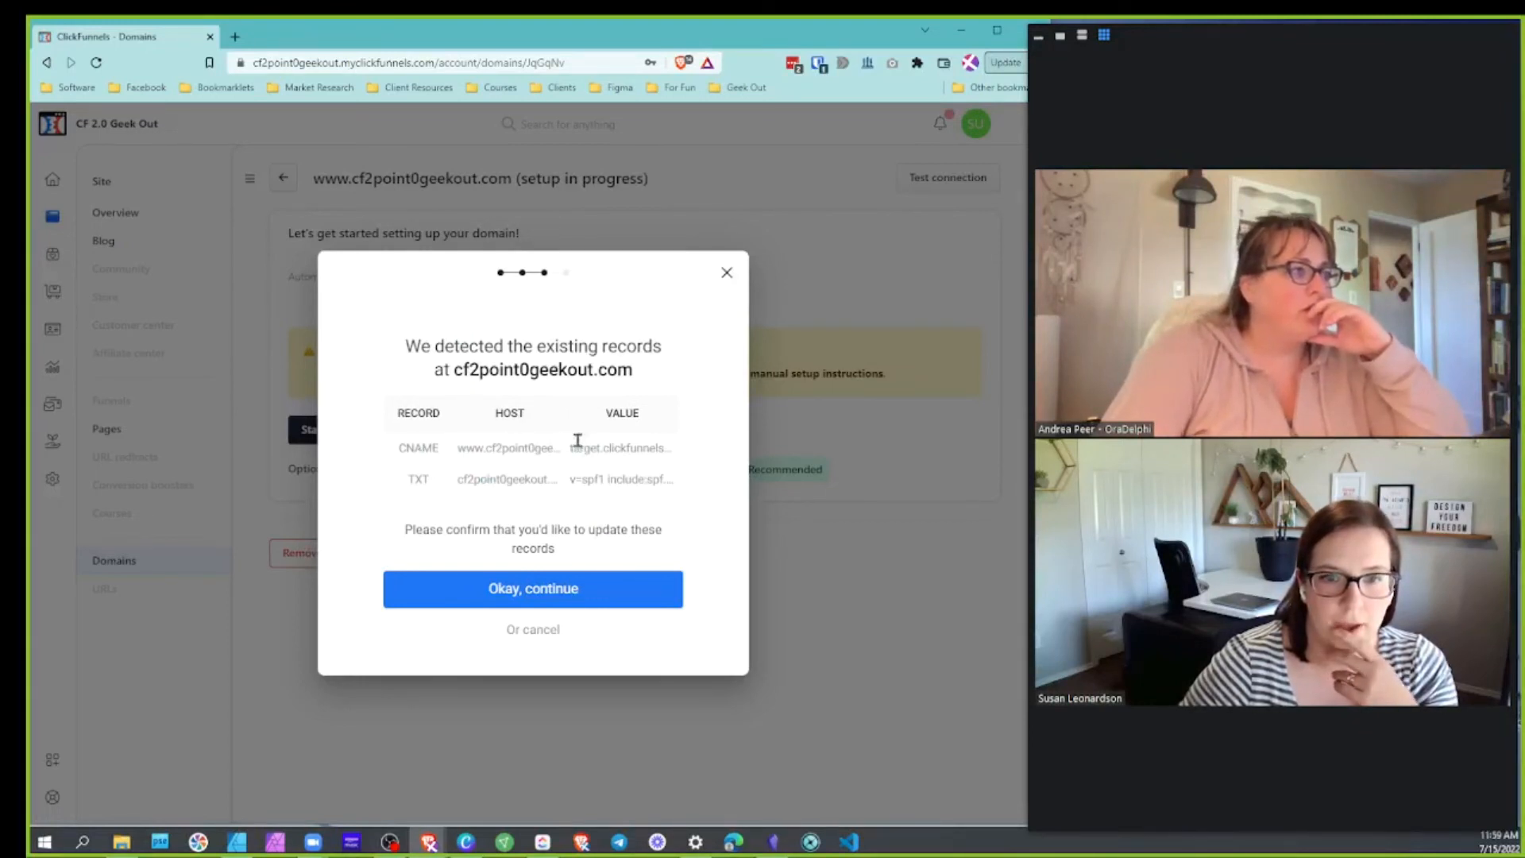
click(566, 589)
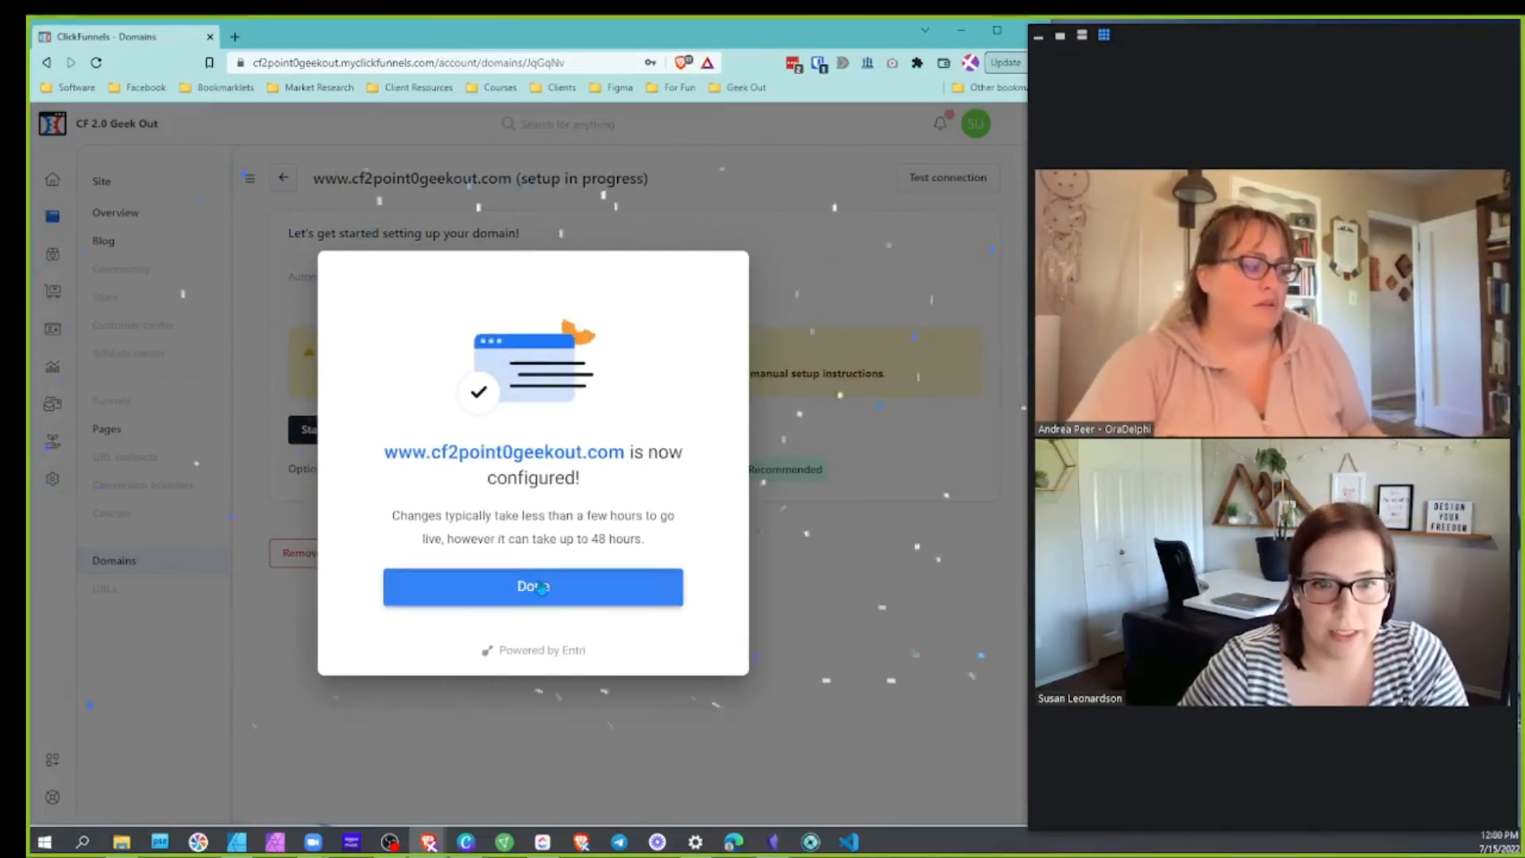
click(541, 585)
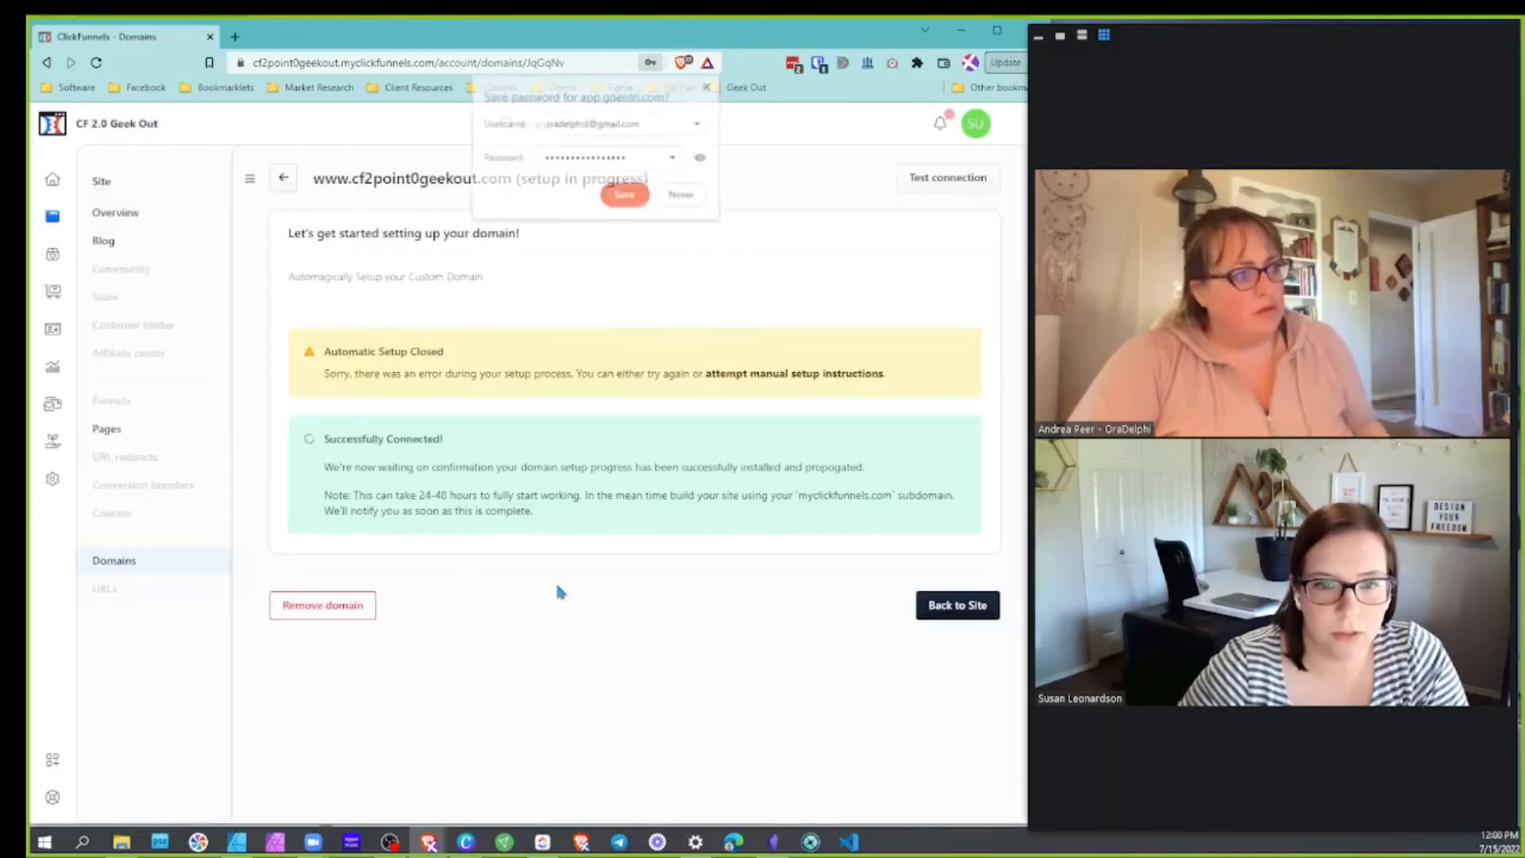
click(681, 199)
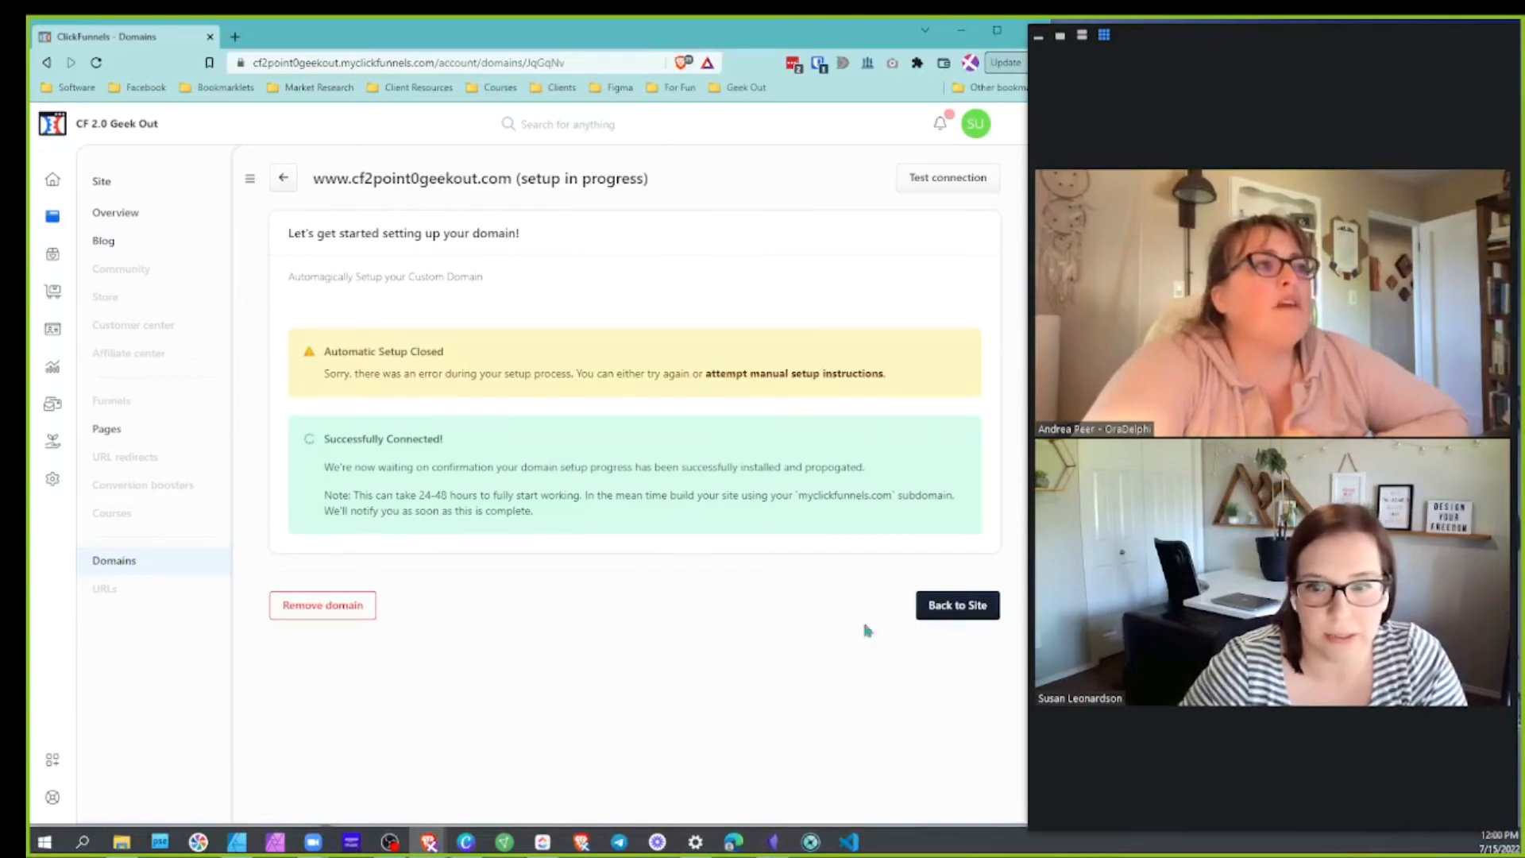
click(965, 187)
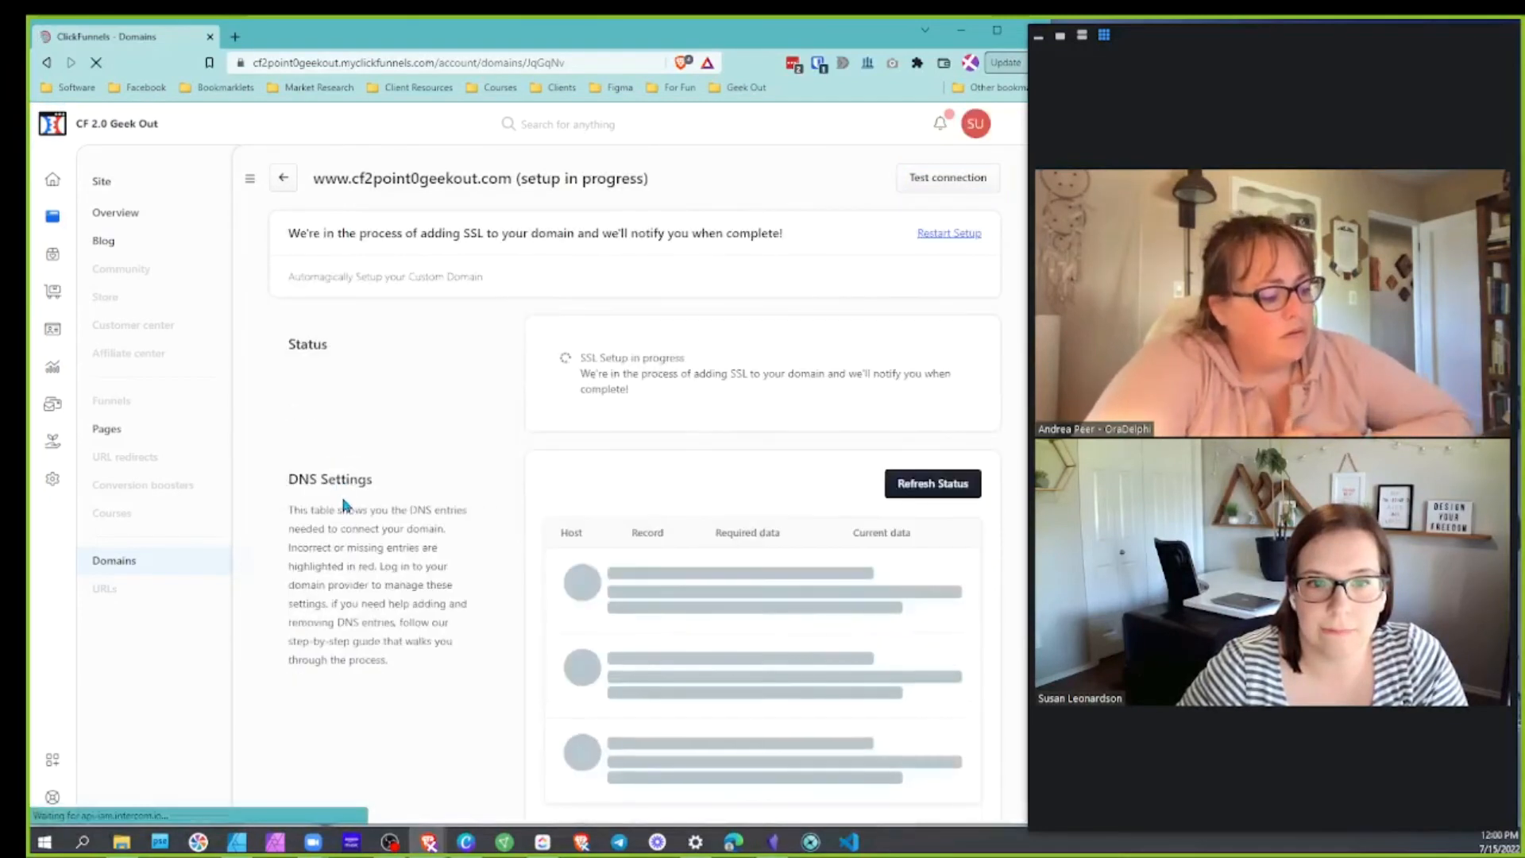
drag(445, 233, 640, 228)
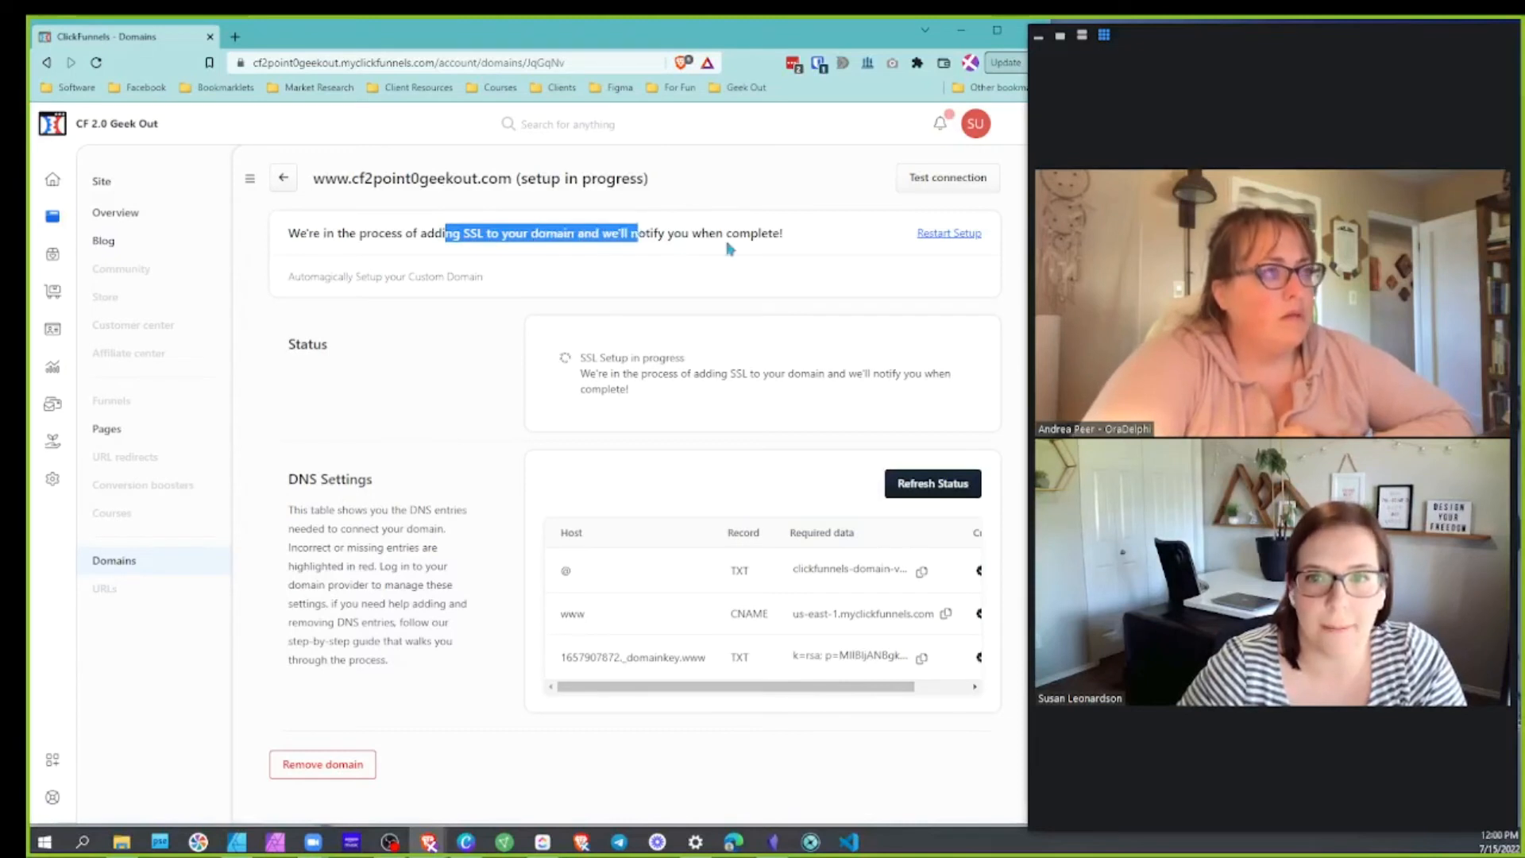
click(436, 238)
drag(418, 235, 483, 234)
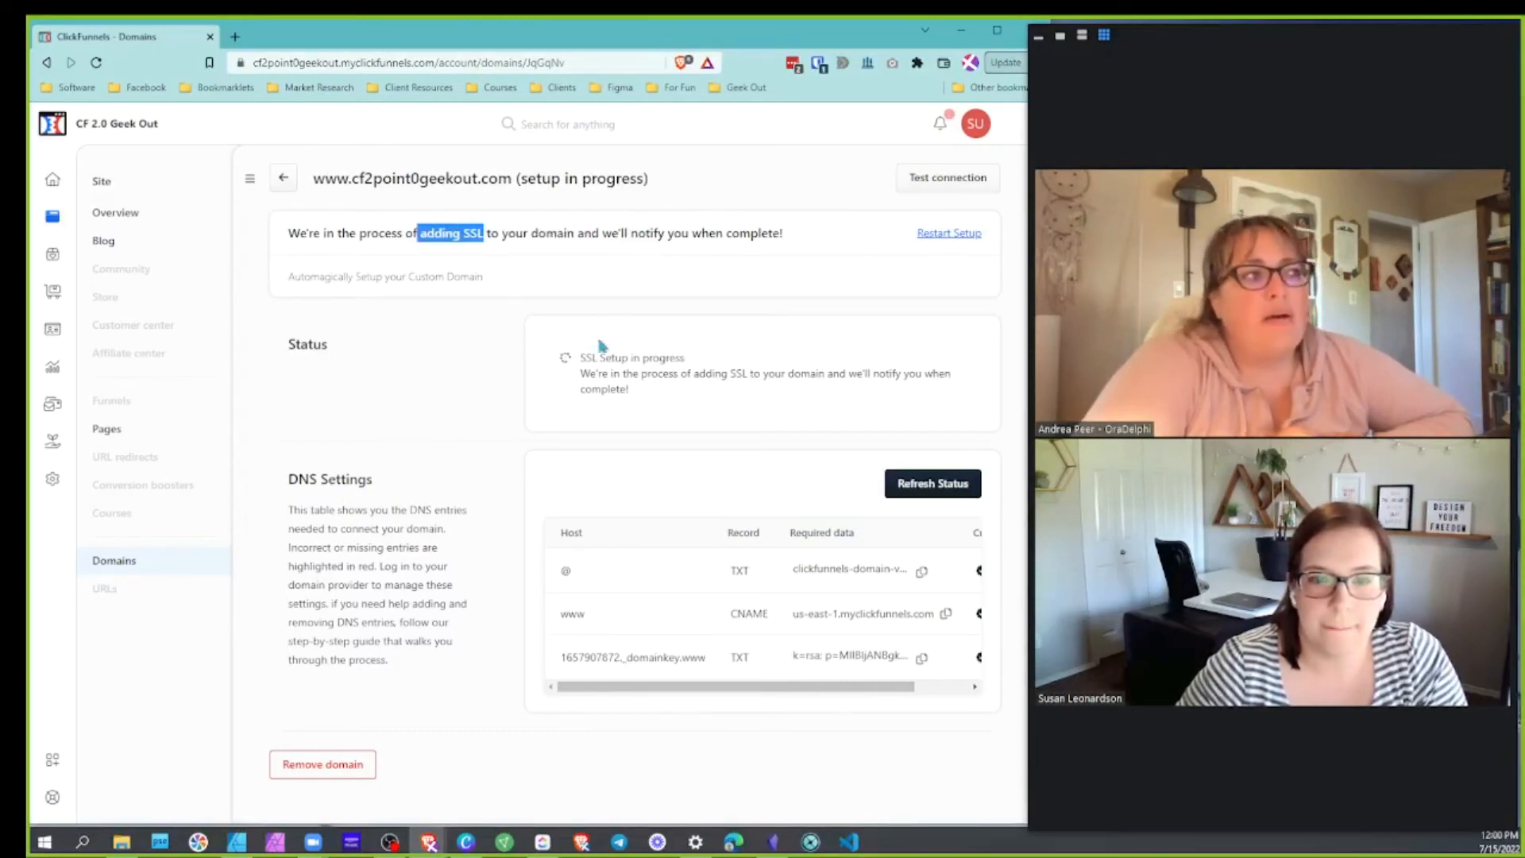
drag(598, 355, 686, 359)
click(689, 363)
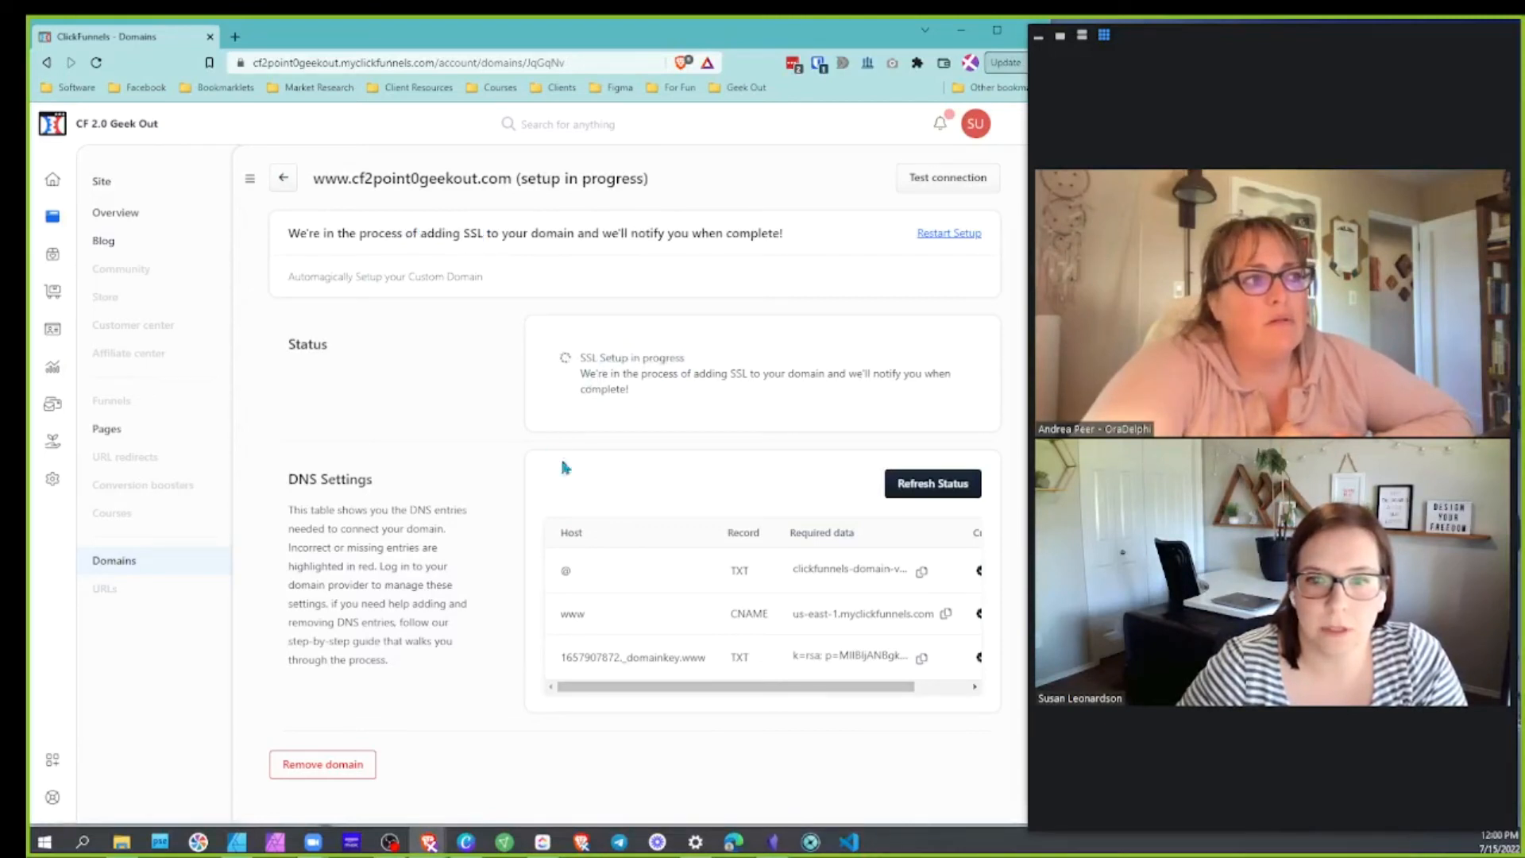
drag(622, 373, 837, 374)
click(840, 397)
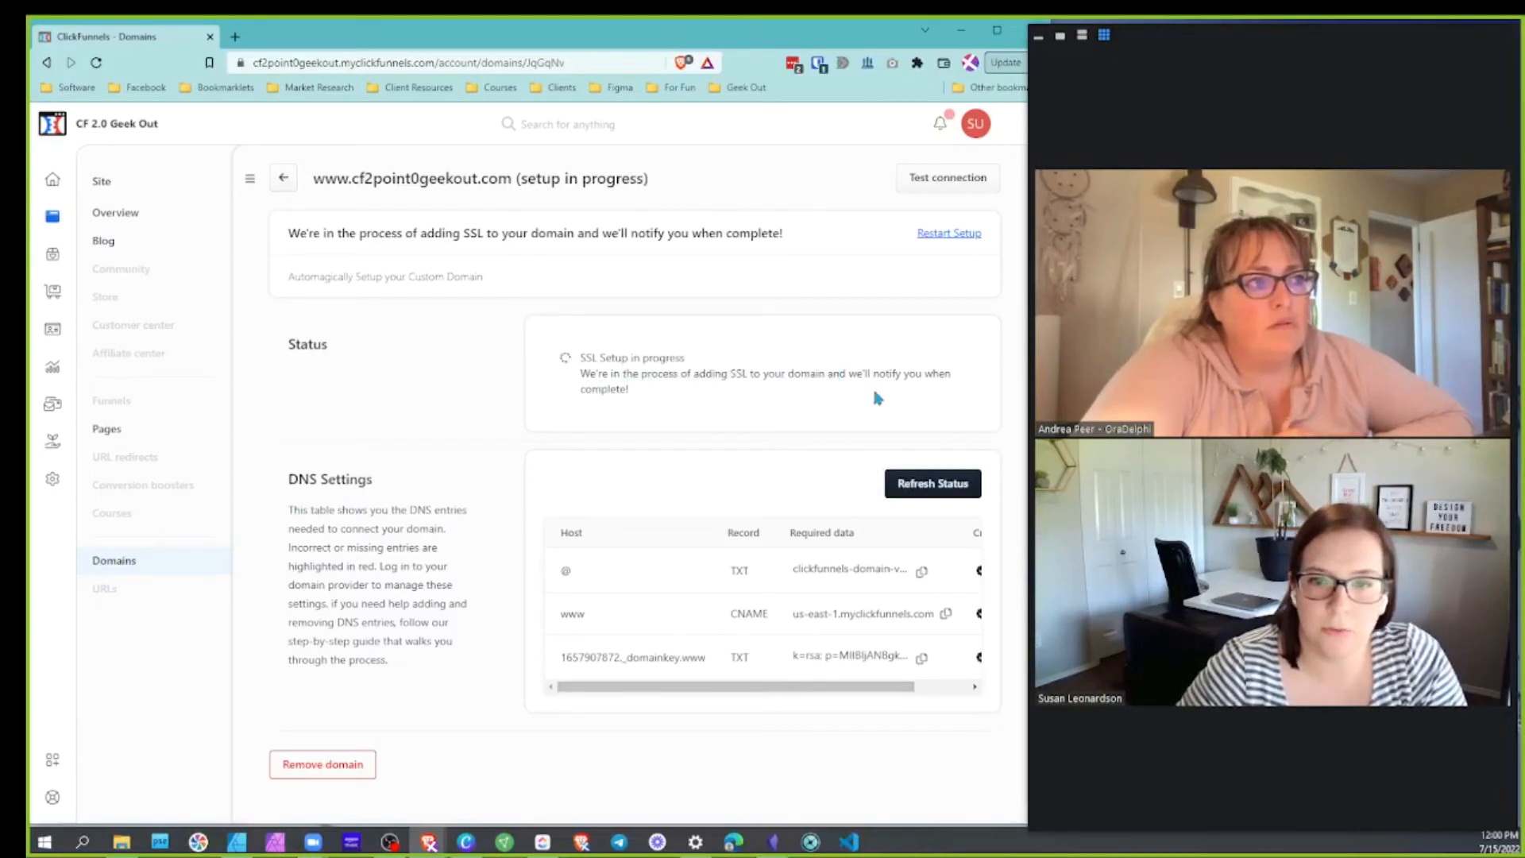
scroll(373, 509, down, 1)
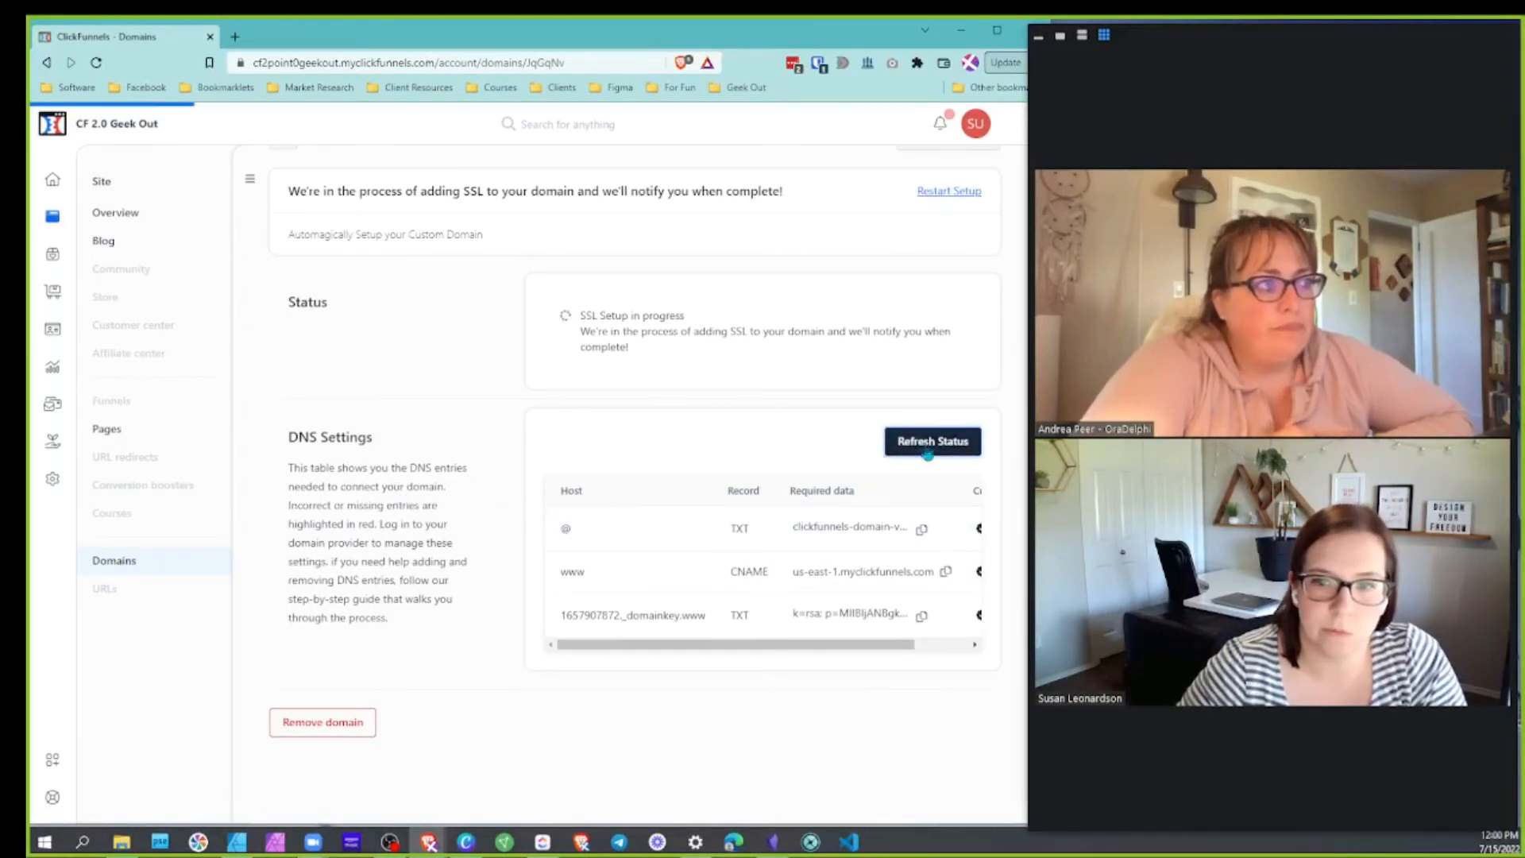
scroll(842, 552, up, 1)
scroll(808, 633, down, 1)
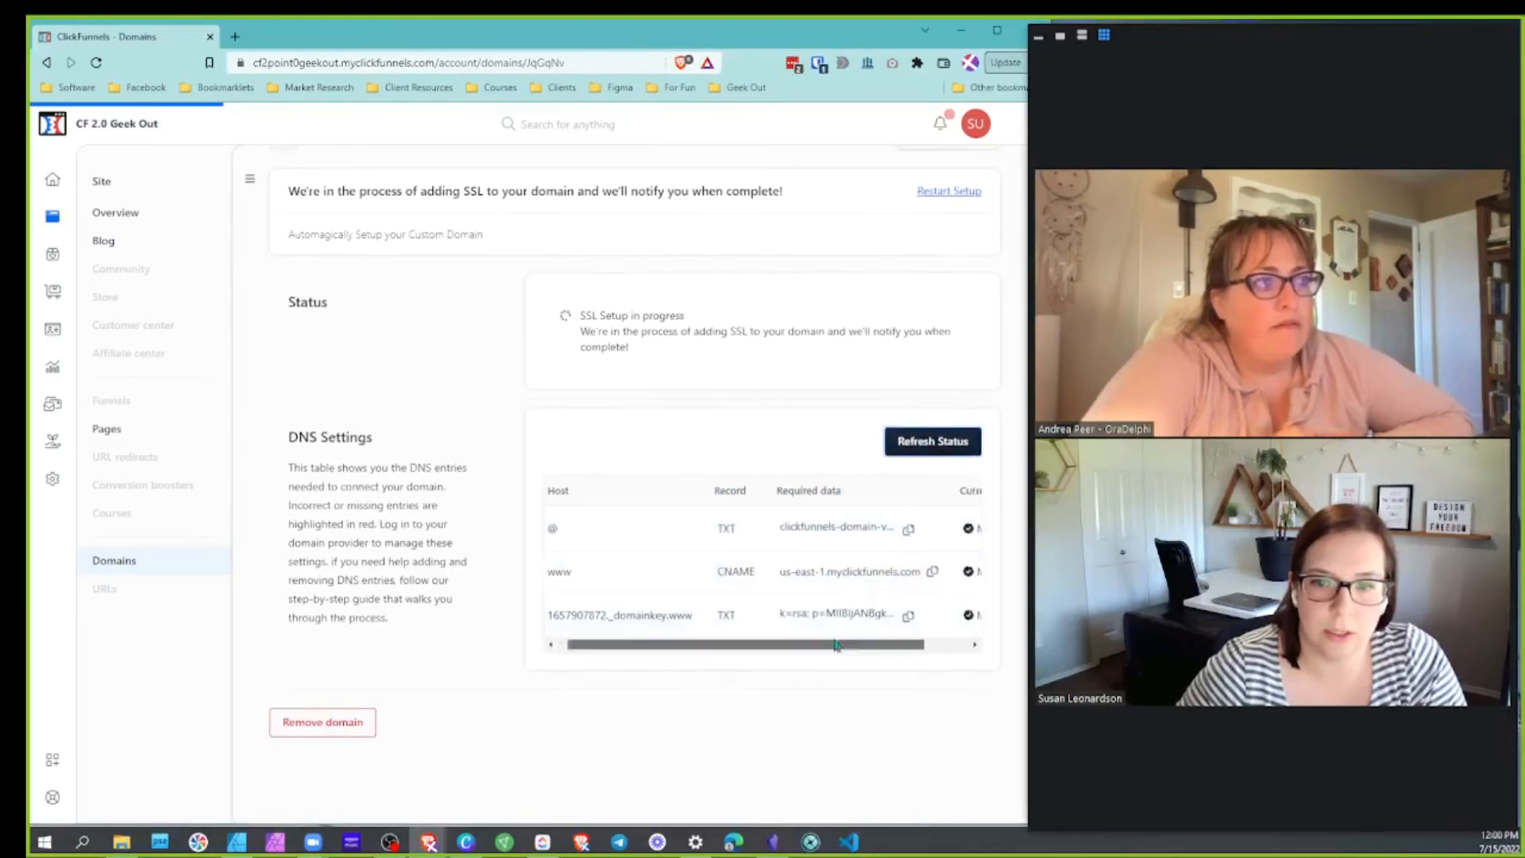
drag(858, 650, 939, 655)
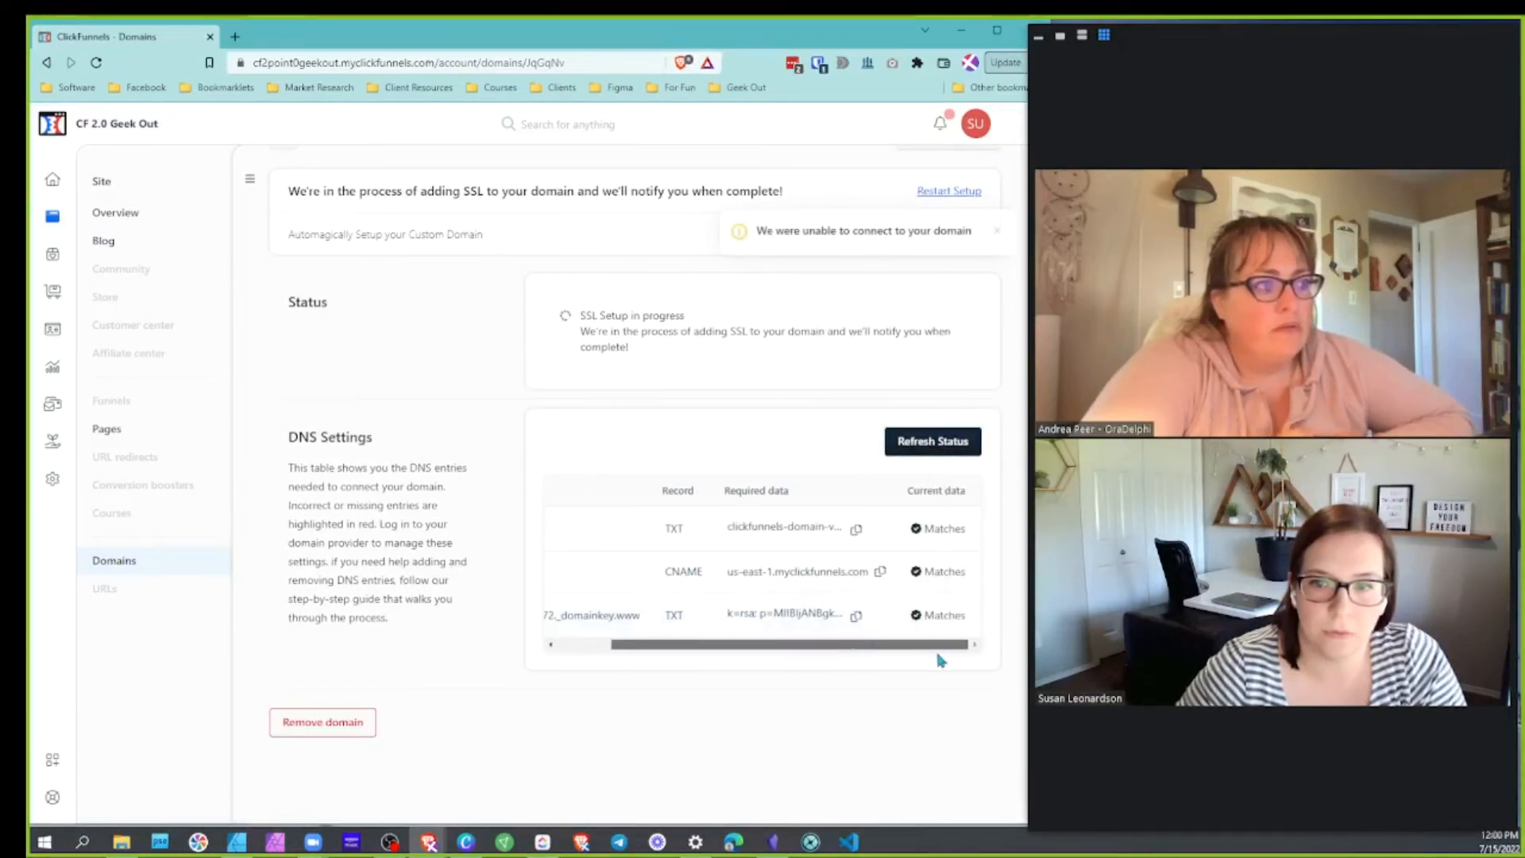
drag(803, 650, 657, 656)
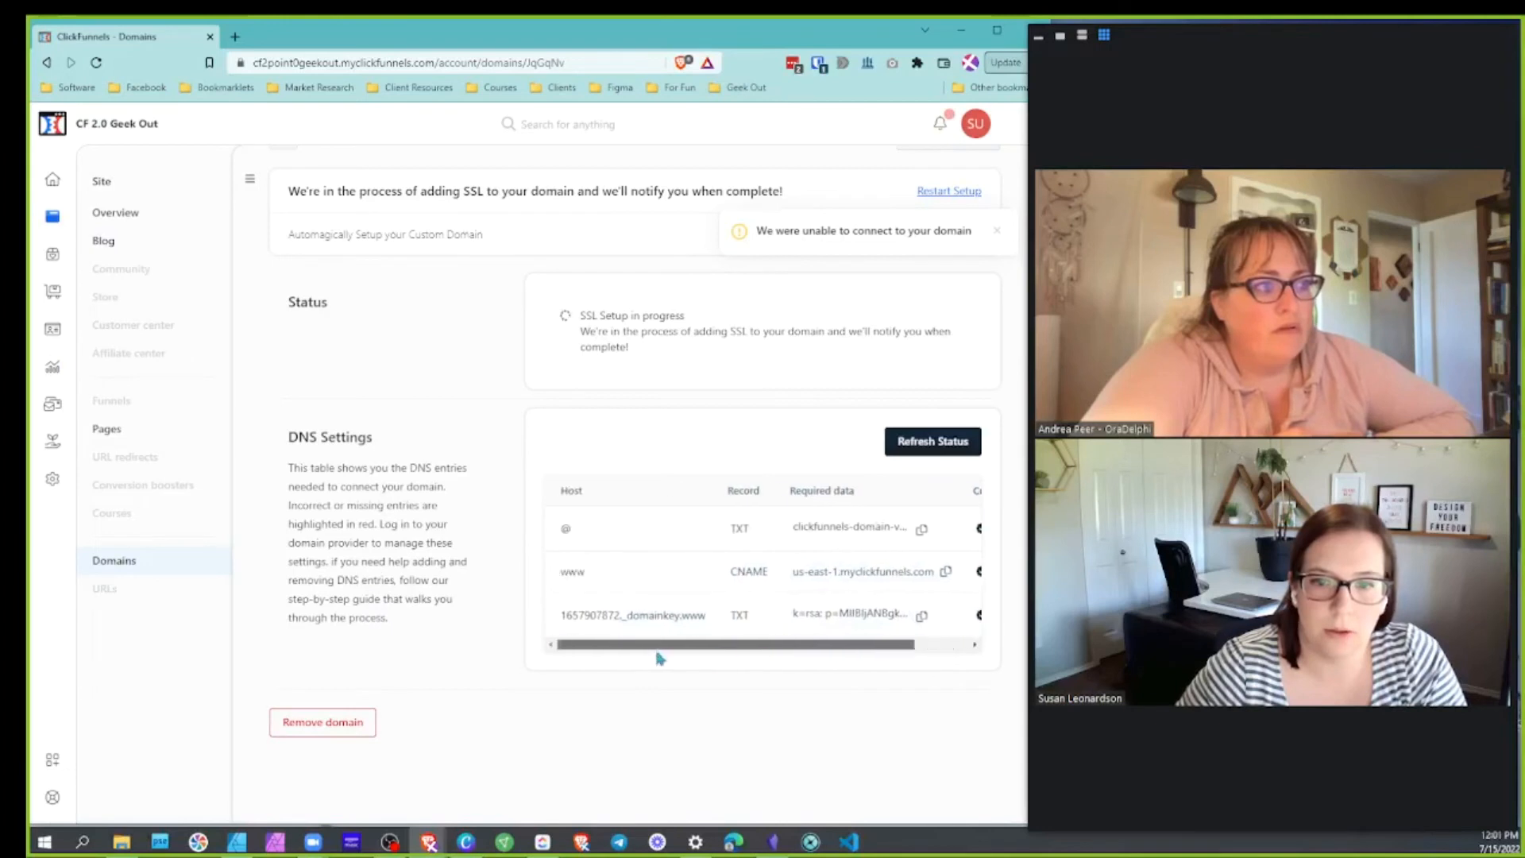
scroll(582, 435, up, 1)
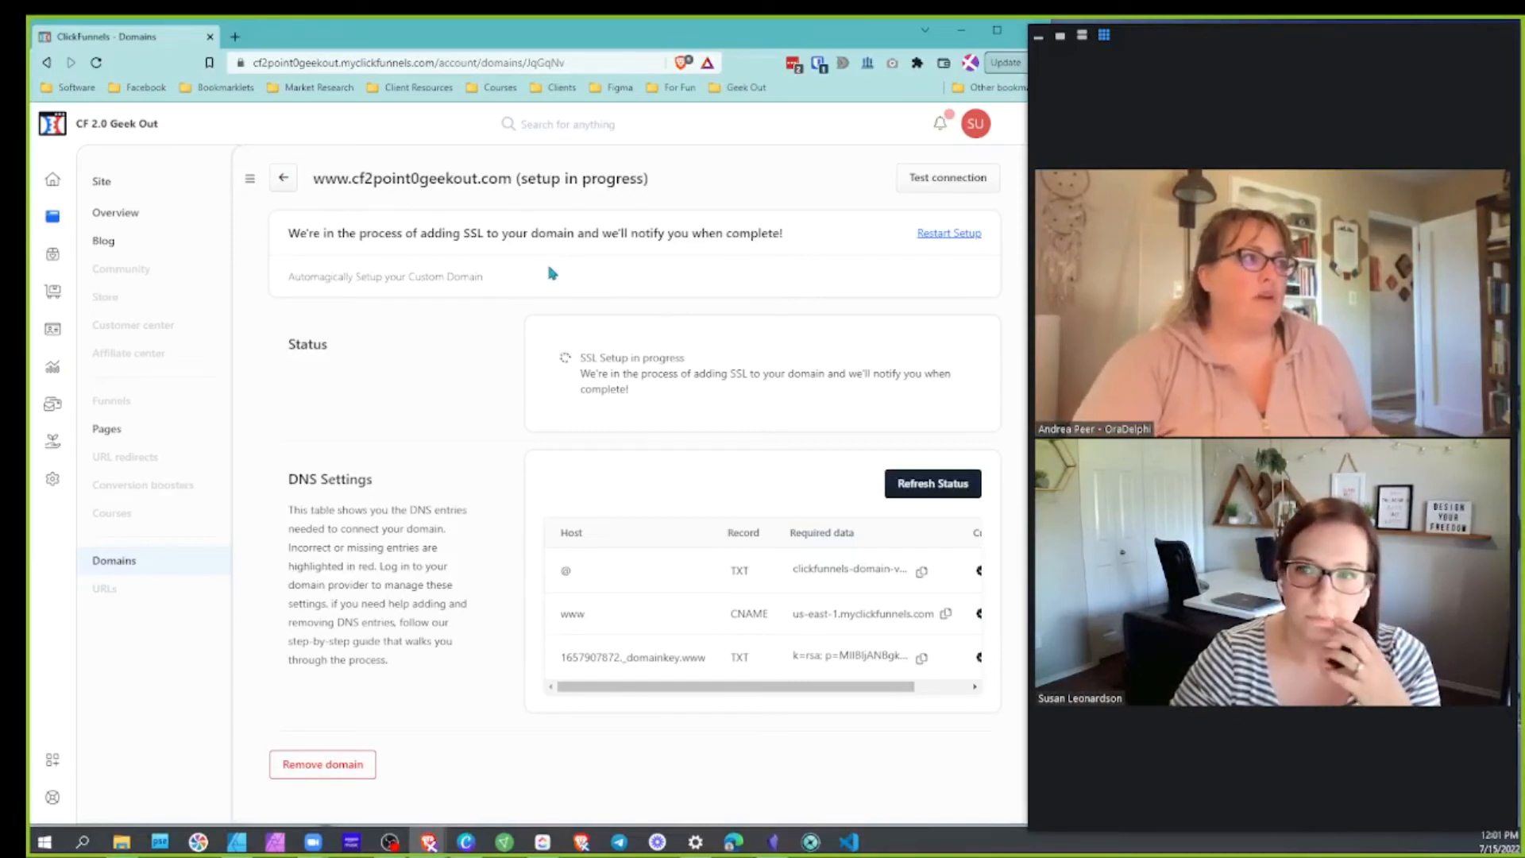
click(945, 235)
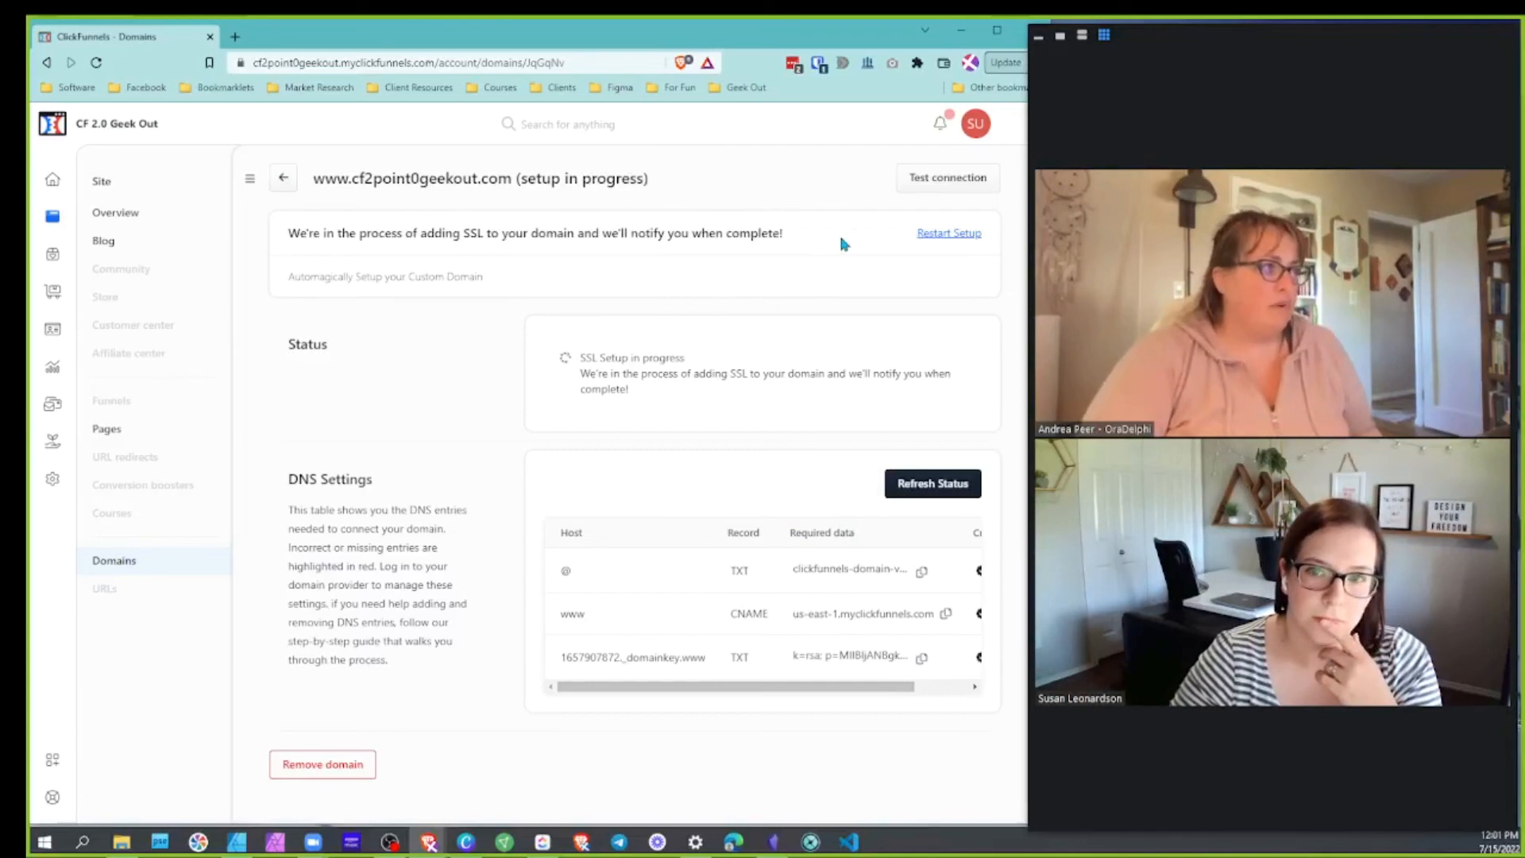
Restart setup and let Entri analyse cf2point0geekout.com until the Cloudflare login form appears
click(945, 235)
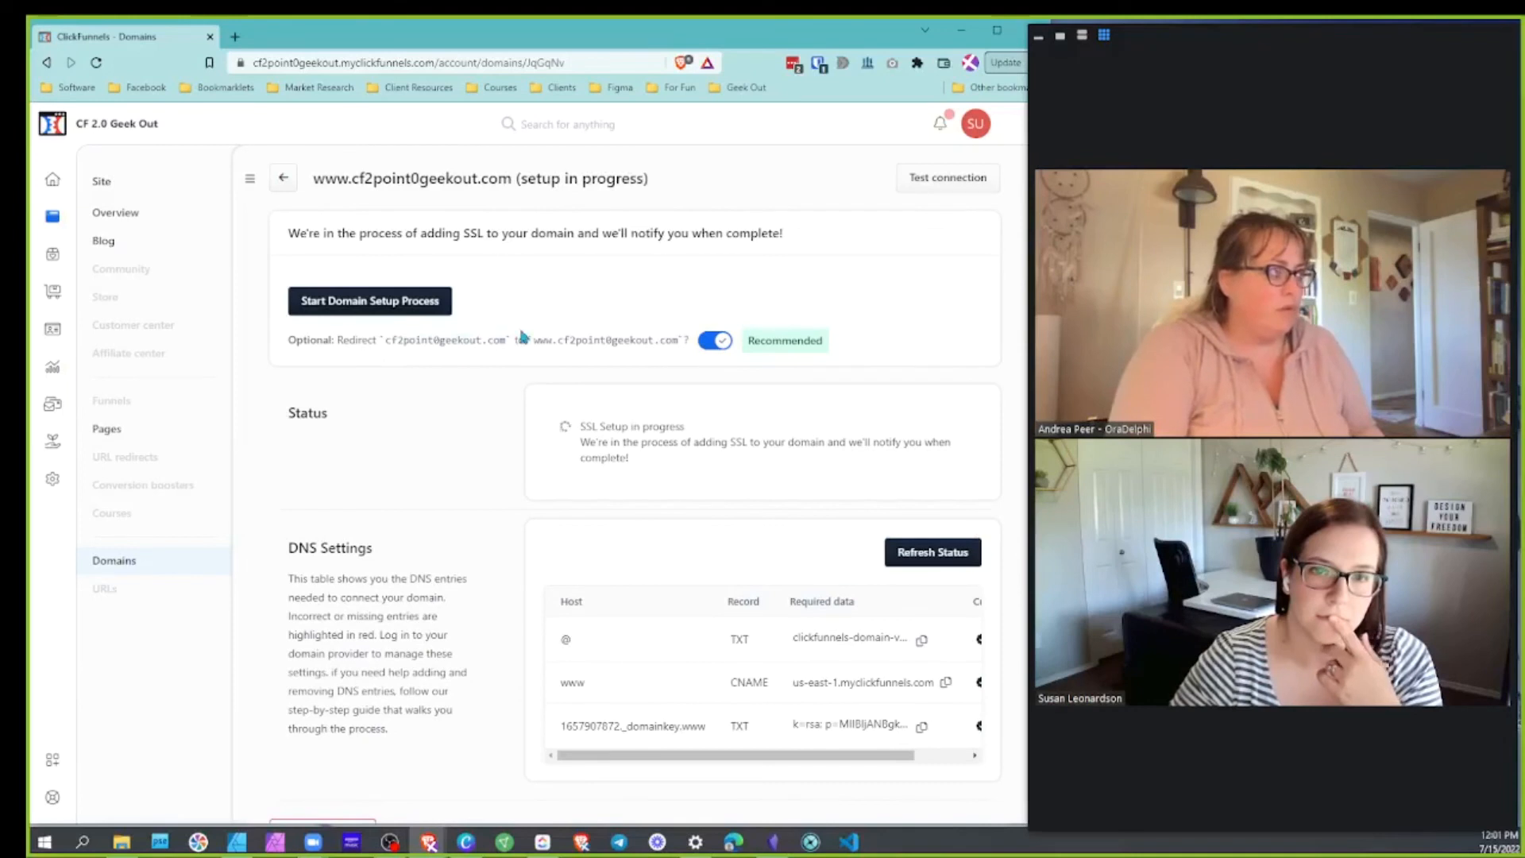
drag(374, 347, 695, 347)
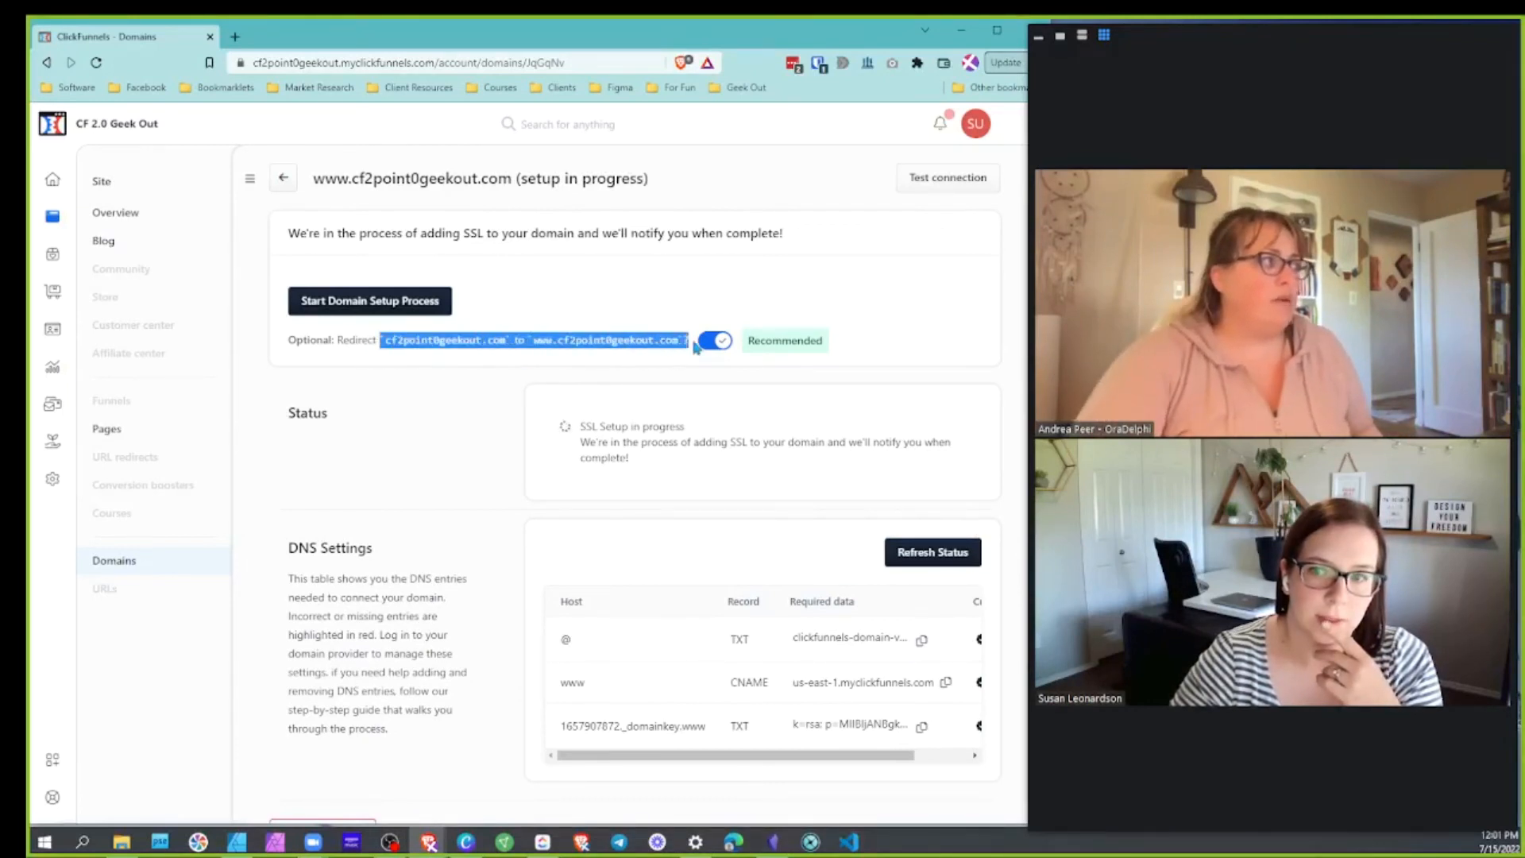
click(532, 369)
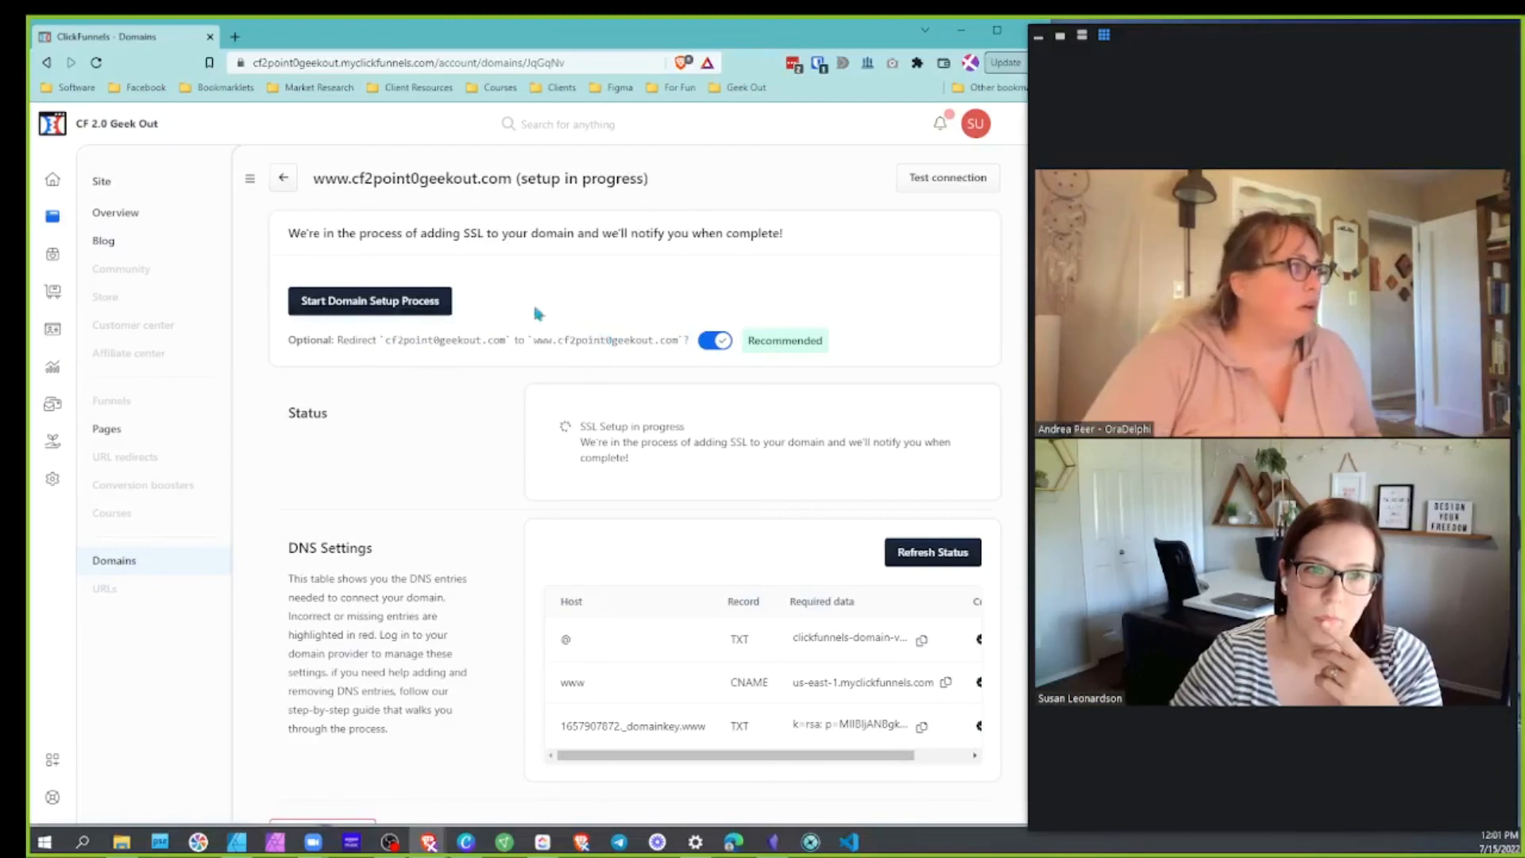
click(370, 308)
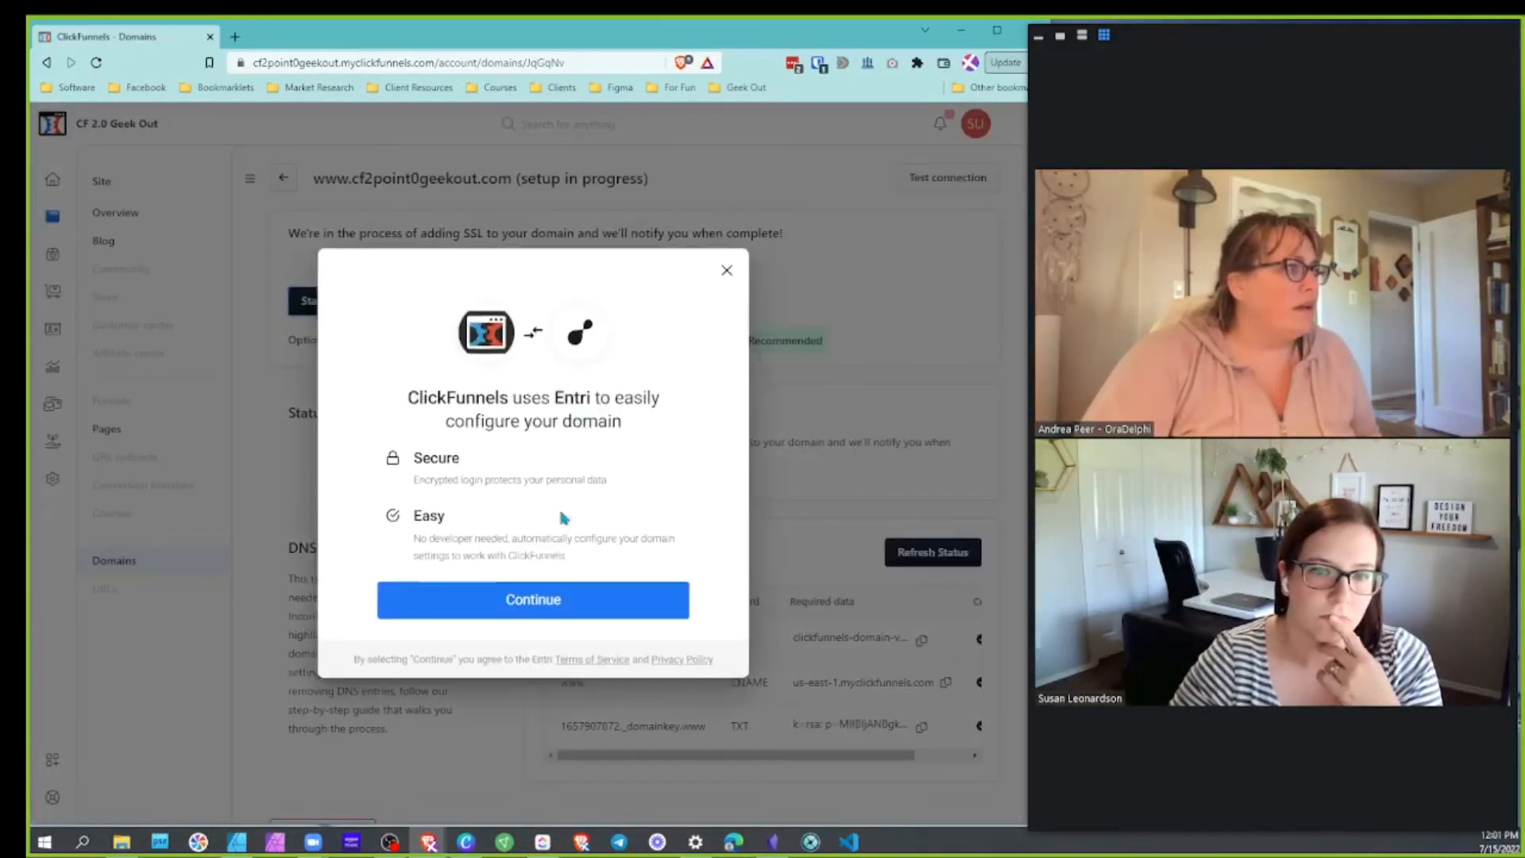
click(540, 613)
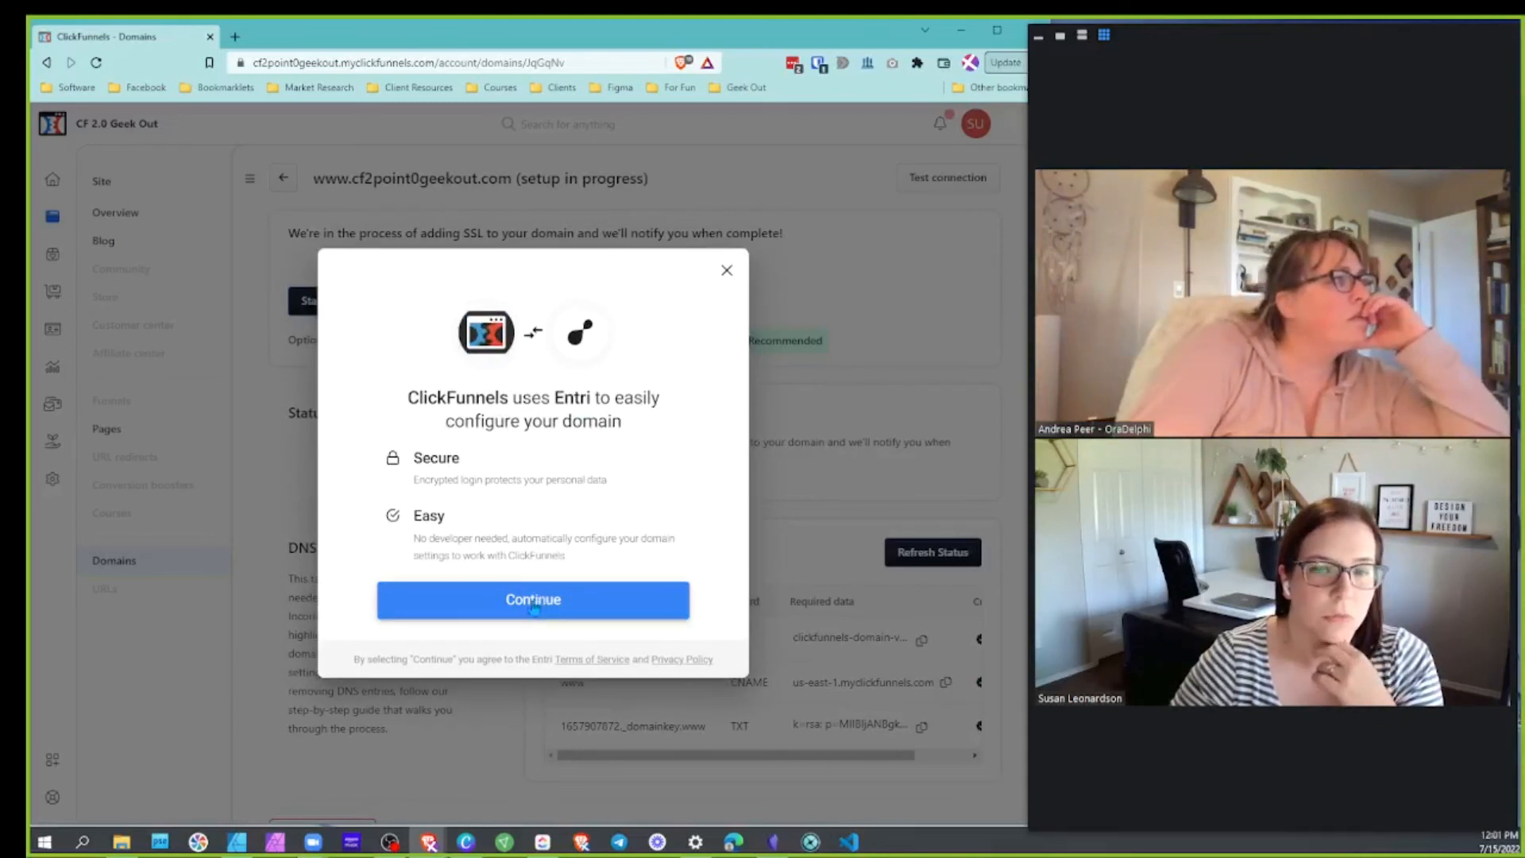
click(537, 607)
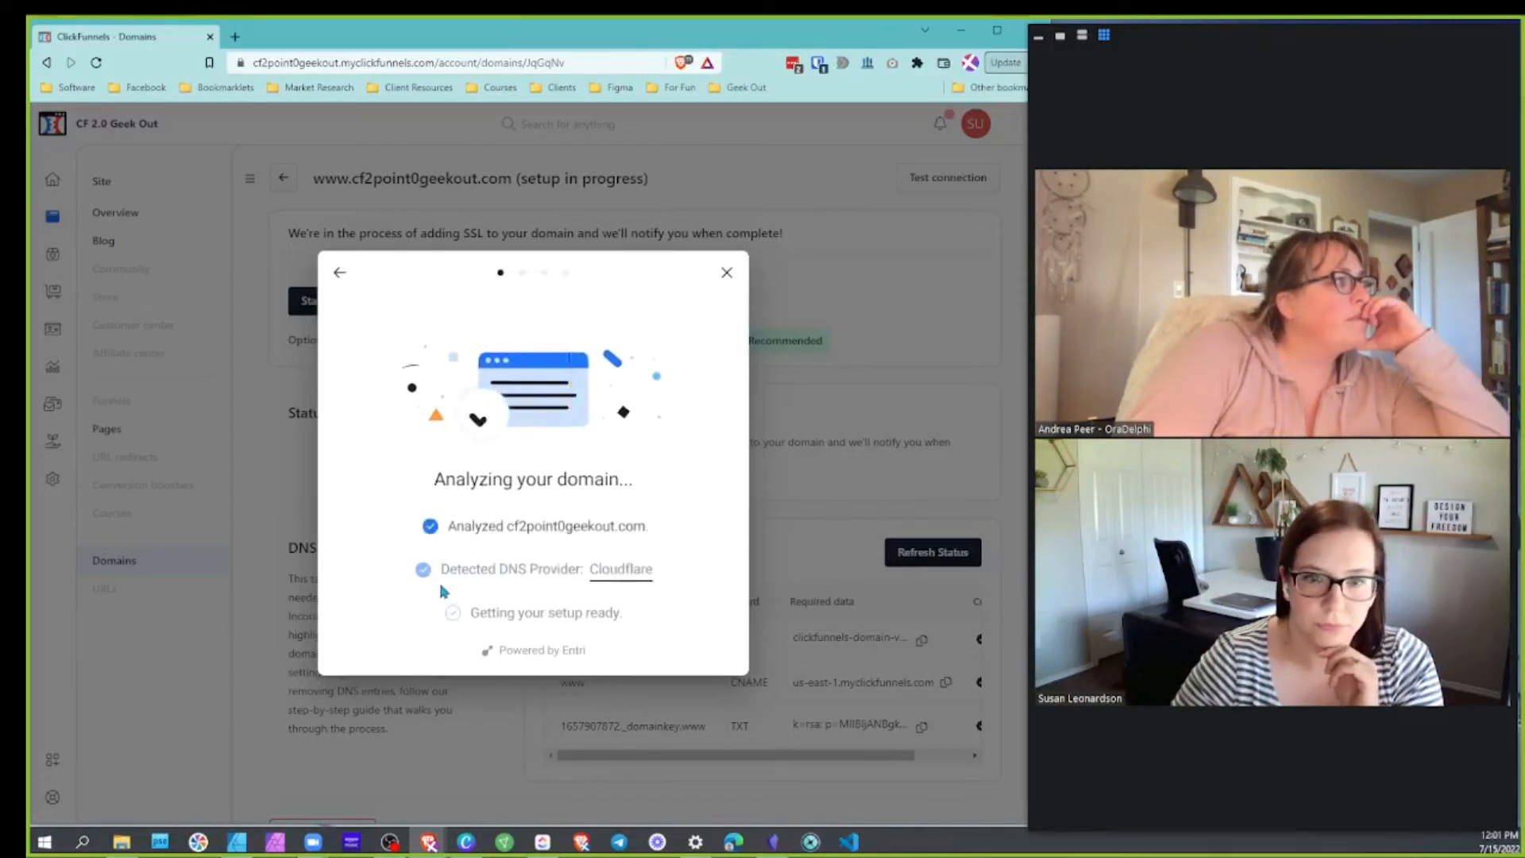
click(551, 440)
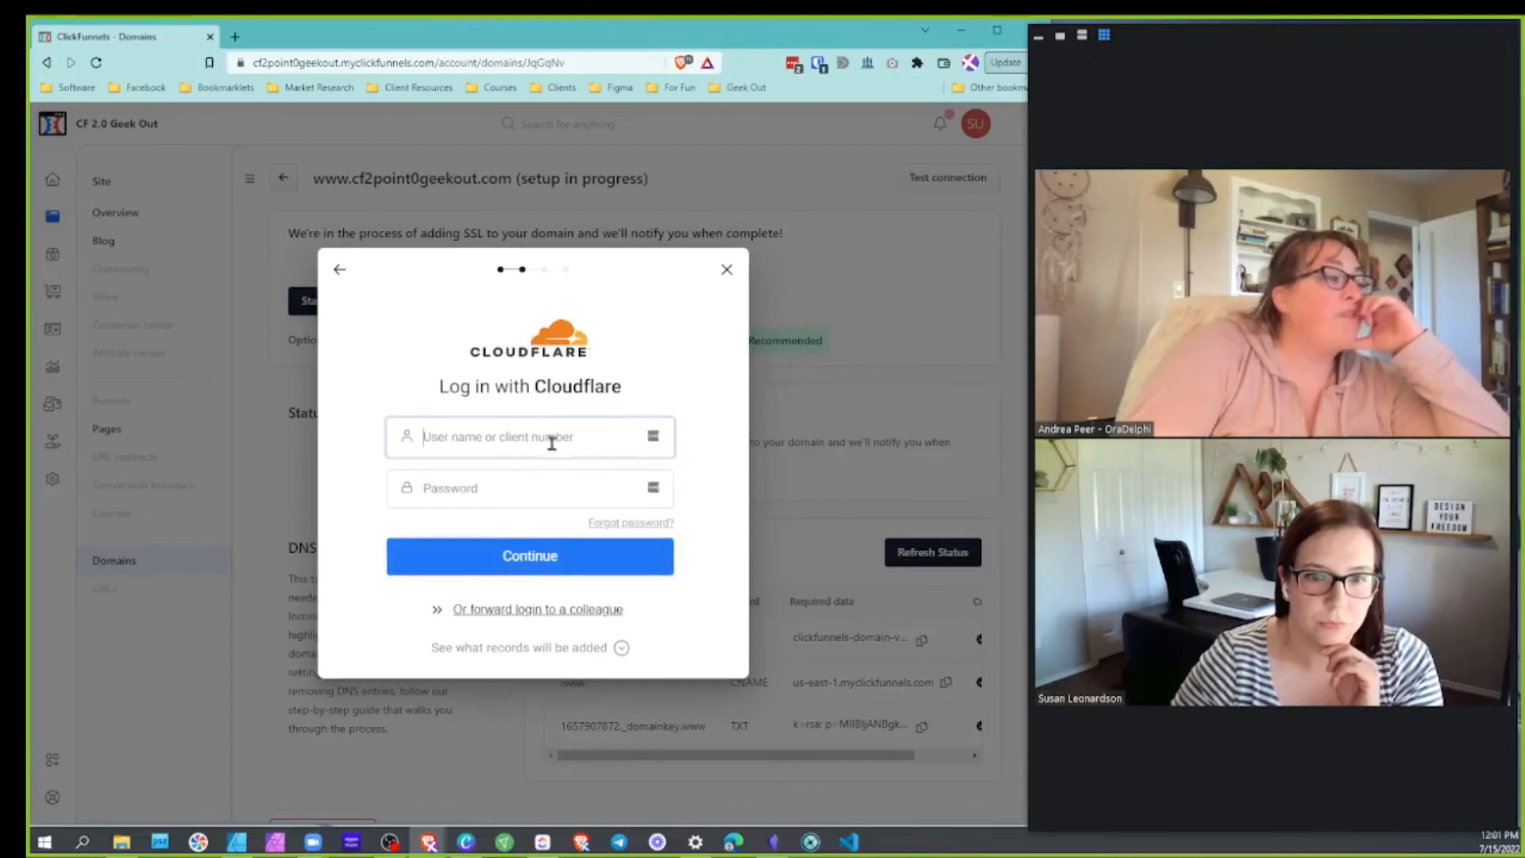
Log in to Cloudflare with the account e-mail and pasted password in the Entri form
click(459, 488)
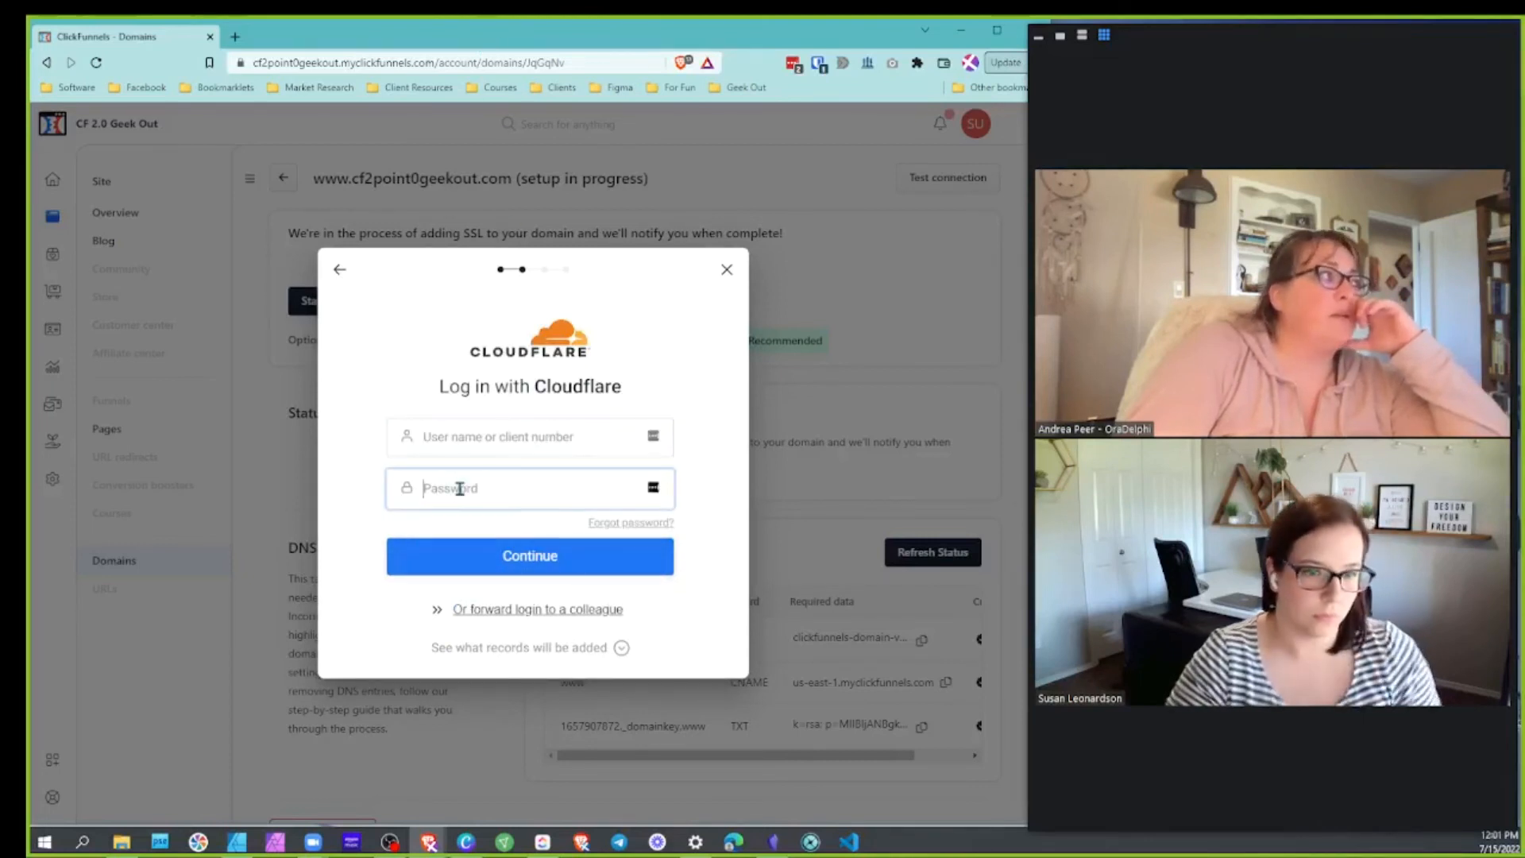
key(ctrl+v)
click(492, 436)
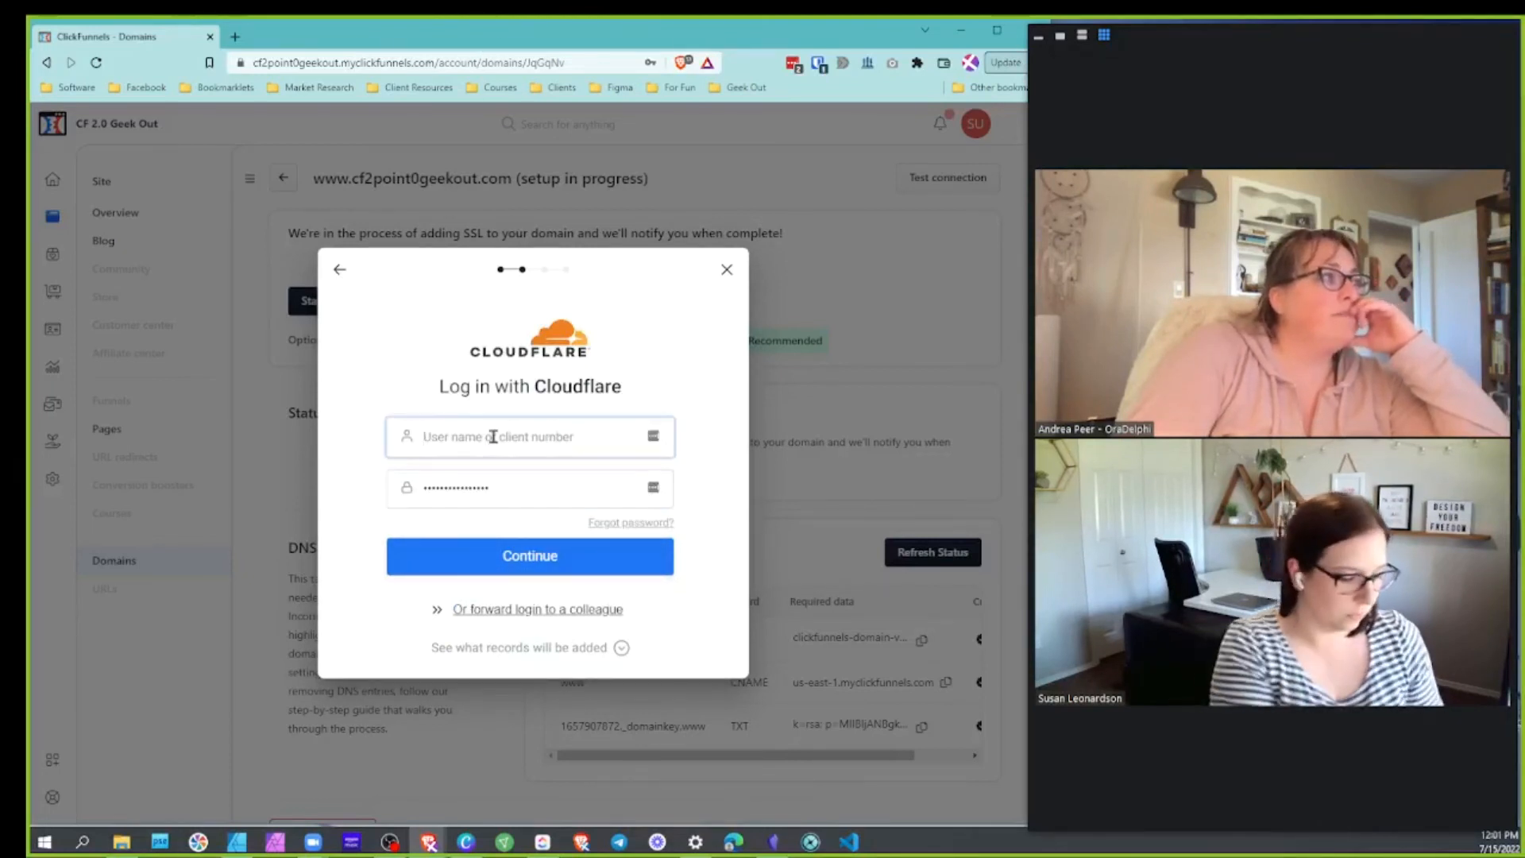
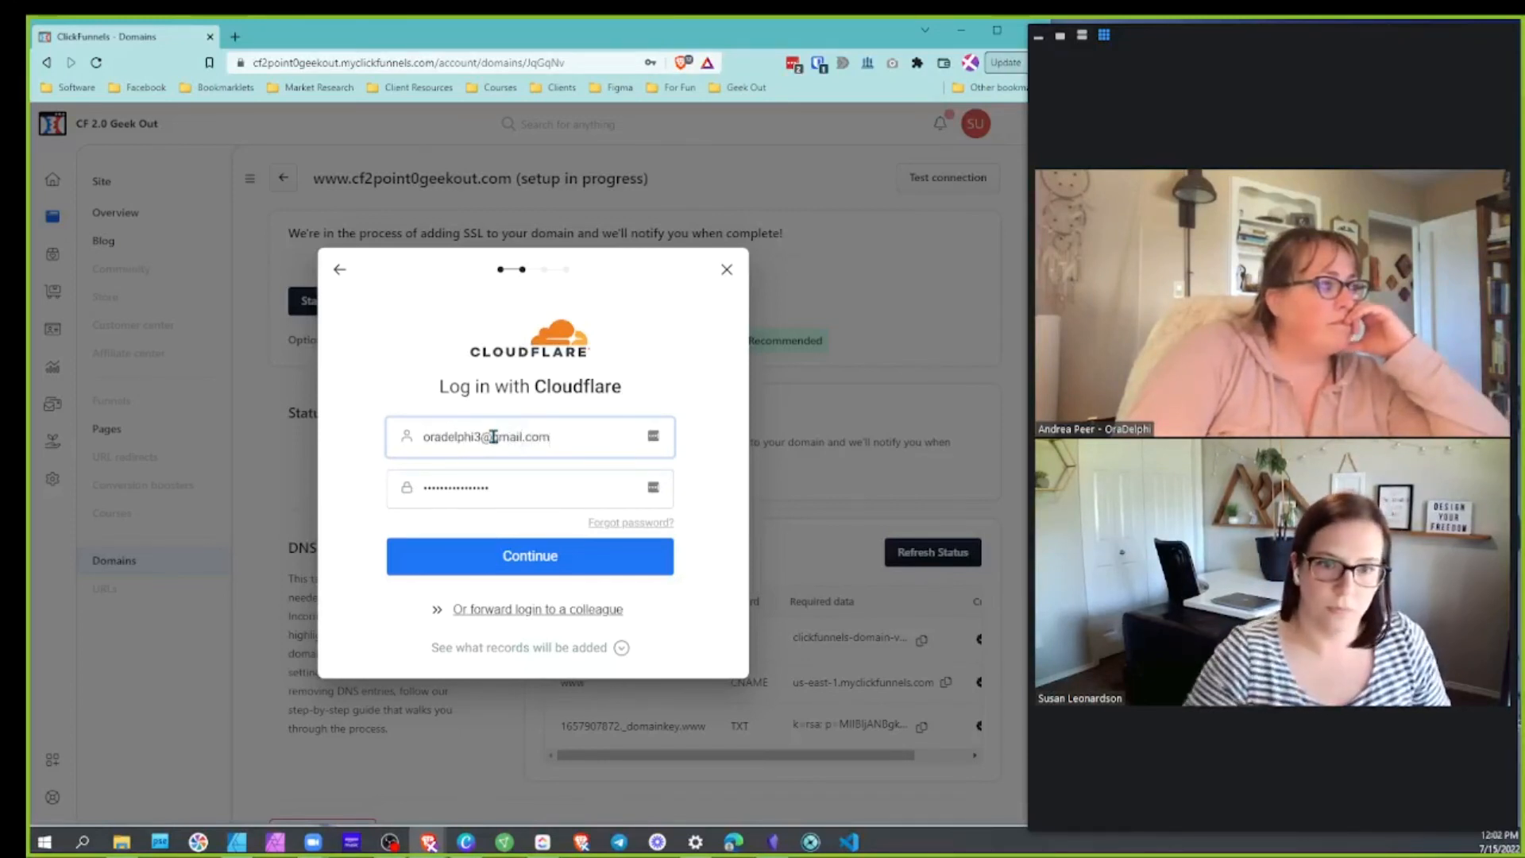
click(543, 562)
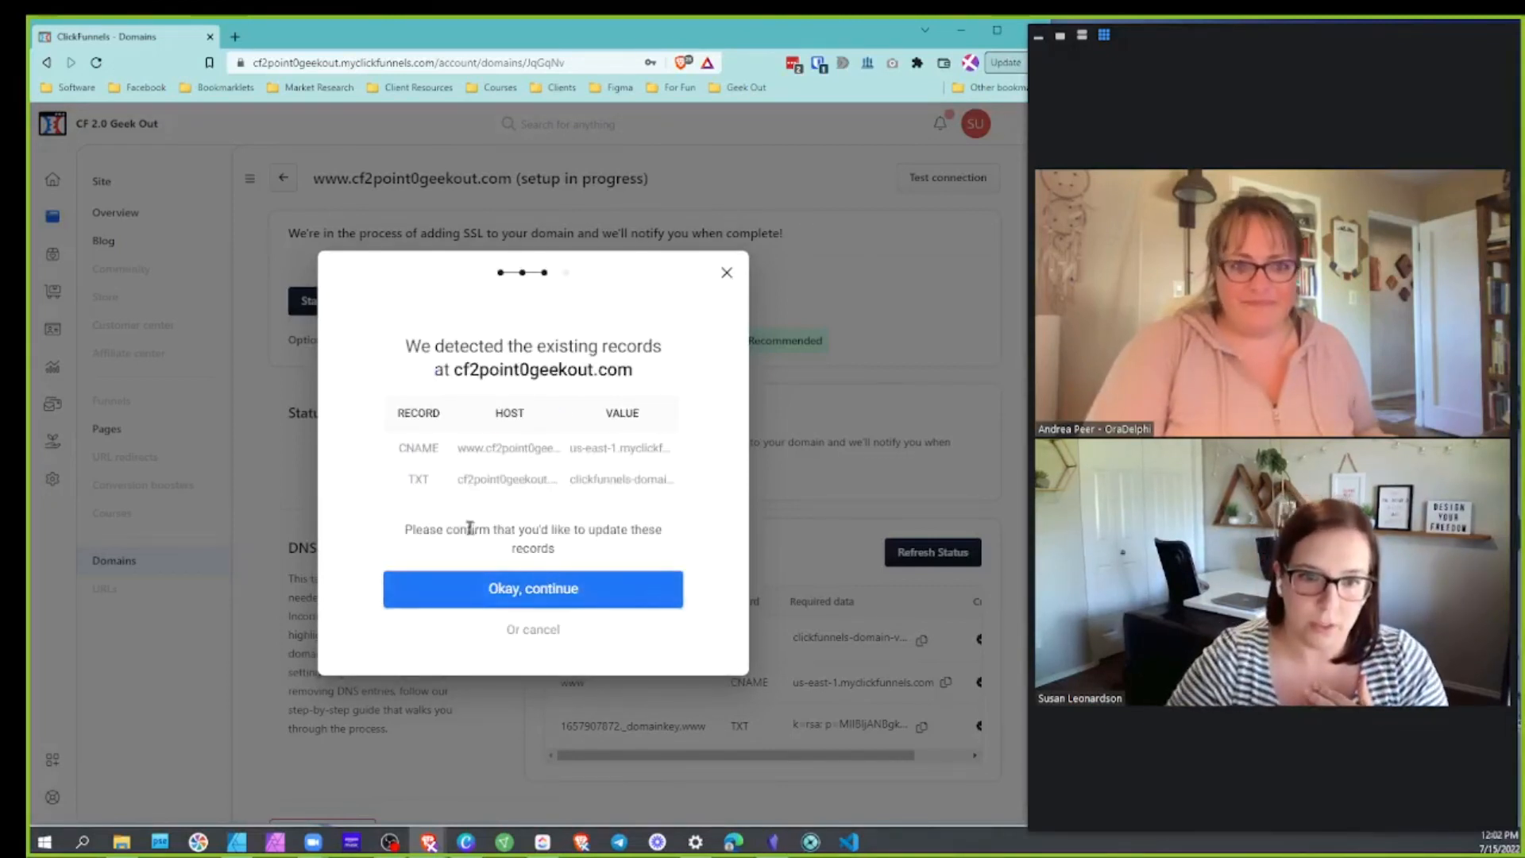
Approve the DNS record updates, close the confirmation, and recheck the domain's connection status
click(547, 590)
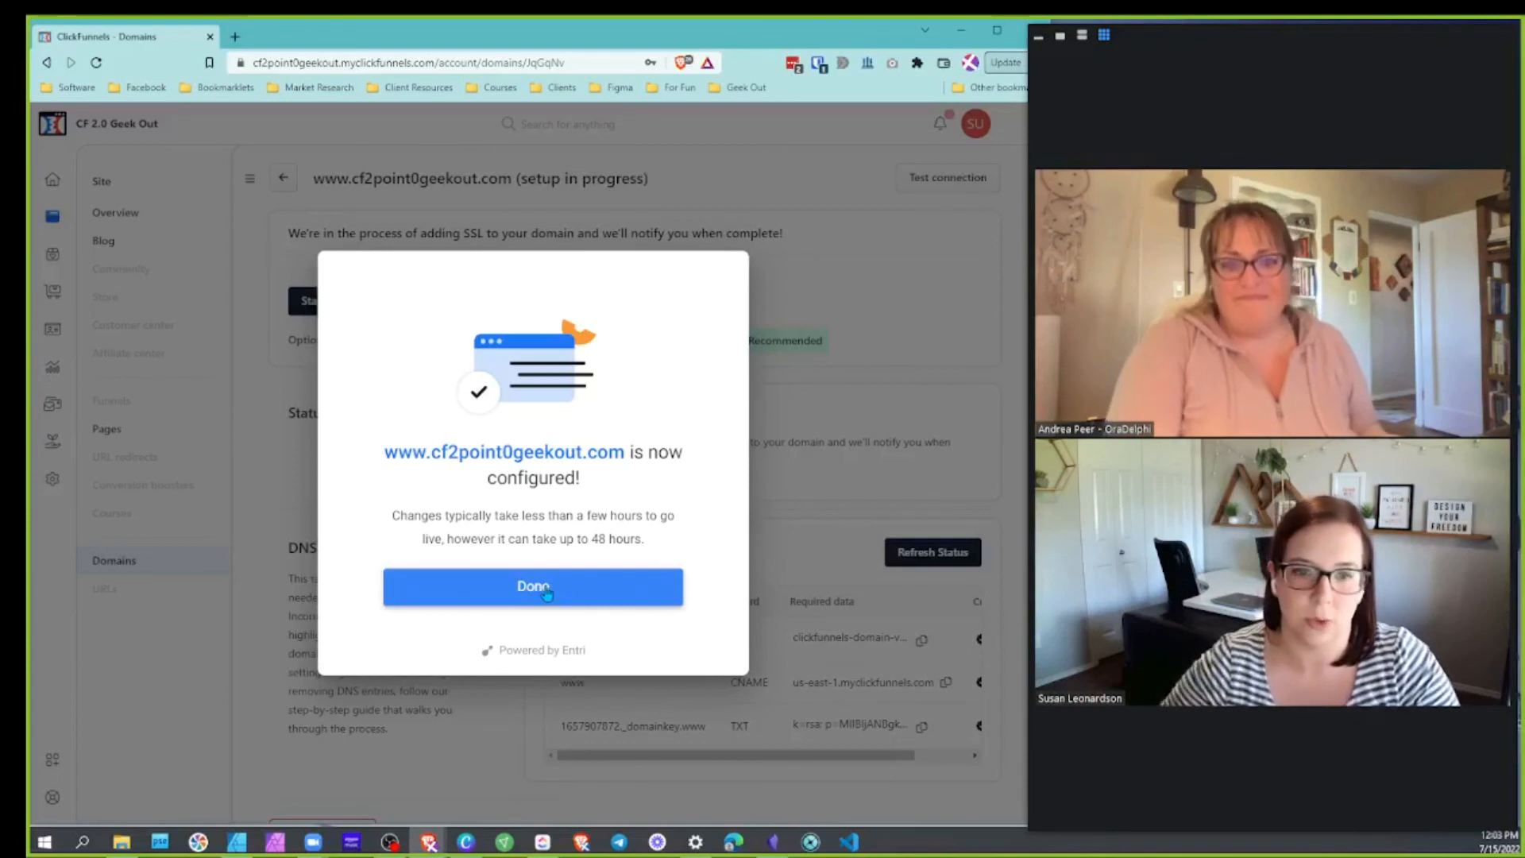
click(584, 598)
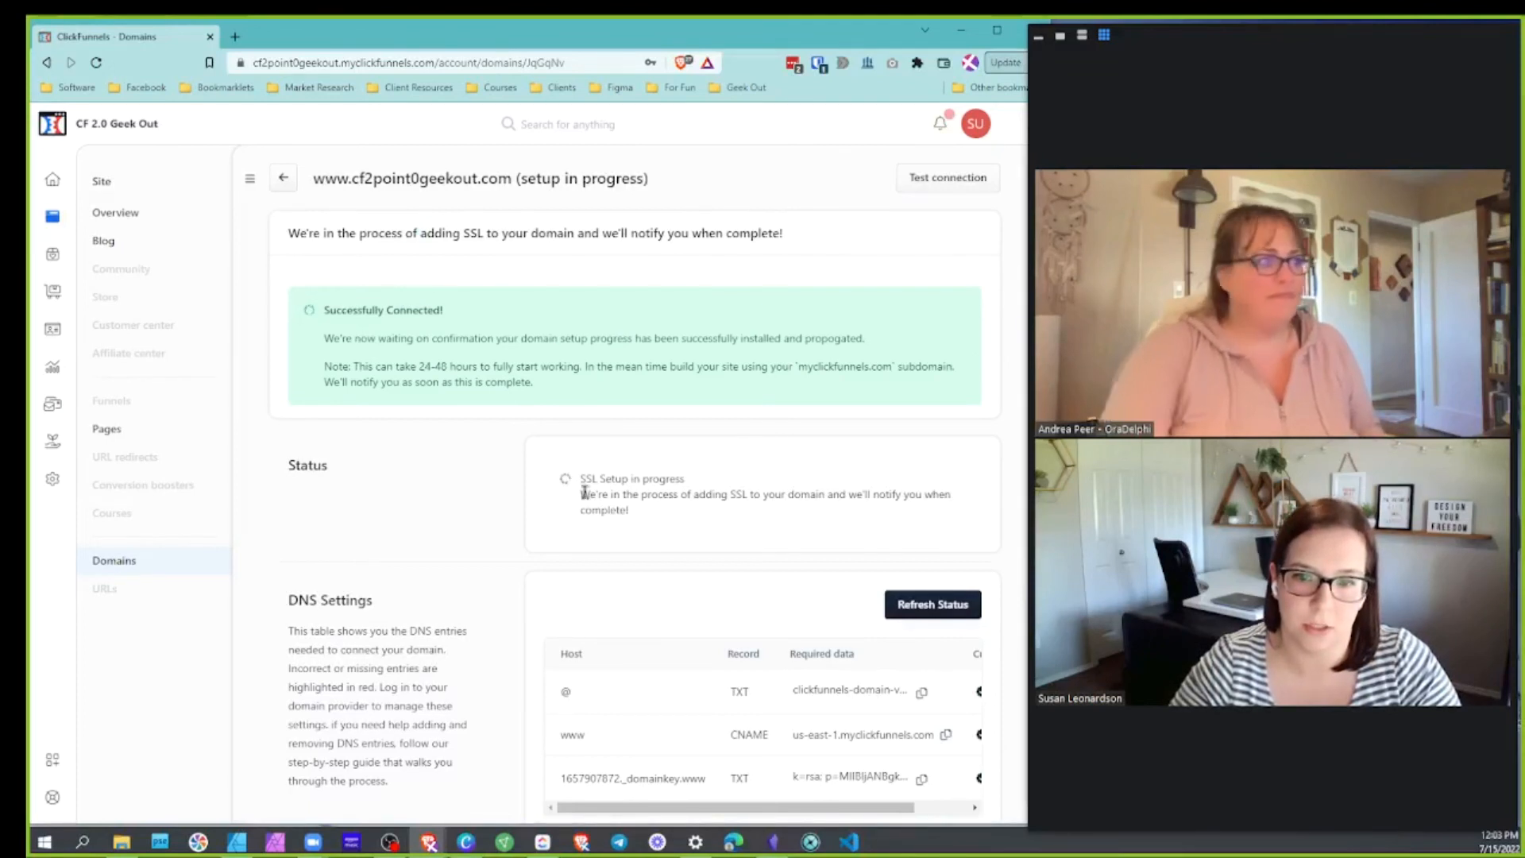
click(949, 188)
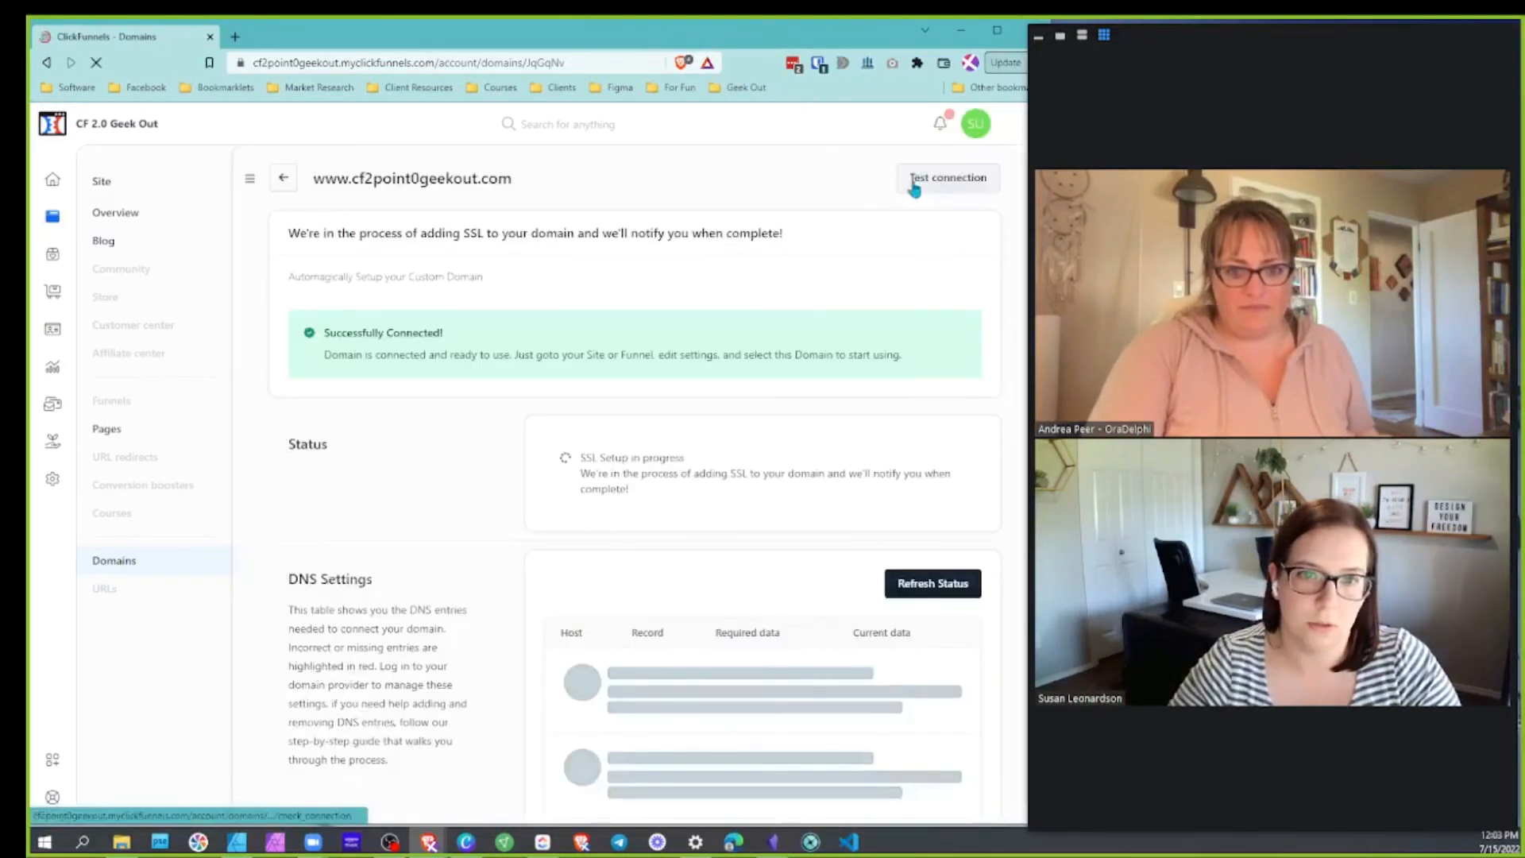
Review the Successfully Connected message and the SSL Setup in progress status
drag(327, 354, 767, 356)
click(805, 356)
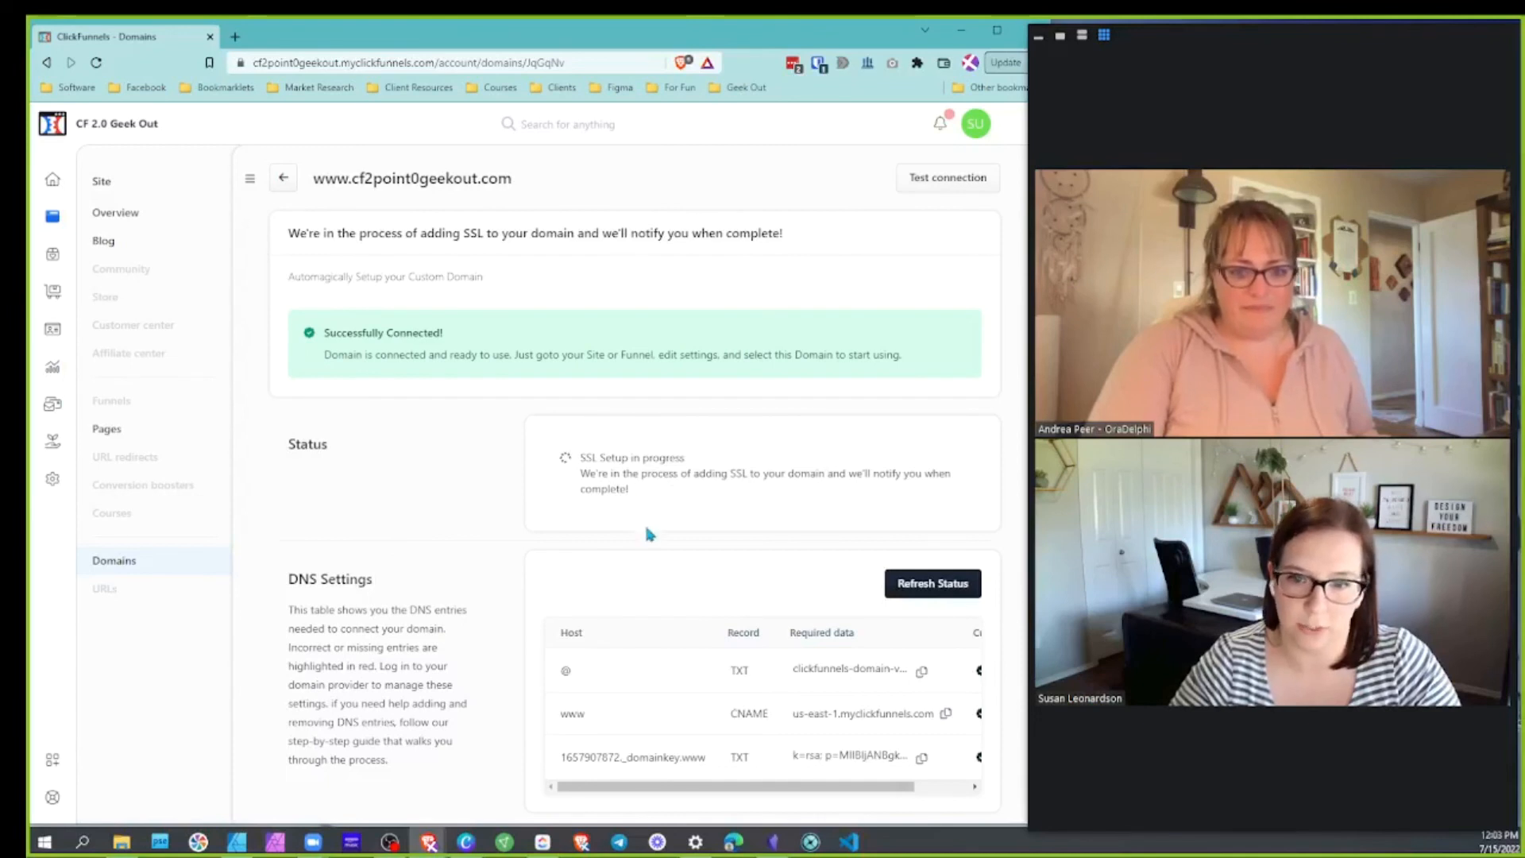
scroll(645, 521, down, 1)
triple_click(623, 381)
click(670, 418)
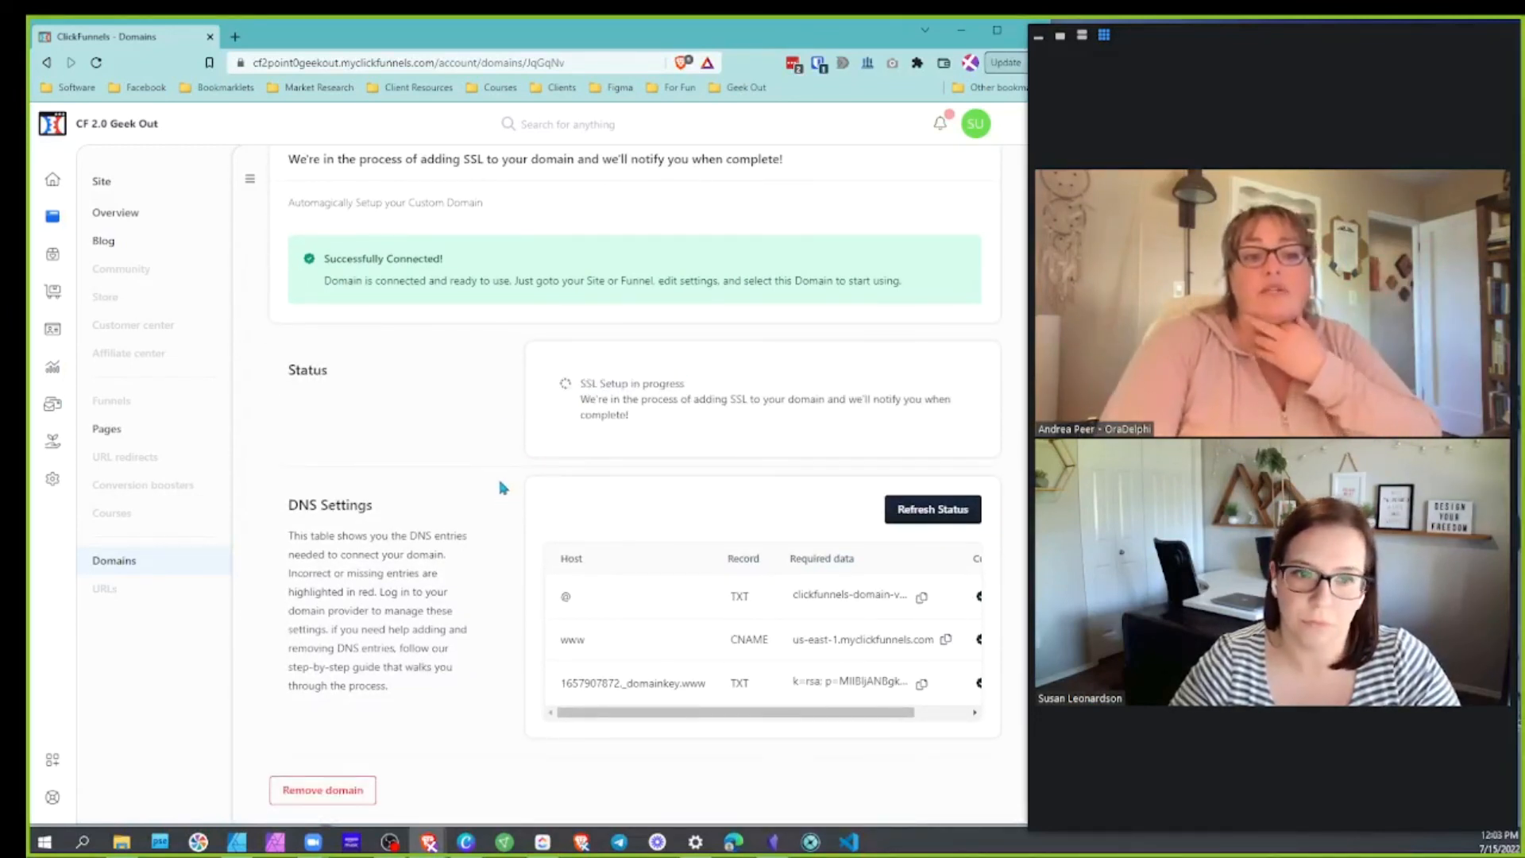
scroll(501, 484, up, 1)
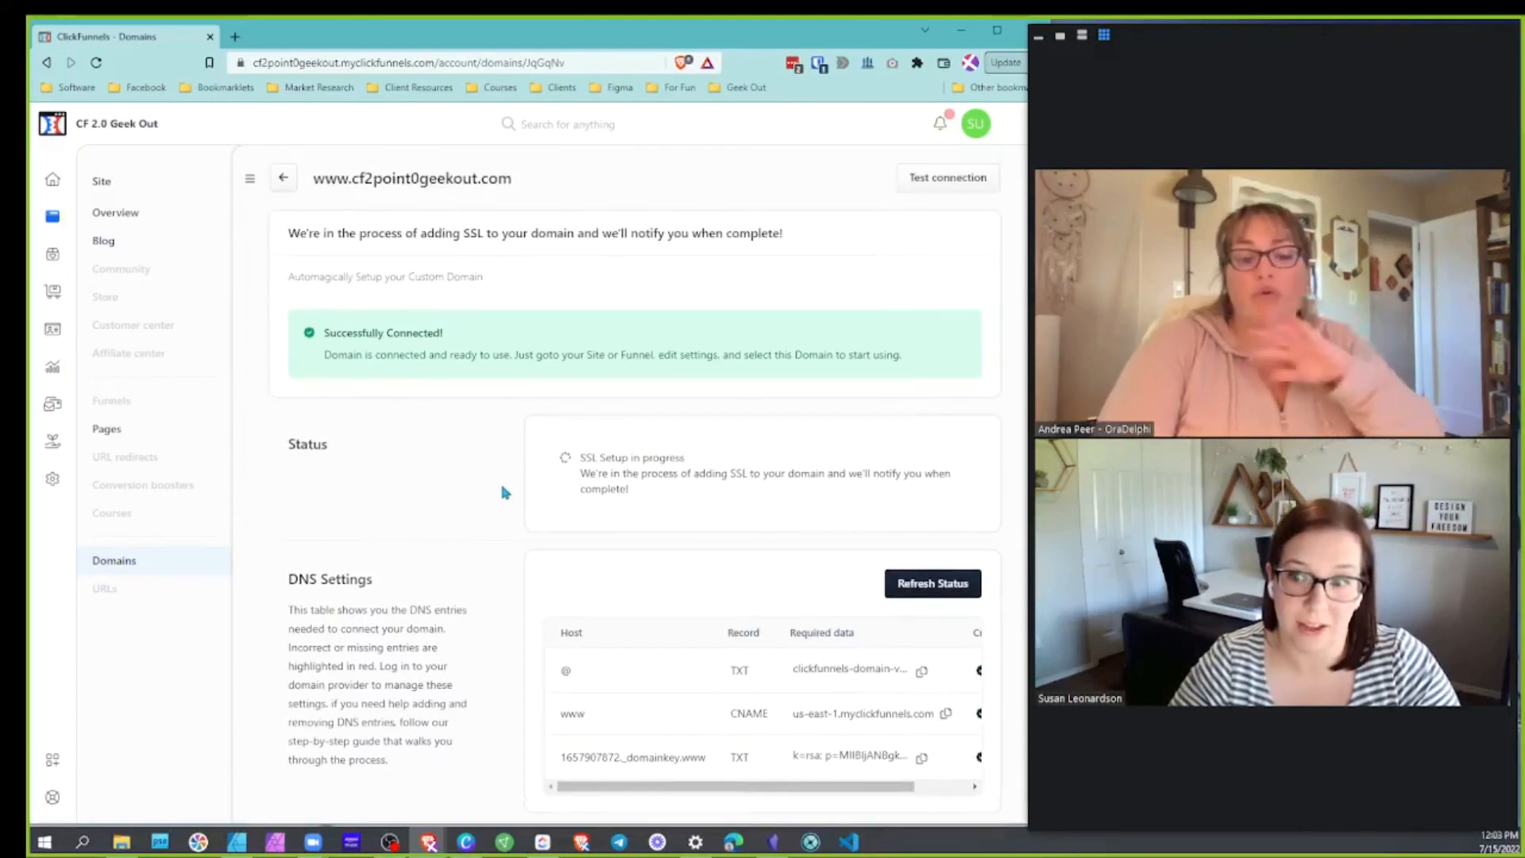
scroll(522, 412, down, 1)
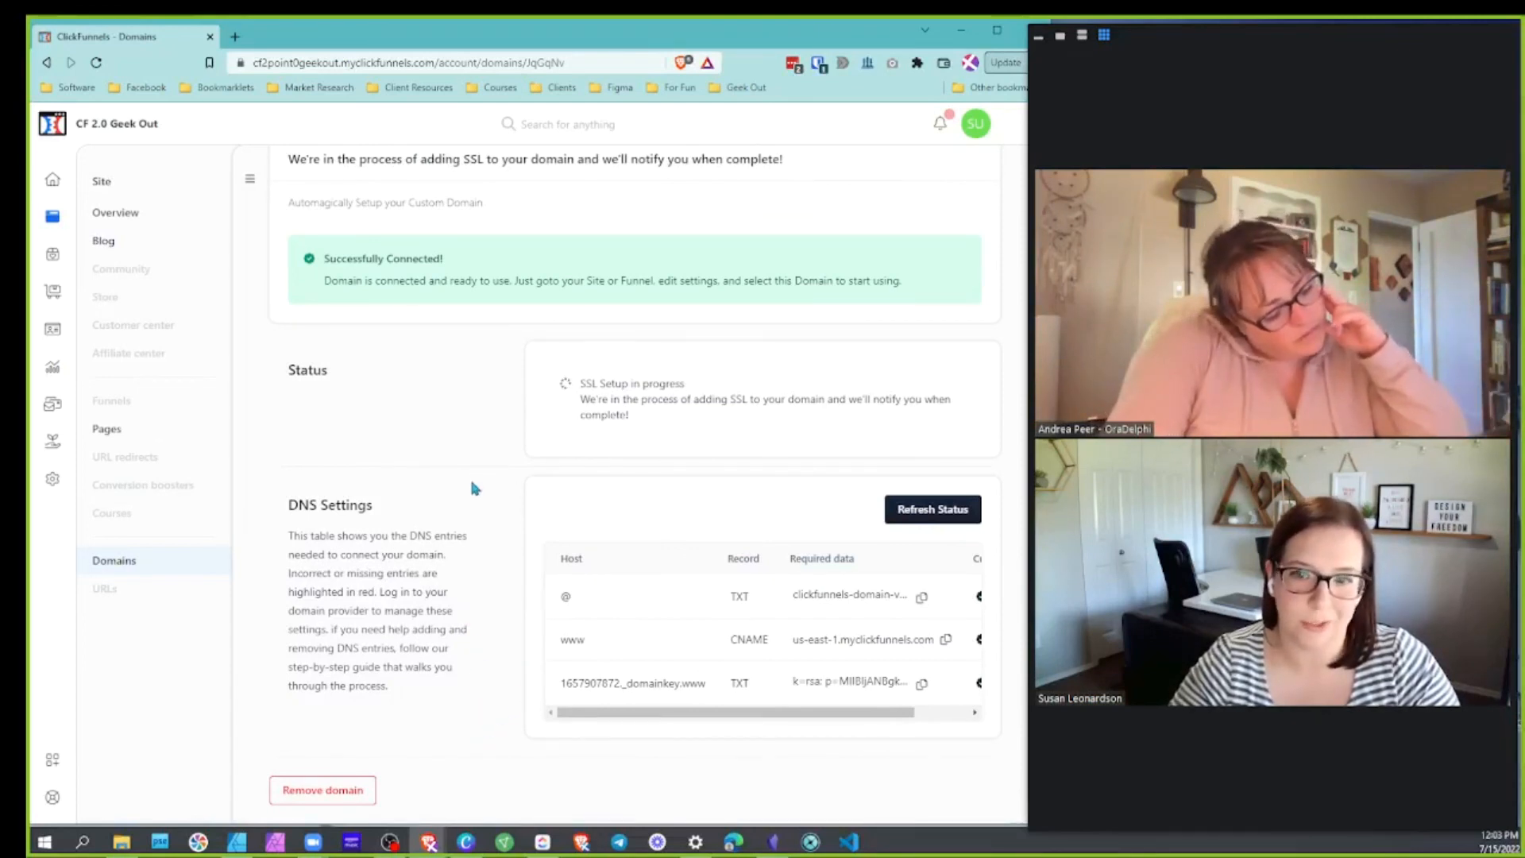
scroll(472, 488, up, 1)
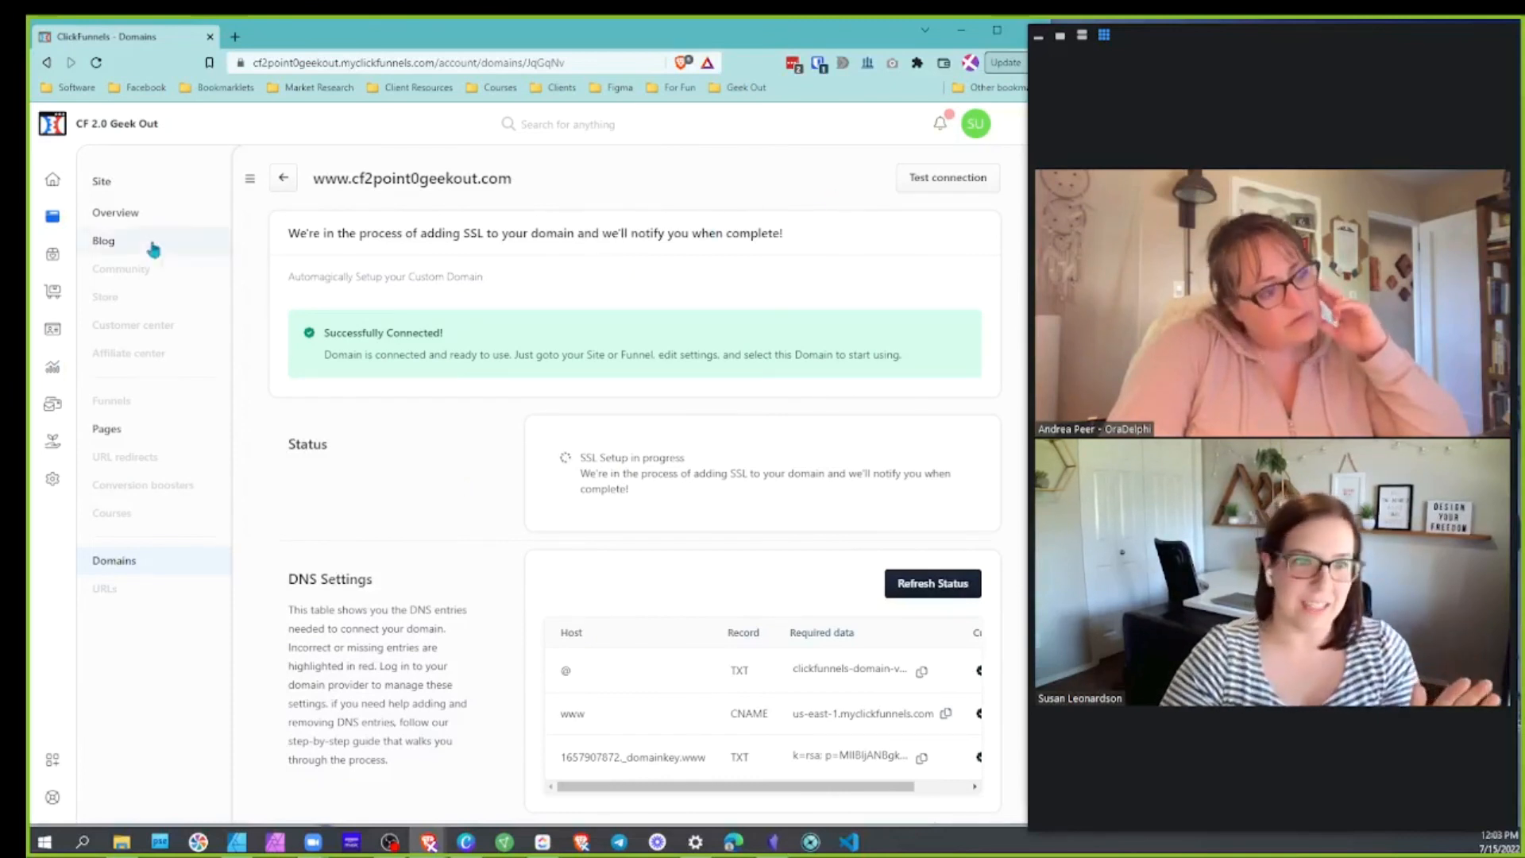
Load cf2point0geekout.com in a new tab and compare the unreachable result with the domain settings
click(236, 38)
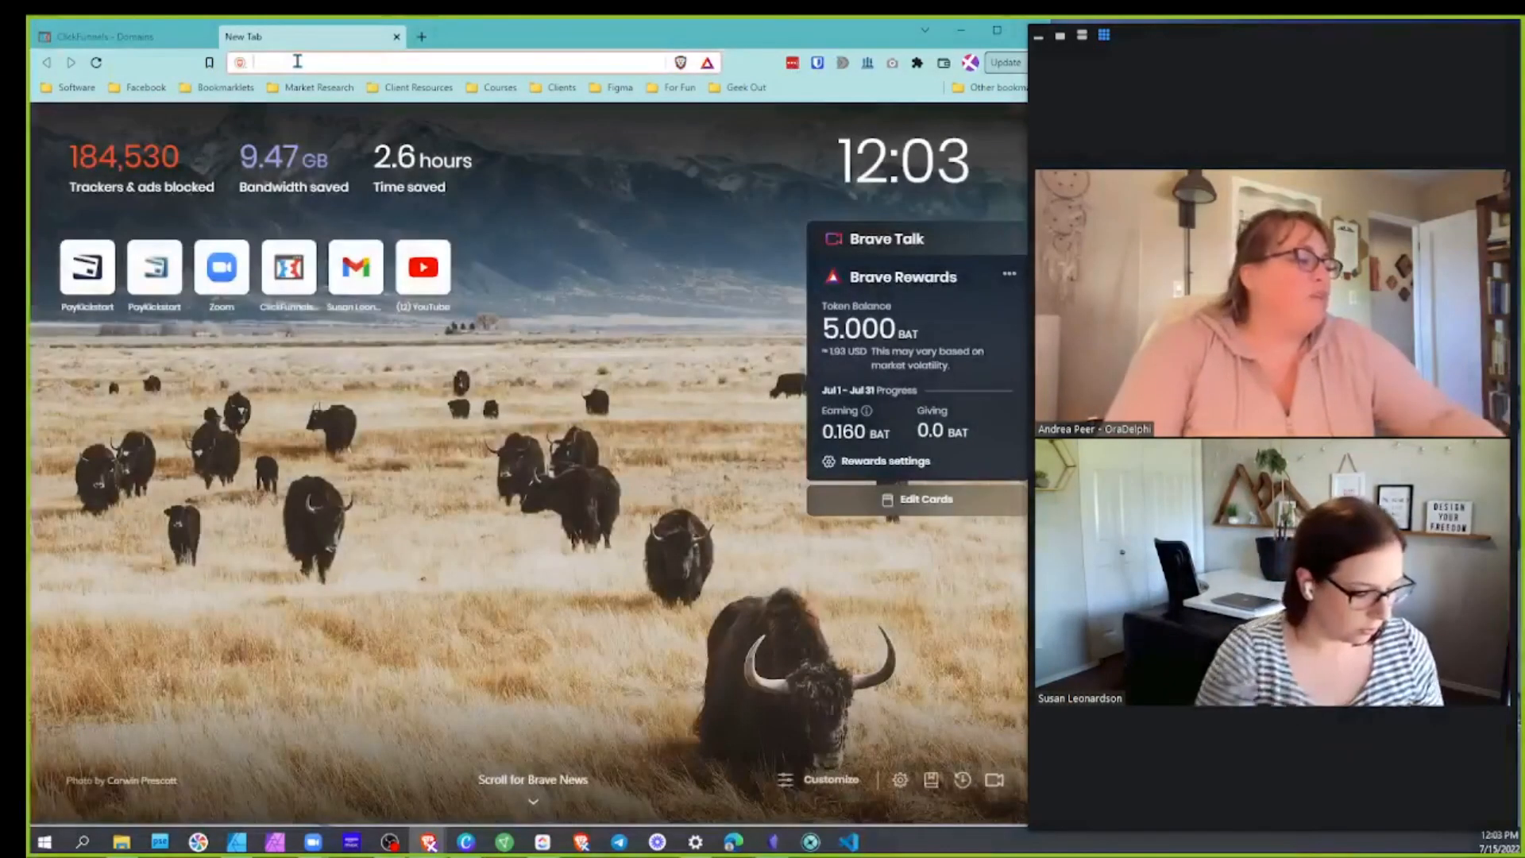
text(cf2p)
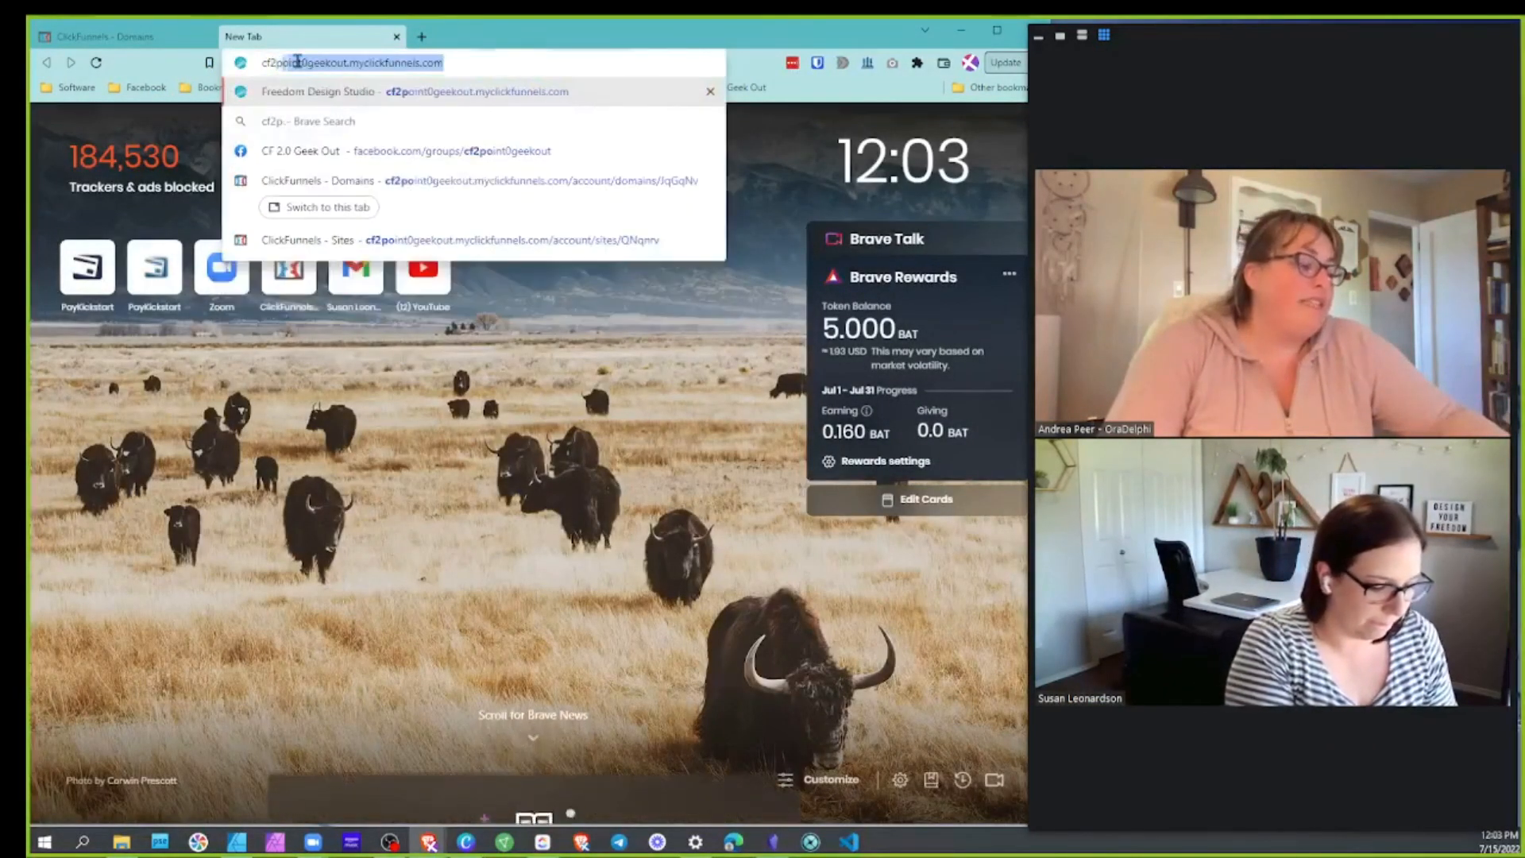
text(oint0geekout)
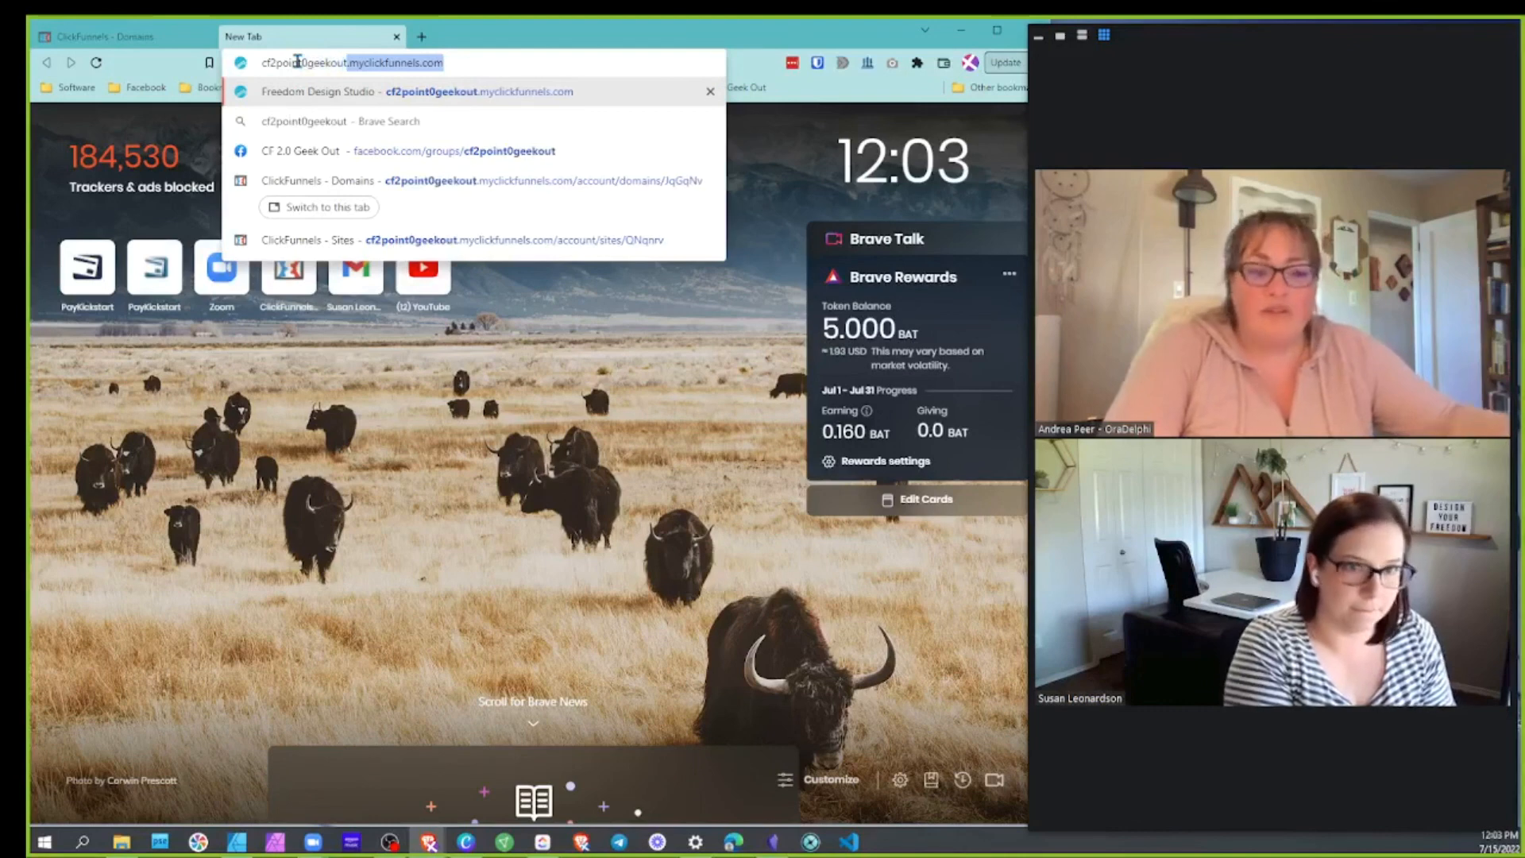
key(Return)
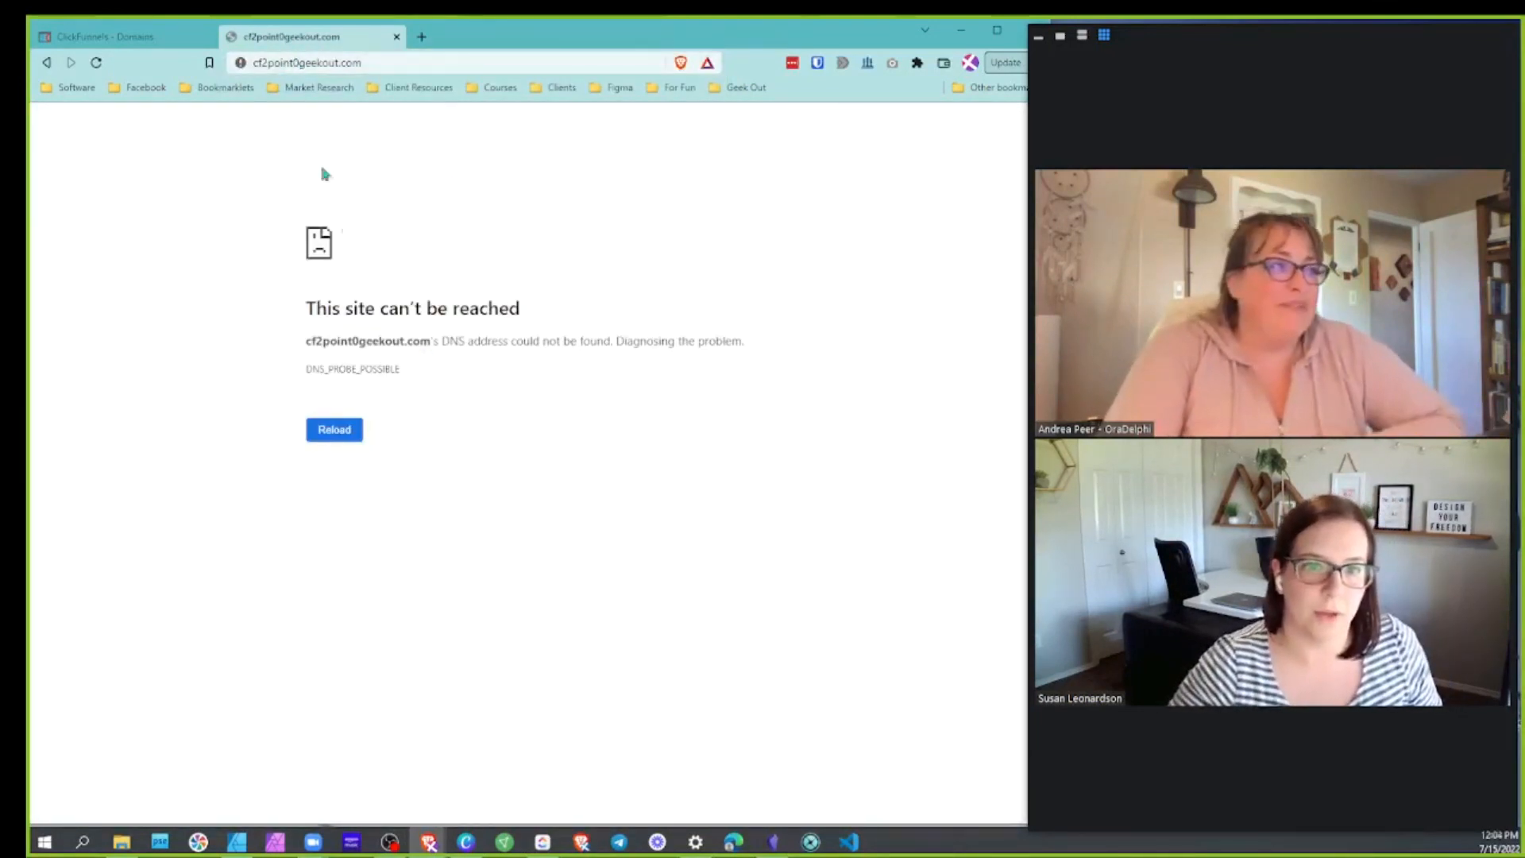
click(159, 38)
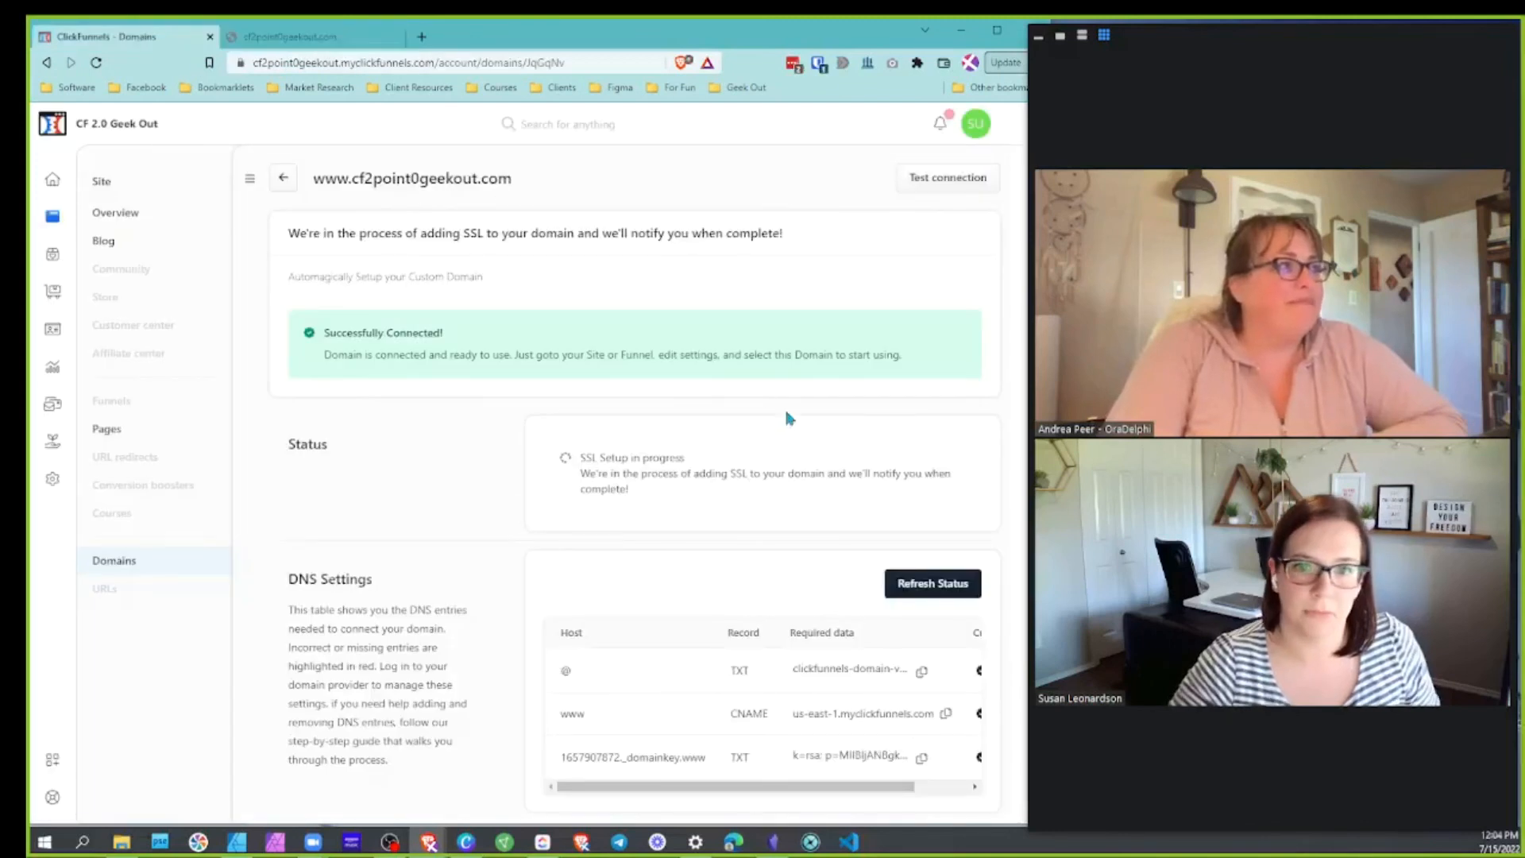
click(359, 38)
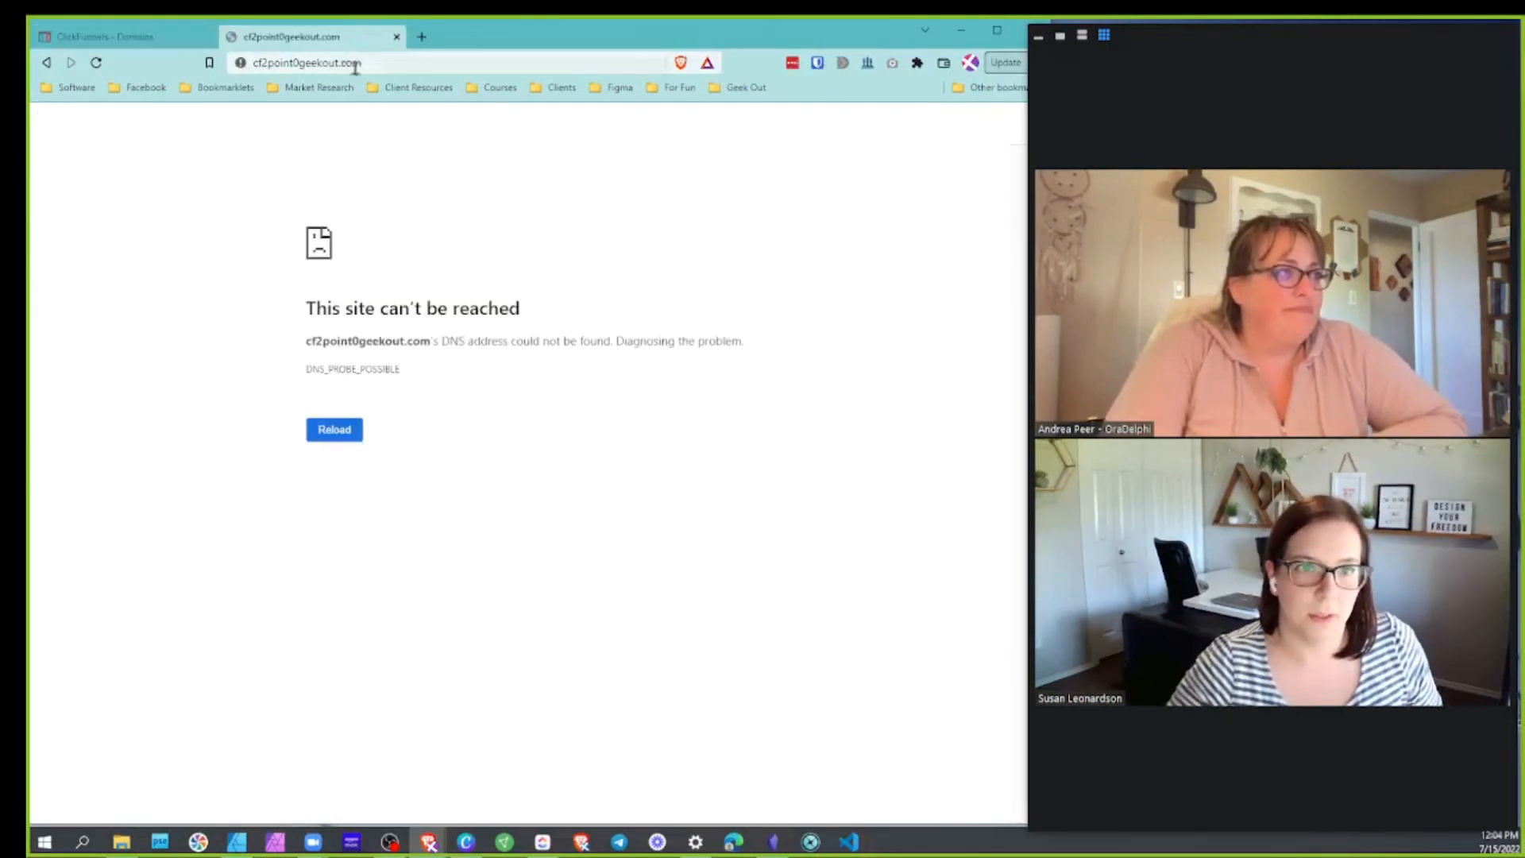
click(369, 63)
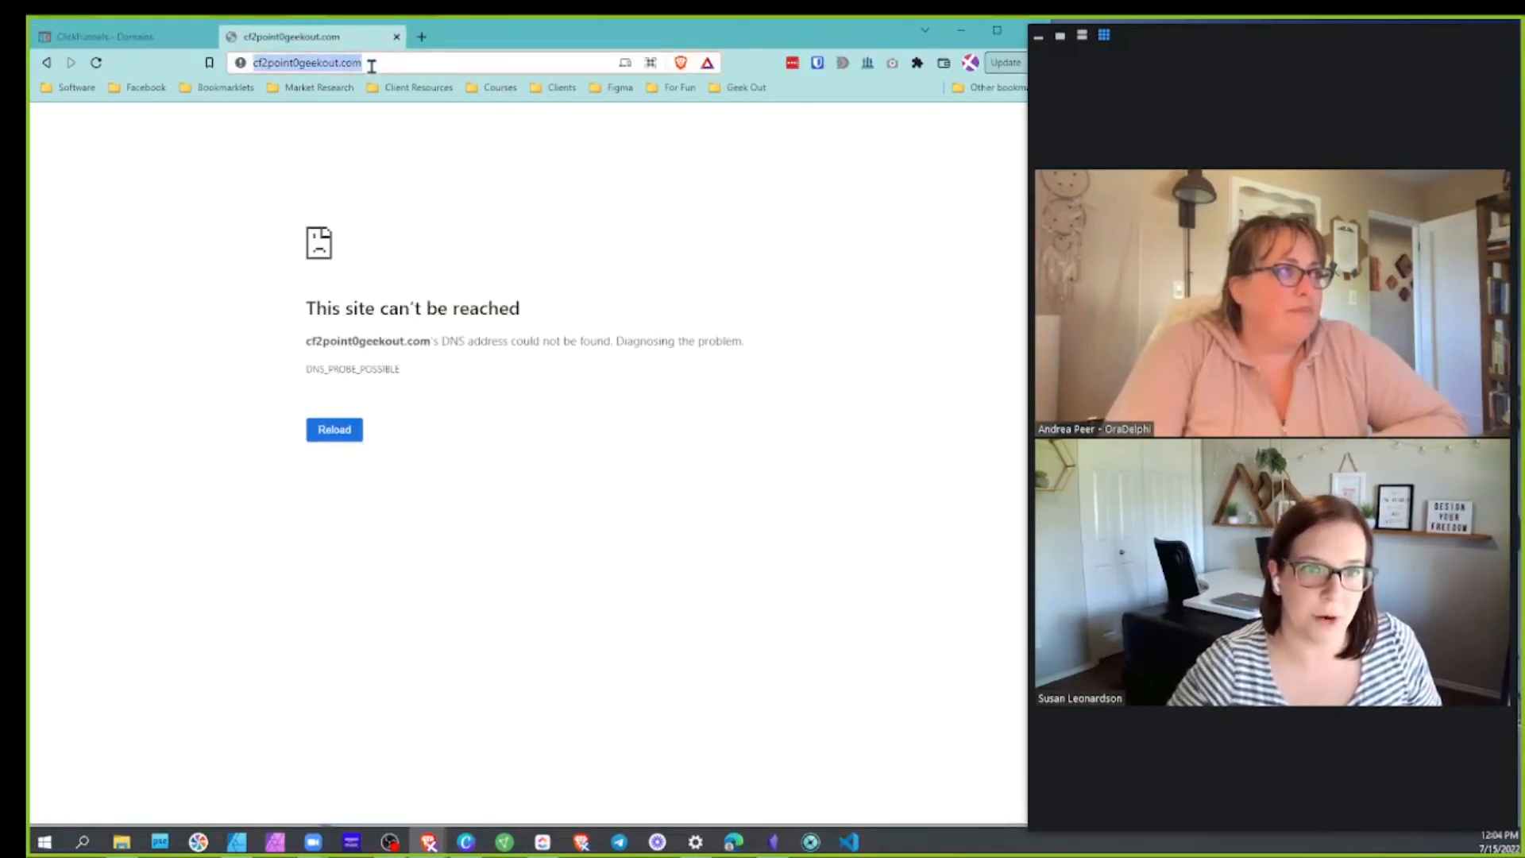
click(190, 42)
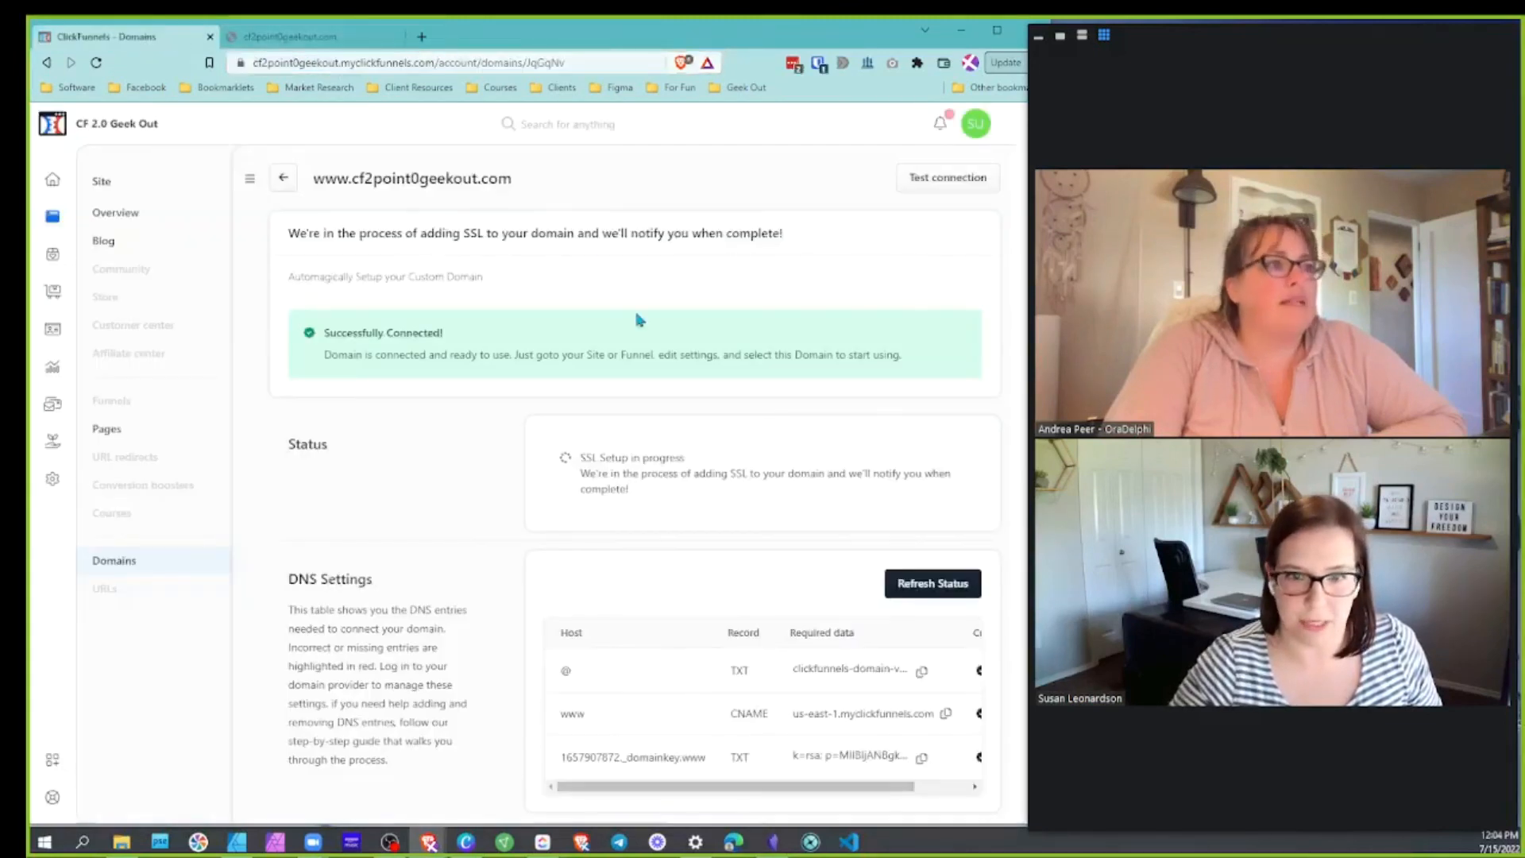
click(323, 46)
click(256, 66)
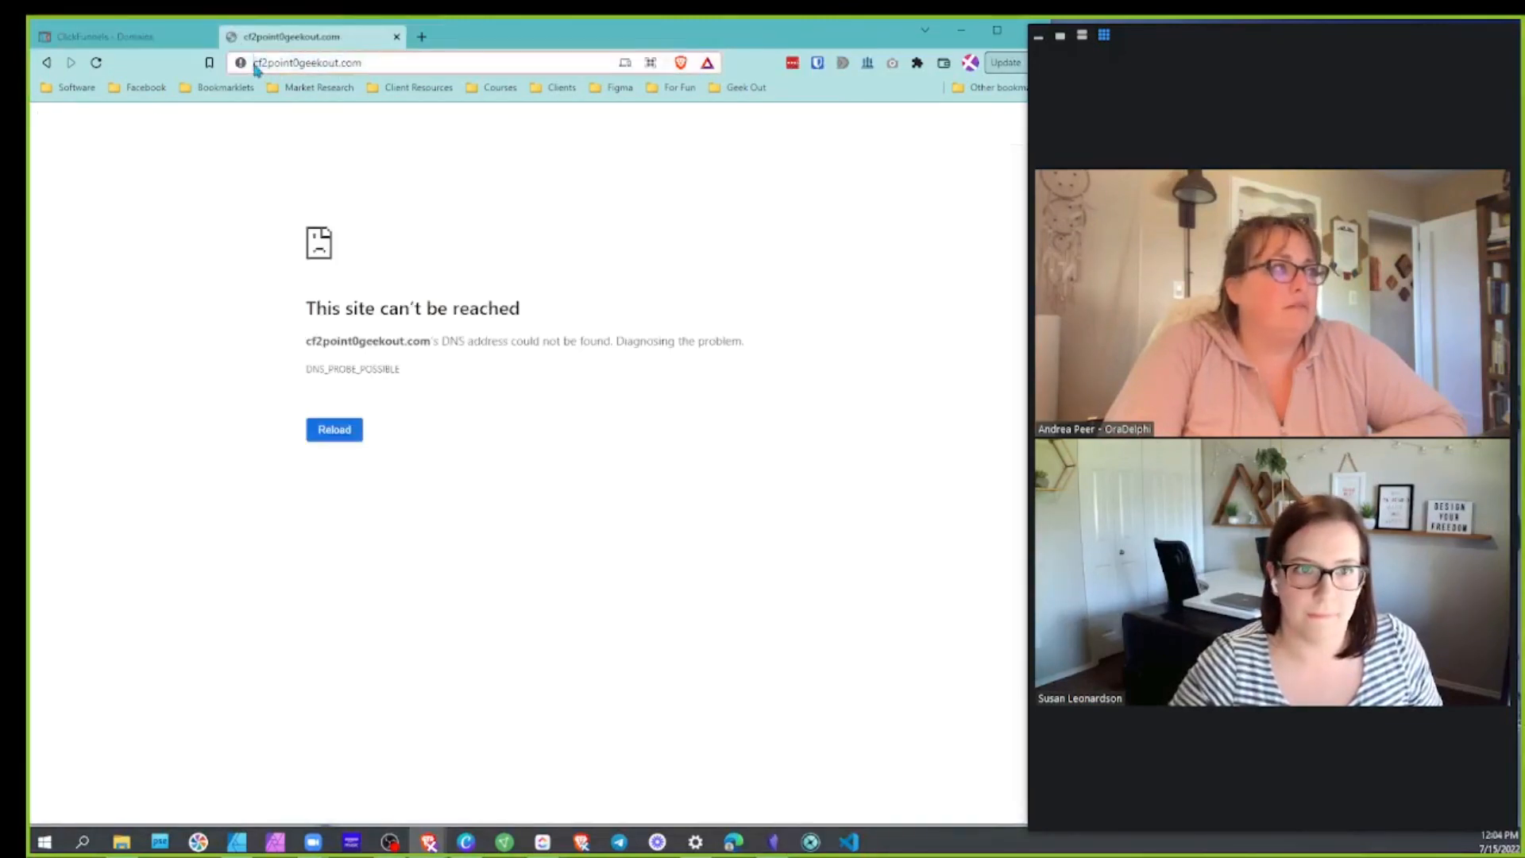
text(ww.)
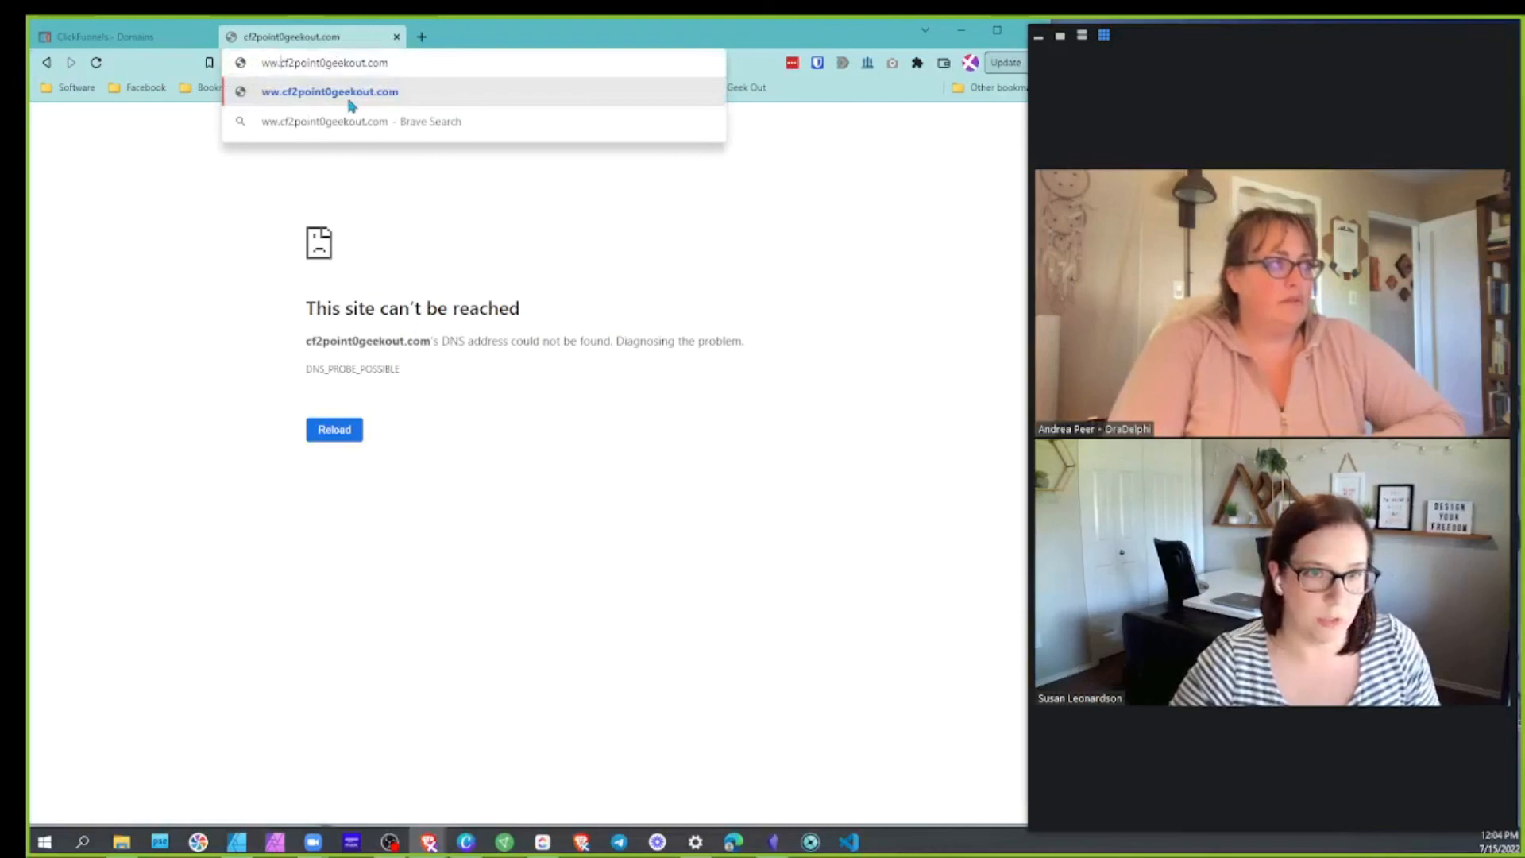
text(w.)
key(Return)
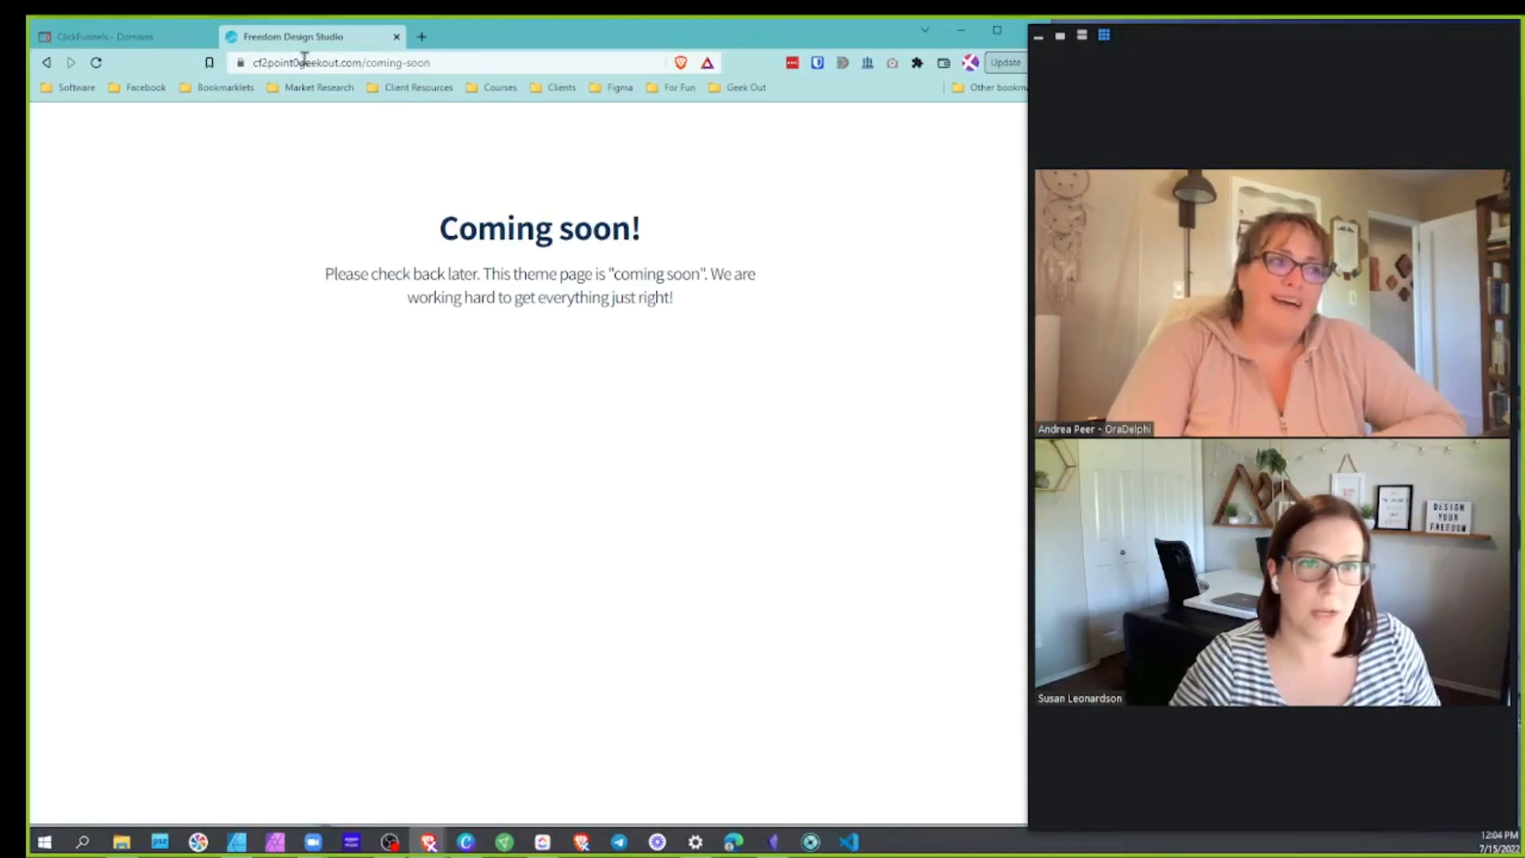
Delete the '/coming-soon' path from the URL in the address bar
drag(240, 62, 308, 65)
double_click(389, 67)
click(463, 65)
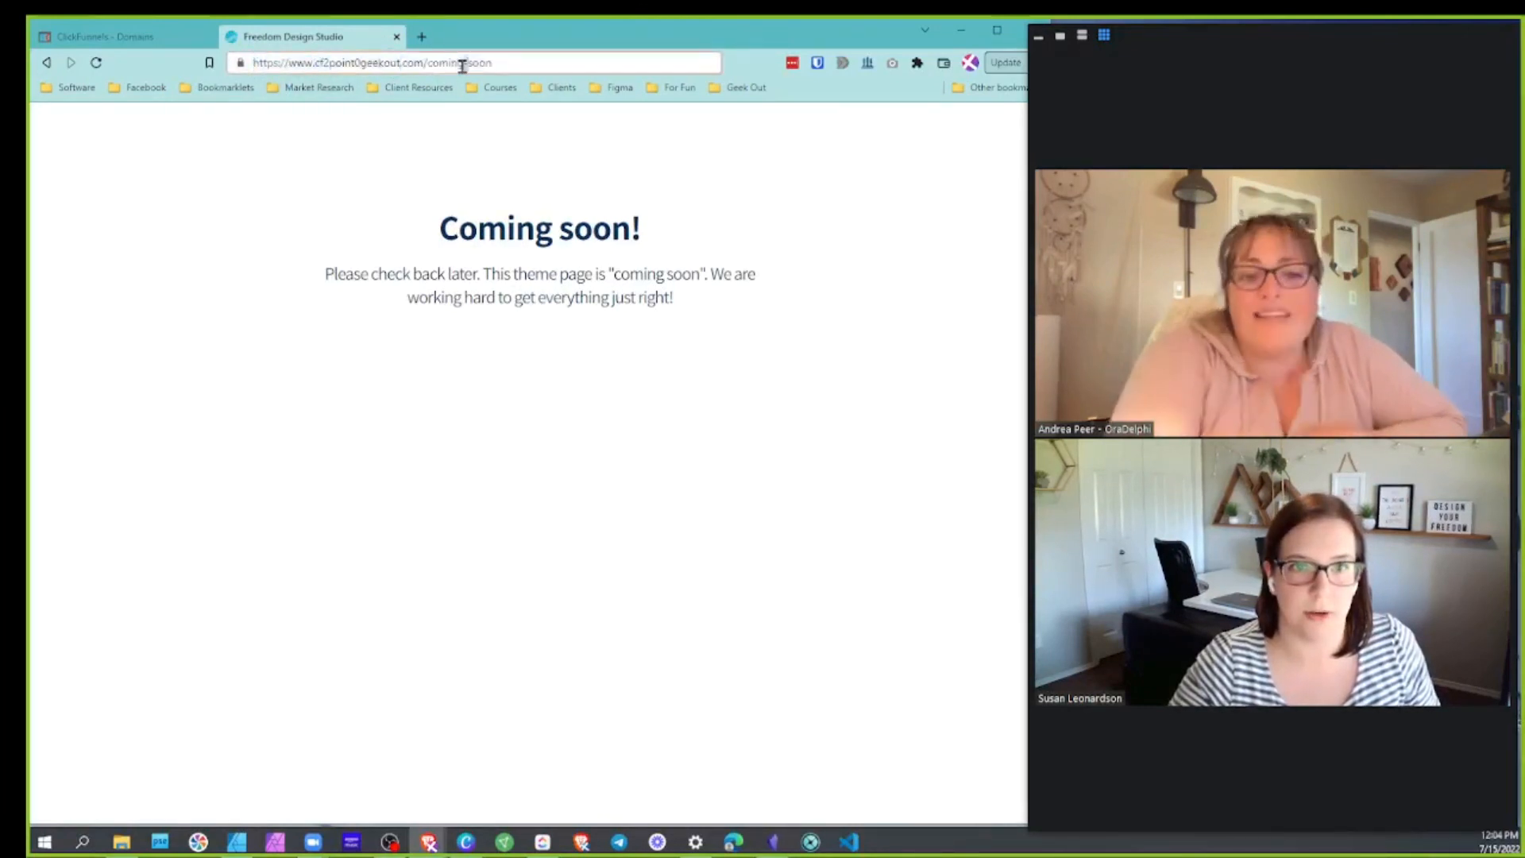
triple_click(469, 68)
double_click(471, 66)
click(504, 61)
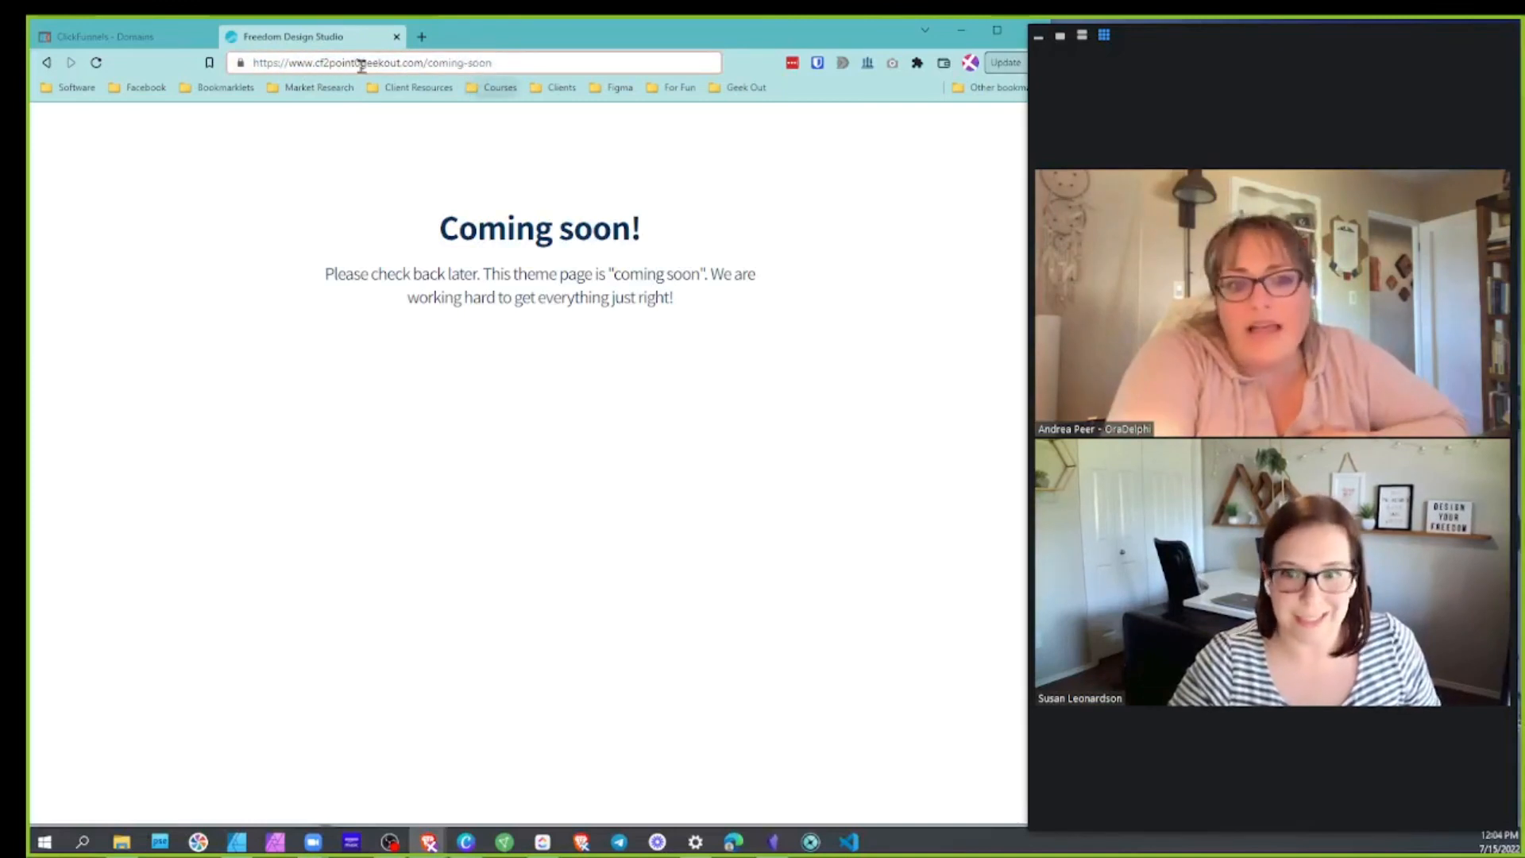
triple_click(318, 68)
double_click(319, 68)
triple_click(316, 65)
double_click(318, 67)
triple_click(314, 65)
drag(314, 65, 333, 68)
drag(521, 62, 425, 63)
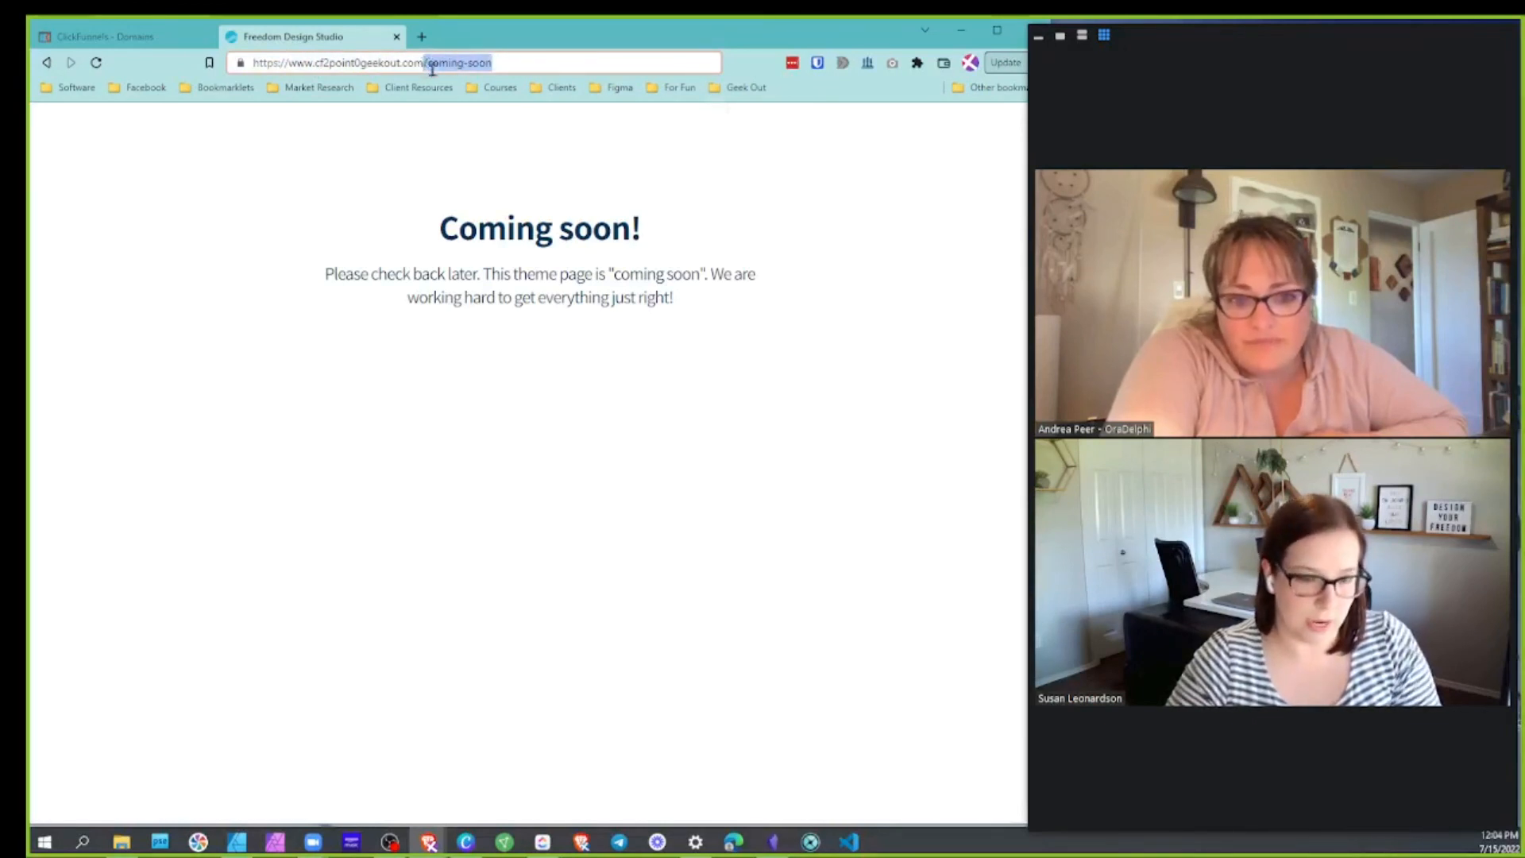
key(BackSpace)
drag(310, 63, 263, 65)
key(BackSpace)
key(Return)
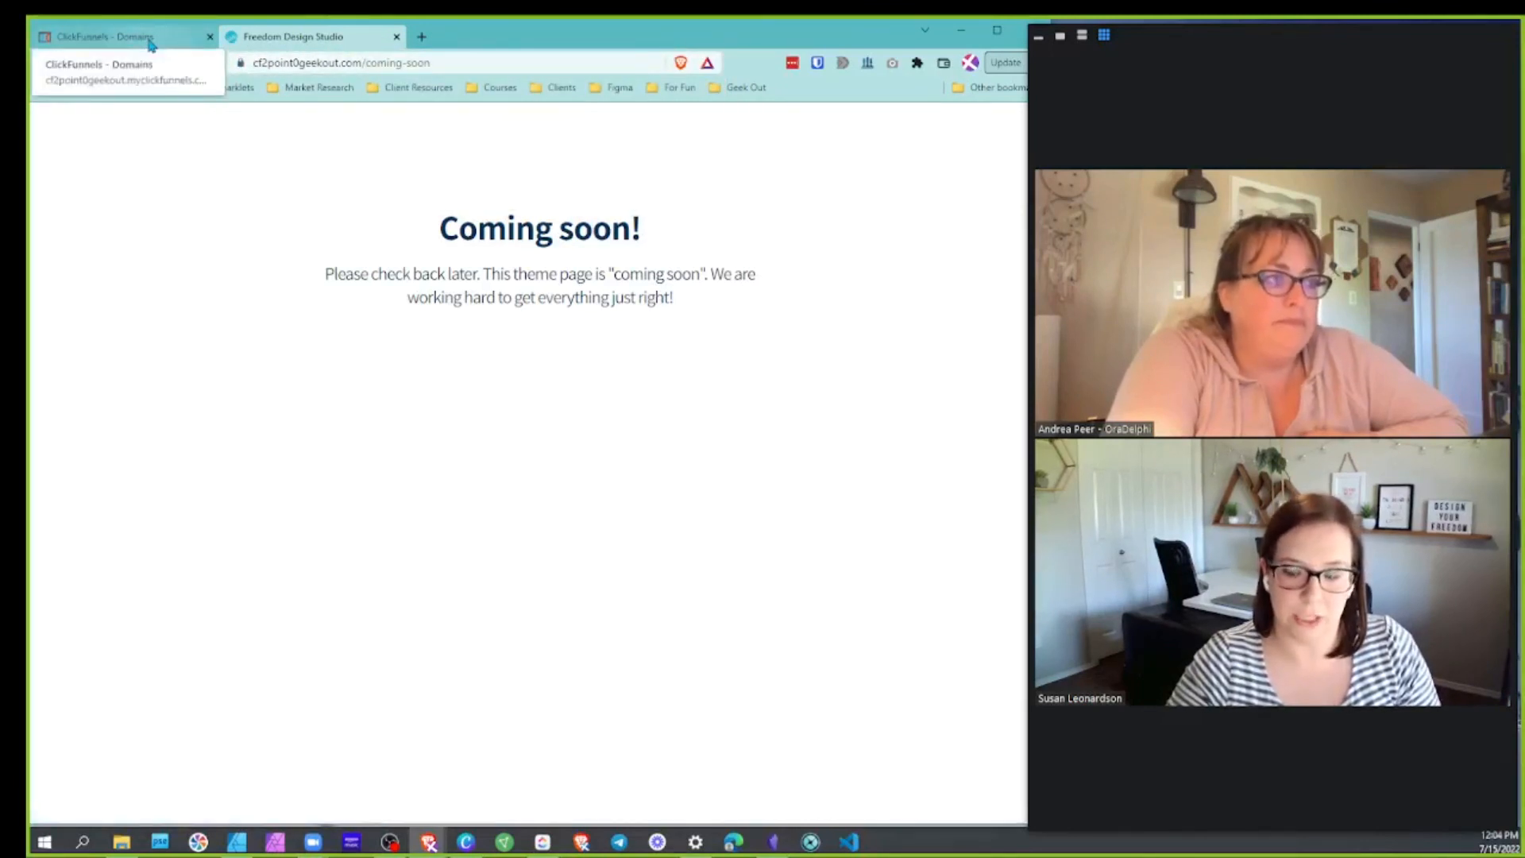
click(343, 62)
key(End)
Restore the browser from full screen and open a new Brave private window
click(996, 29)
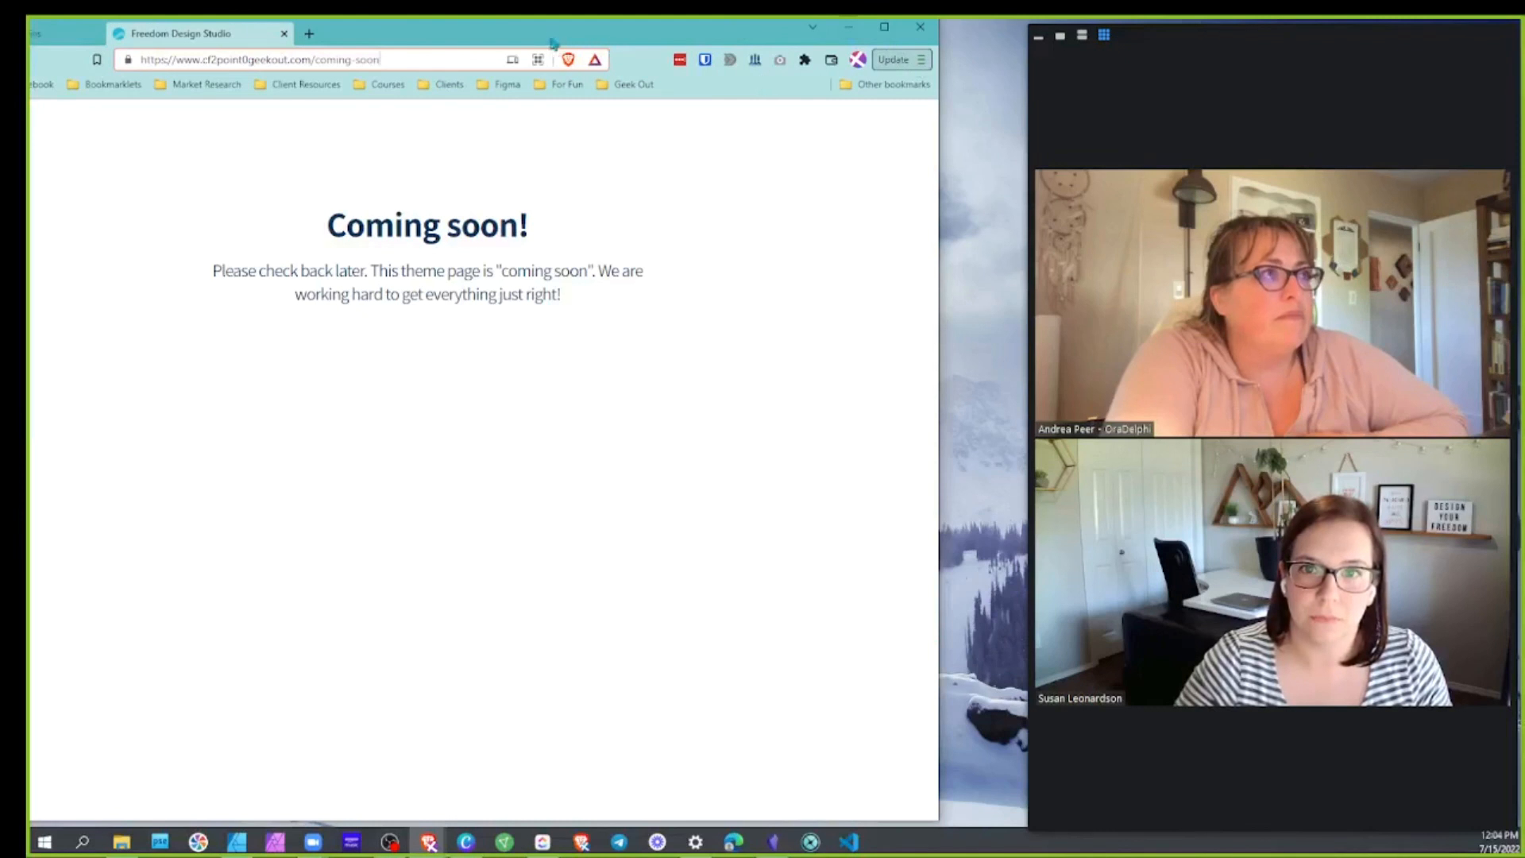
right_click(315, 39)
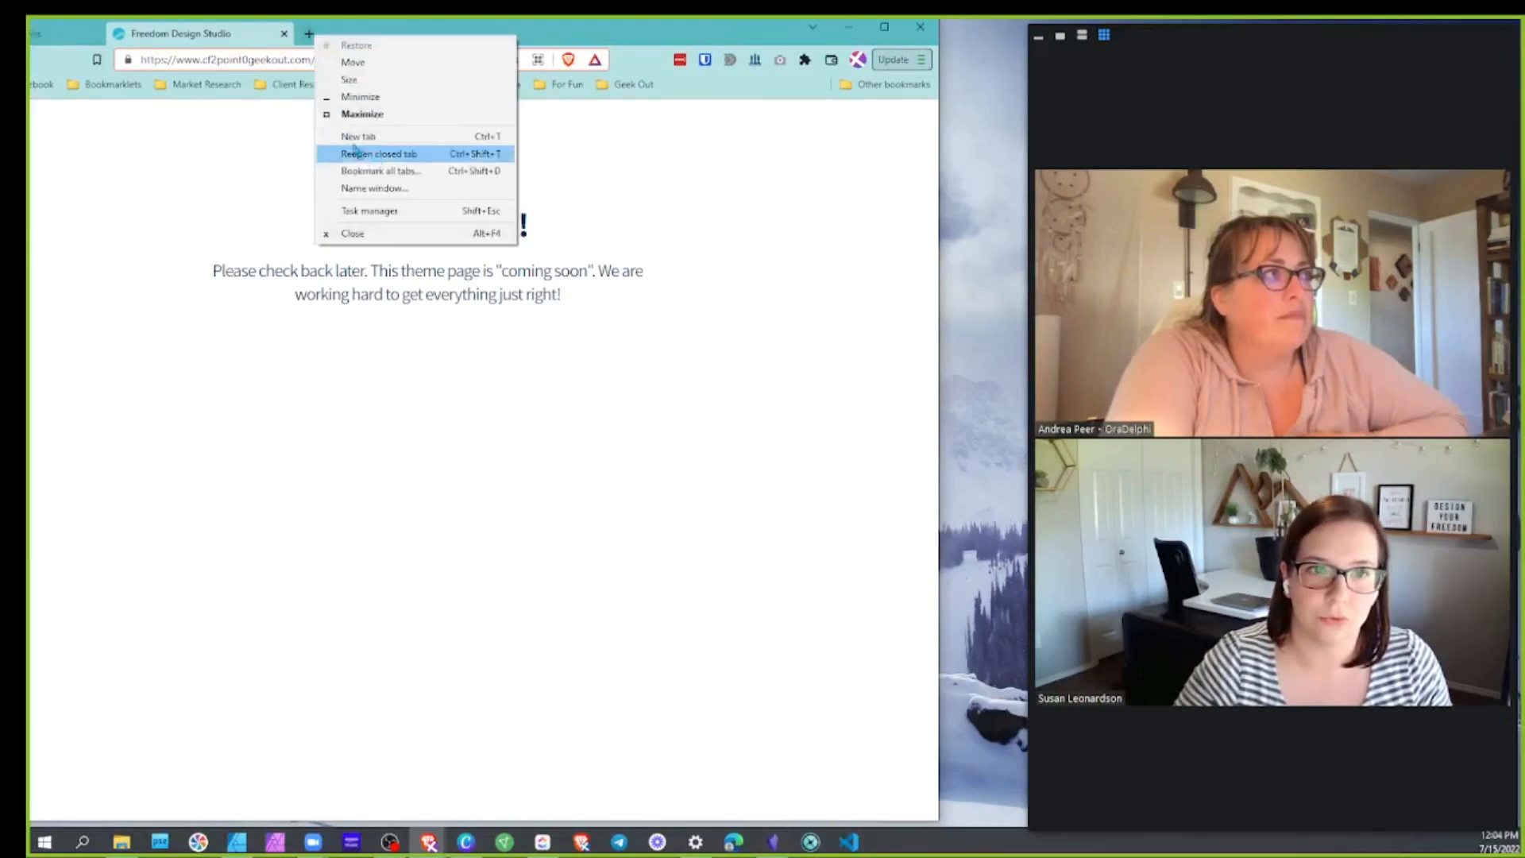
right_click(227, 45)
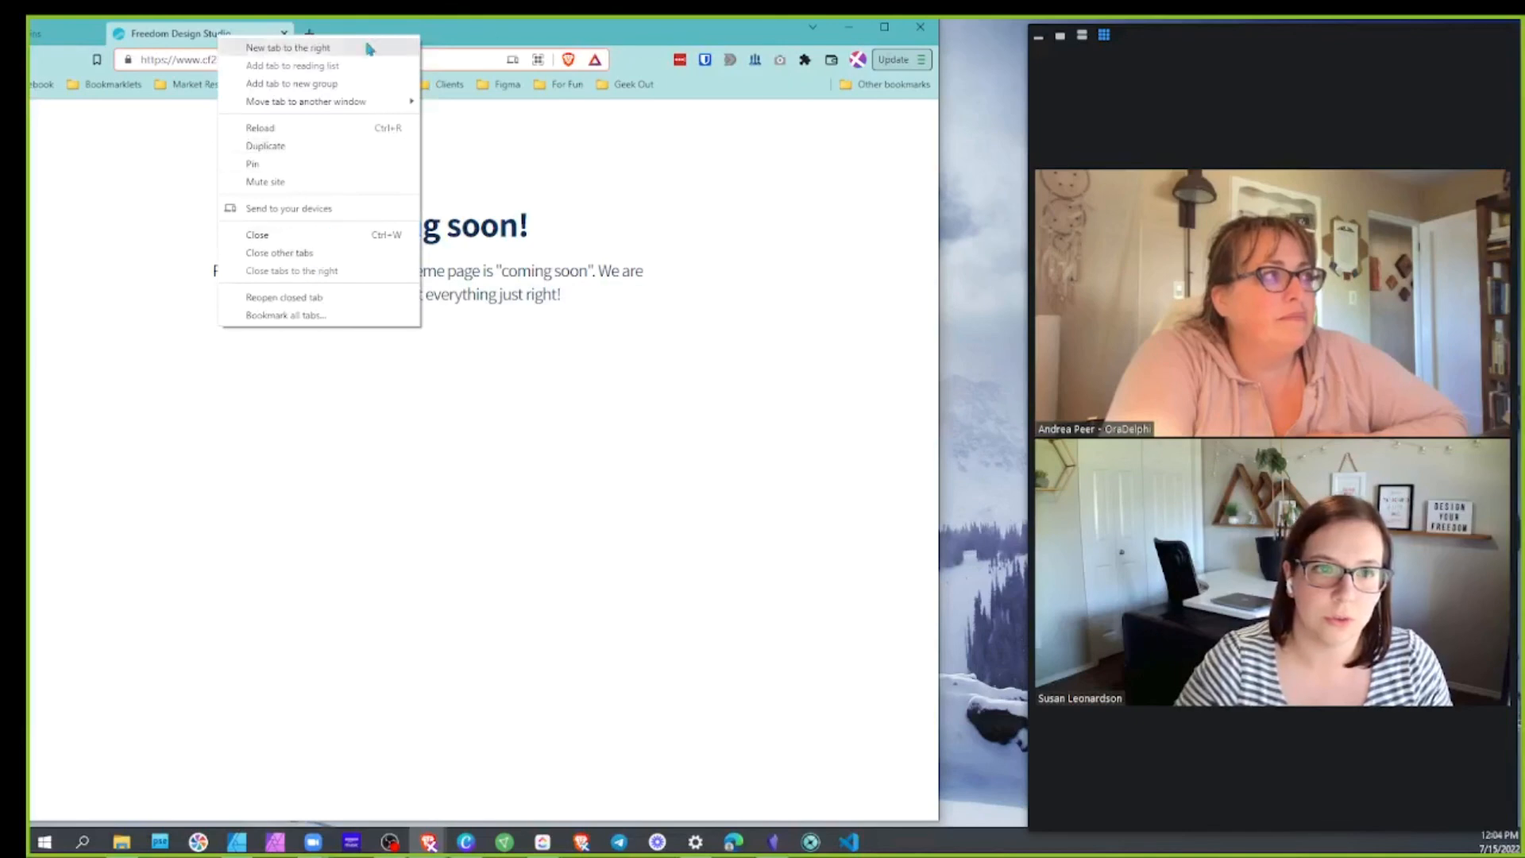
click(918, 59)
click(758, 147)
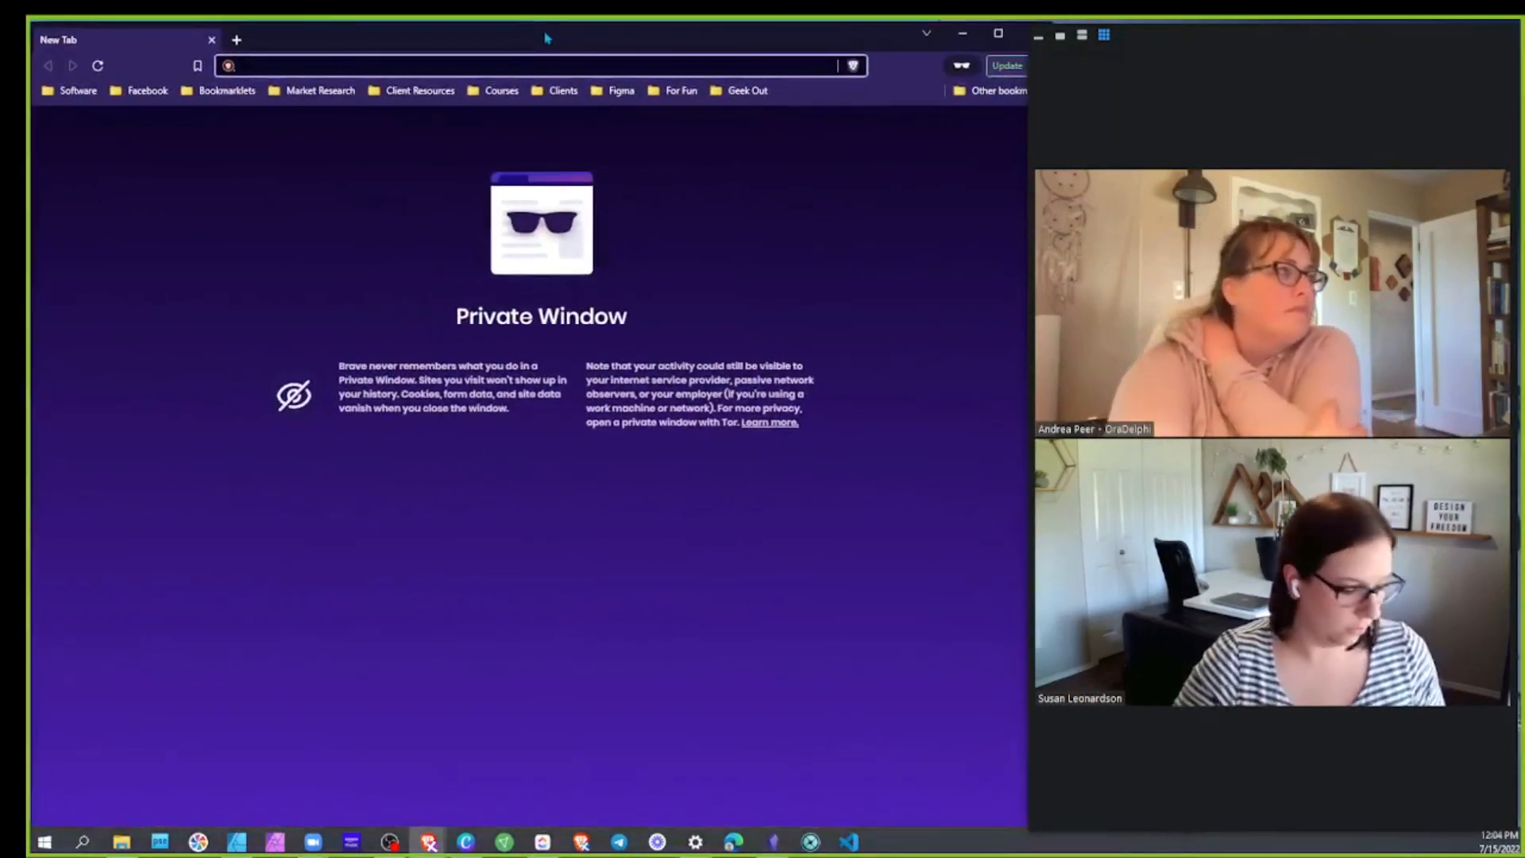
Load cf2point0geekout.com in the private window, then close it and reposition the regular window
text(cf2point0)
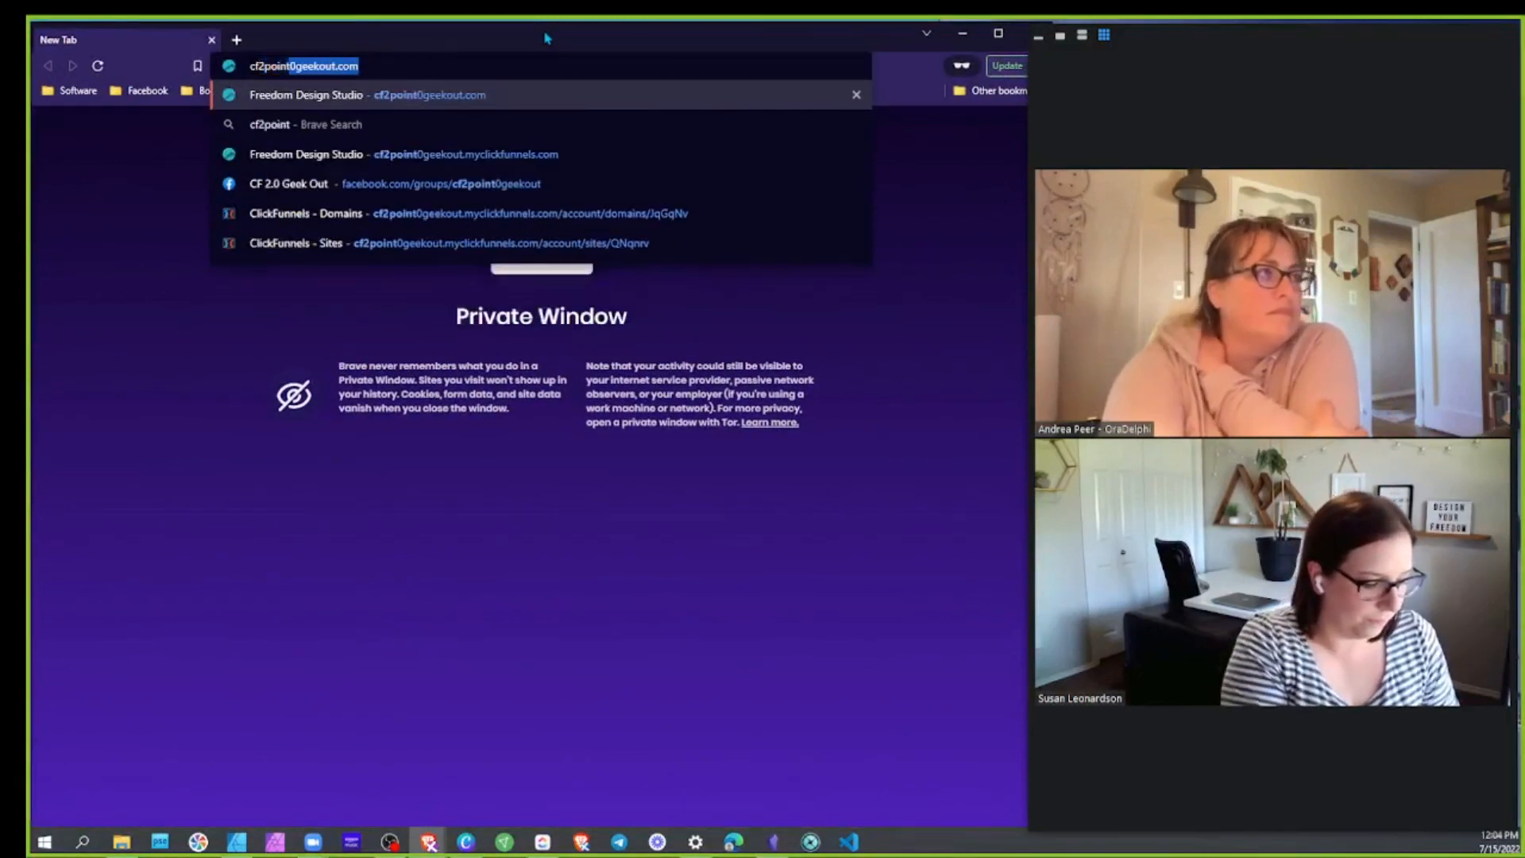
text(geekout.com)
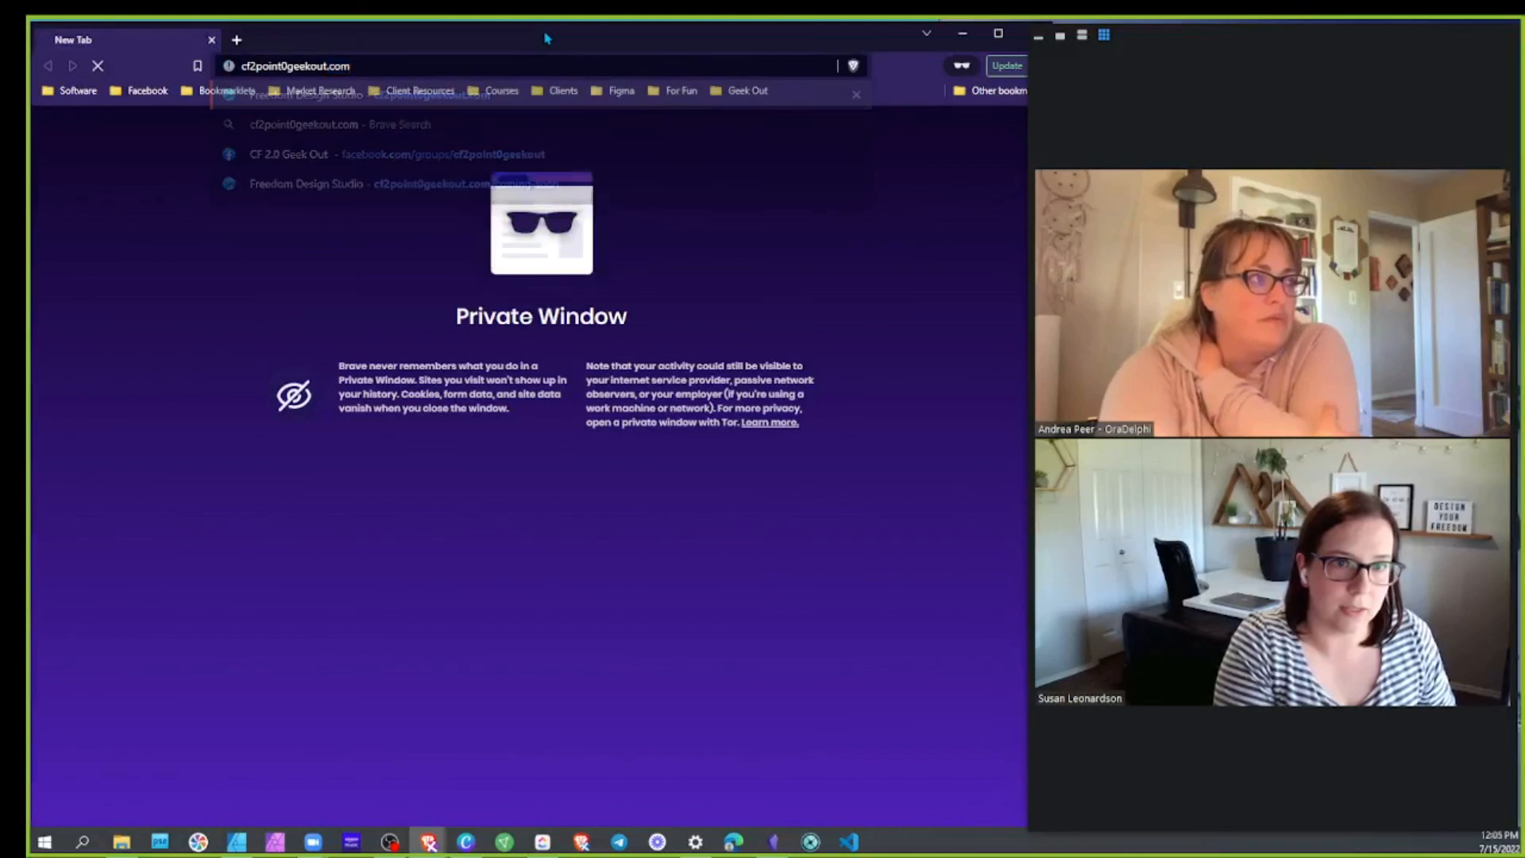
key(Return)
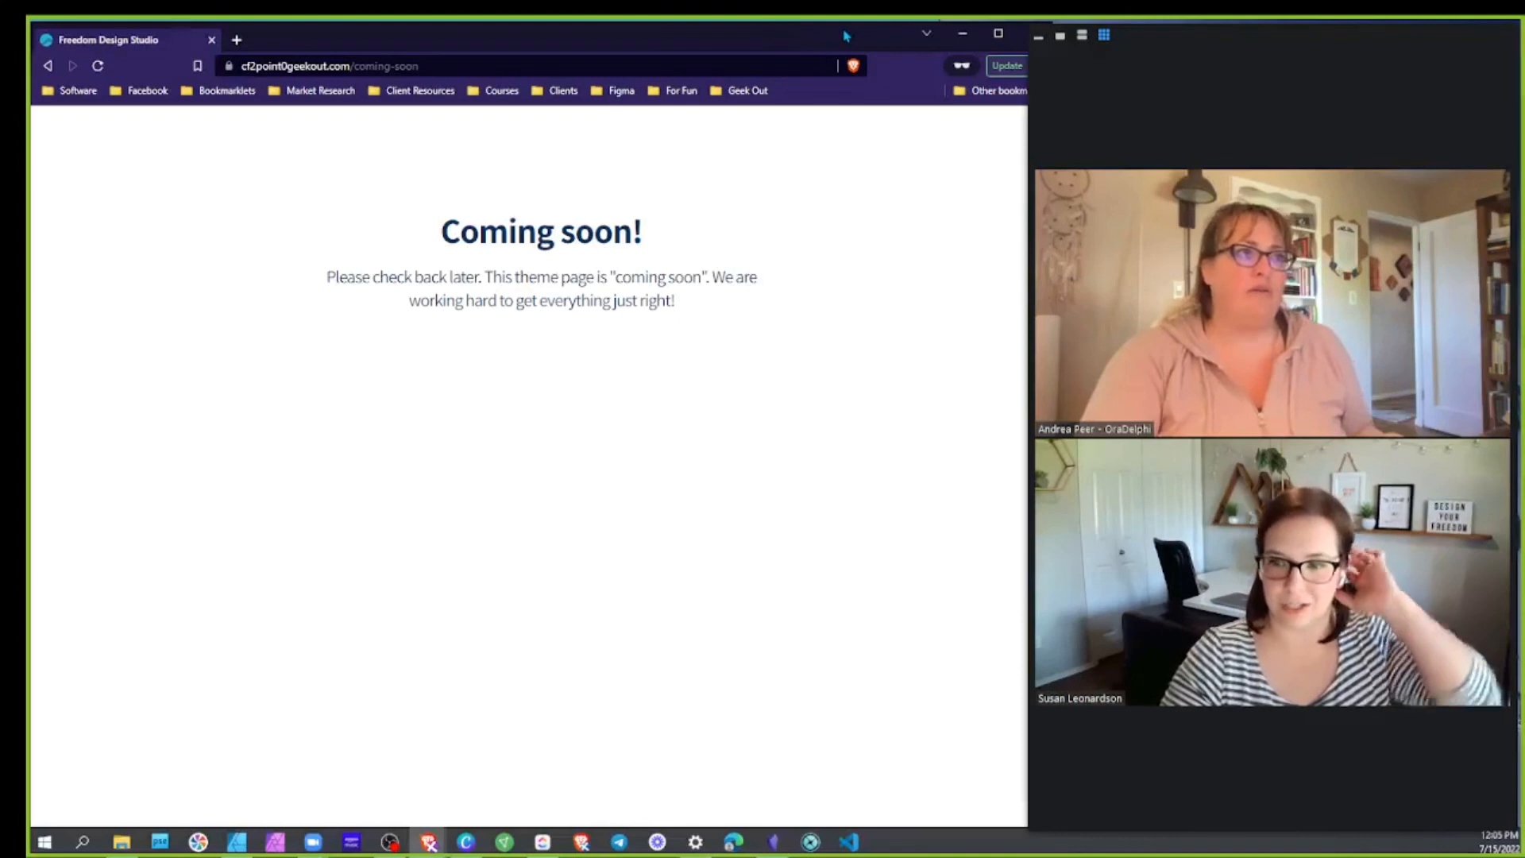
drag(846, 35, 904, 137)
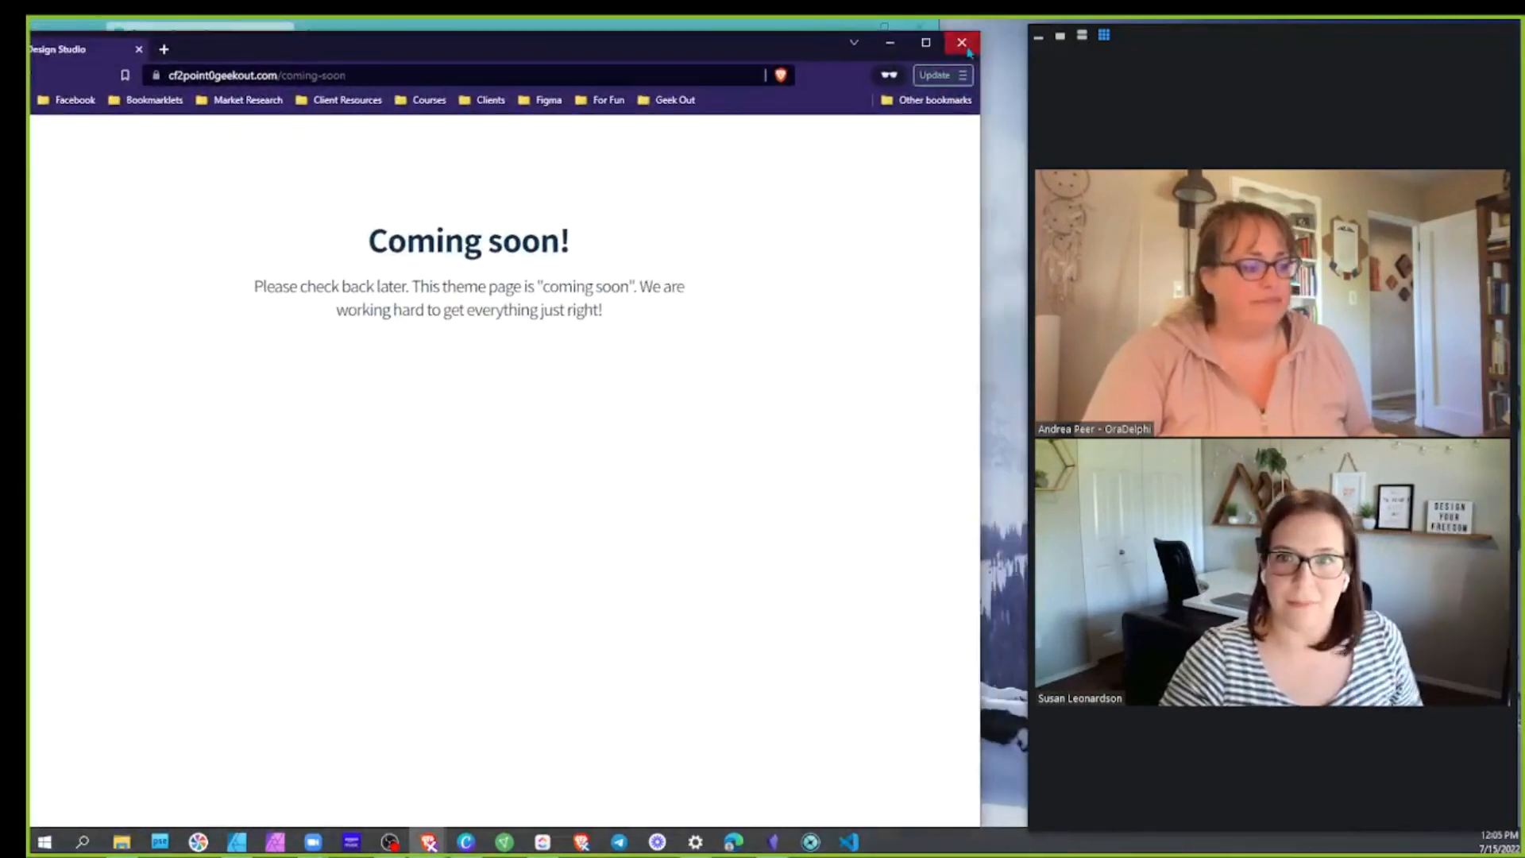
click(962, 43)
mouse_move(850, 40)
mouse_down()
mouse_move(836, 21)
mouse_move(828, 42)
mouse_up()
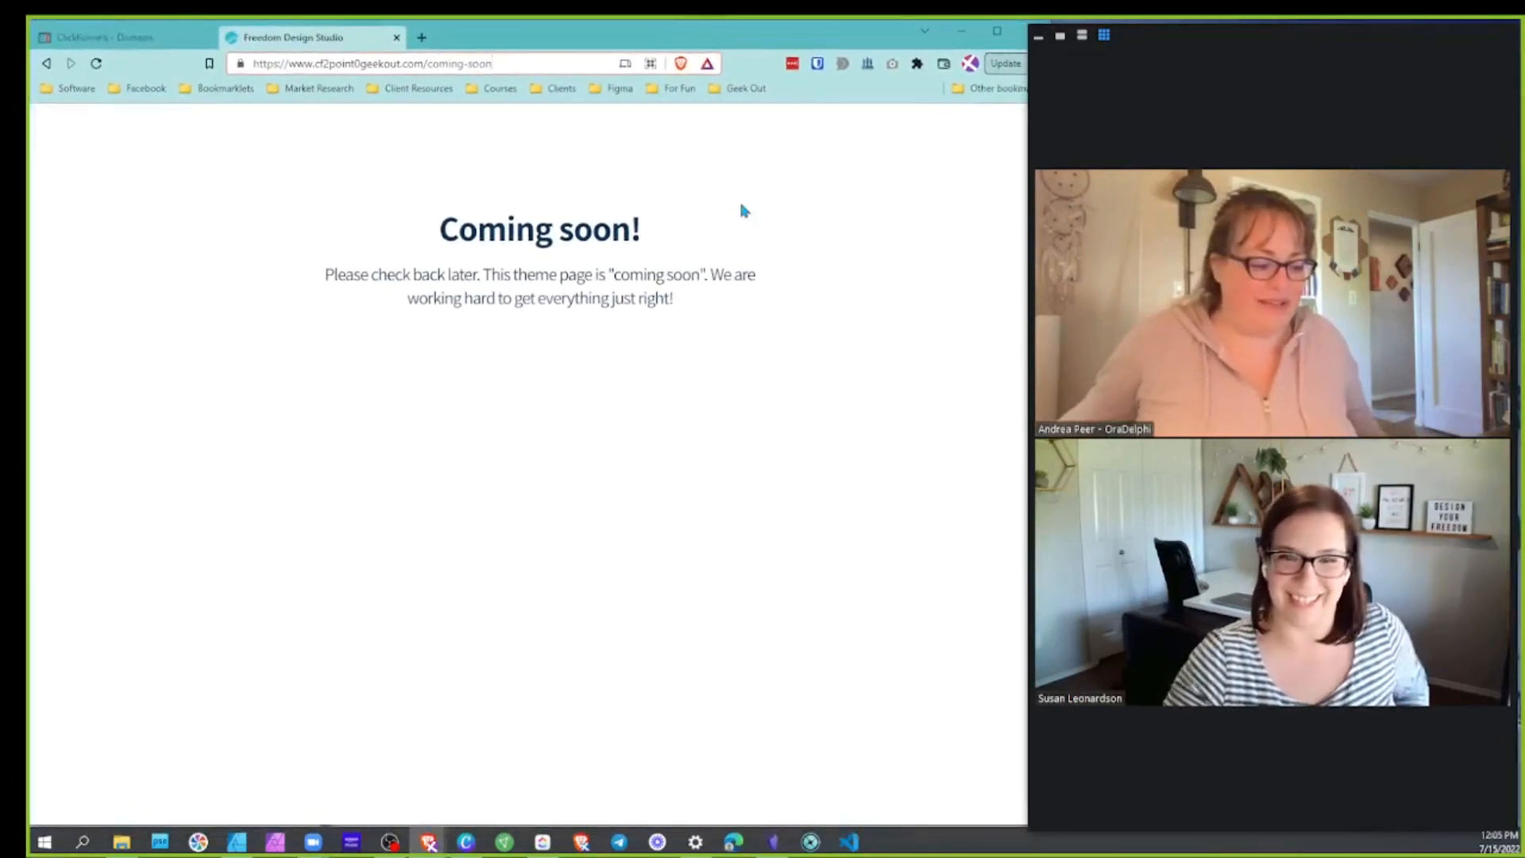
Close the coming-soon tab, maximize the browser, and stop the Zoom screen share
click(396, 38)
drag(1184, 32, 647, 18)
key(super+Up)
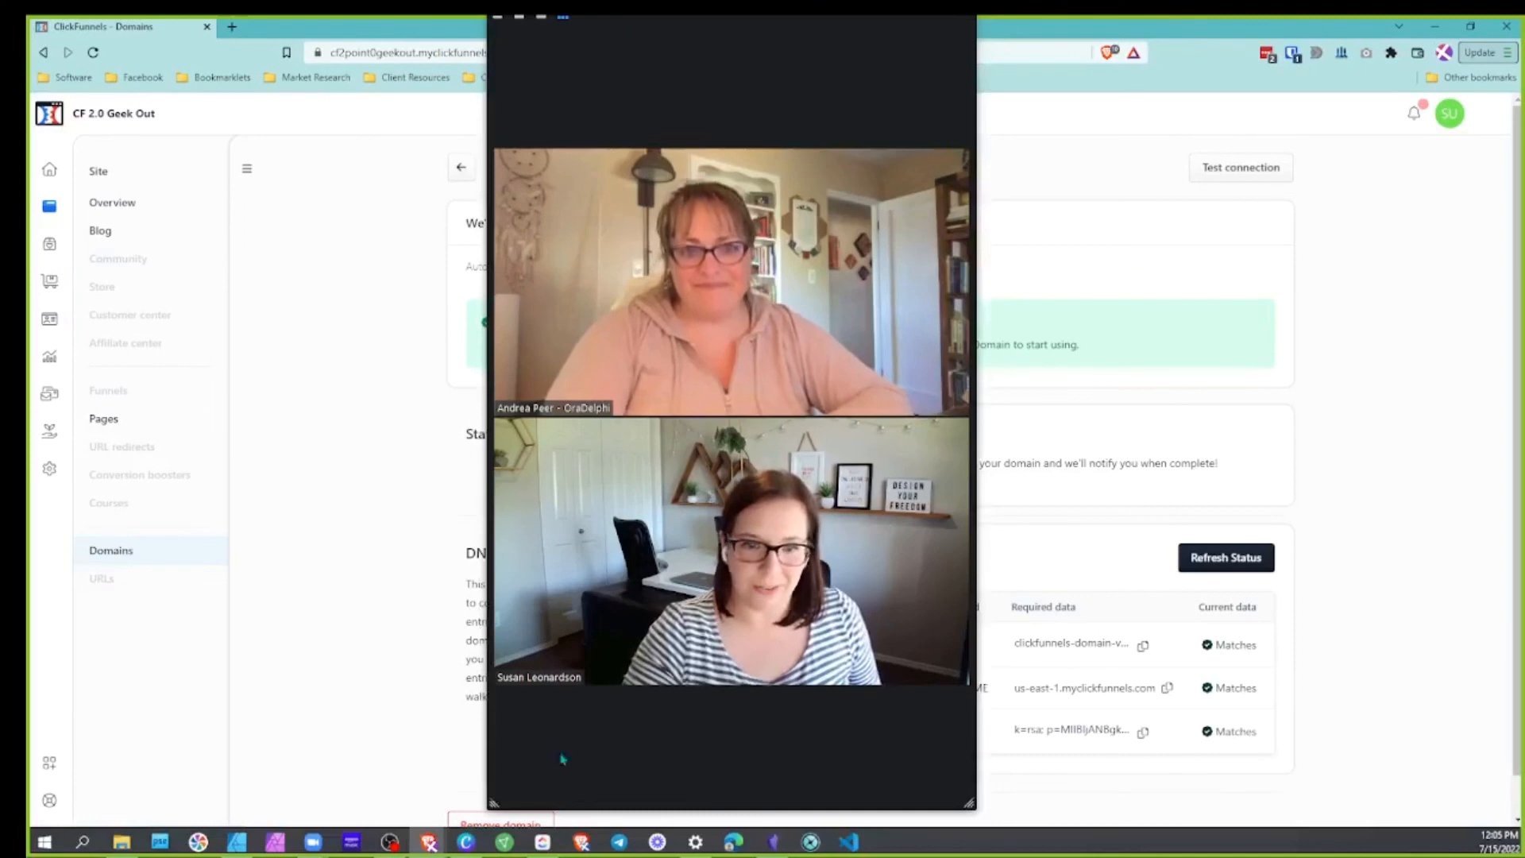
key(alt+s)
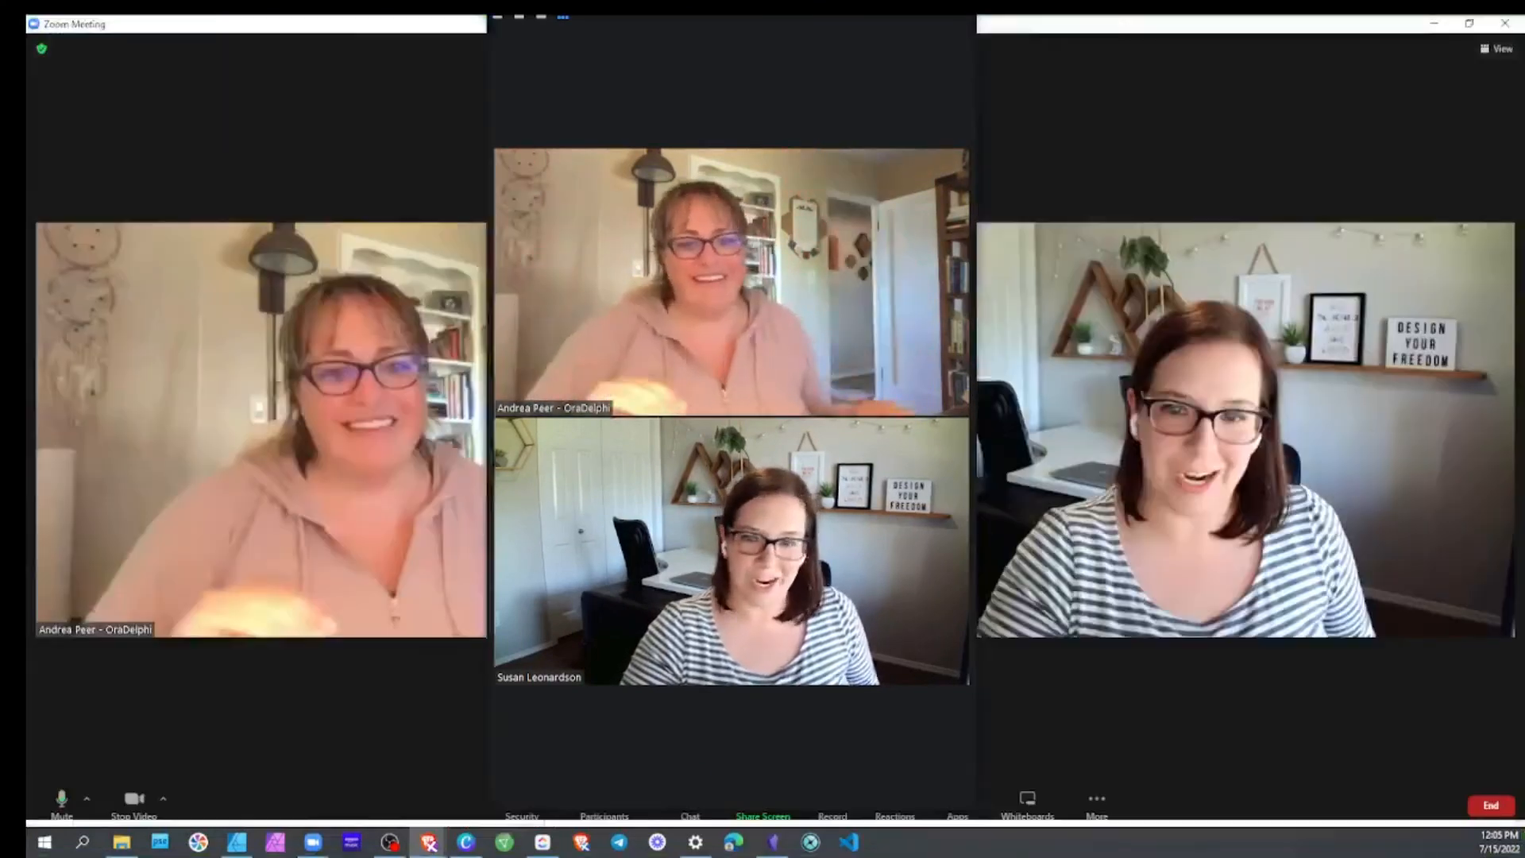